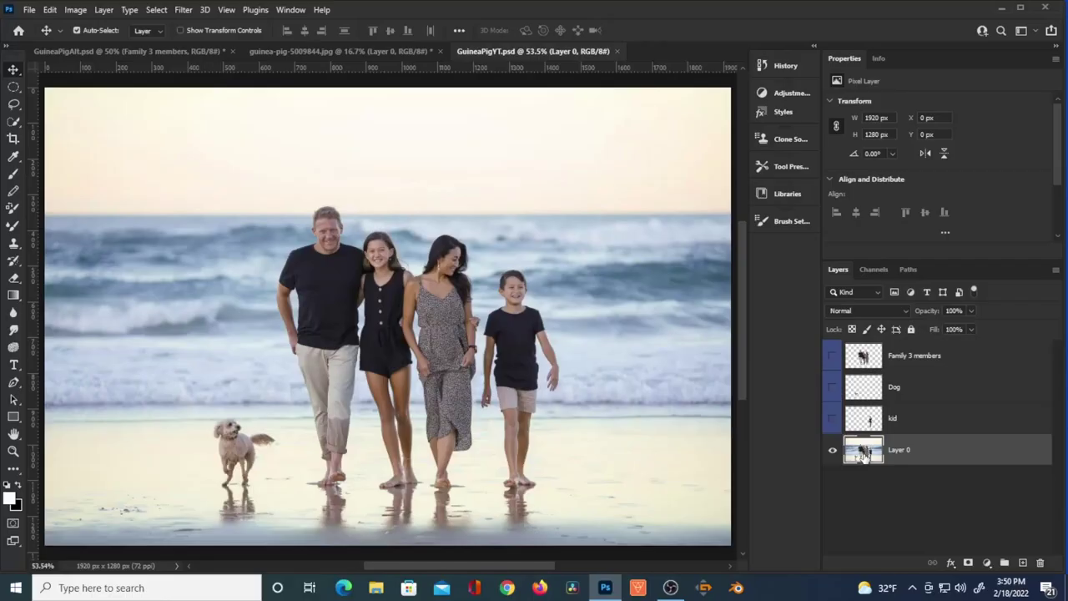
- Duplicate Layer 0, place the copy beneath the original, hide the copy and make the original the active layer
key(ctrl+j)
drag(857, 460, 860, 499)
click(833, 482)
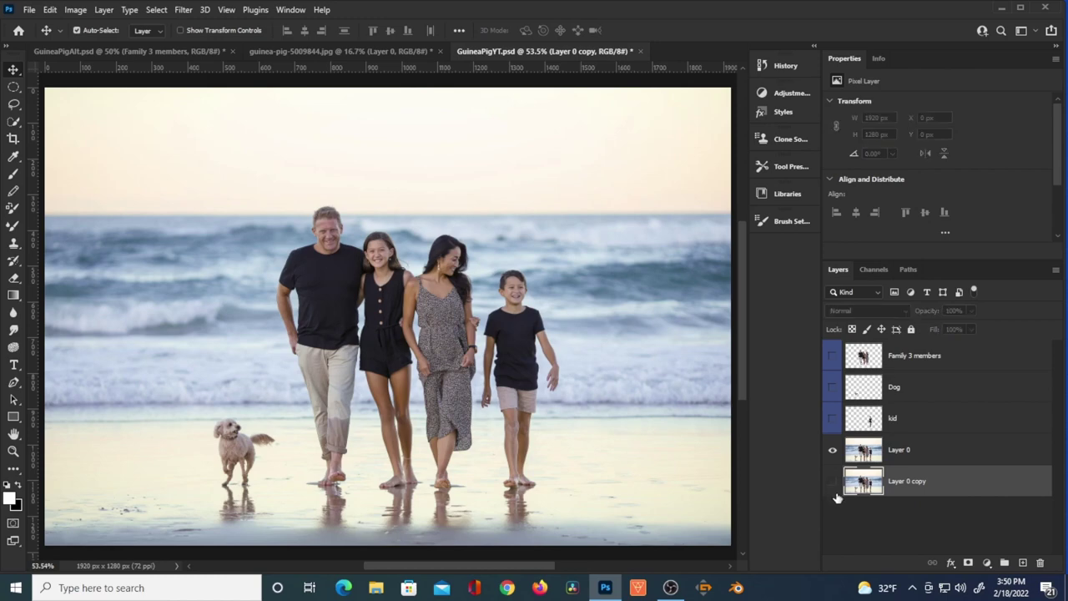
click(866, 456)
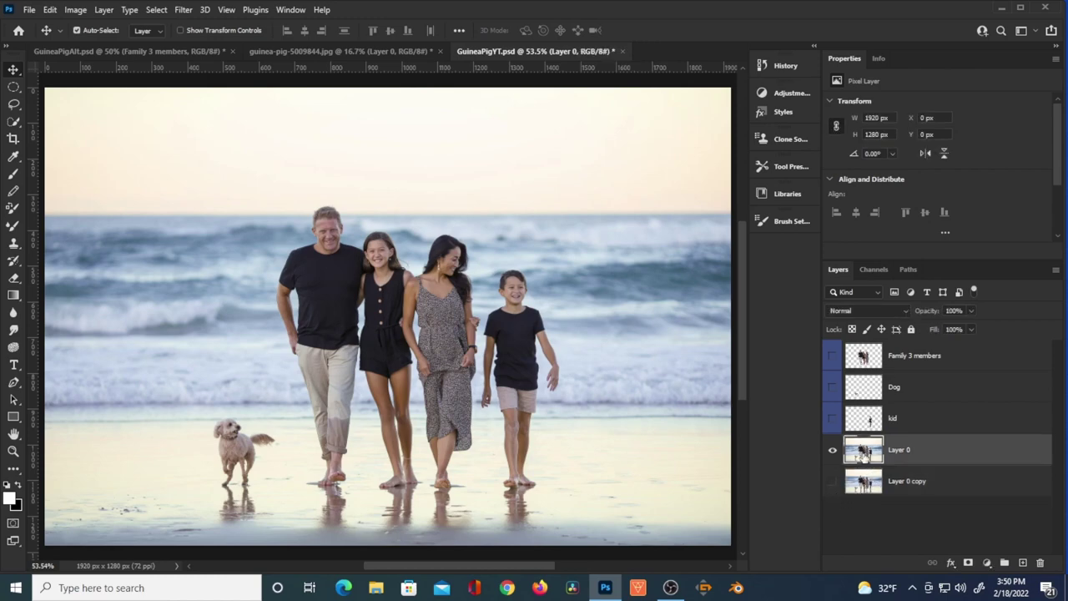
- In the guinea-pig-5009844.jpg document, start a Pen tool path around the claws of the guinea pig's hind foot
click(314, 52)
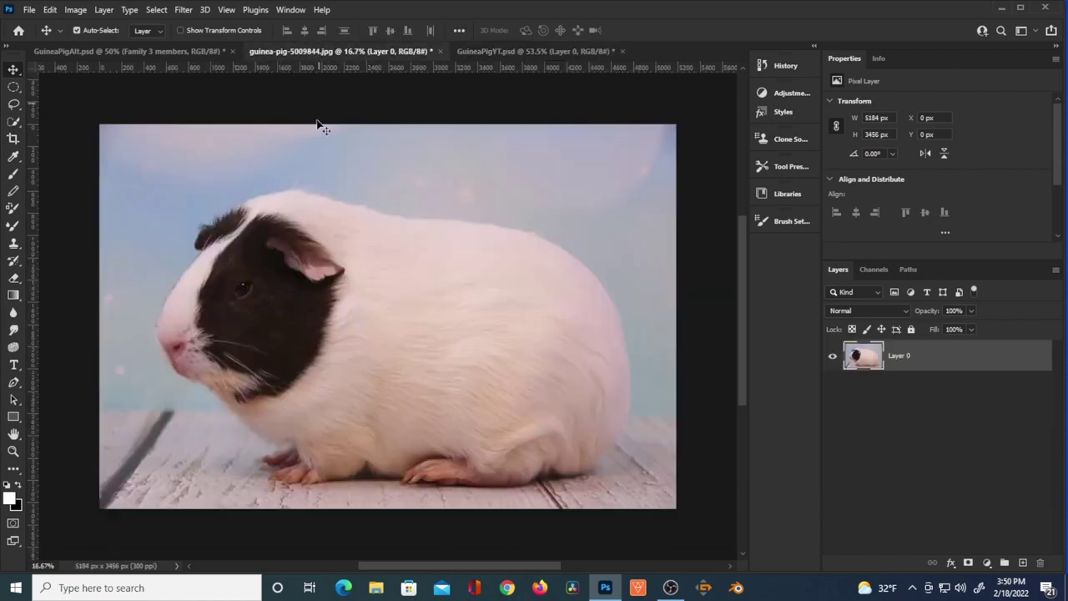
key(p)
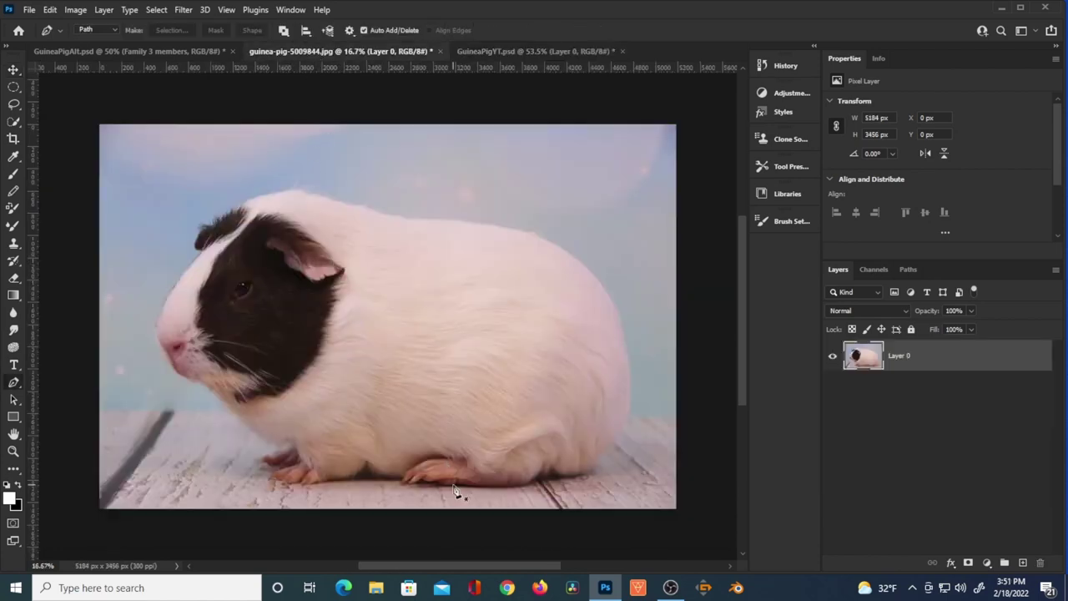
scroll(437, 491, up, 3)
scroll(437, 491, up, 4)
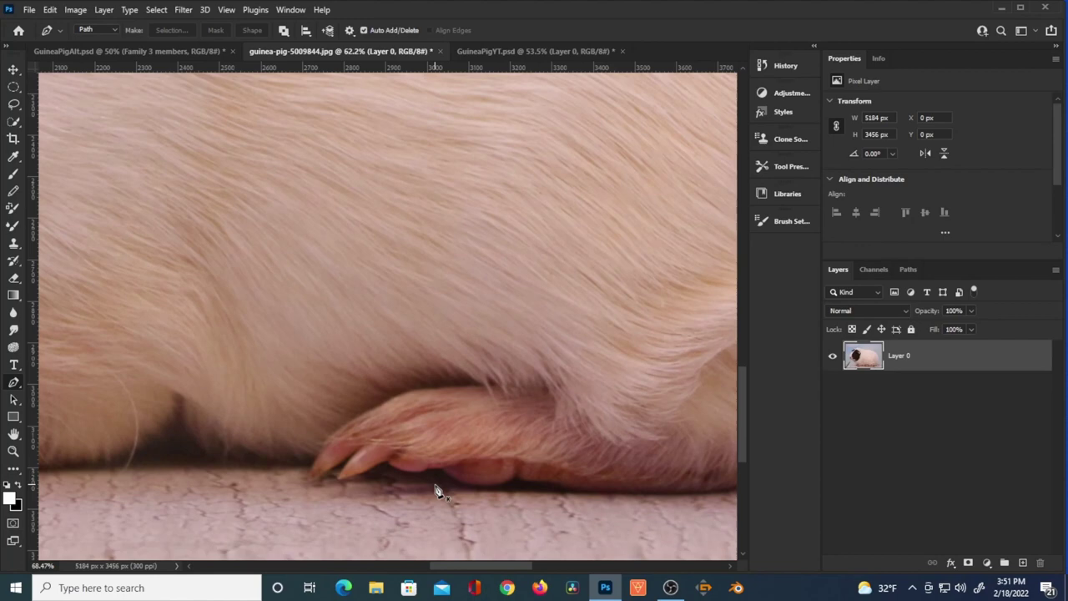
click(106, 458)
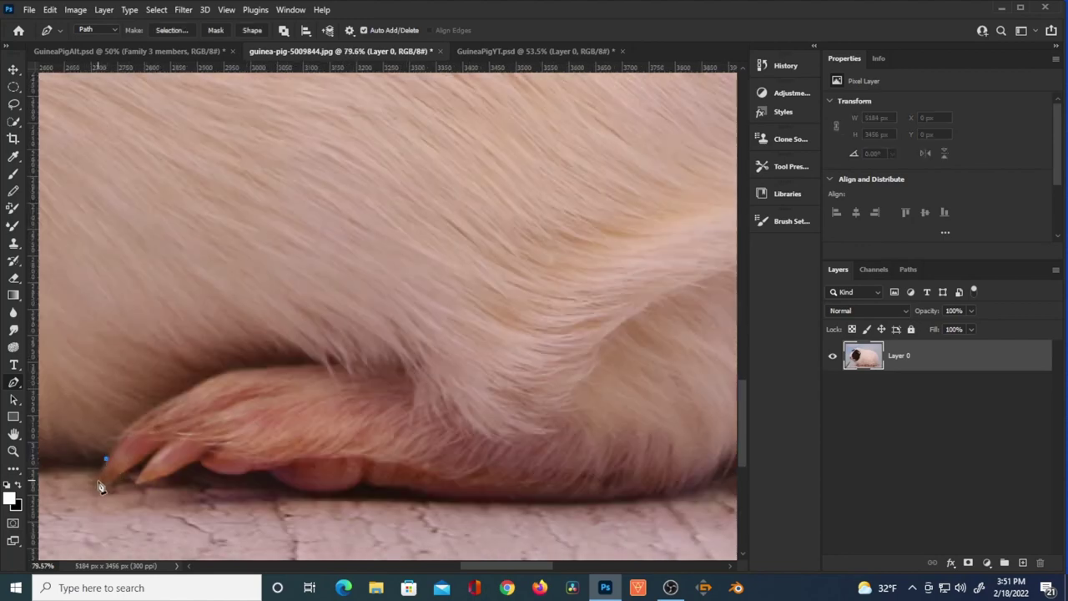
click(97, 484)
click(104, 483)
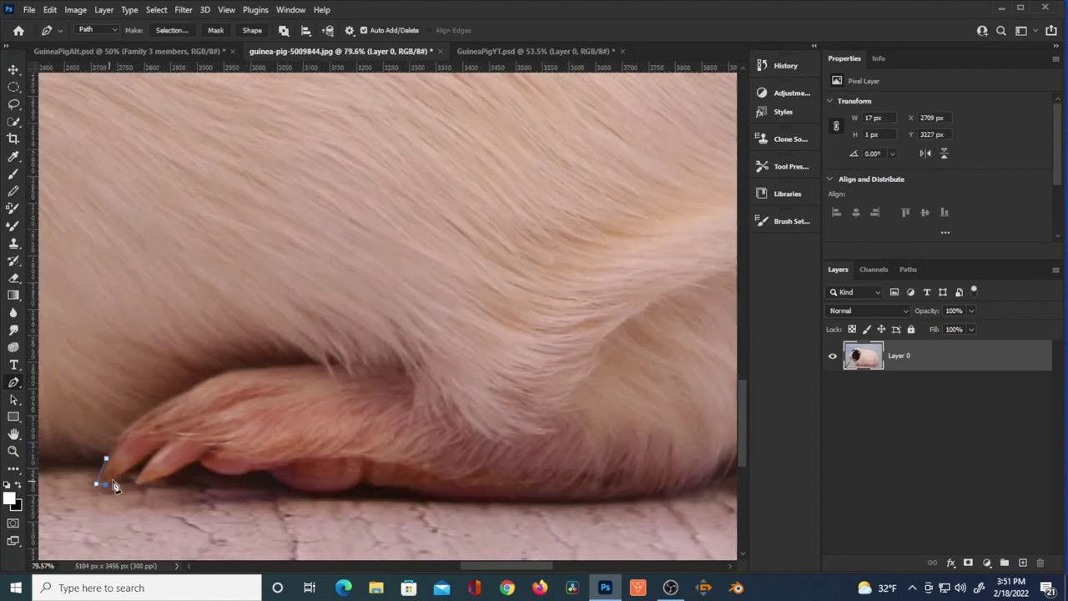
click(123, 473)
click(153, 455)
click(142, 468)
click(135, 483)
- Continue the path along the underside of the hind foot toward the guinea pig's rear
click(164, 477)
click(201, 468)
click(208, 465)
click(275, 482)
click(476, 501)
scroll(477, 500, right, 5)
click(303, 445)
click(454, 449)
- Trace the path around the guinea pig's back, head, front feet and belly, closing it at the hind claws
scroll(473, 452, up, 10)
scroll(589, 365, left, 10)
scroll(566, 275, left, 10)
scroll(317, 353, down, 15)
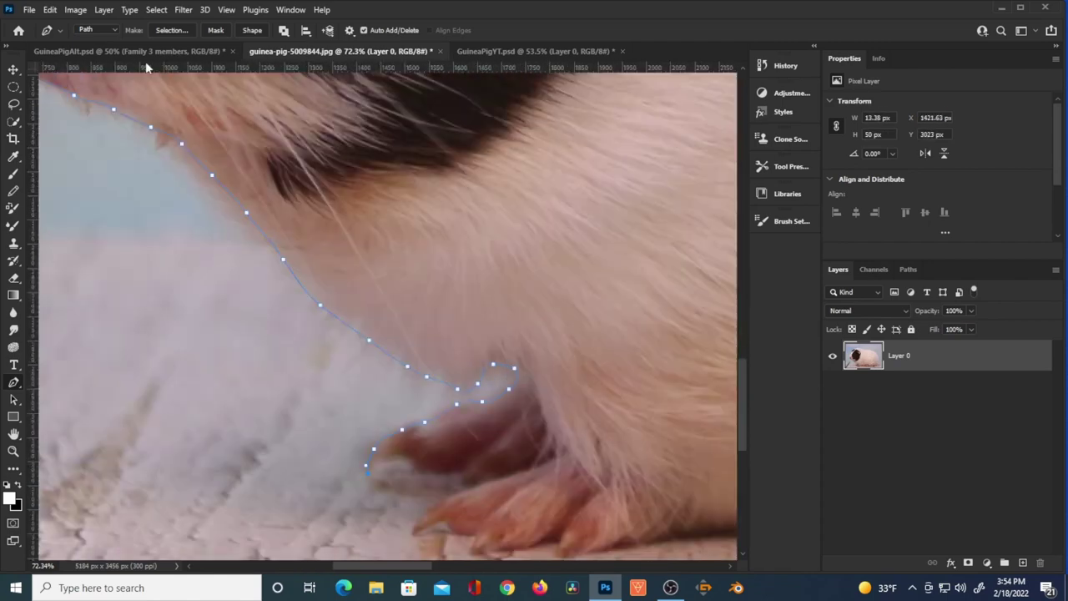
scroll(387, 317, down, 5)
scroll(387, 317, right, 5)
click(286, 313)
click(403, 291)
click(534, 219)
click(586, 275)
click(643, 289)
click(665, 290)
click(688, 288)
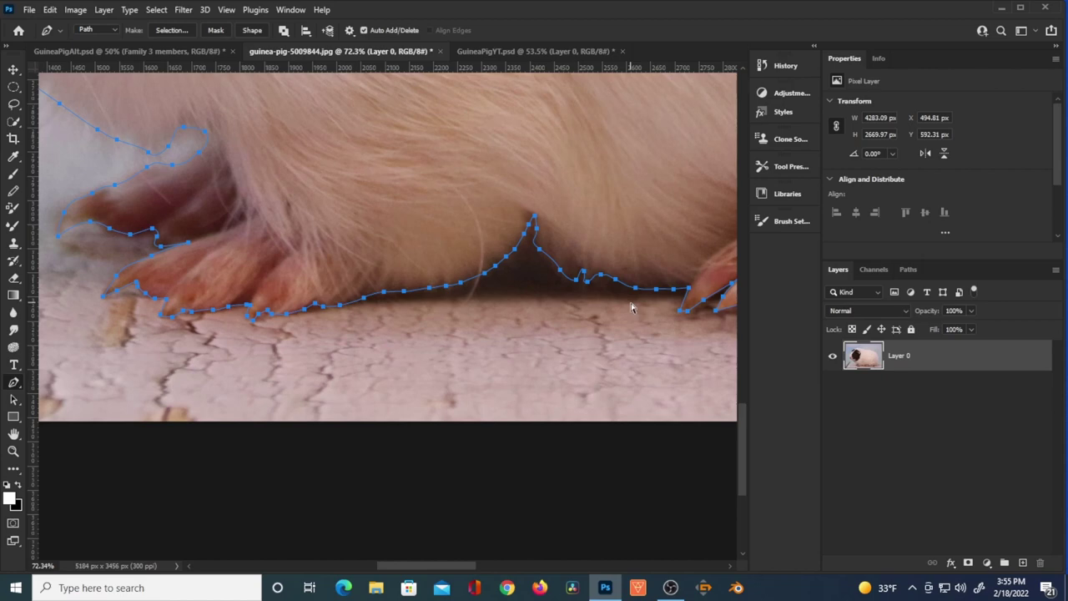
- Convert the closed outline path into a selection and feather it by 1 pixel
key(ctrl+0)
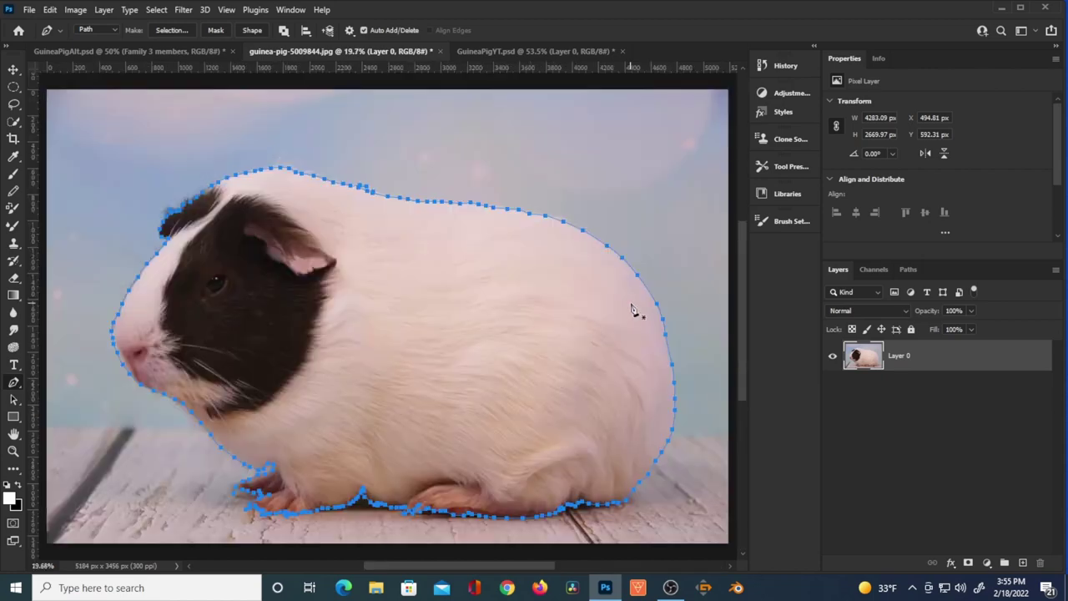
key(ctrl+Return)
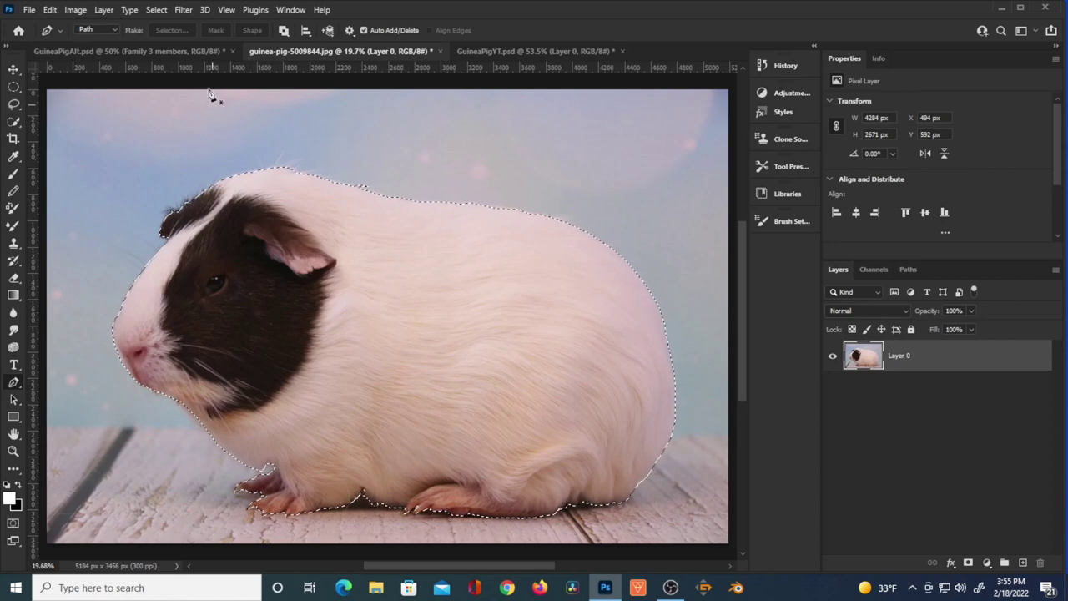
click(155, 11)
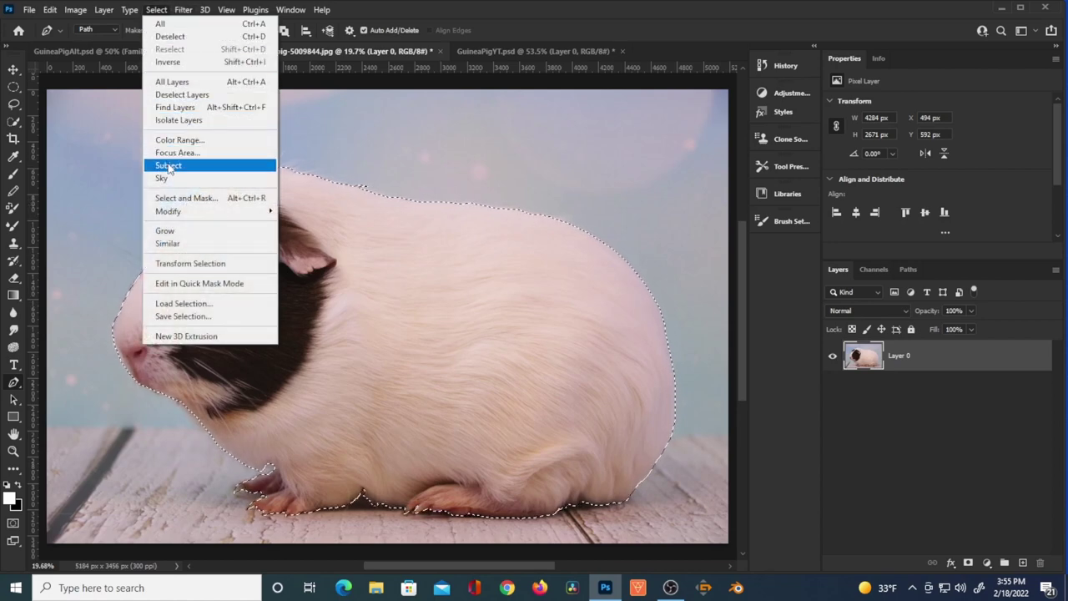
mouse_move(243, 220)
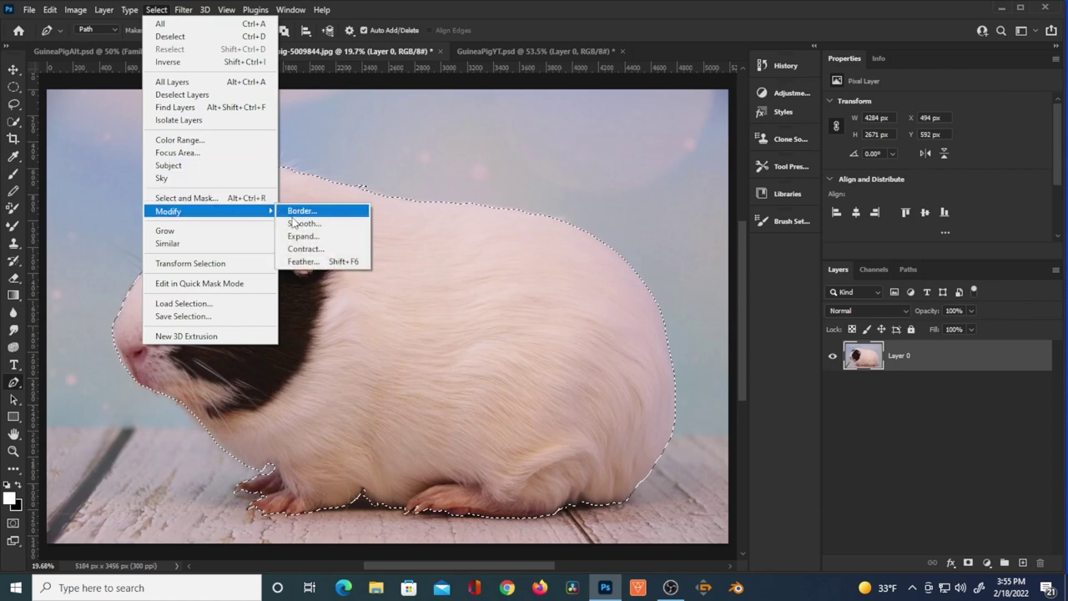
click(310, 264)
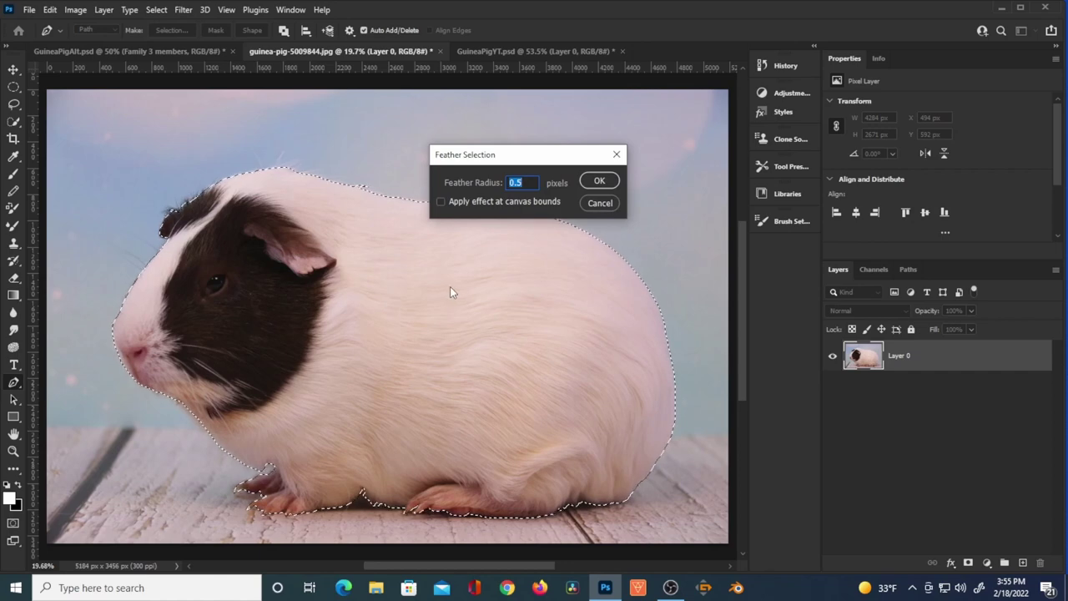
text(1)
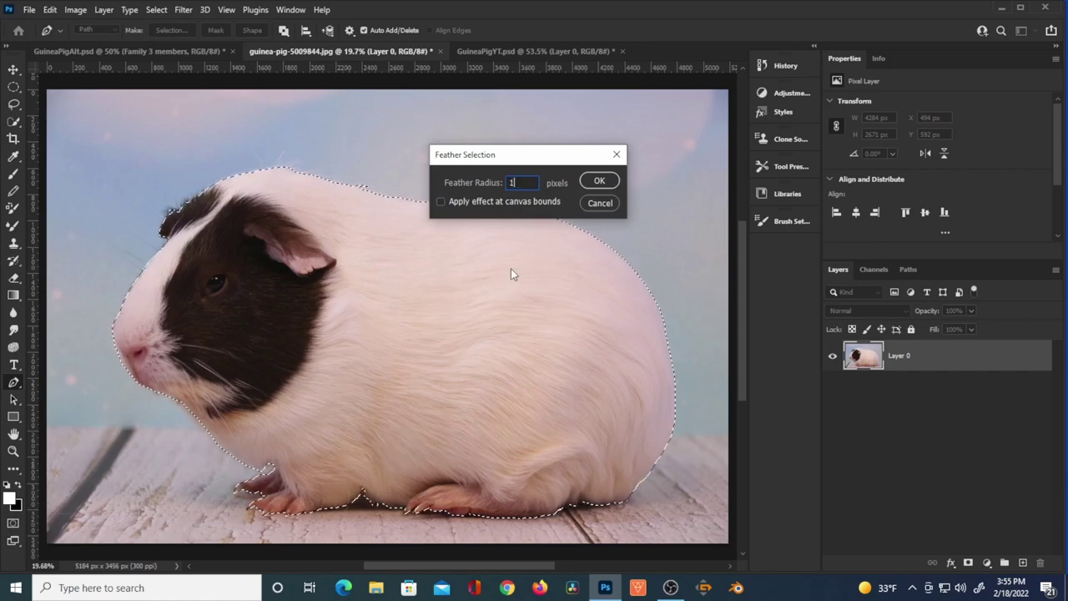
click(598, 181)
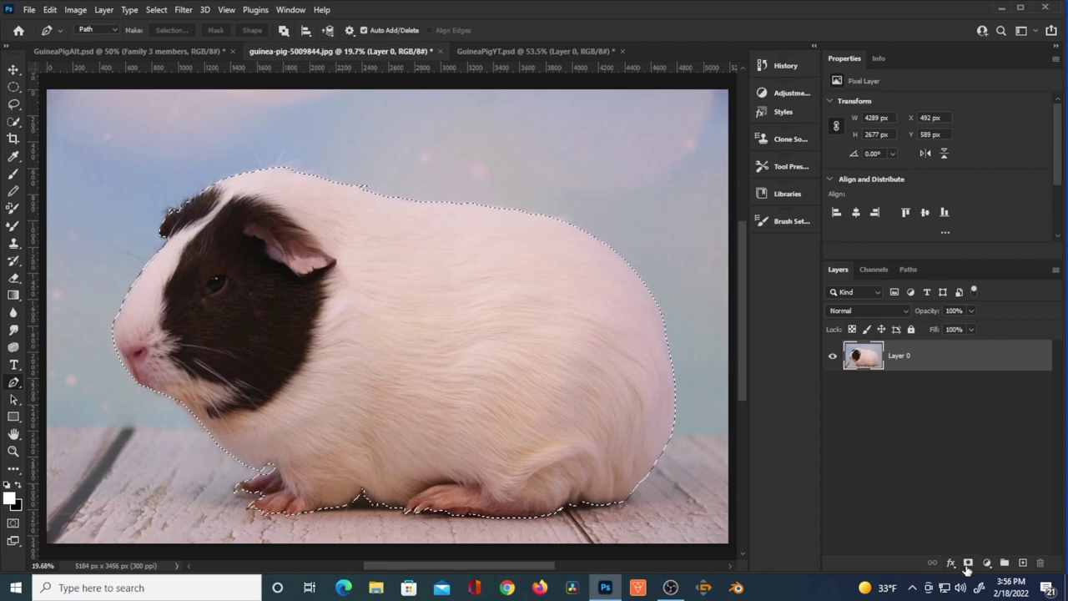
- Try masking Layer 0 with the 1-pixel feathered selection, inspect the edges around the head, and undo the mask
click(968, 564)
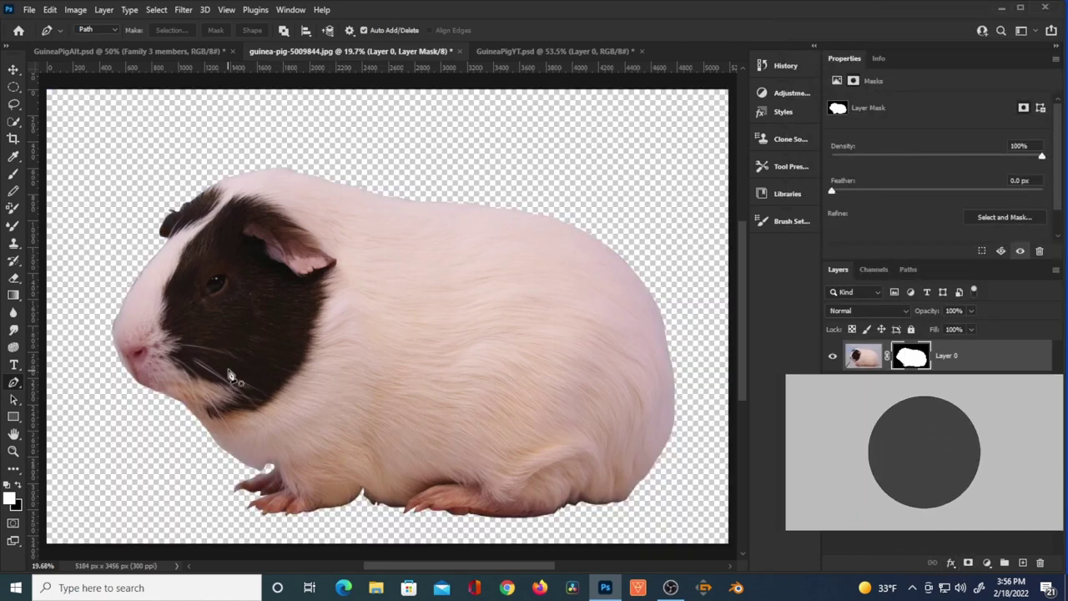
scroll(211, 294, up, 3)
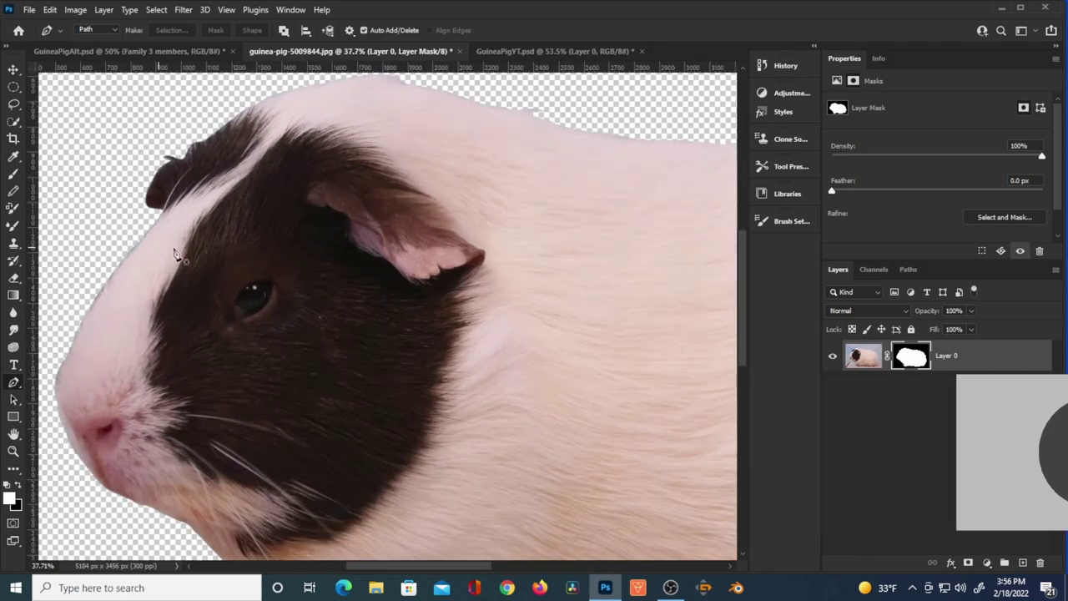
scroll(187, 221, down, 2)
scroll(241, 348, down, 1)
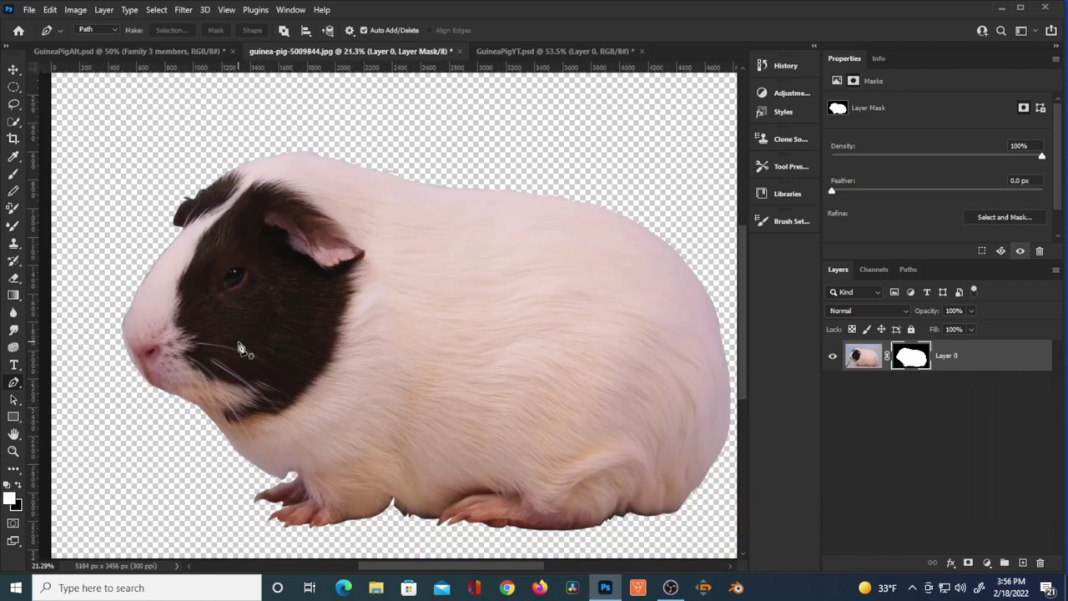
scroll(241, 349, down, 1)
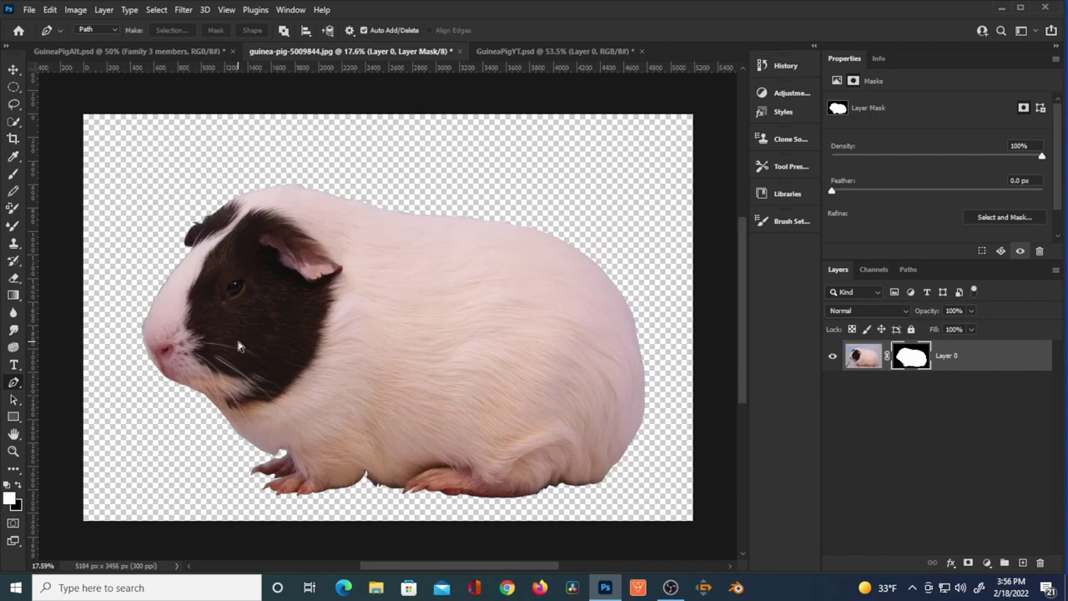
key(ctrl+z)
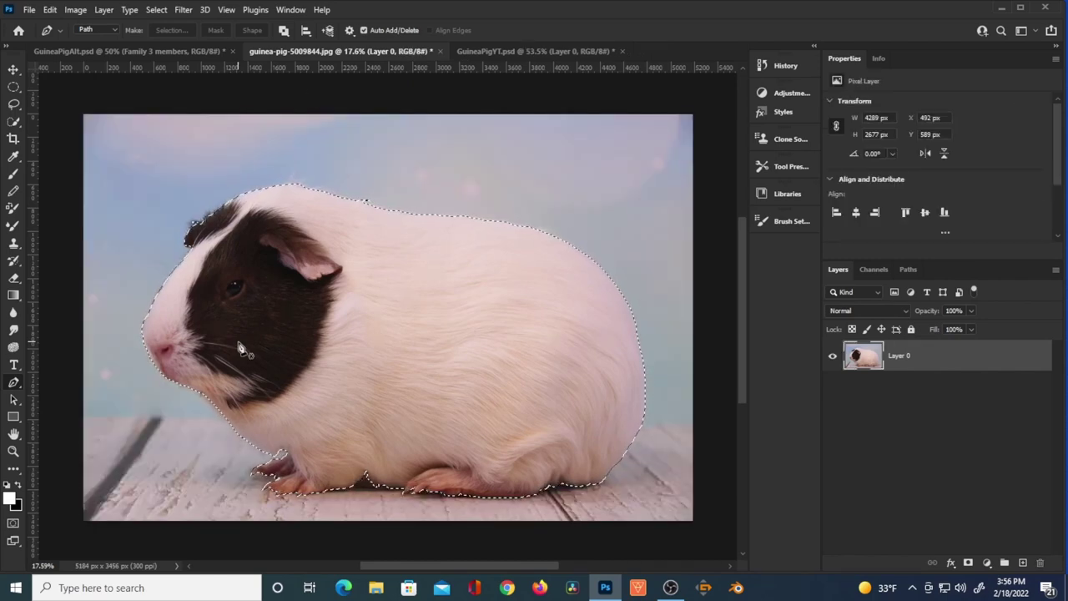
- Feather the guinea pig selection again with a radius of 2 pixels
click(156, 9)
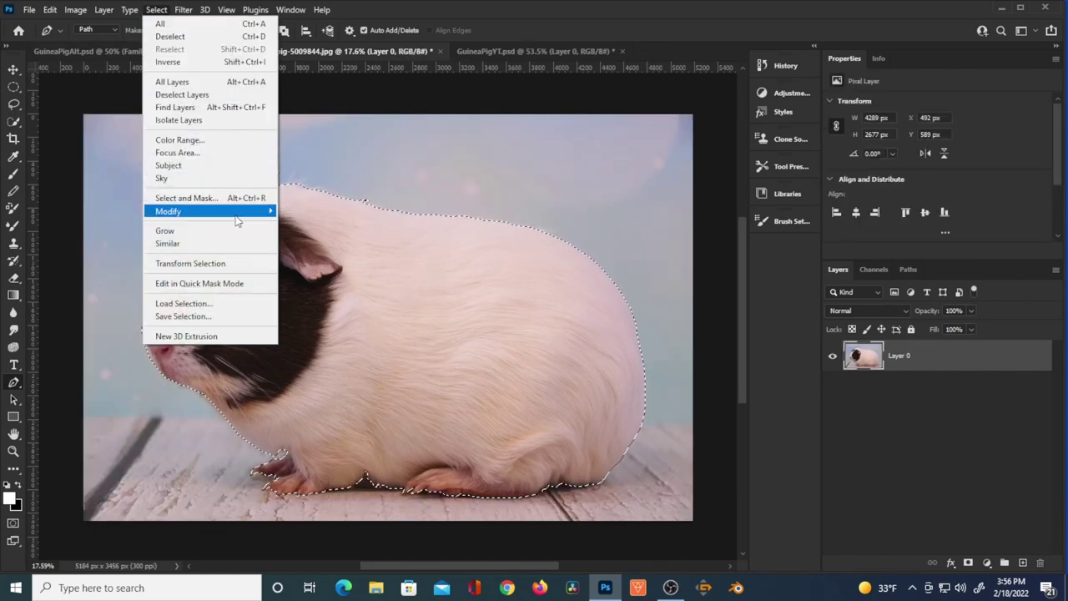
mouse_move(238, 212)
click(302, 262)
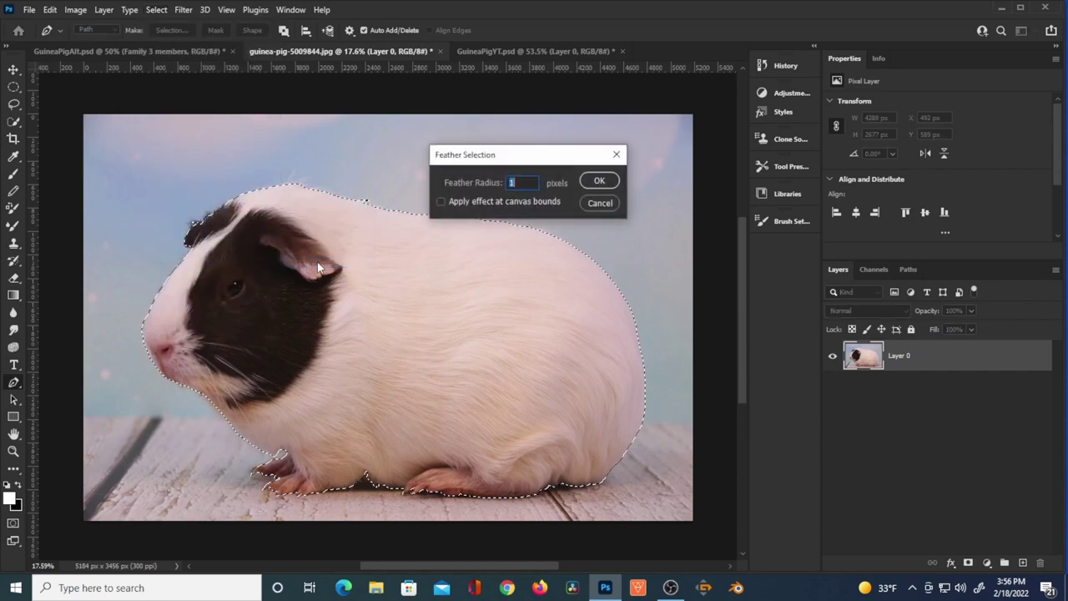
click(600, 182)
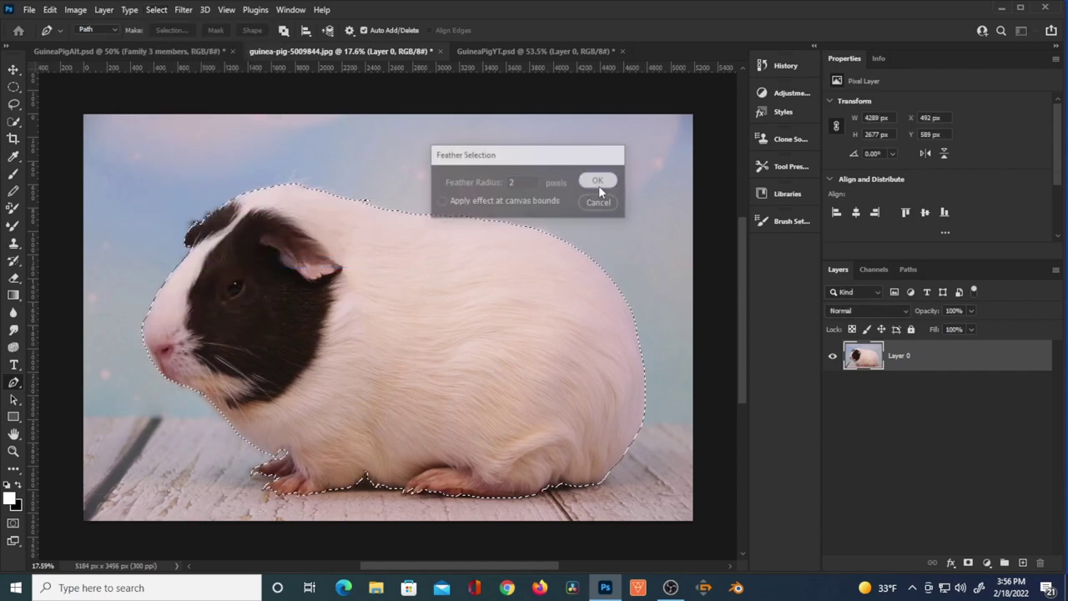
- Try a layer mask on Layer 0 from the 2-pixel feathered selection and inspect the edges around the feet
click(968, 563)
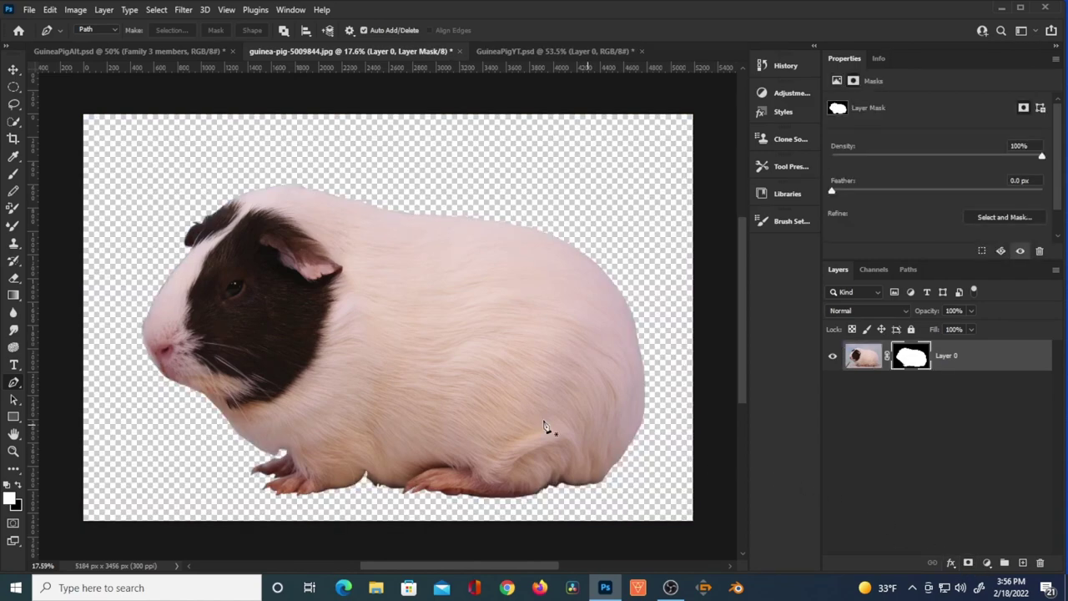
scroll(271, 488, up, 3)
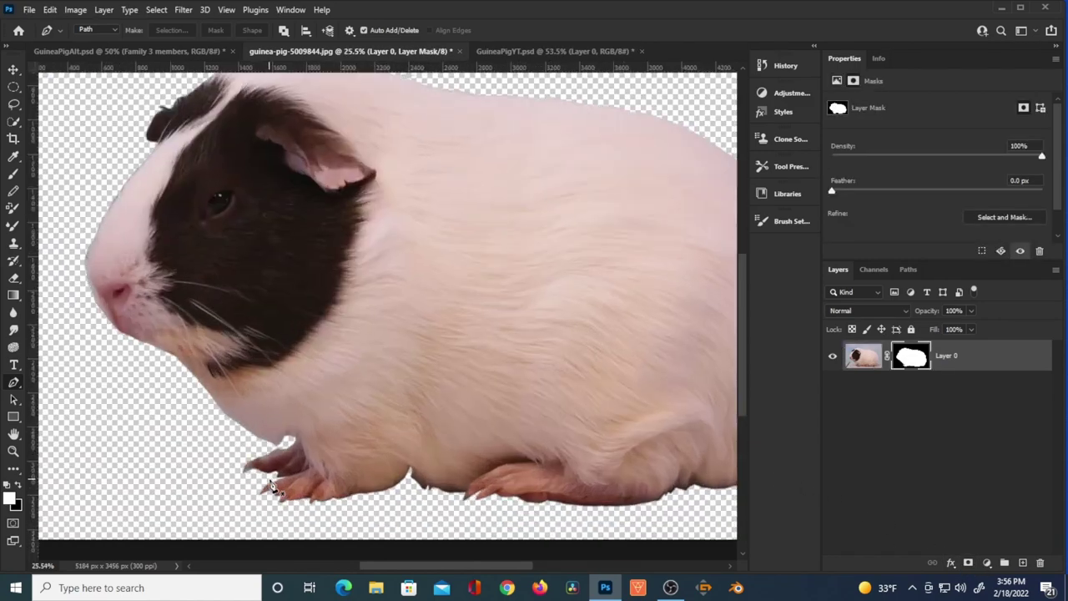
scroll(271, 488, up, 1)
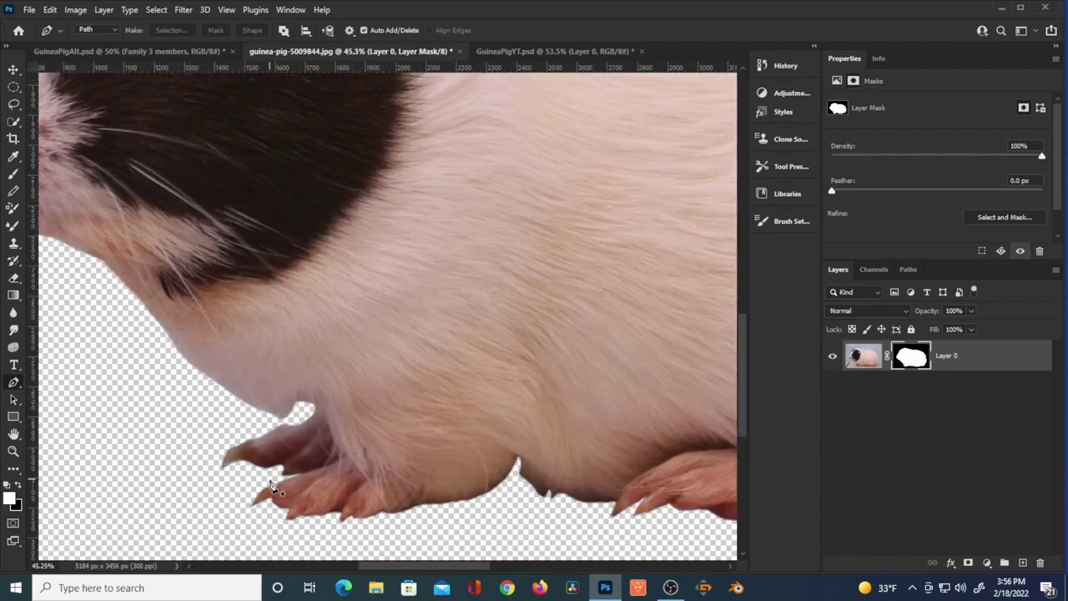
scroll(271, 489, down, 4)
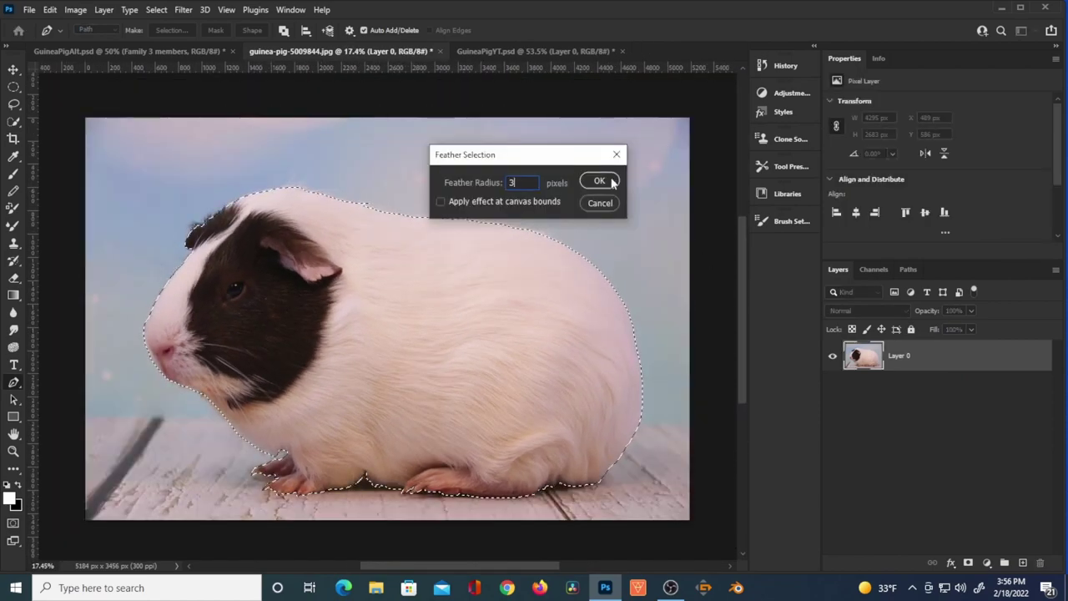
- Feather the selection by 3 pixels, preview it as a layer mask on Layer 0, and undo only the mask
click(600, 186)
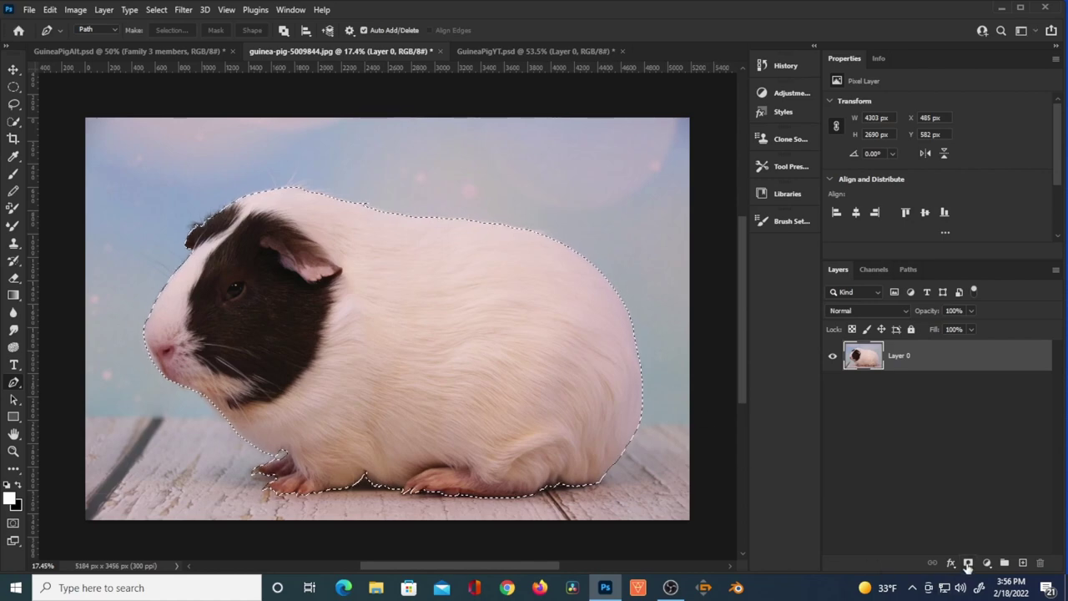
click(966, 563)
scroll(119, 375, up, 3)
scroll(120, 377, down, 3)
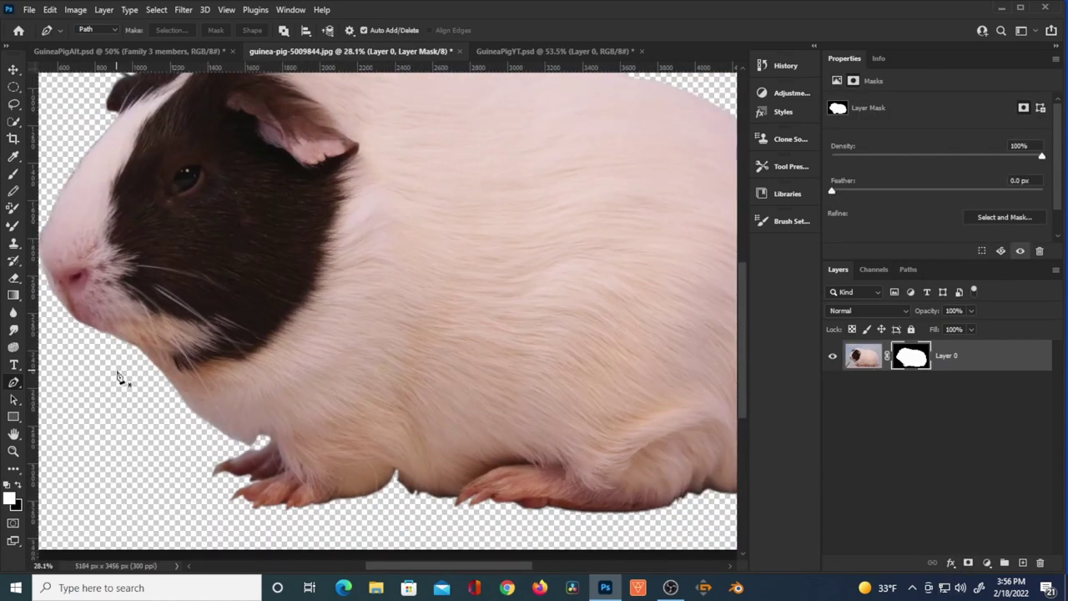
key(ctrl+z)
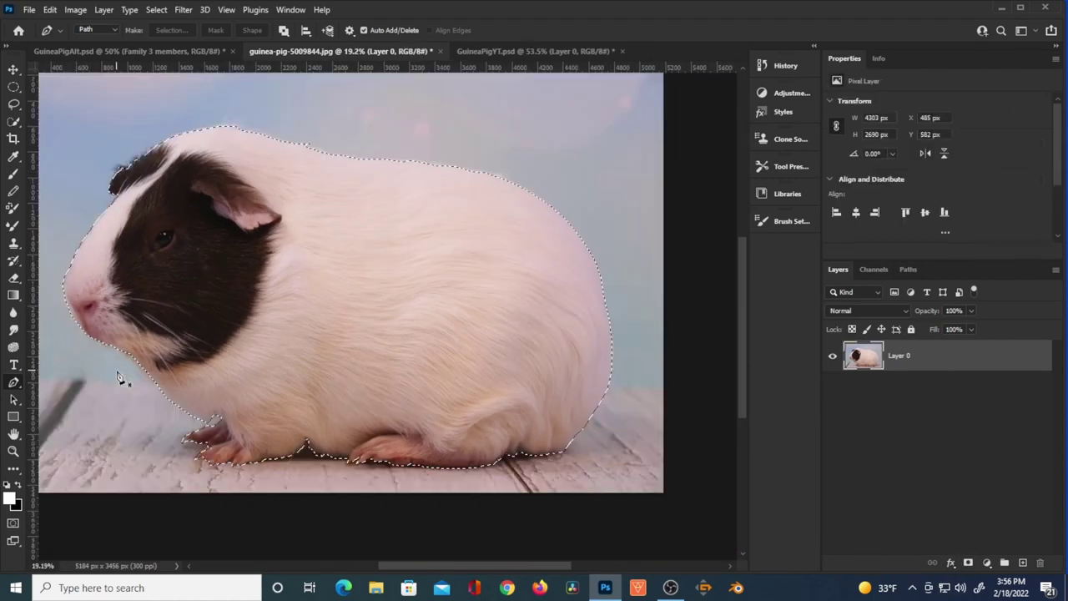
- Feather the selection by 4 pixels, mask Layer 0 with it, and check the cutout's edge along the back
key(shift+F6)
text(4)
click(602, 180)
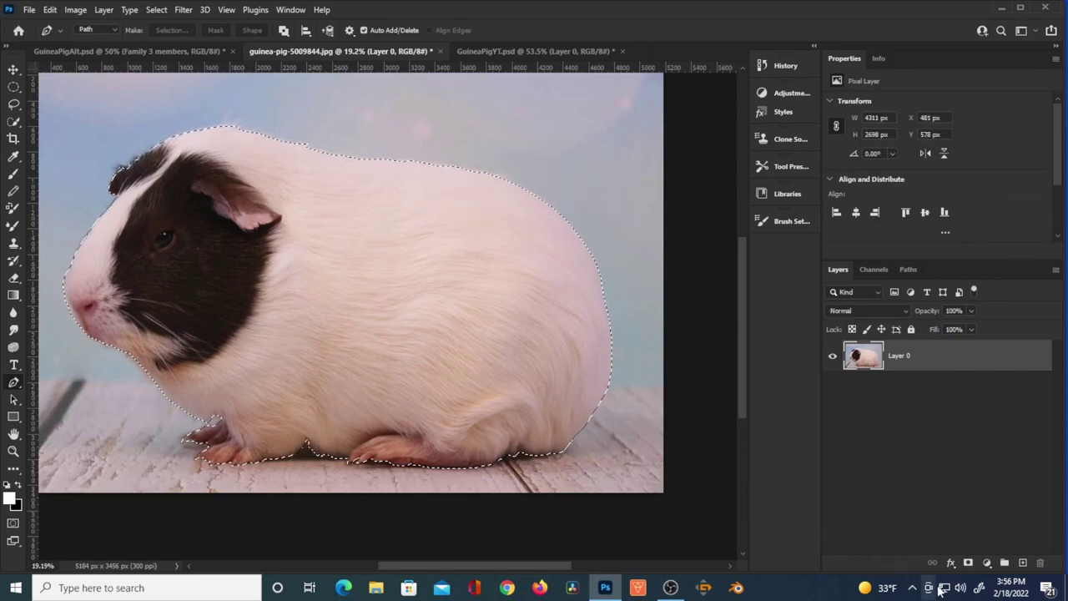
click(968, 562)
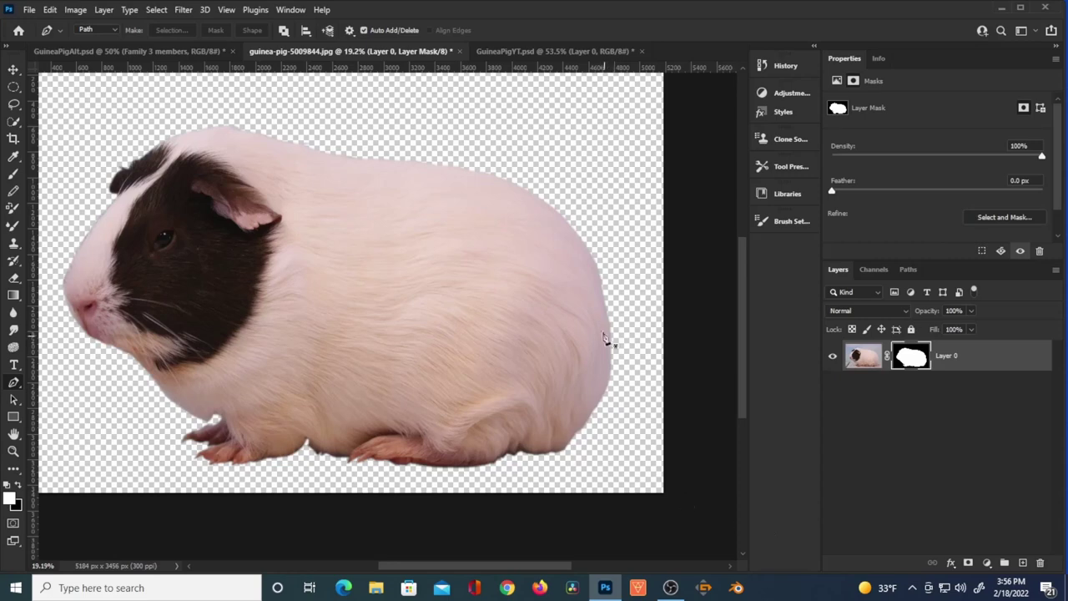
scroll(610, 340, up, 5)
scroll(610, 275, down, 3)
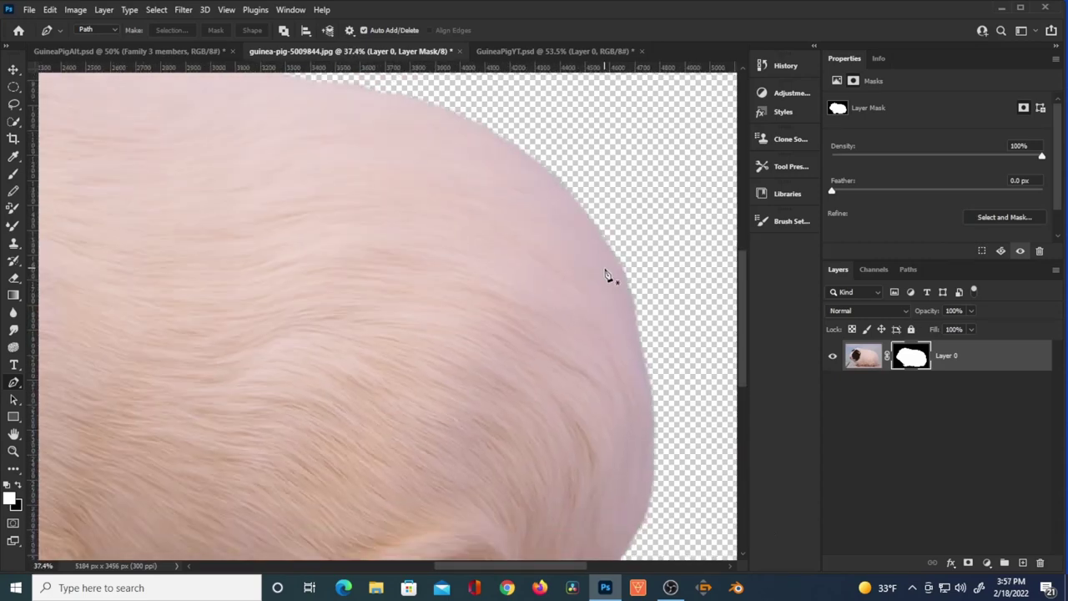
scroll(334, 213, down, 2)
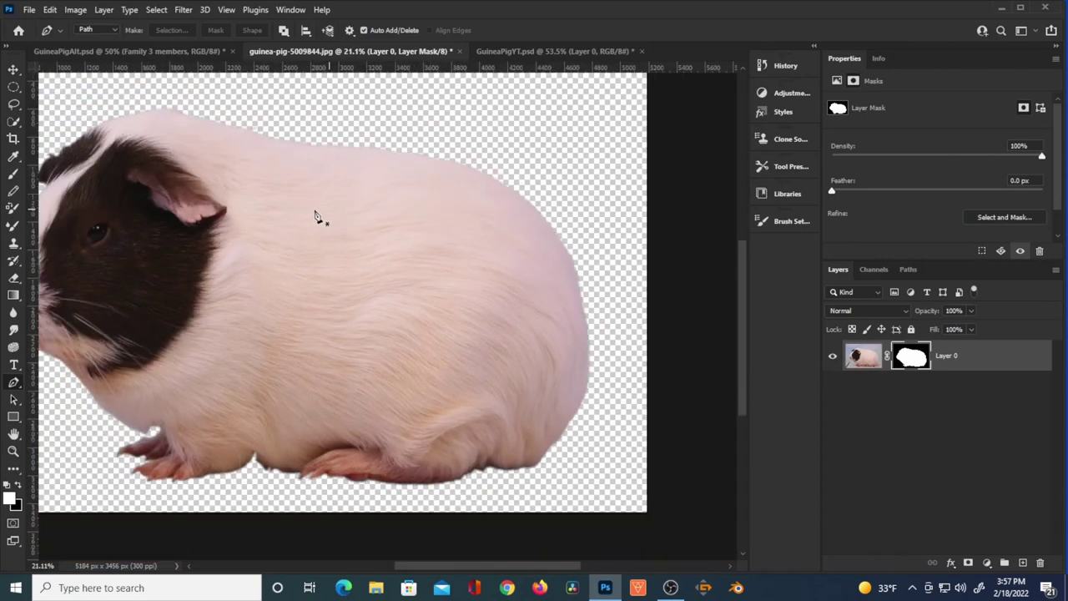
- Duplicate Layer 0, place the copy hidden beneath it, and apply the layer mask on Layer 0
click(859, 360)
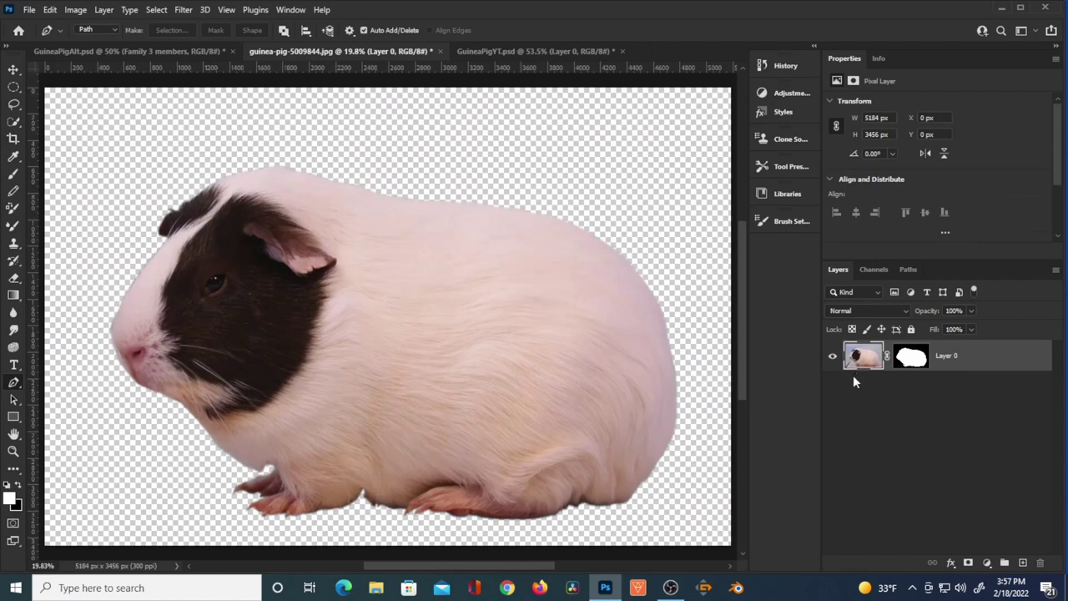
key(ctrl+j)
drag(862, 359, 854, 406)
click(832, 390)
right_click(907, 361)
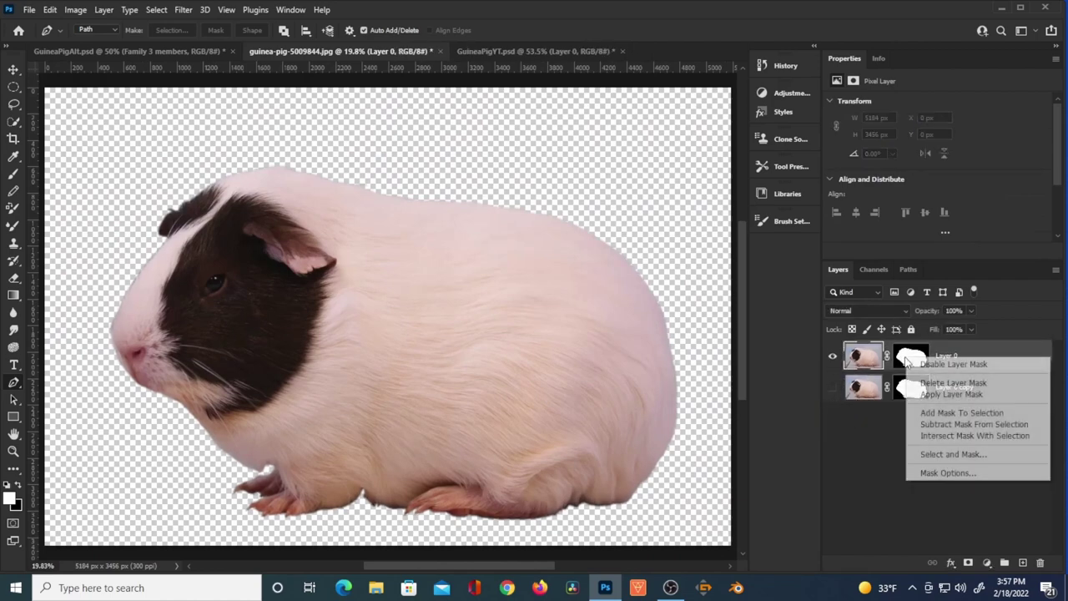
click(941, 397)
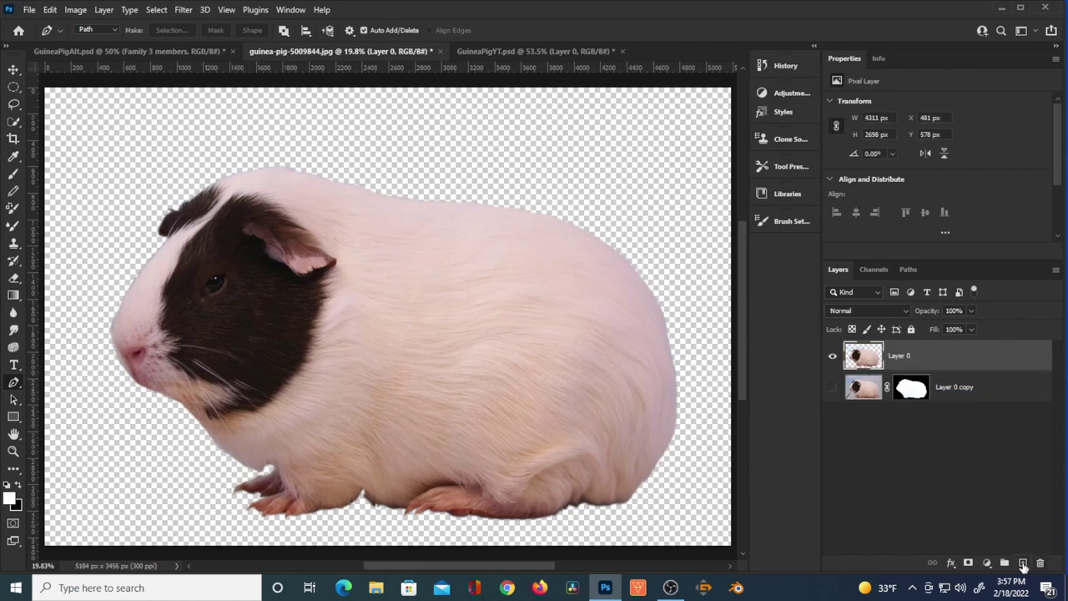
- Add an empty layer above Layer 0 and another empty layer at the bottom of the layer stack
click(1023, 564)
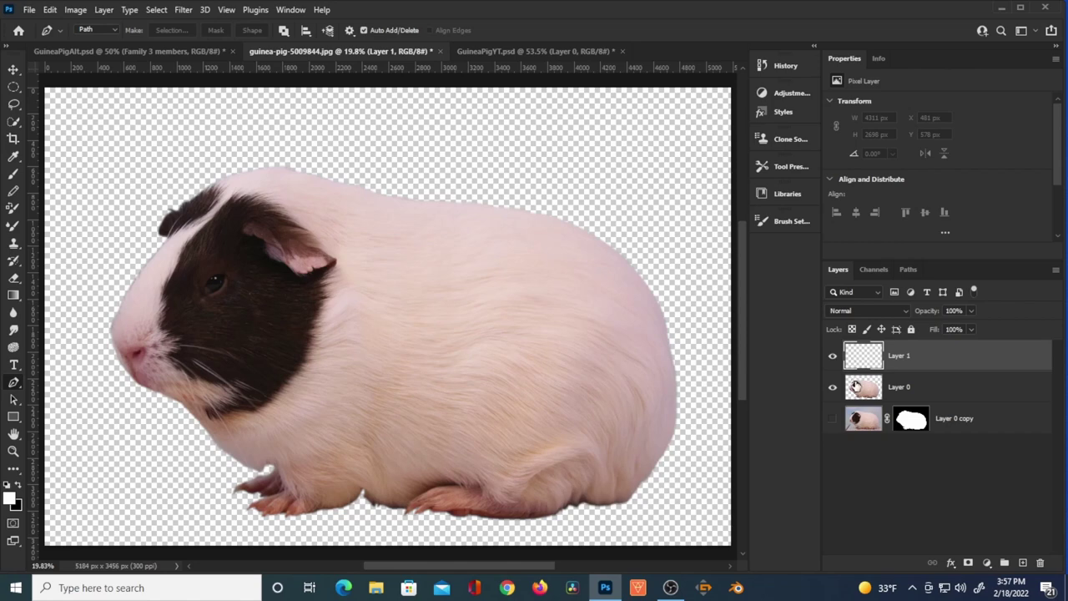
key(b)
click(1022, 563)
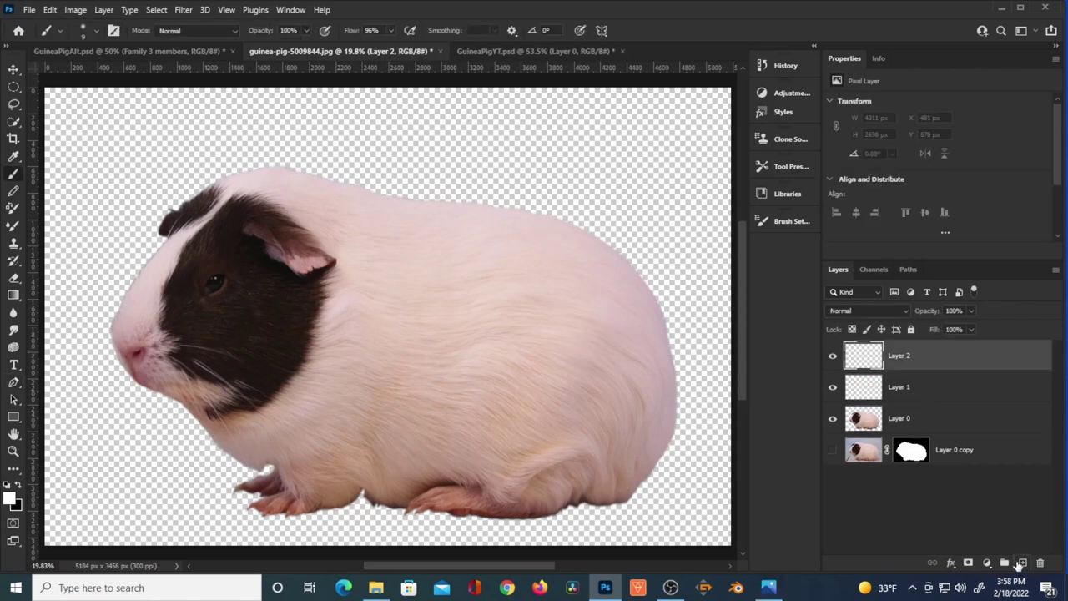
drag(875, 375, 855, 488)
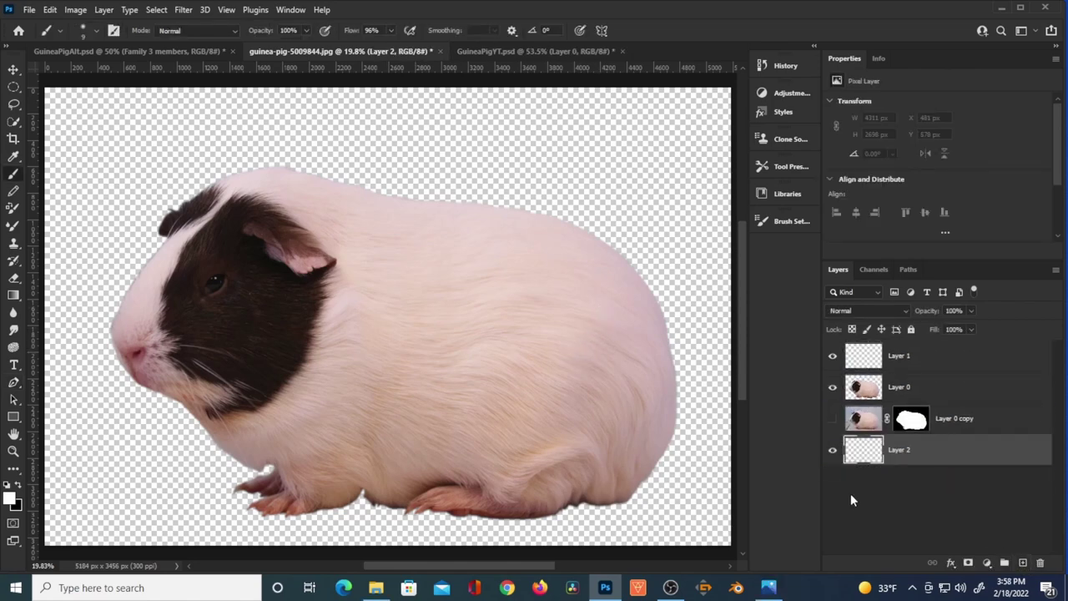
- Choose an orange foreground colour and fill the bottom layer, Layer 2, with it using the Paint Bucket
drag(13, 300, 57, 309)
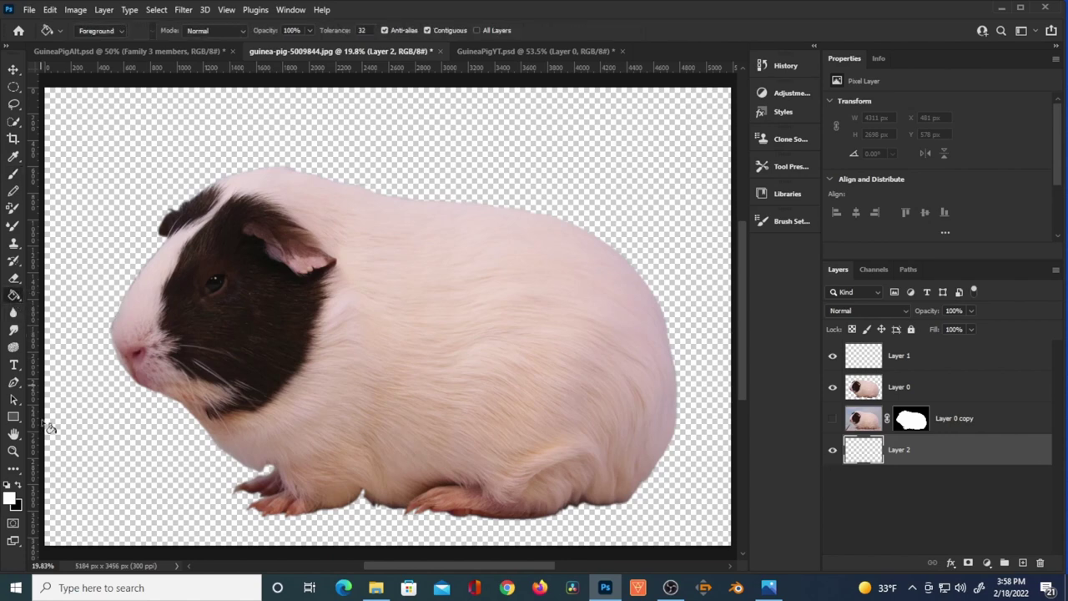
click(11, 499)
drag(802, 483, 803, 493)
click(760, 354)
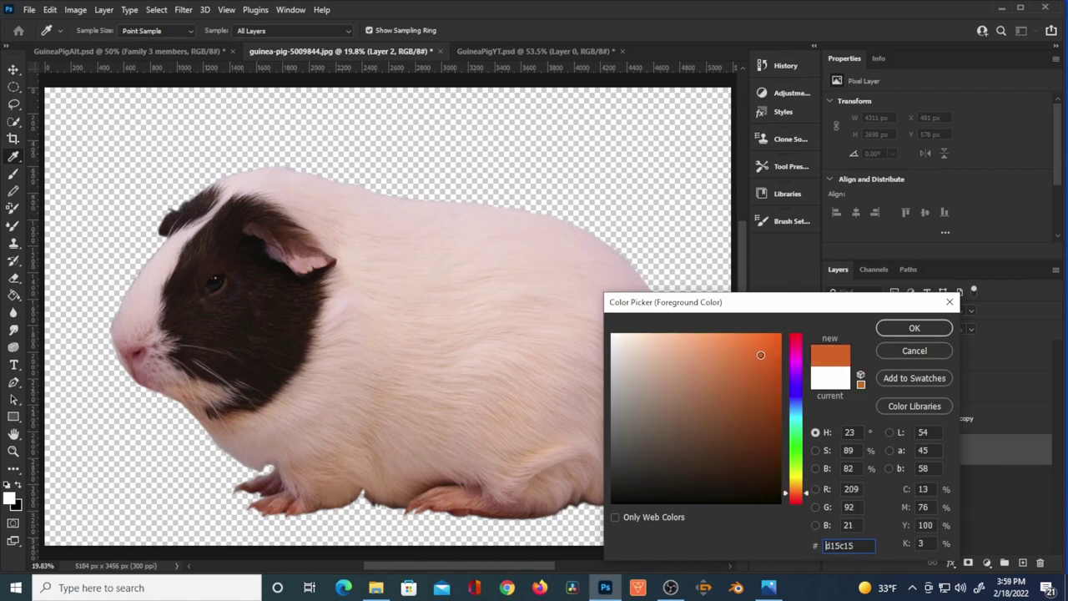
click(915, 328)
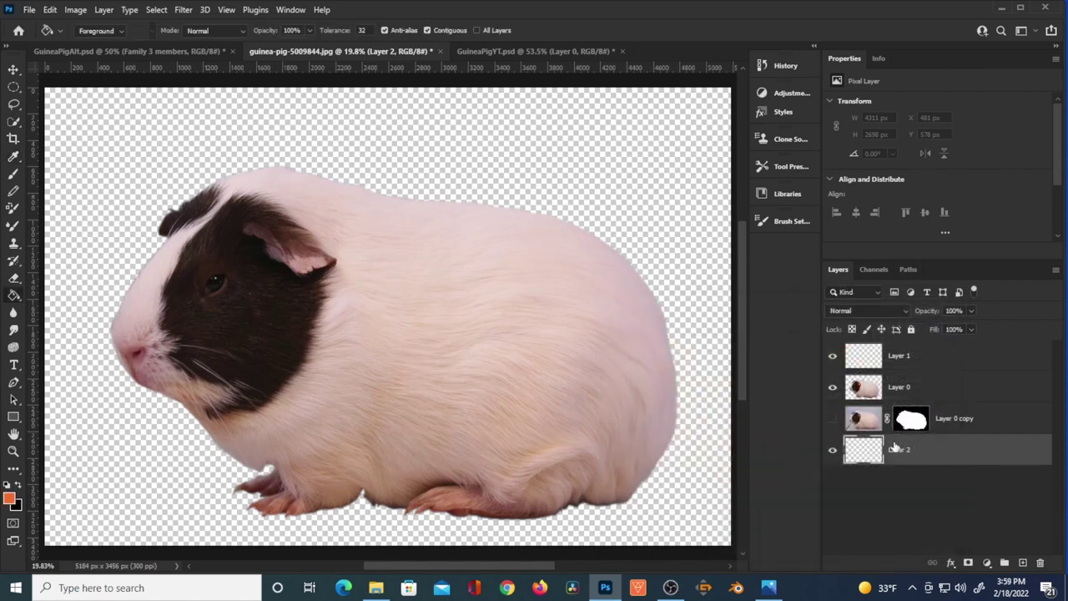
click(701, 487)
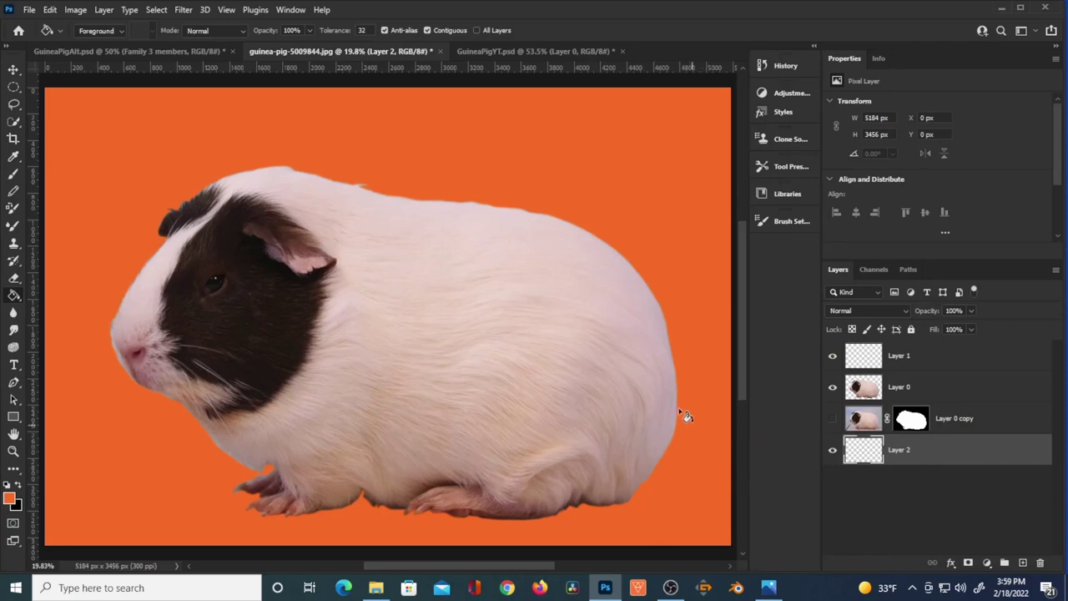
- Rename the empty layer above the guinea pig as Hairs
click(861, 358)
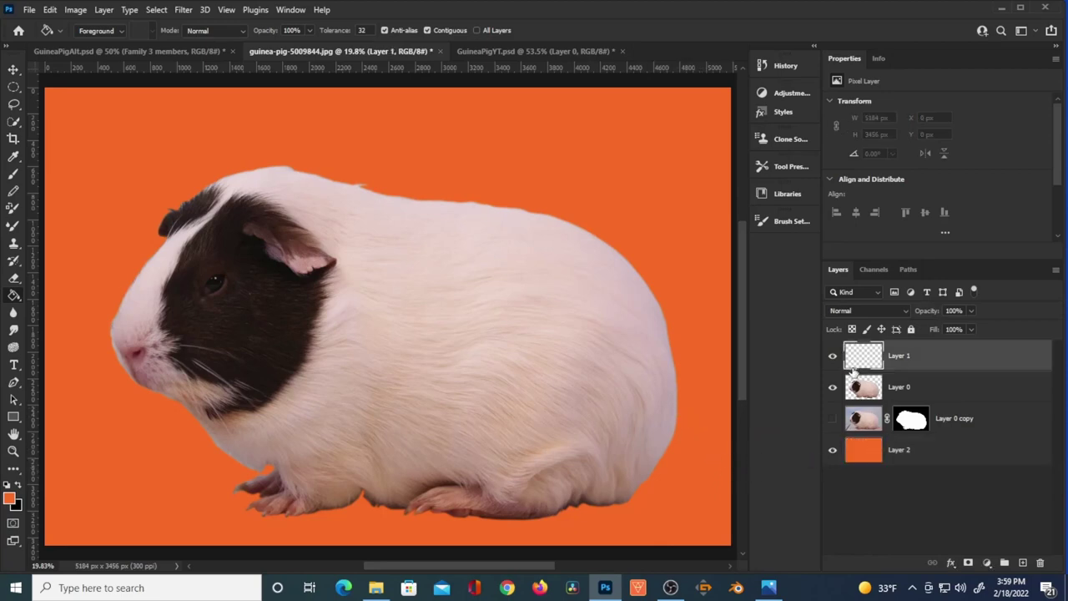
double_click(899, 357)
text(Hairs)
key(Return)
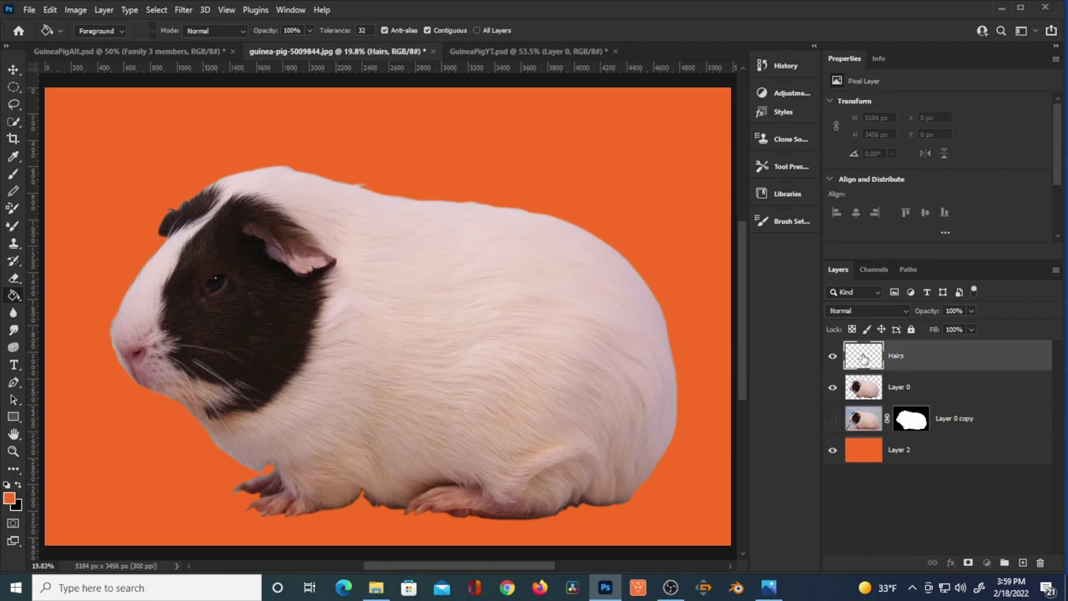
- Set the brush's Shape Dynamics size control to Fade for painting on the Hairs layer
key(b)
key(F5)
click(546, 260)
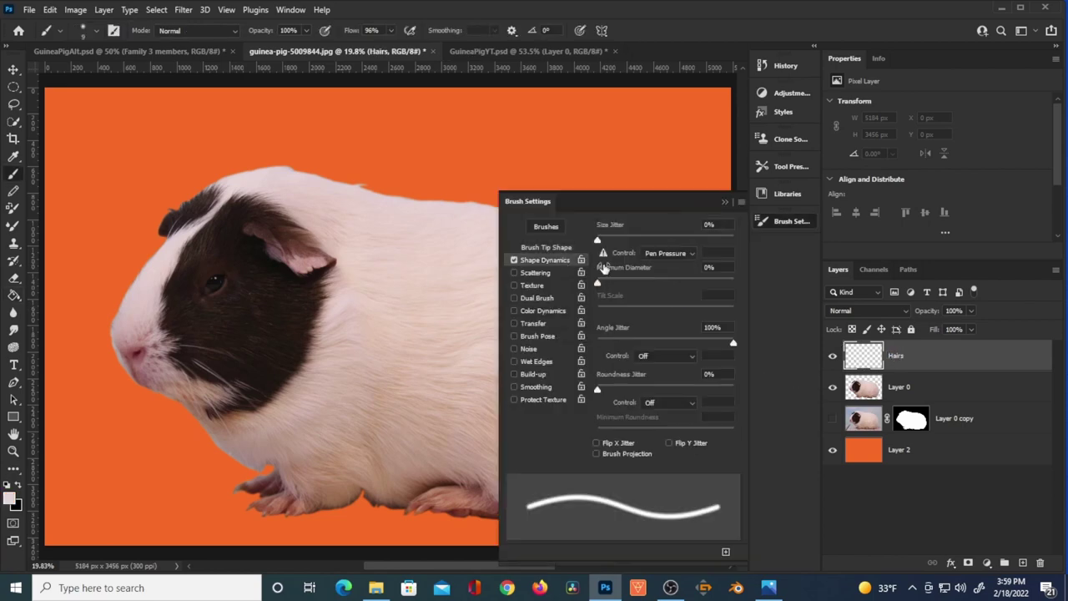
click(667, 253)
click(665, 275)
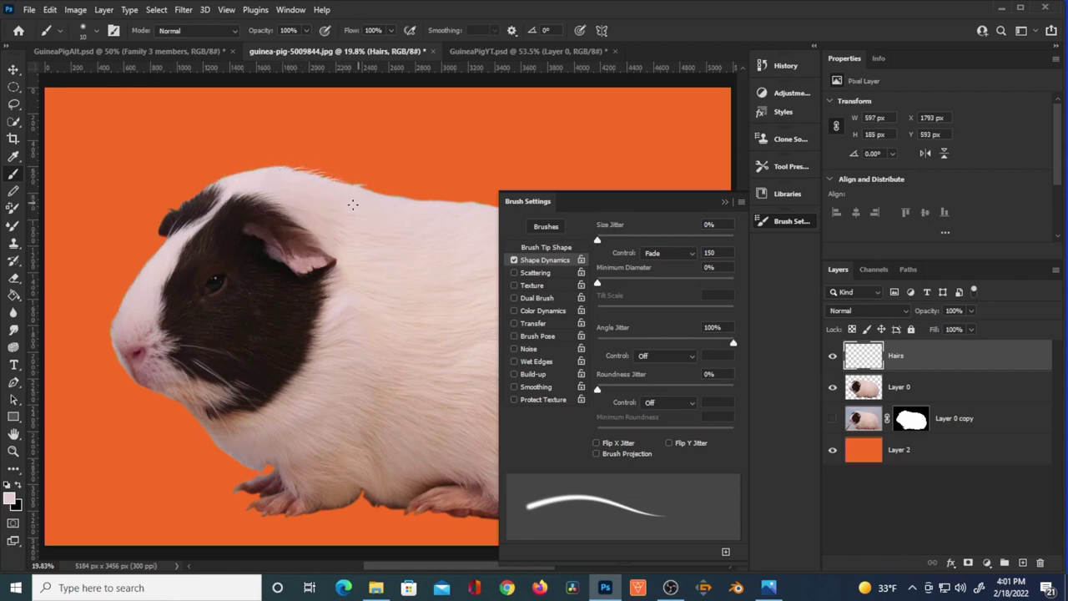
- Paint hairs behind the guinea pig's head at 50% brush opacity and set the brush's Fade length to 125
key(5)
drag(357, 185, 329, 176)
click(708, 252)
text(100)
key(Return)
click(707, 252)
text(125)
key(Return)
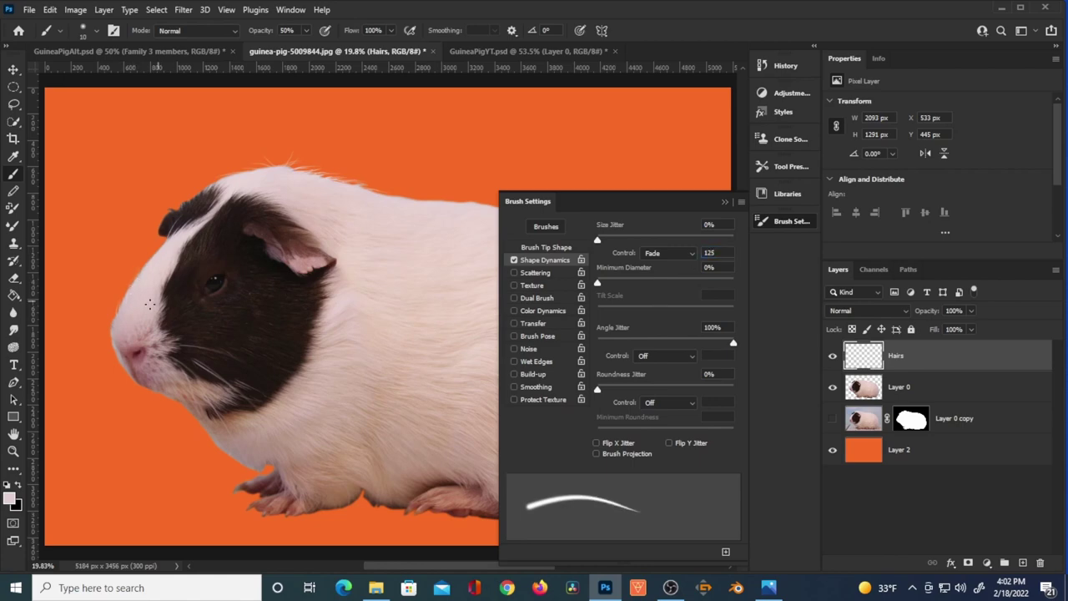
- Undo the last hair stroke and sample fur colours along the front edge of the guinea pig's snout
scroll(130, 263, up, 2)
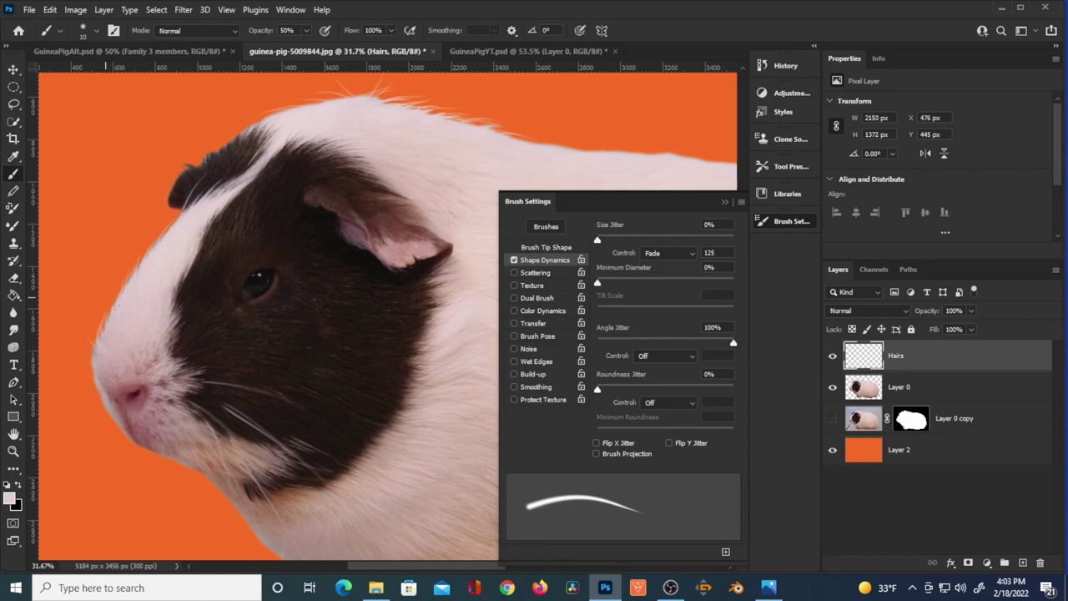
key(ctrl+z)
alt+click(101, 351)
alt+click(126, 307)
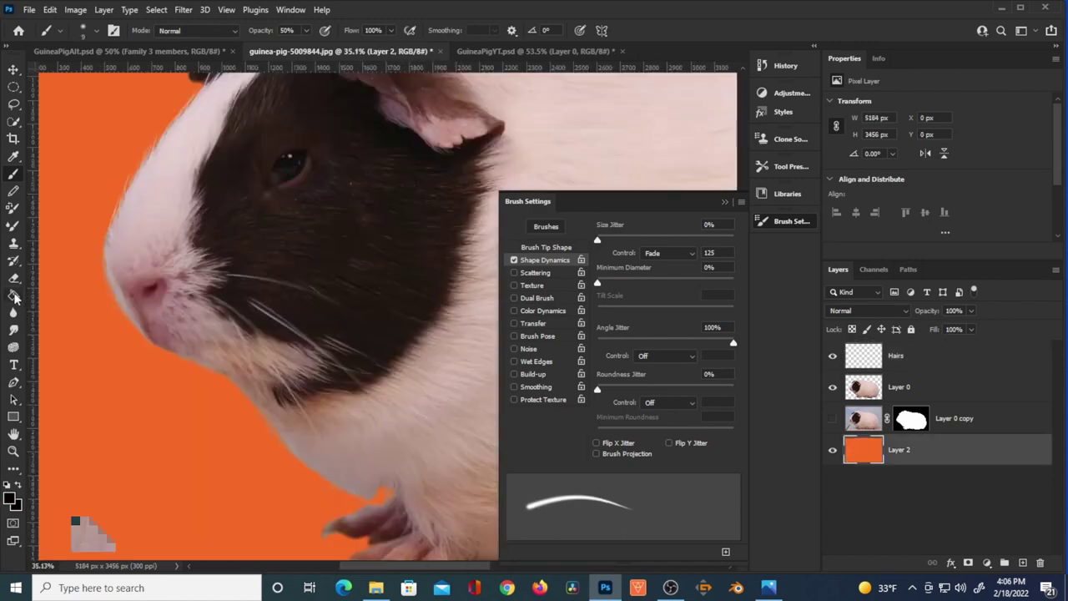
- Fill Layer 2 with black and compare the cutout with the Hairs layer hidden and shown
key(g)
click(198, 464)
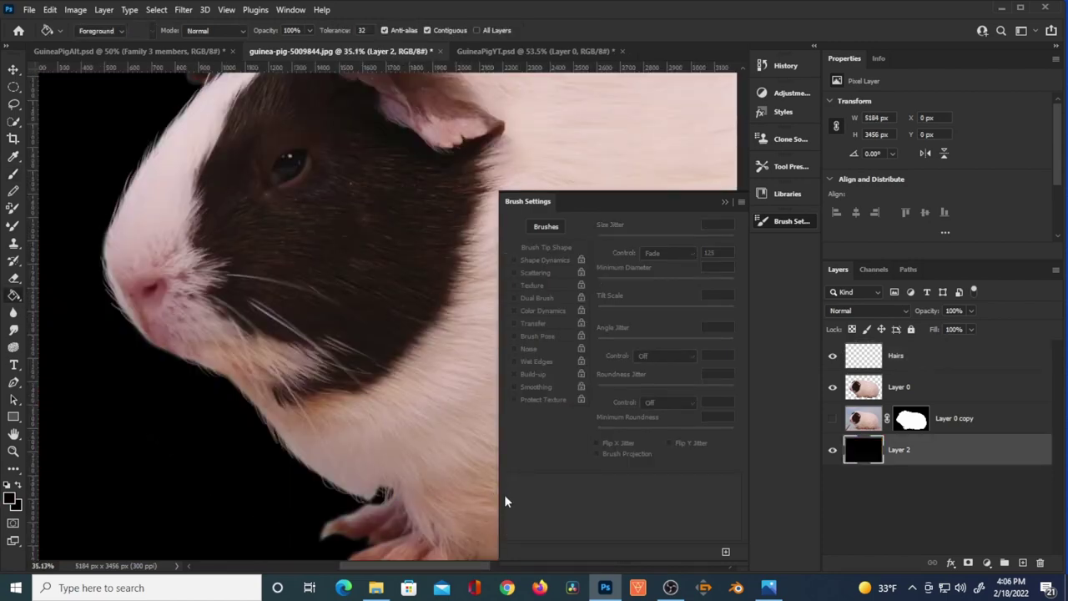
click(865, 361)
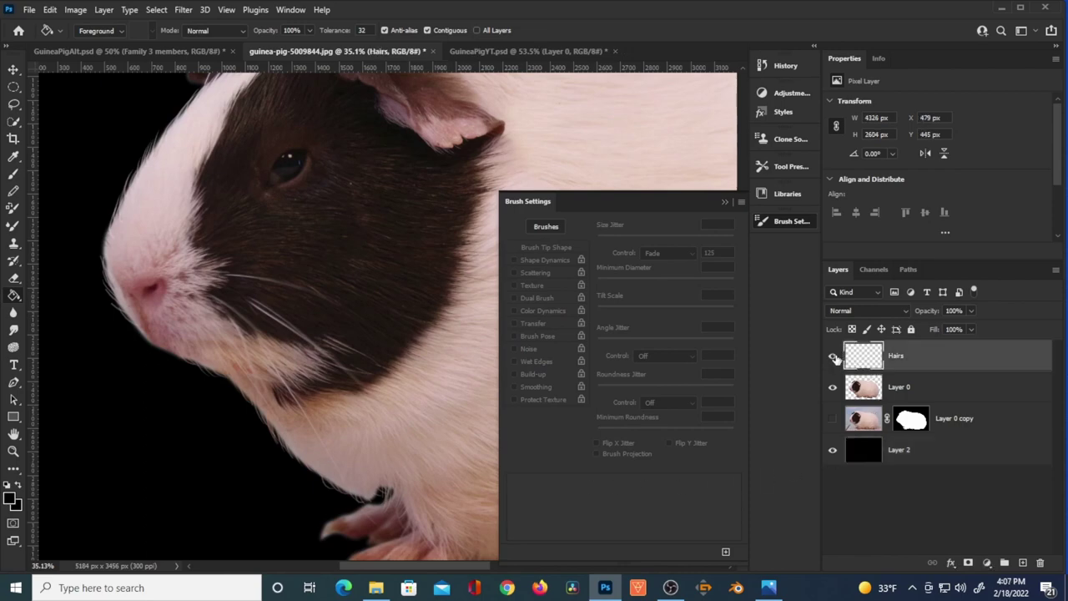
click(833, 356)
click(833, 357)
key(b)
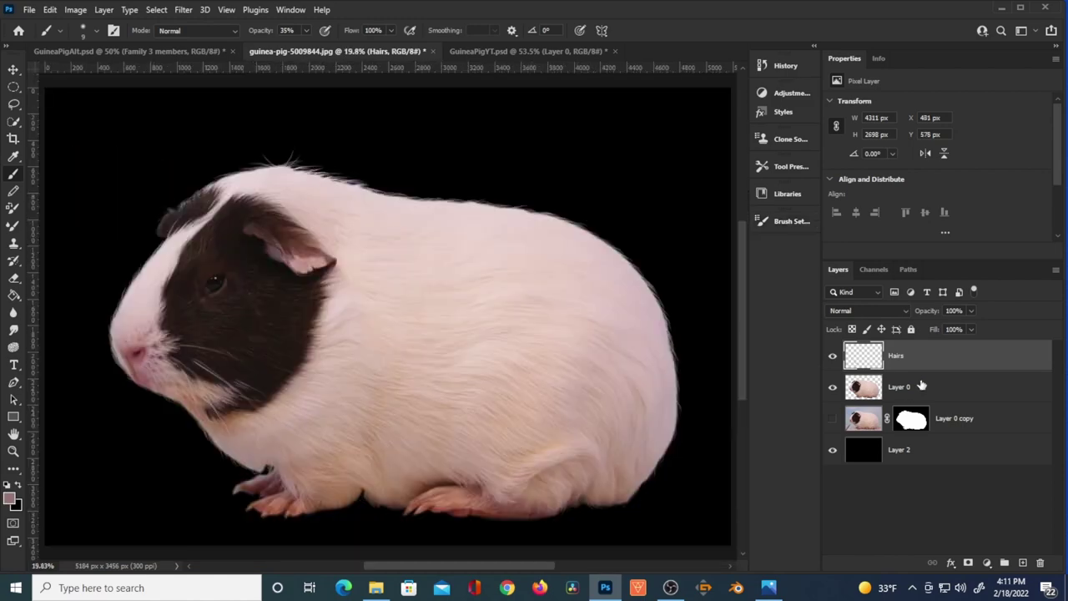
- Merge the Hairs layer with Layer 0
click(922, 388)
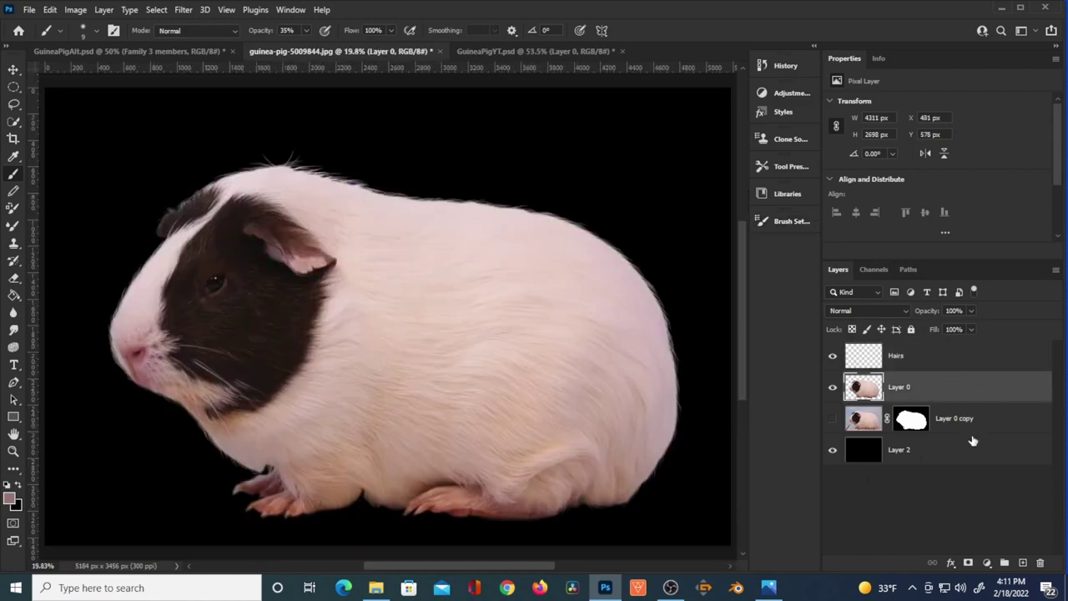
ctrl+click(955, 361)
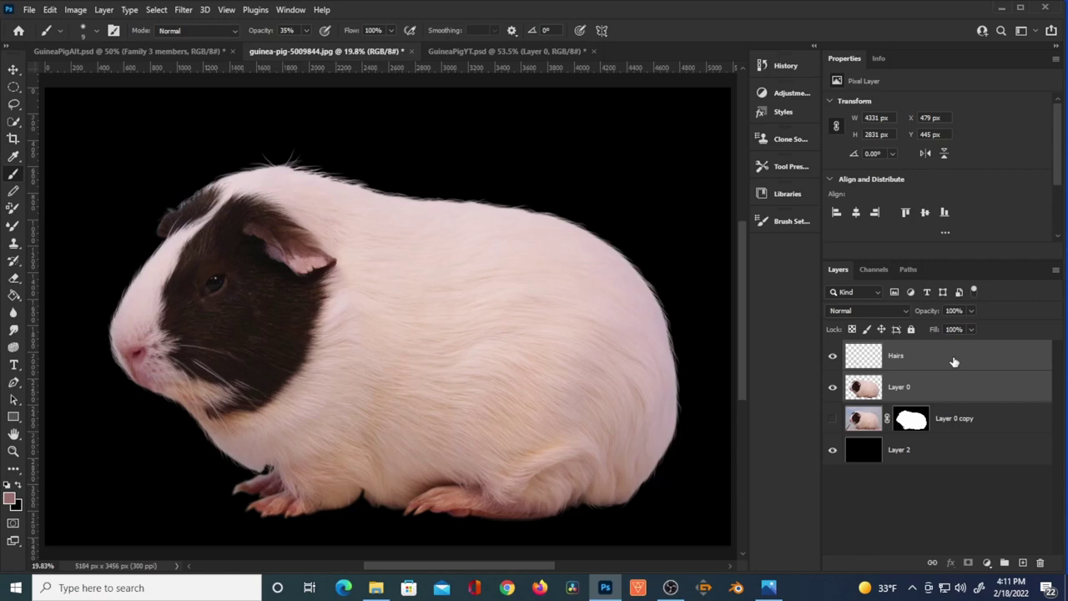
key(ctrl+e)
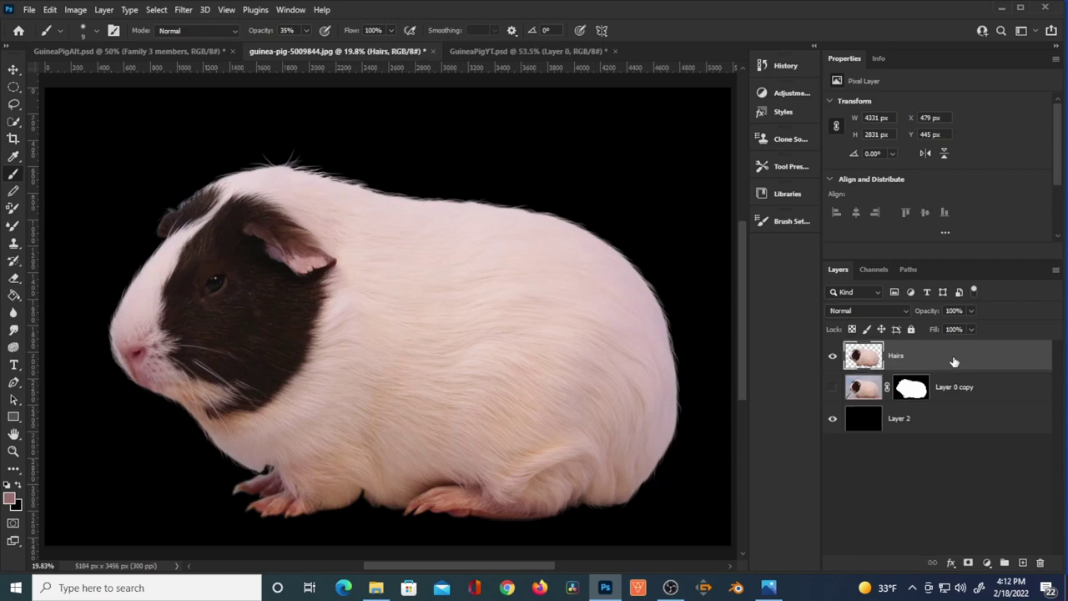
- Rename the merged layer as G Pig and copy it into the GuineaPigYT.psd document
text(G Pig)
key(Return)
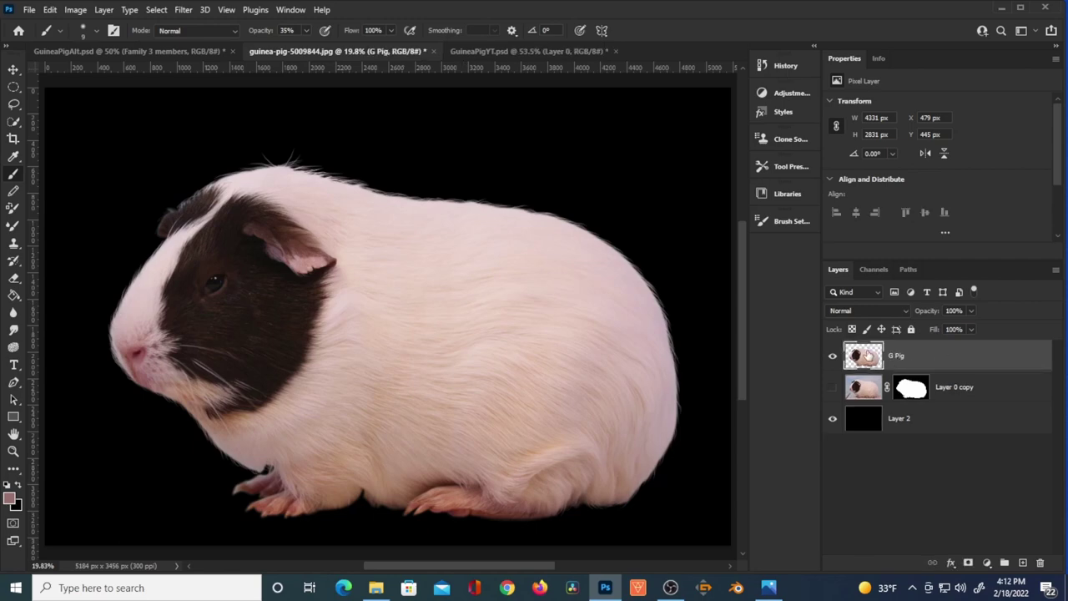
drag(865, 356, 440, 283)
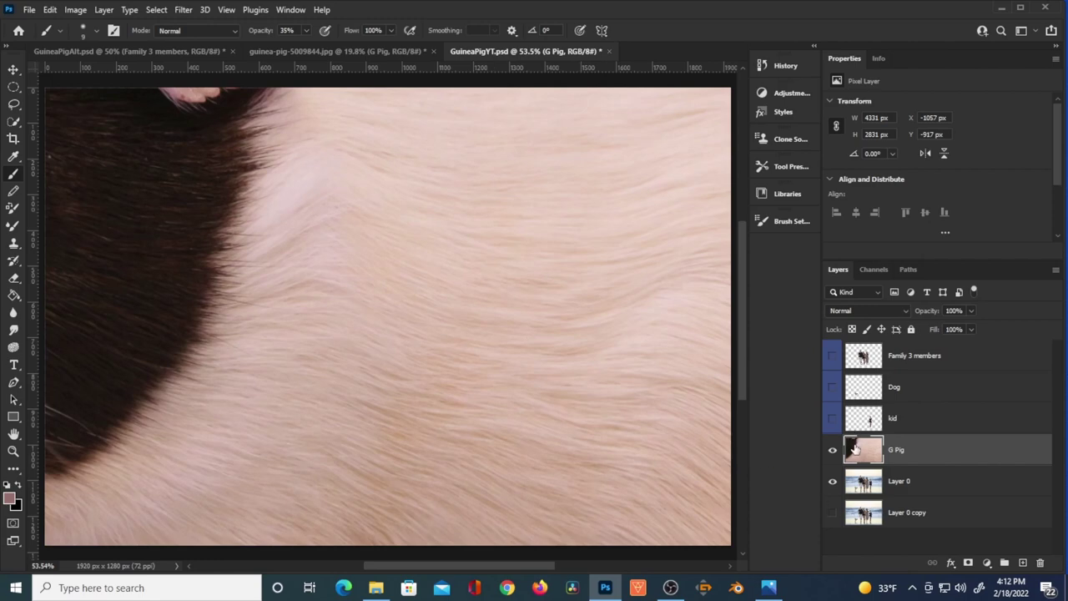
key(ctrl+t)
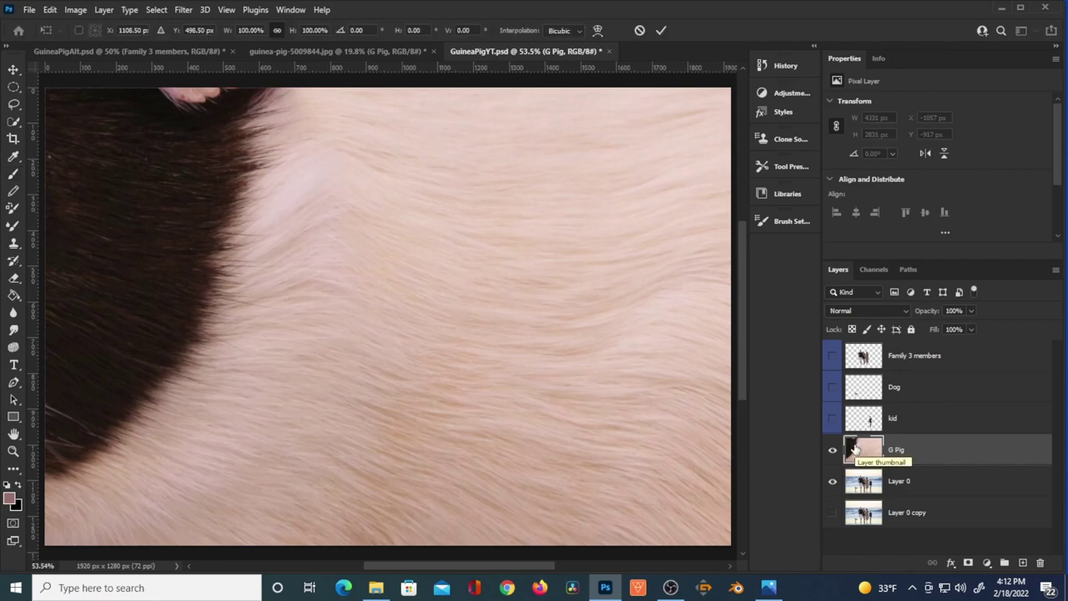
scroll(542, 402, down, 5)
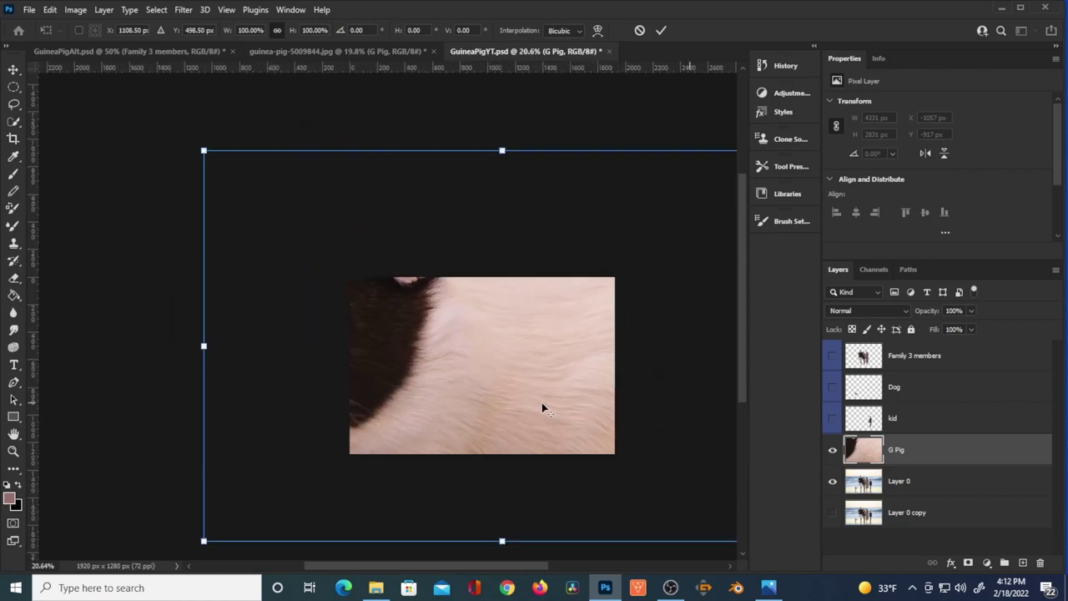
scroll(519, 395, down, 1)
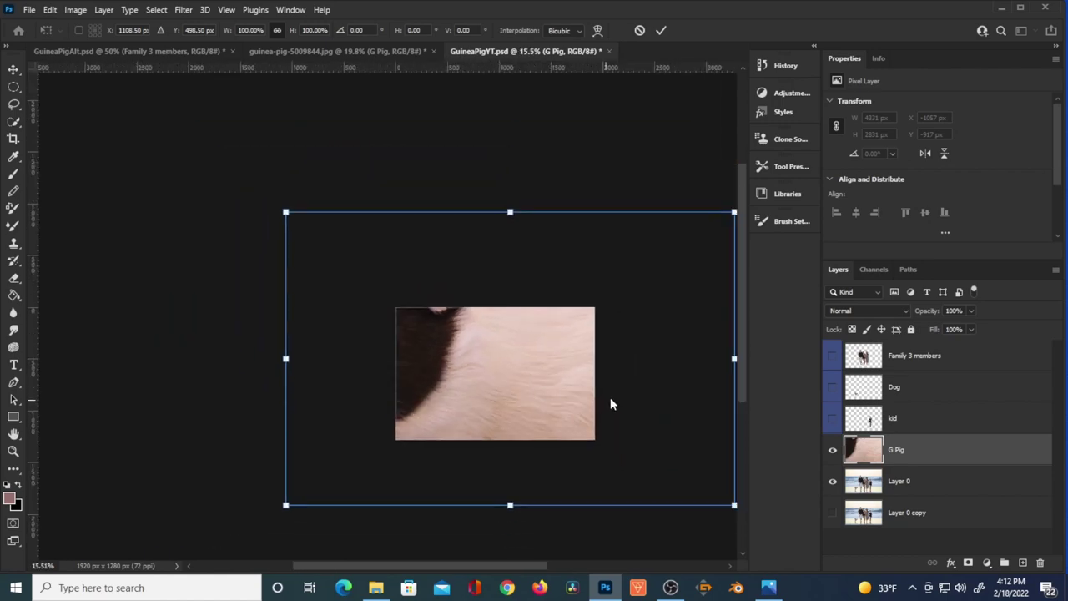
drag(568, 386, 479, 381)
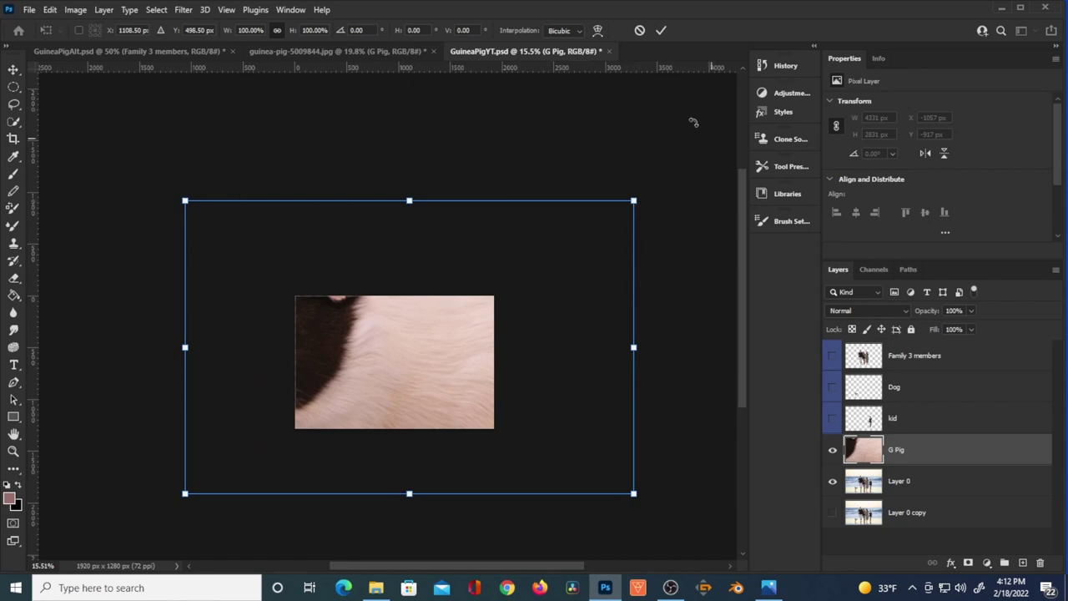
click(638, 32)
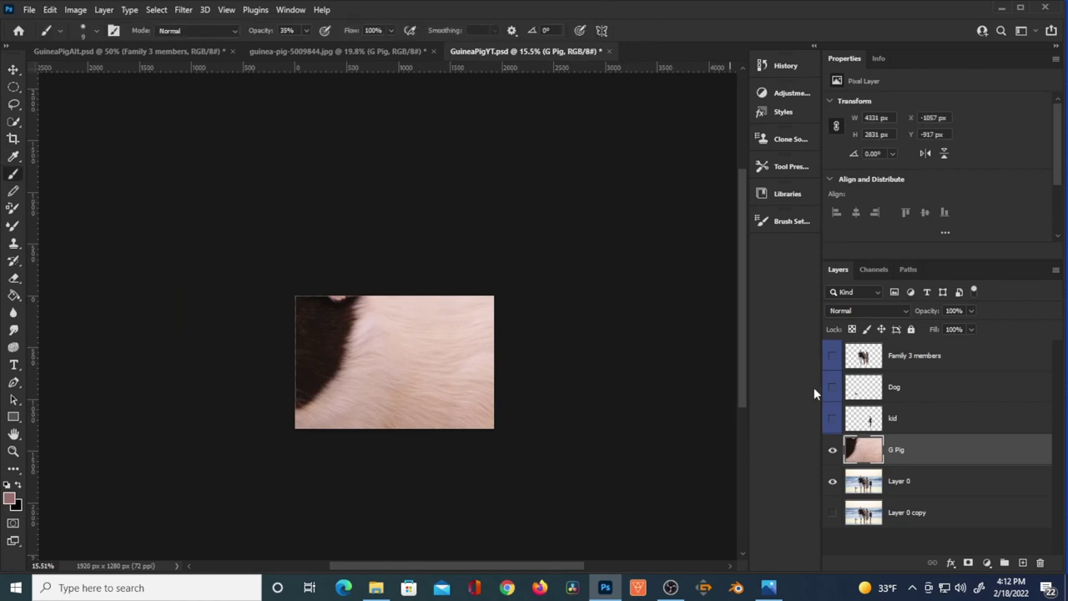
- Convert the G Pig layer to a smart object and scale it down to 32.51% over the beach picture
right_click(925, 450)
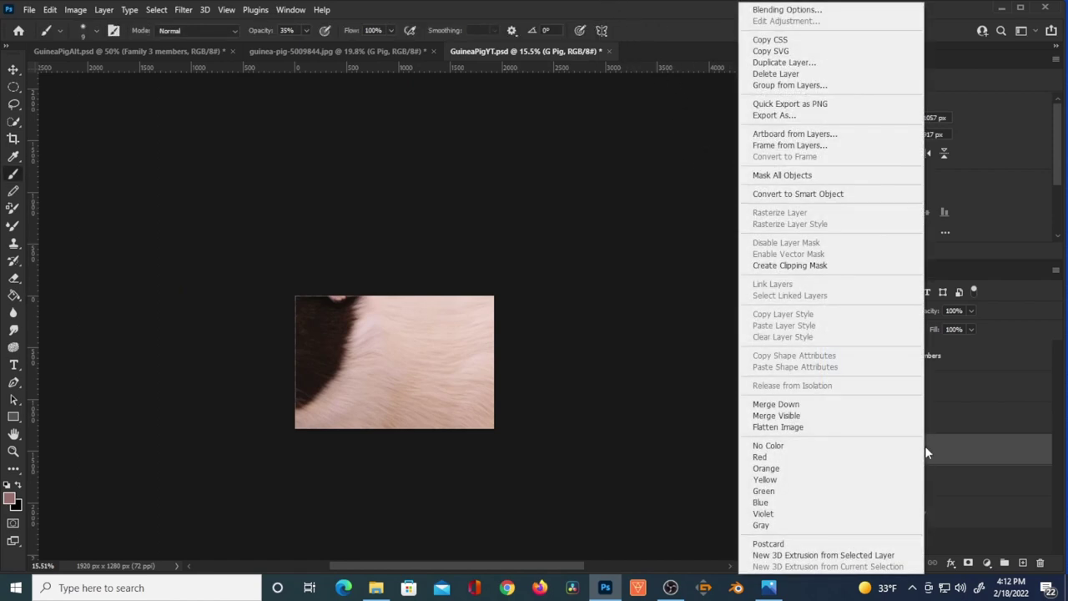
click(809, 195)
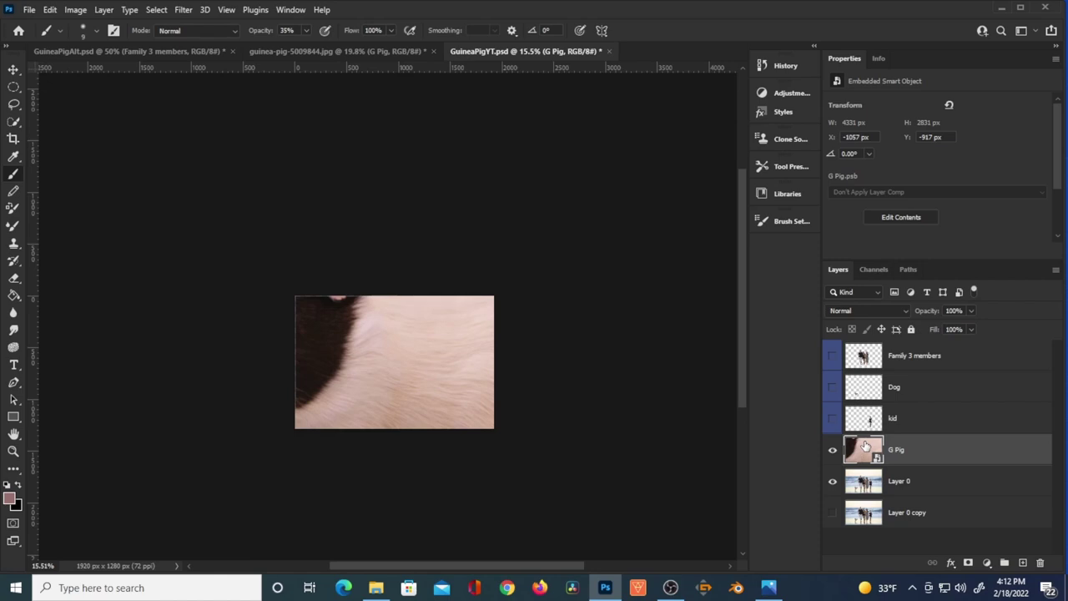
key(ctrl+t)
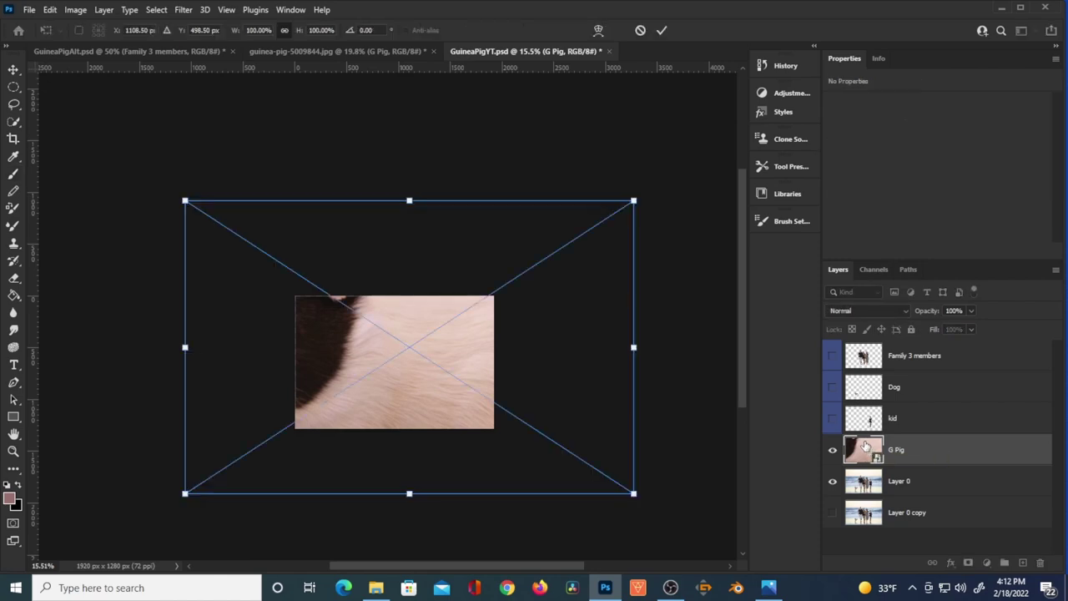
drag(634, 201, 473, 340)
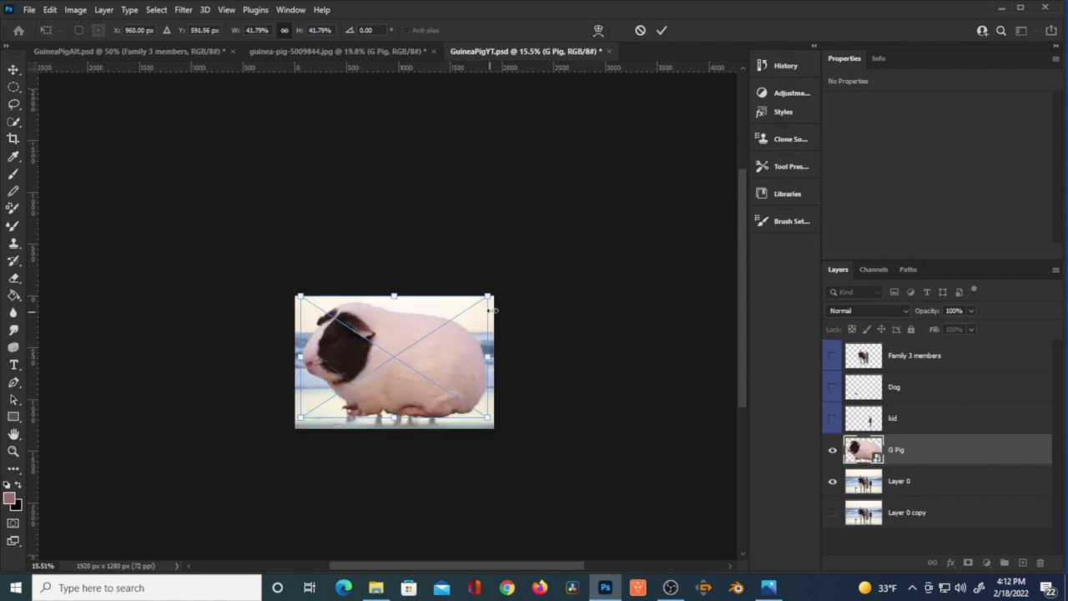
drag(488, 297, 445, 323)
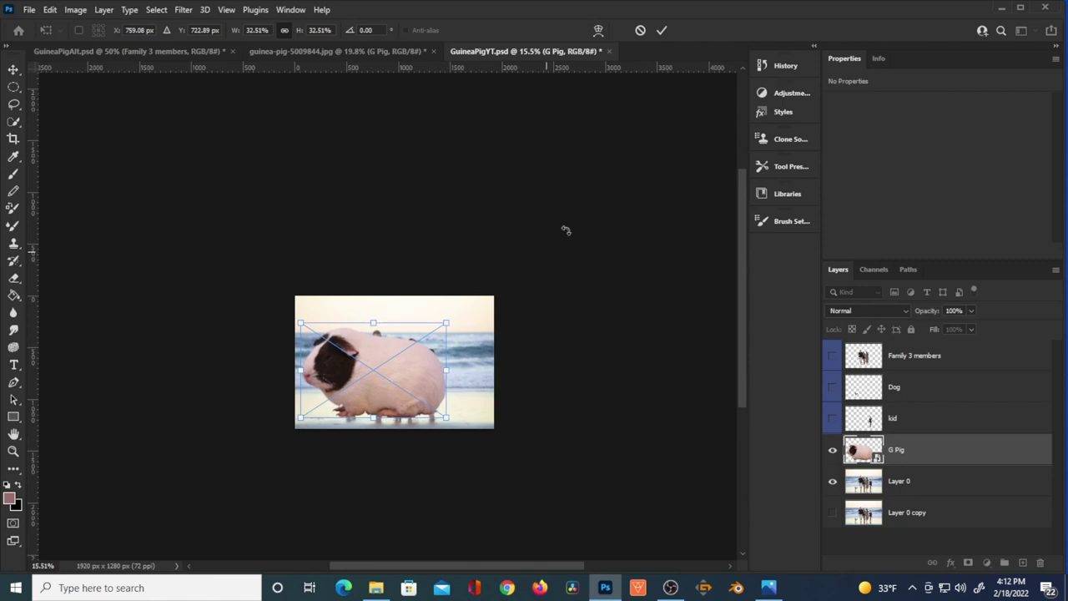
click(663, 30)
key(b)
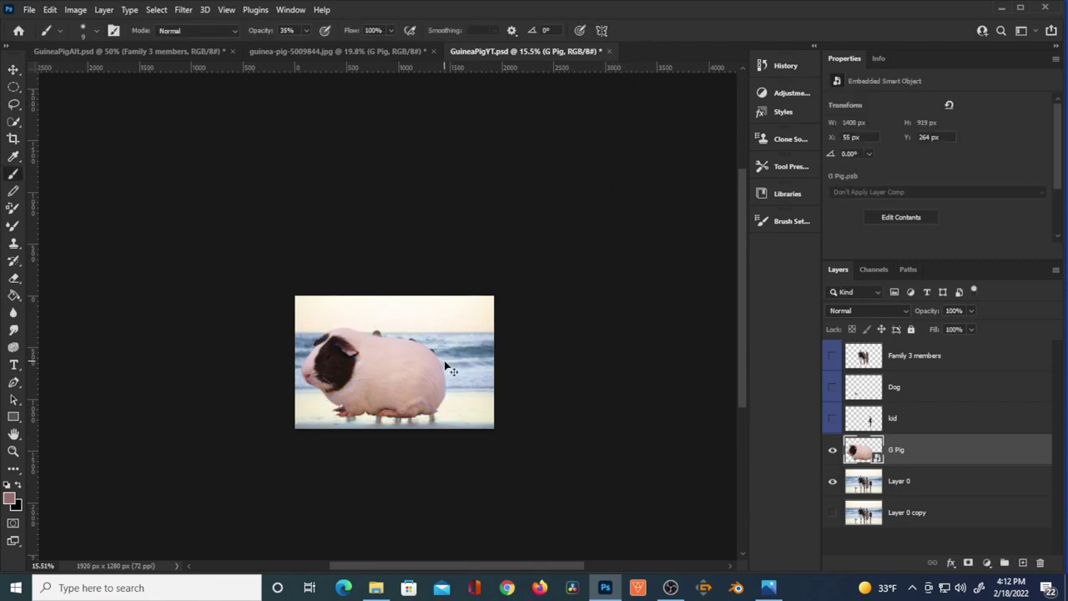
- Scale the guinea pig to 27.89% and rotate it to -0.13° over the family
key(ctrl+0)
key(ctrl+t)
drag(526, 180, 540, 161)
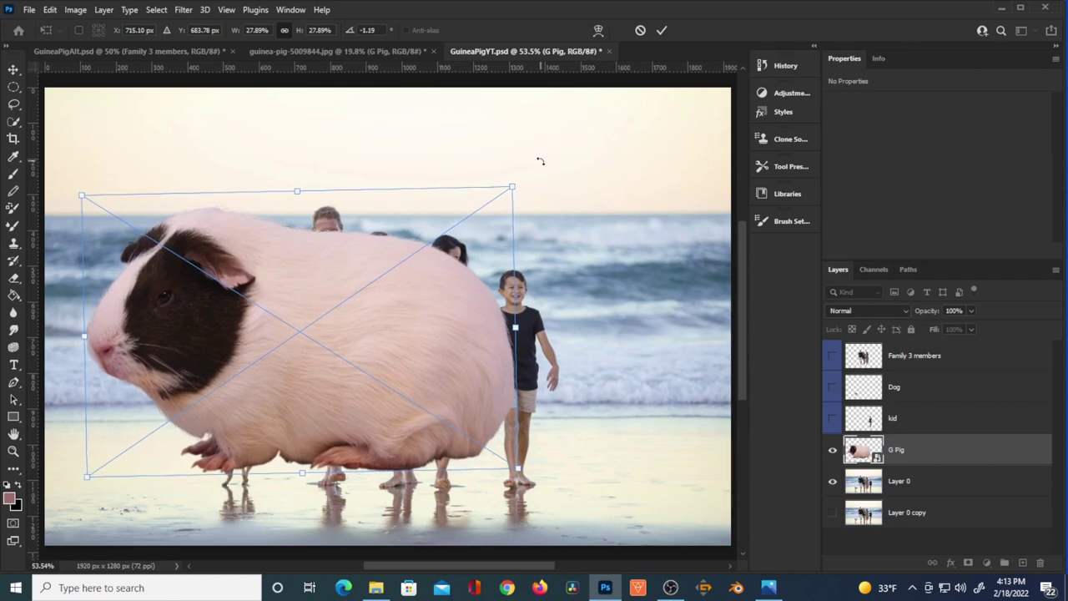
key(Return)
key(b)
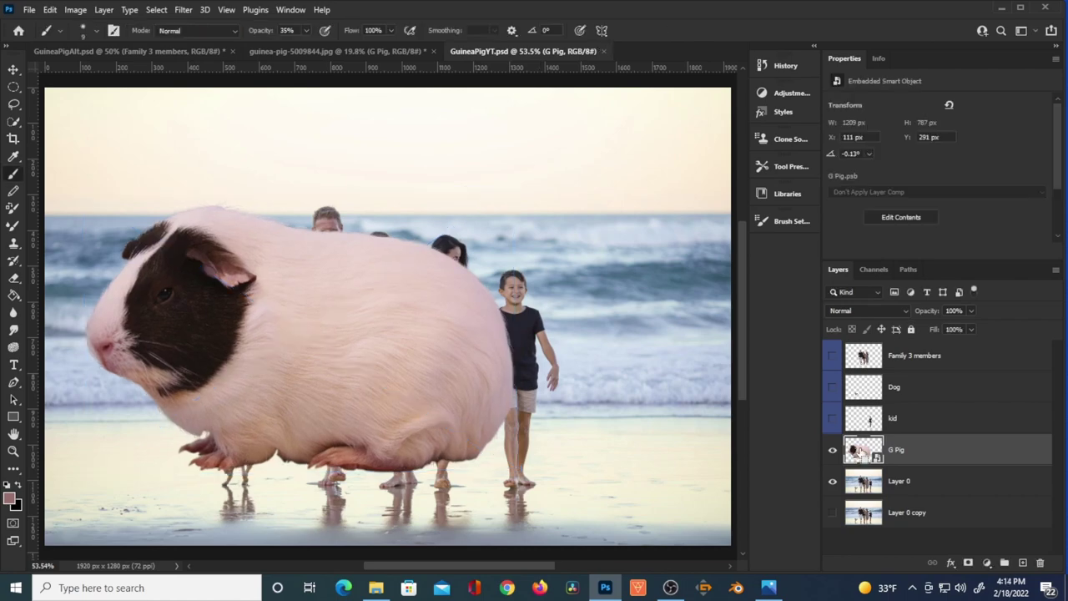
- Duplicate the G Pig layer, move the copy below Layer 0 and hide it as a backup
key(ctrl+j)
drag(860, 455, 865, 534)
click(833, 512)
scroll(1059, 471, down, 1)
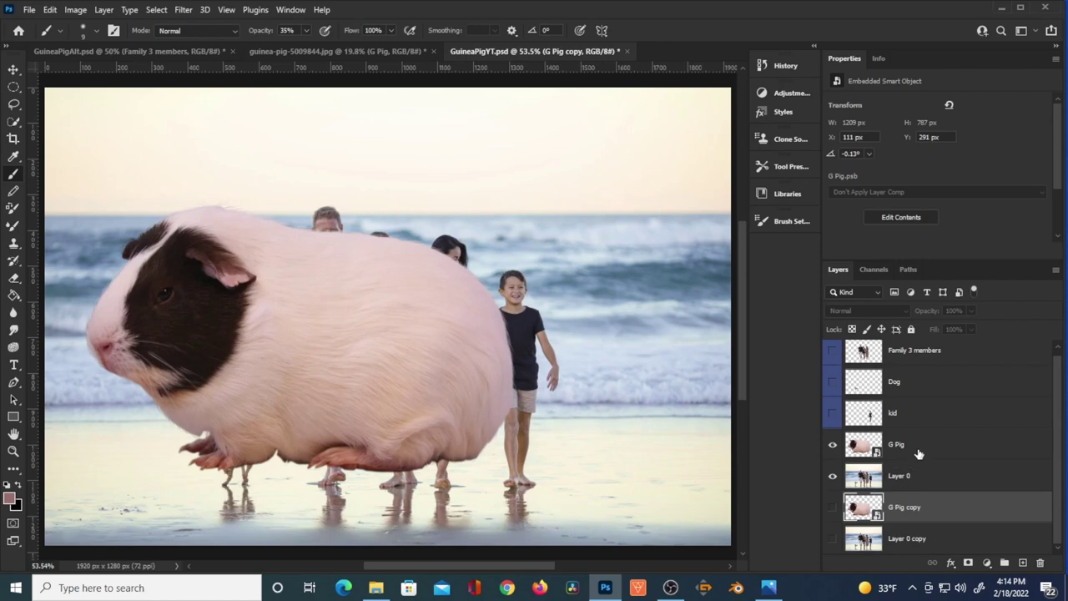
- Label the original G Pig layer orange and hide it
right_click(870, 449)
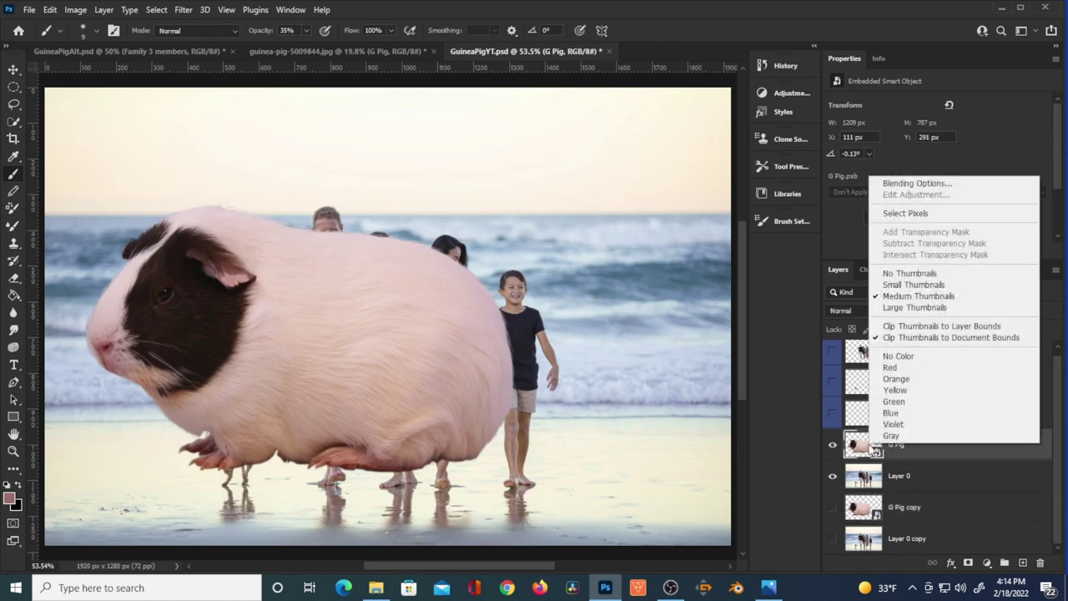
click(895, 390)
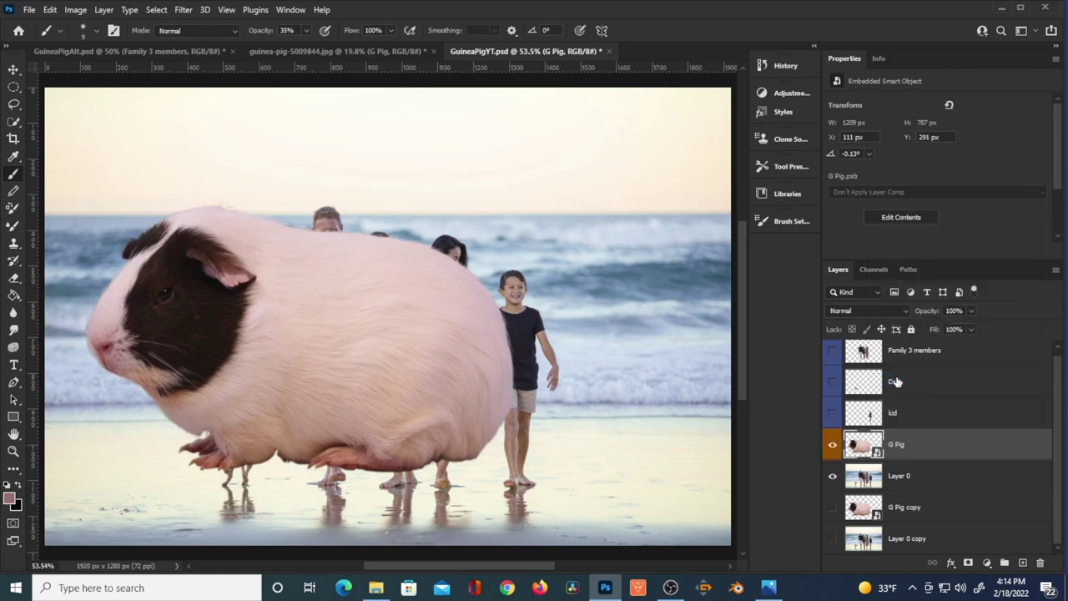
click(833, 447)
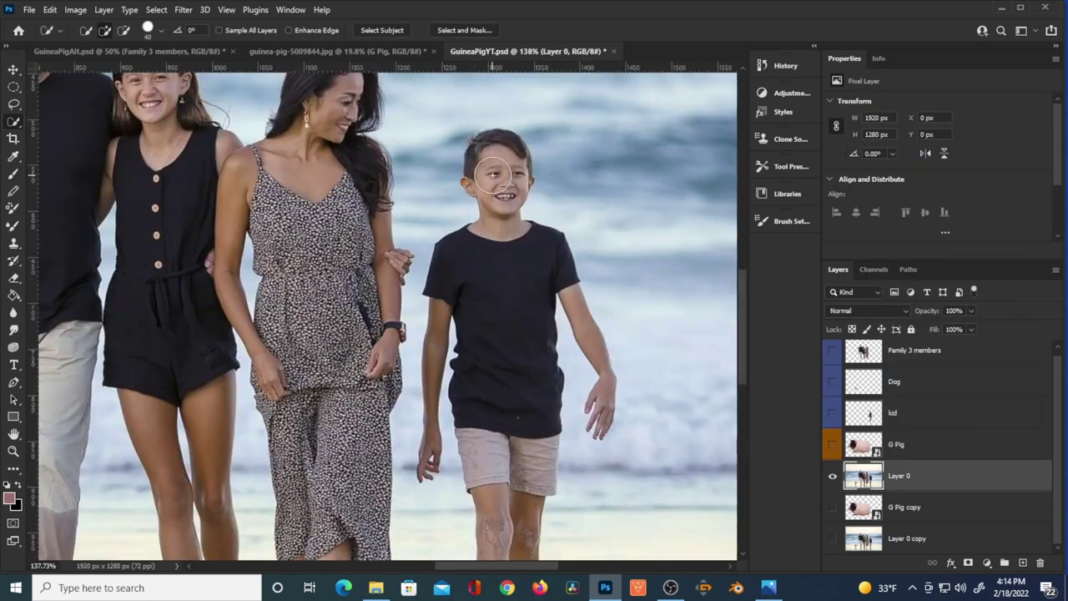
- Select the boy on Layer 0 with the Quick Selection tool, using a smaller brush for his feet and fine parts
mouse_move(494, 174)
mouse_down()
mouse_move(511, 384)
mouse_move(499, 458)
mouse_move(515, 503)
mouse_up()
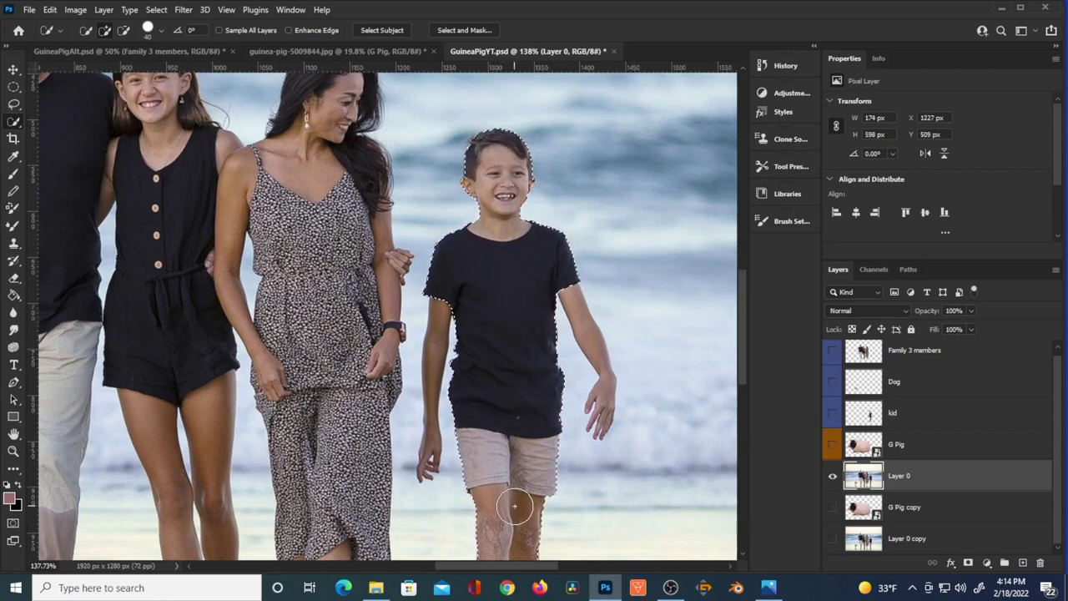
drag(516, 484, 508, 298)
key(bracketleft)
key(bracketleft)
key(bracketleft)
key(bracketleft)
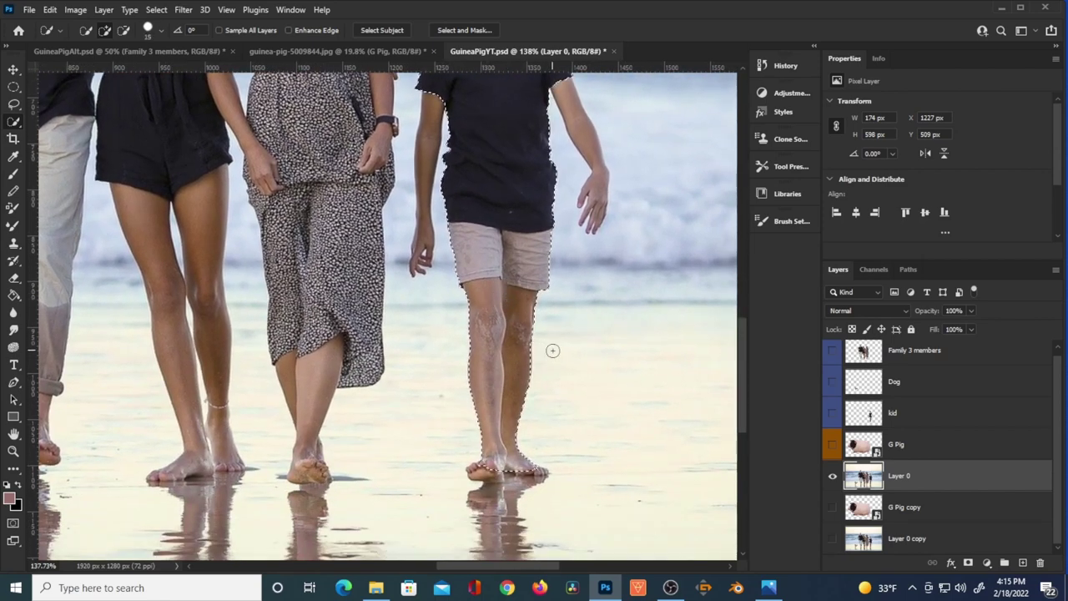
mouse_move(481, 467)
mouse_down()
mouse_move(498, 476)
mouse_move(494, 487)
mouse_up()
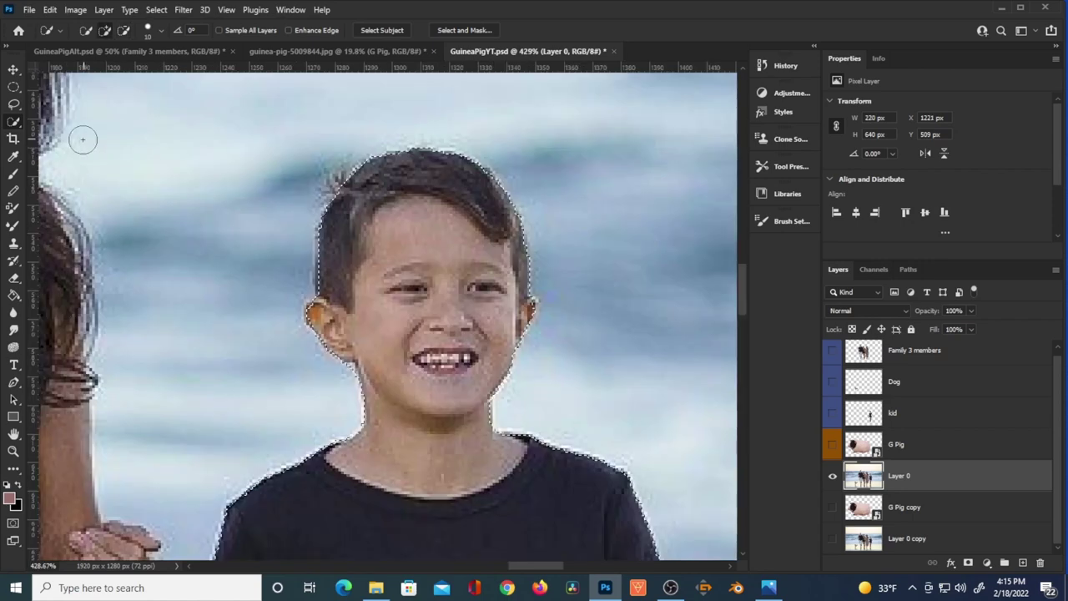
- Refine the boy's selection with the Lasso tool around his ears and along the gap between his shirt and arm
click(16, 108)
click(67, 104)
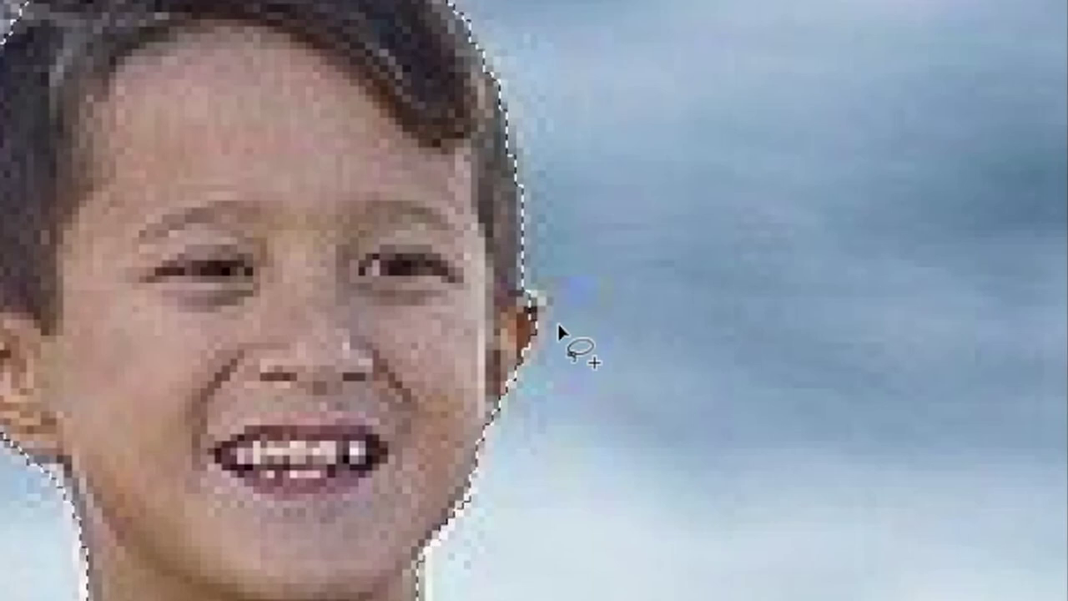
mouse_move(510, 293)
mouse_down()
mouse_move(547, 318)
mouse_move(518, 368)
mouse_move(493, 367)
mouse_move(493, 323)
mouse_move(519, 296)
mouse_up()
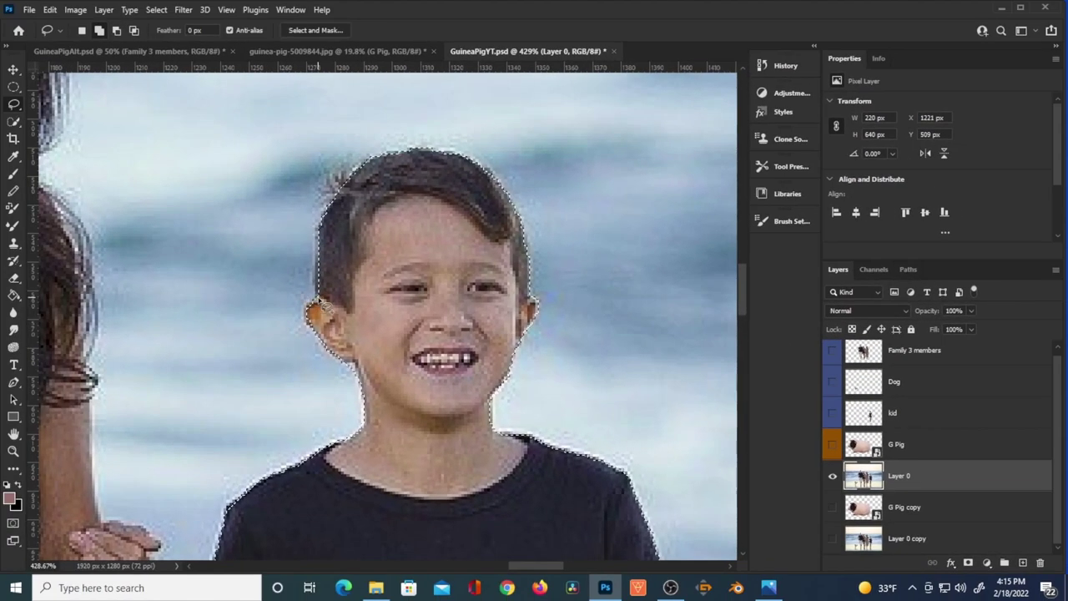
mouse_move(313, 308)
mouse_down()
mouse_move(307, 330)
mouse_move(322, 338)
mouse_move(334, 306)
mouse_move(322, 297)
mouse_move(308, 314)
mouse_move(320, 300)
mouse_up()
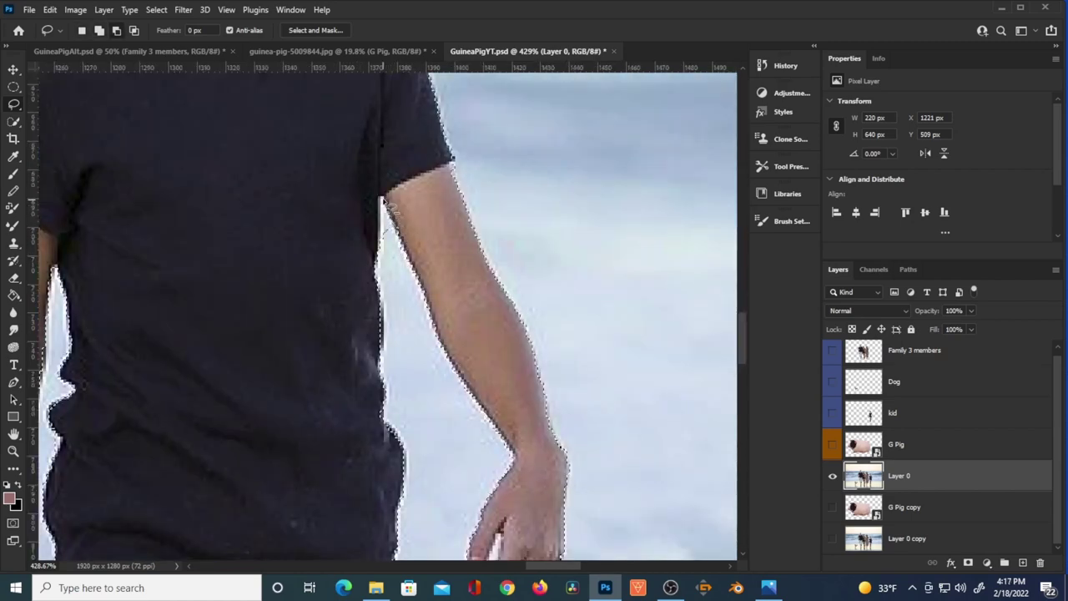
mouse_move(381, 232)
mouse_down()
mouse_move(383, 260)
mouse_move(395, 269)
mouse_move(402, 234)
mouse_move(393, 223)
mouse_up()
drag(410, 400, 426, 233)
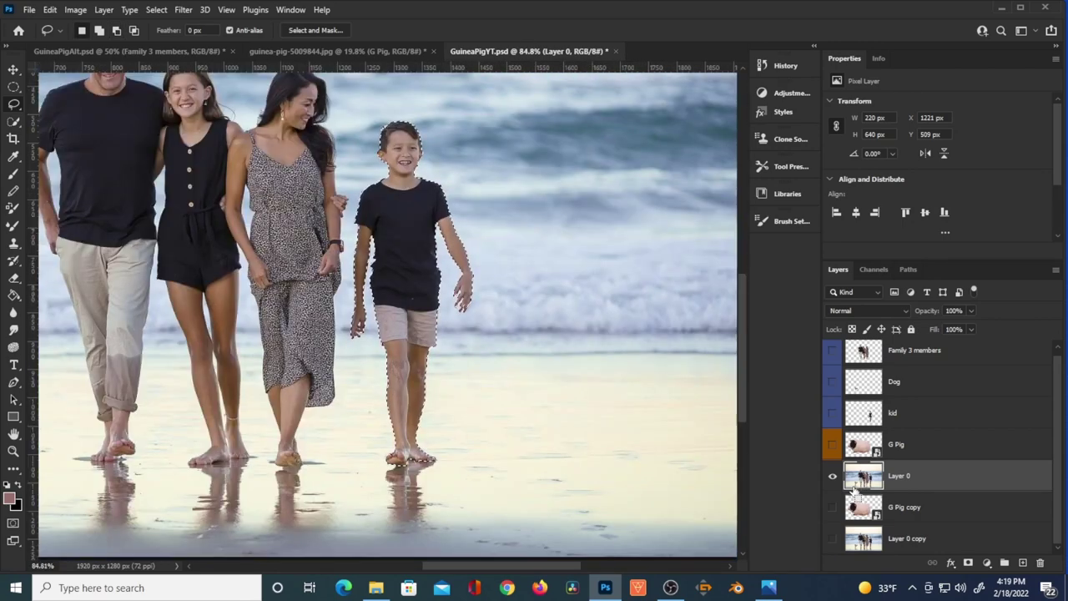
- Try copying the unfeathered selection of the boy to a new layer, view it alone, and undo the copy
key(ctrl+j)
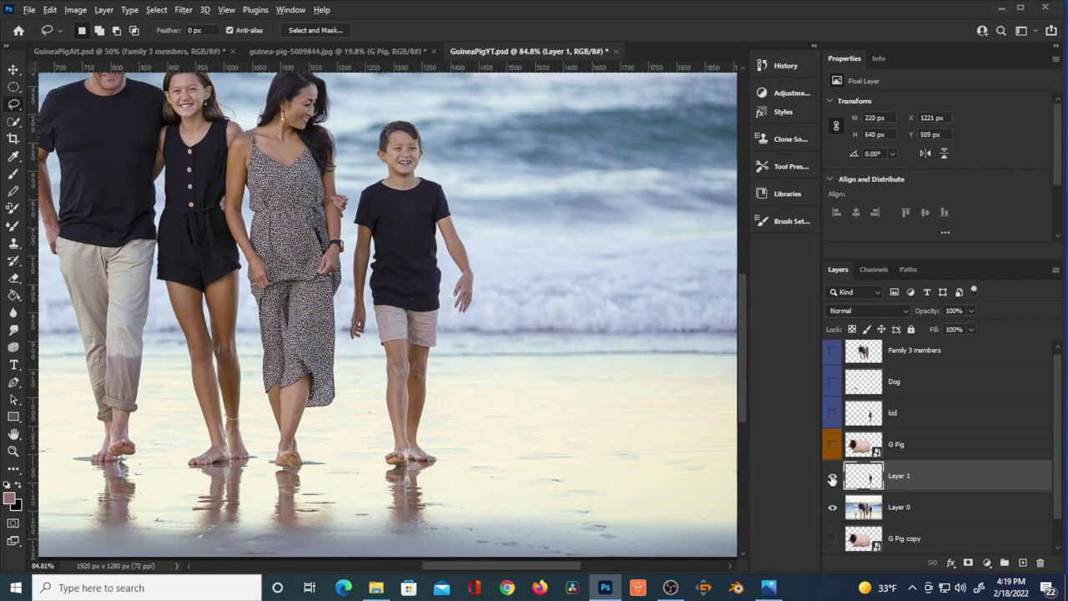
click(832, 507)
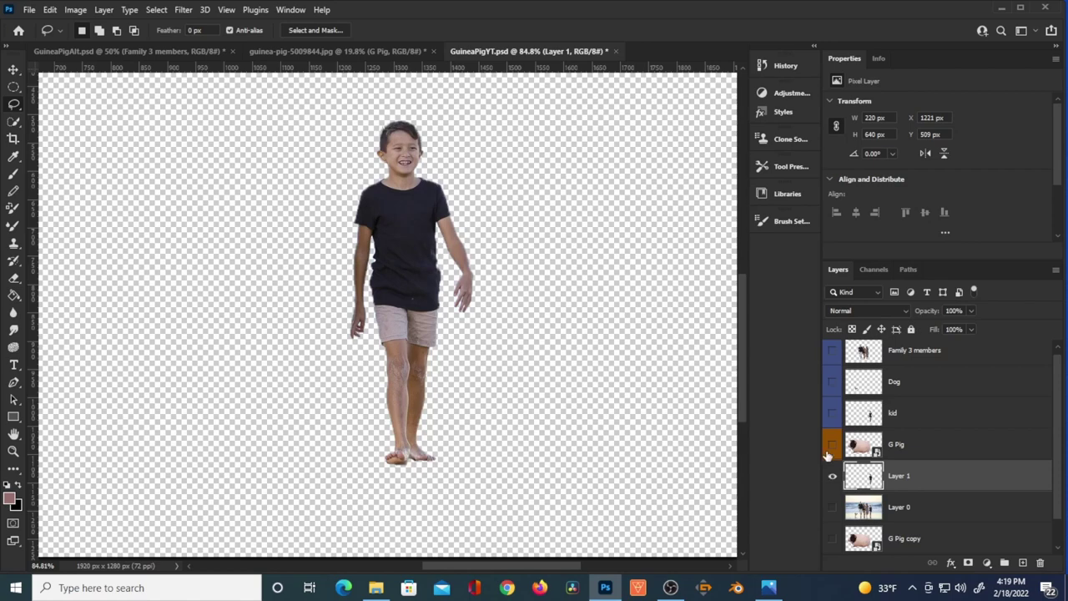
key(ctrl+z)
key(ctrl+z)
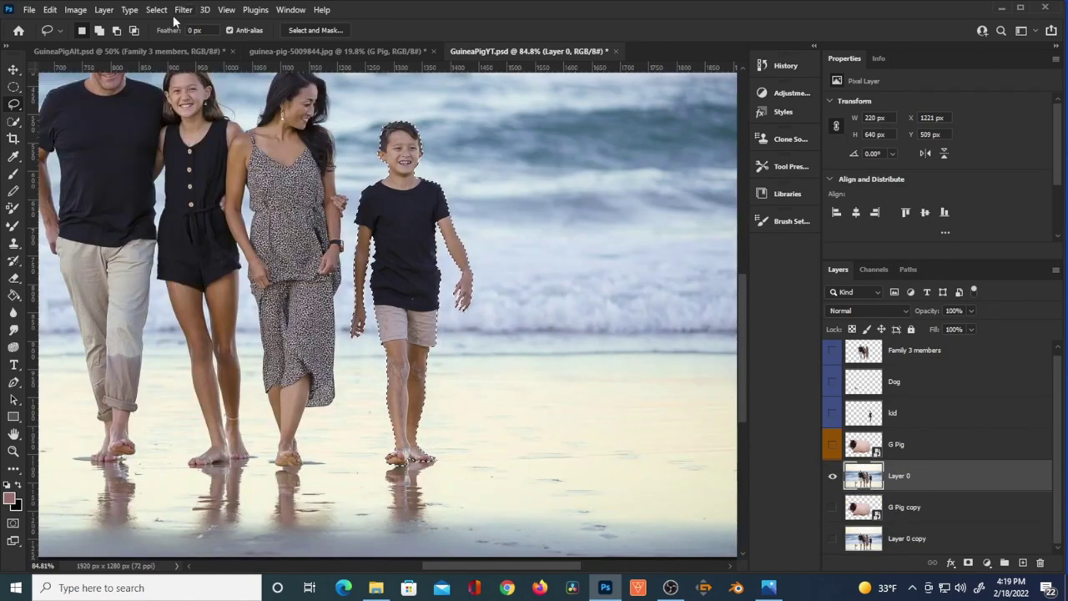
- Feather the boy's selection by 1.5 pixels
click(156, 9)
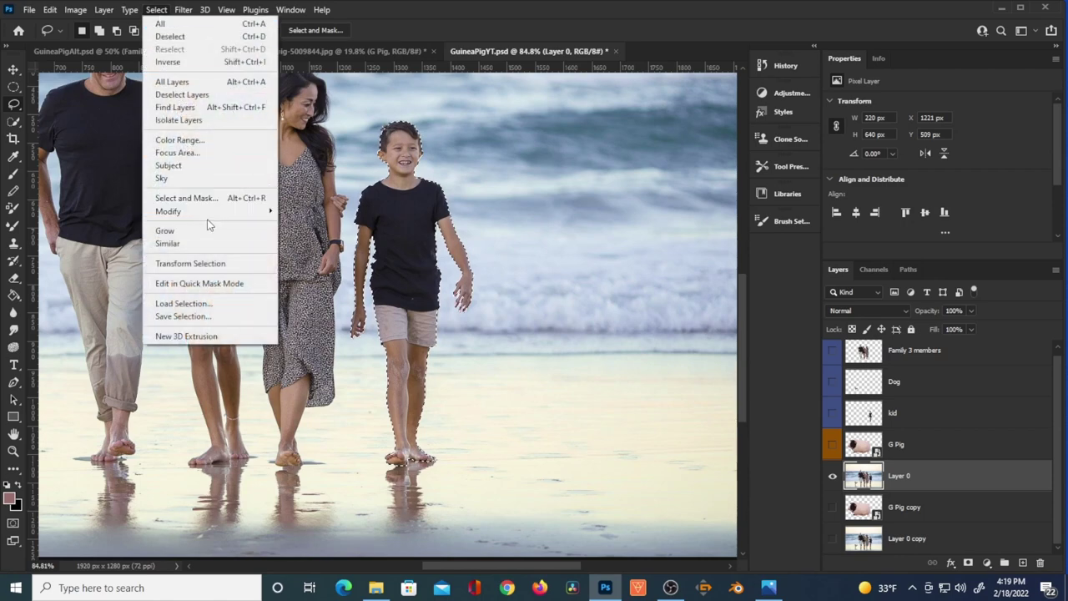
mouse_move(258, 213)
click(298, 261)
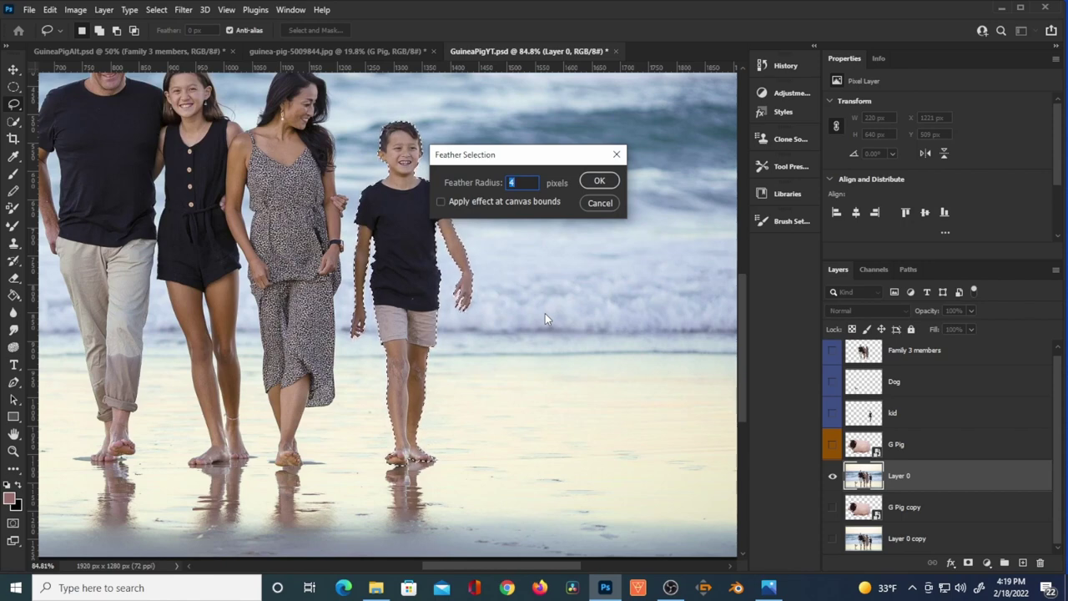
text(1.5)
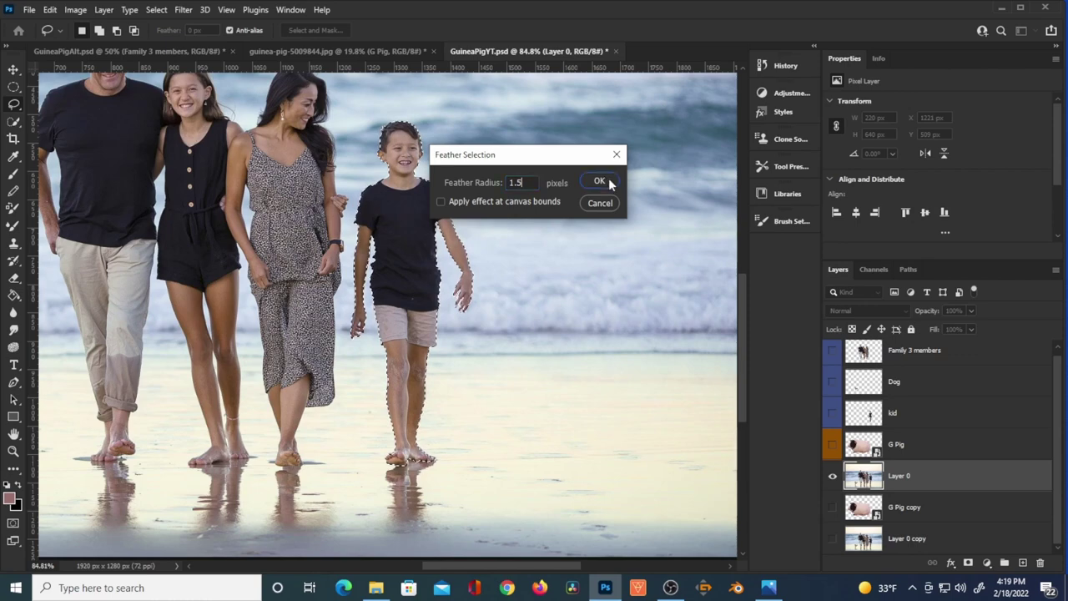
click(610, 183)
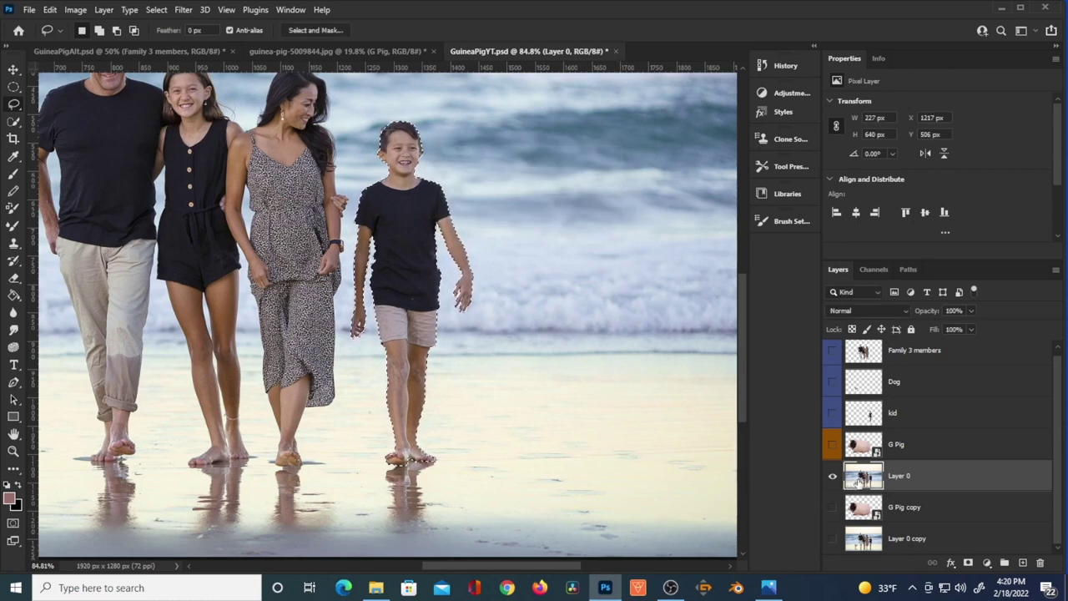
- Copy the feathered selection of the boy to a new layer and inspect its edges with all other layers hidden
key(ctrl+j)
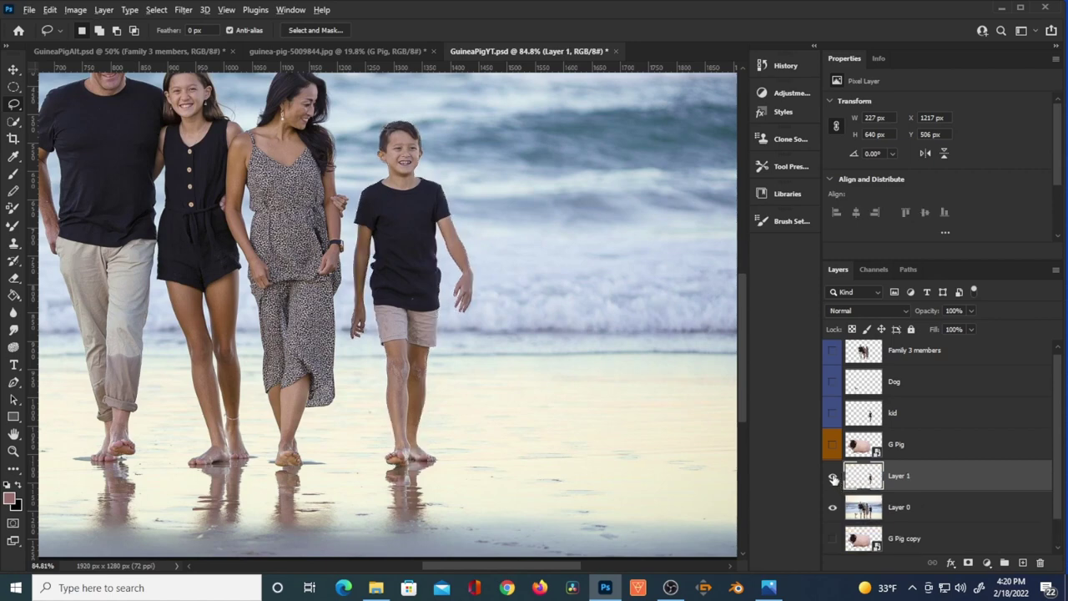
alt+click(832, 478)
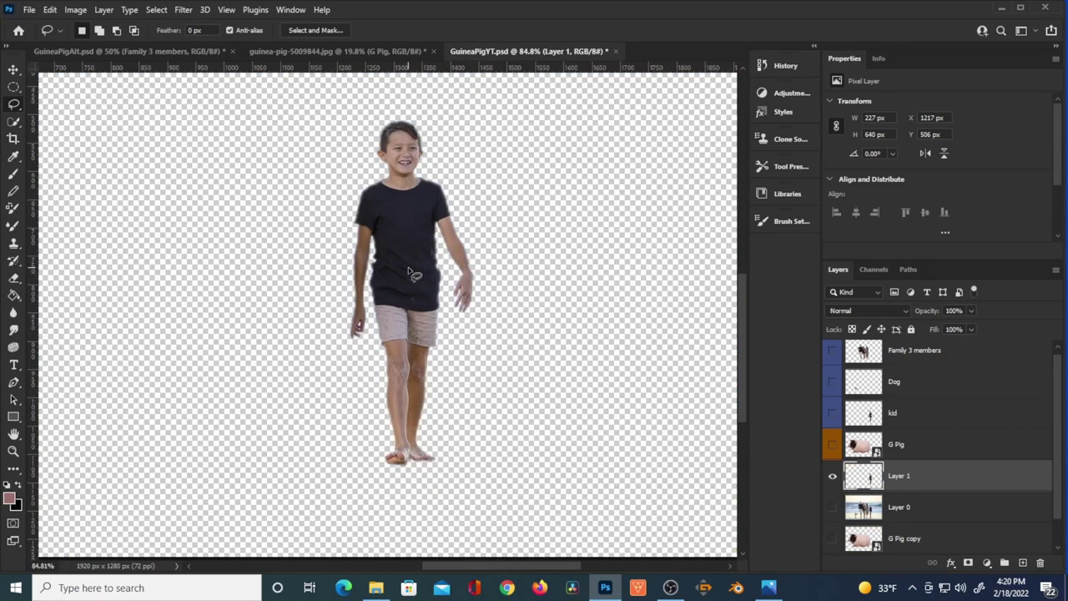
scroll(413, 199, up, 2)
scroll(413, 199, up, 5)
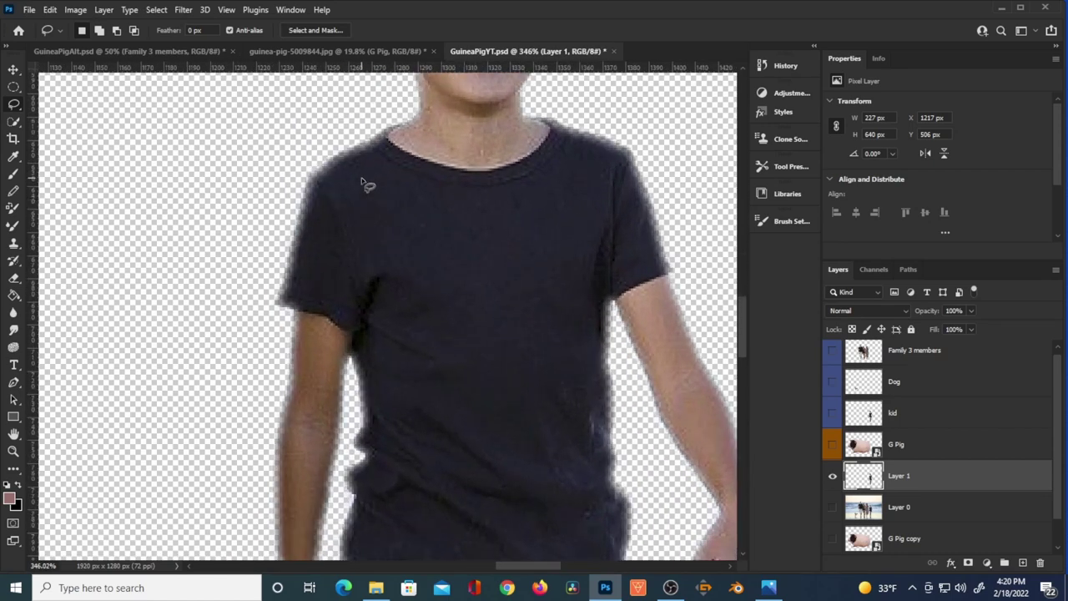
scroll(363, 179, down, 6)
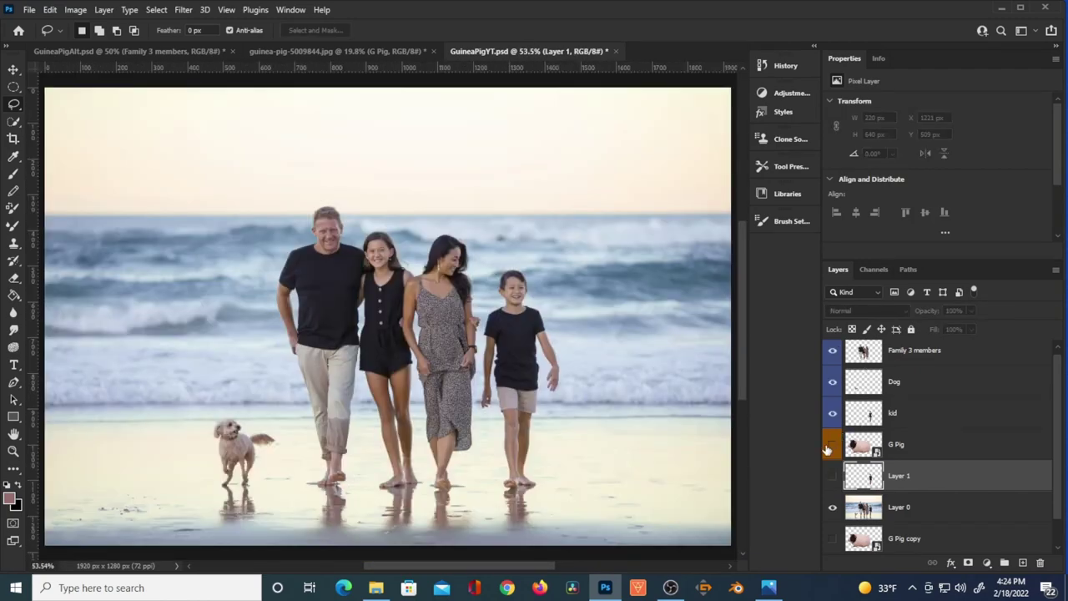
- Show the G Pig layer behind the family cutouts and select it
click(832, 444)
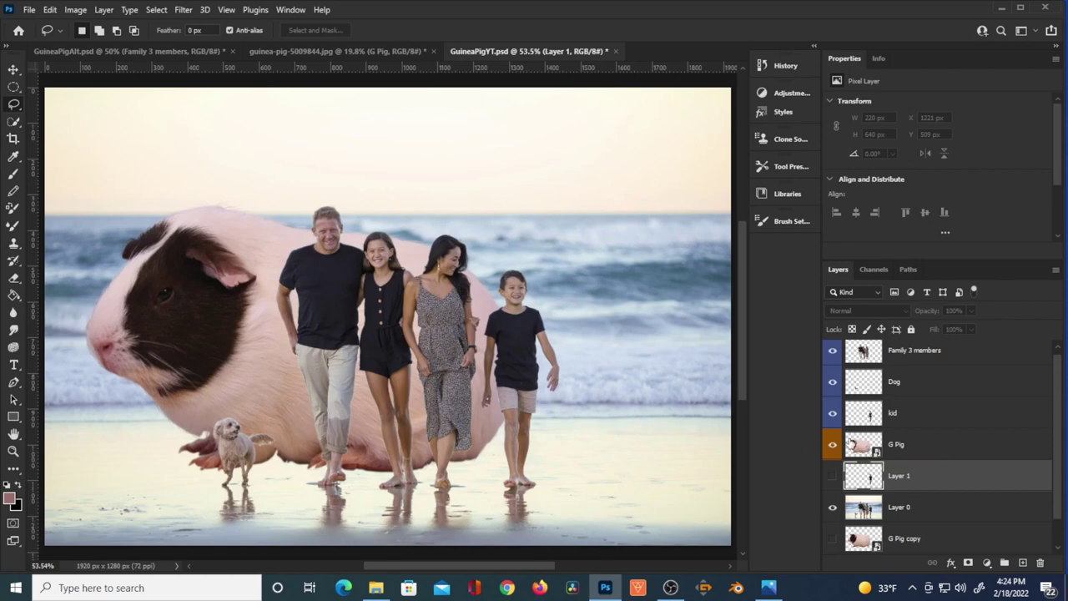
click(852, 444)
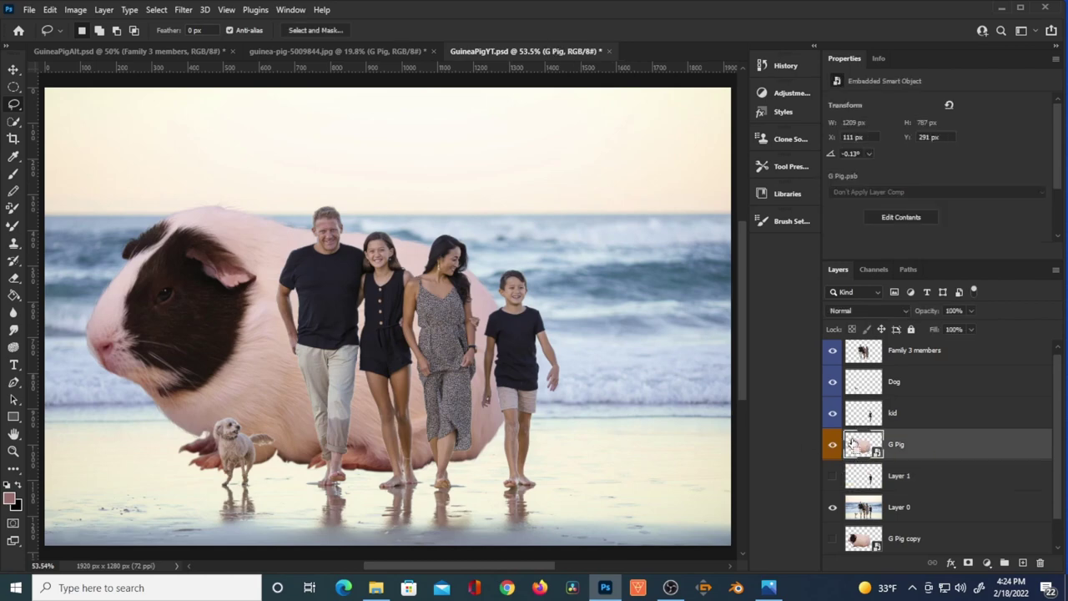
- Try different positions for the guinea pig behind the family and a horizontal flip using Free Transform
key(ctrl+t)
drag(257, 386, 314, 383)
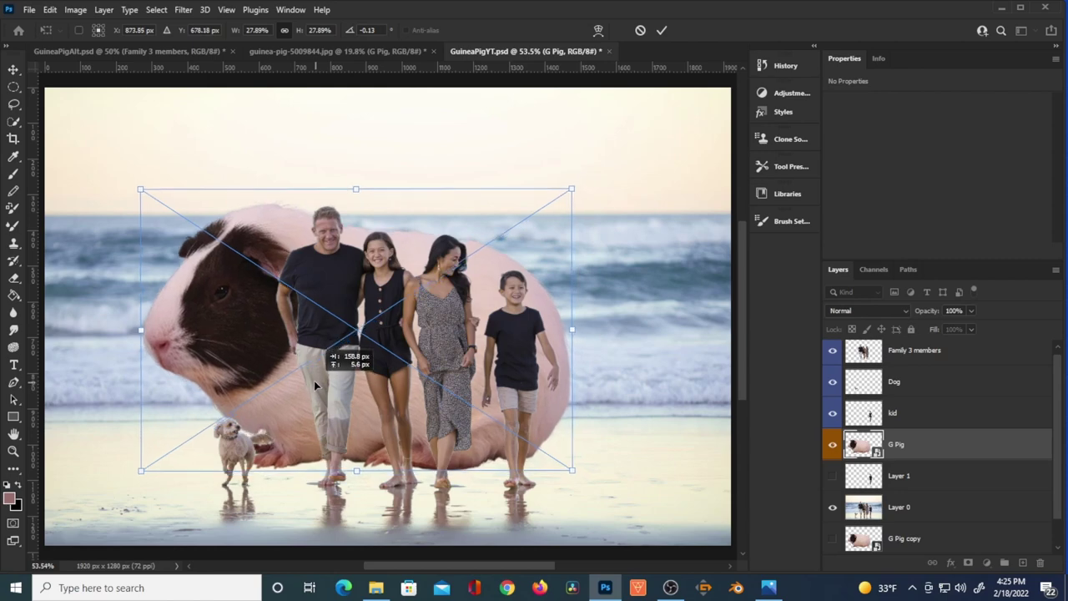
drag(314, 384, 236, 381)
right_click(237, 380)
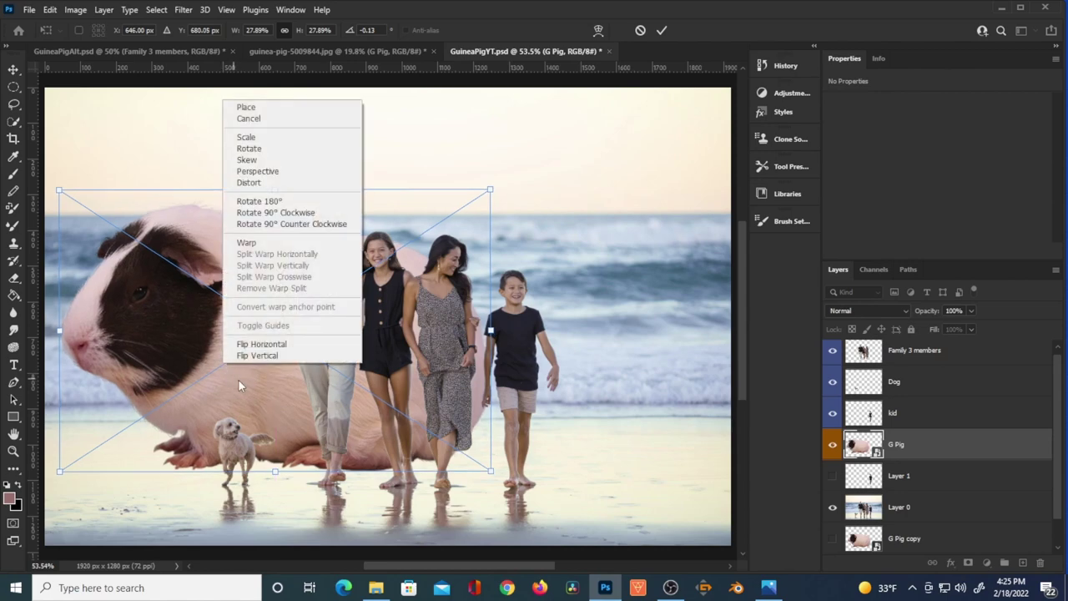
click(263, 348)
drag(225, 354, 423, 354)
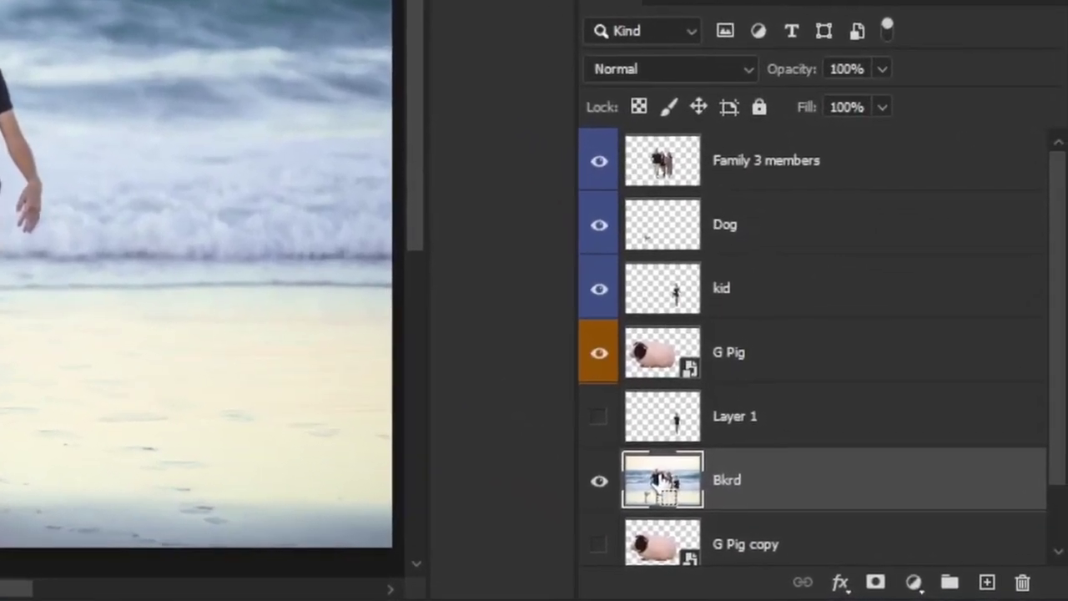
- Duplicate the Bkrd layer, move the copy directly above the G Pig layer, and convert it to a smart object
key(ctrl+j)
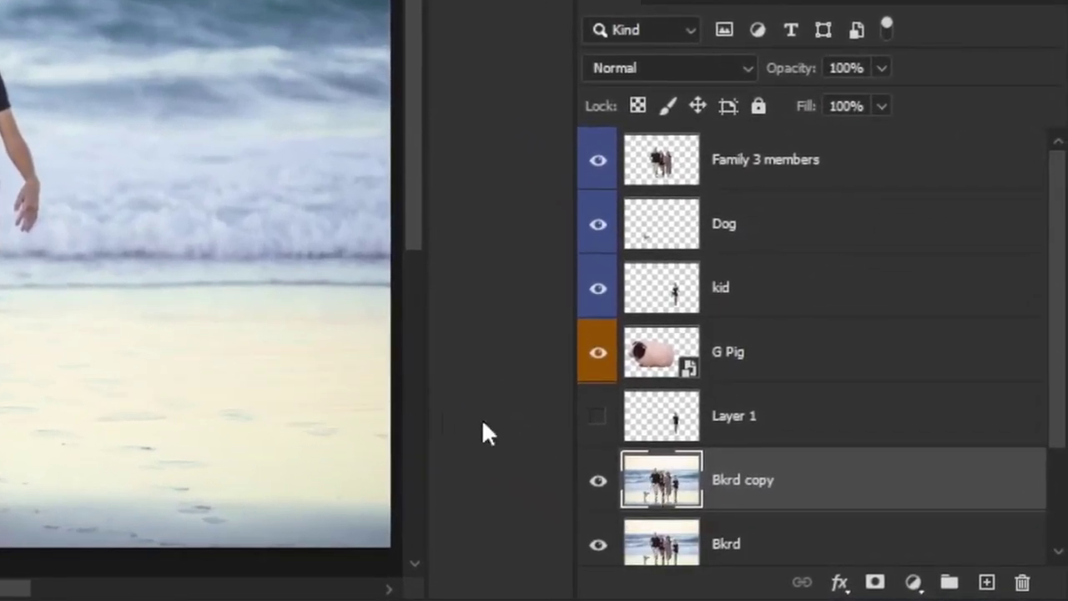
drag(671, 478, 674, 353)
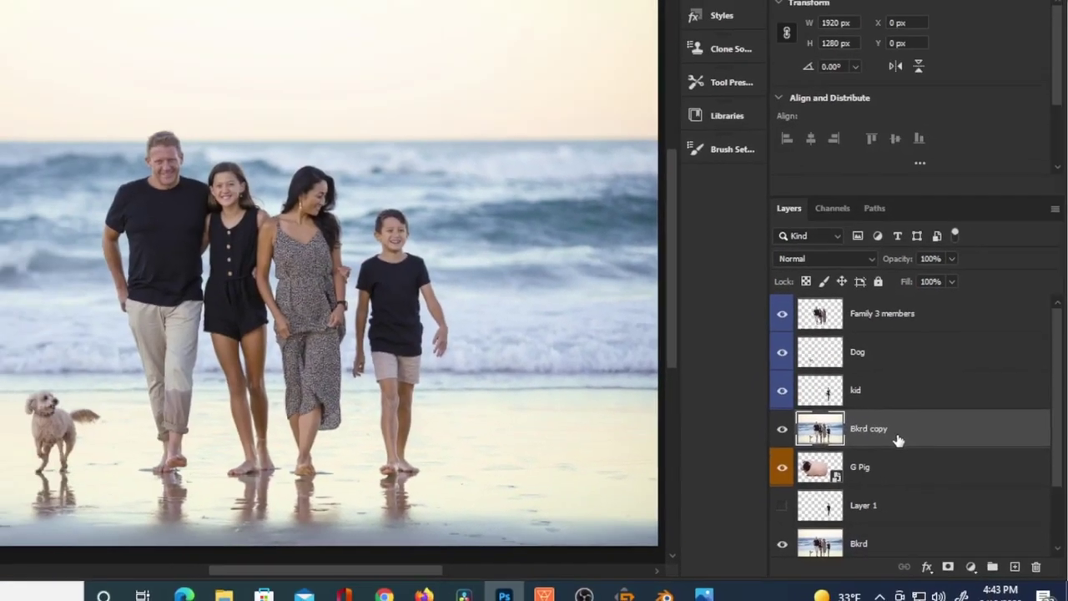
right_click(837, 386)
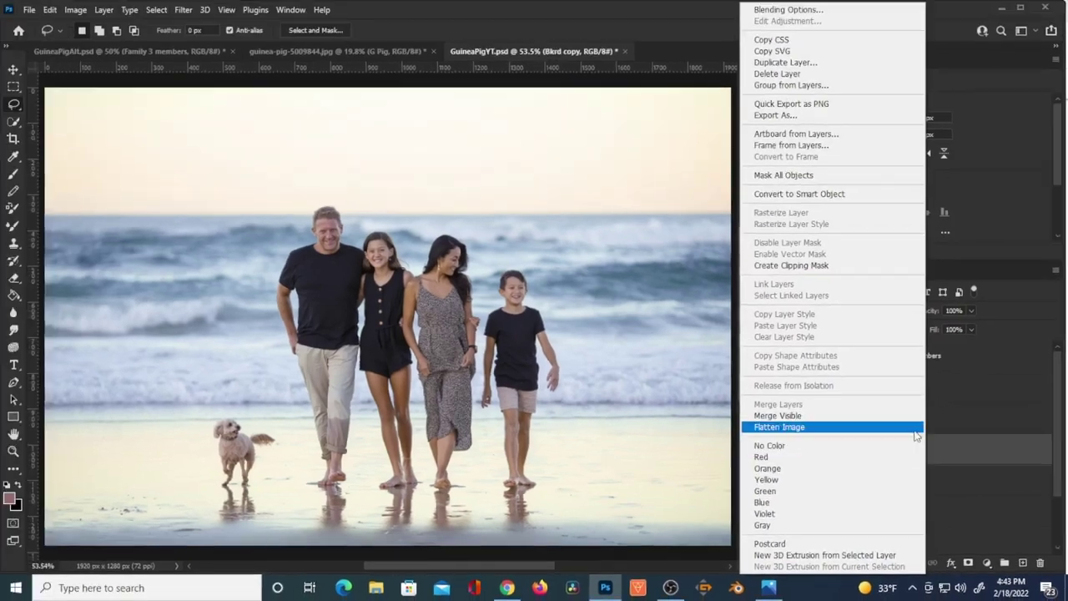
click(818, 194)
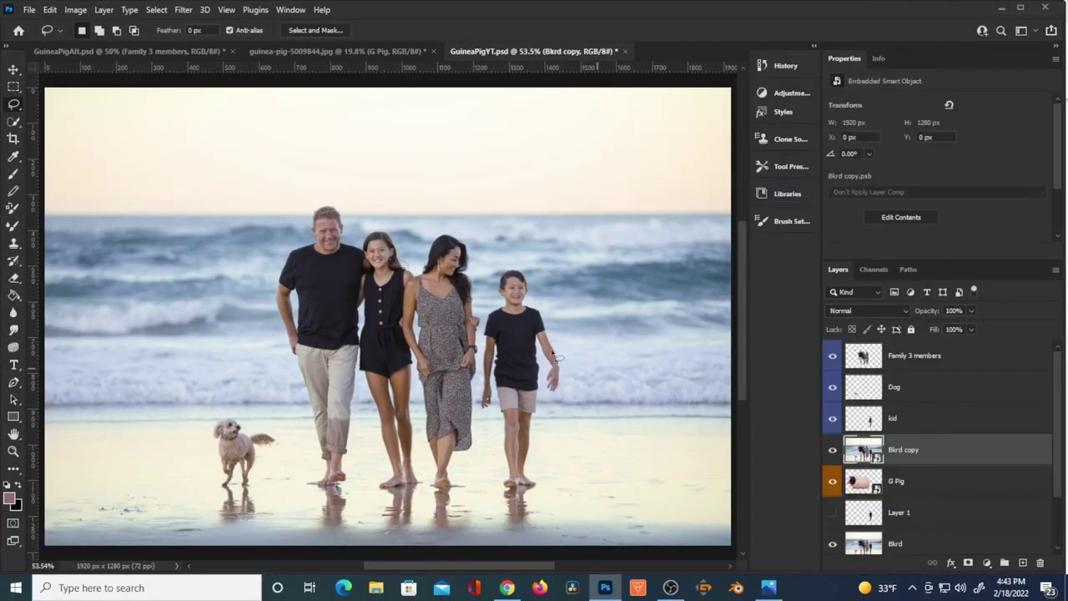
- Apply a Gaussian Blur with a radius of 34.6 pixels to the Bkrd copy smart object
click(179, 10)
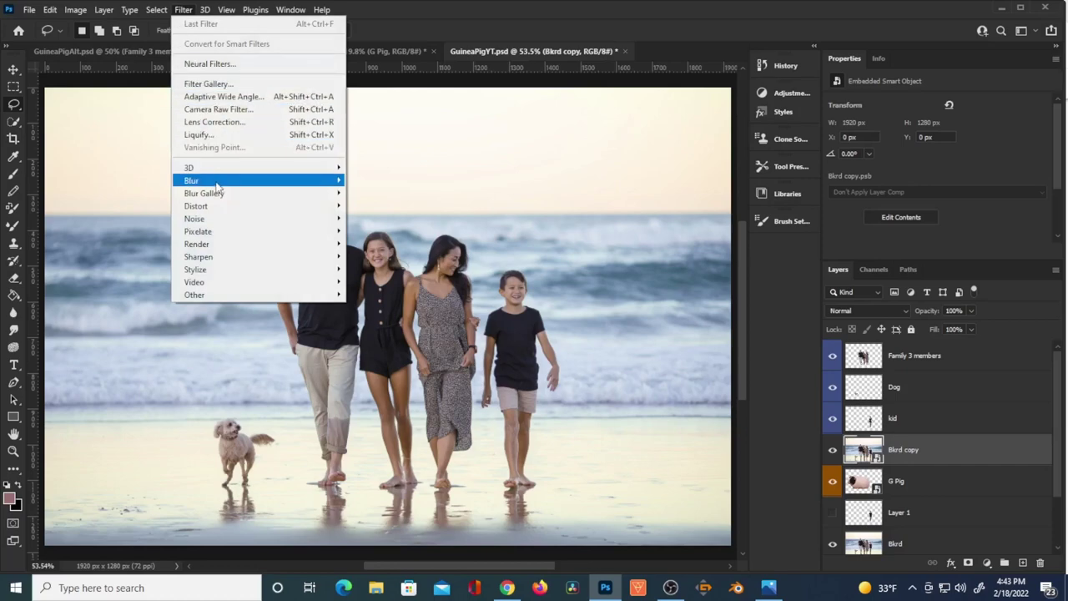
mouse_move(263, 182)
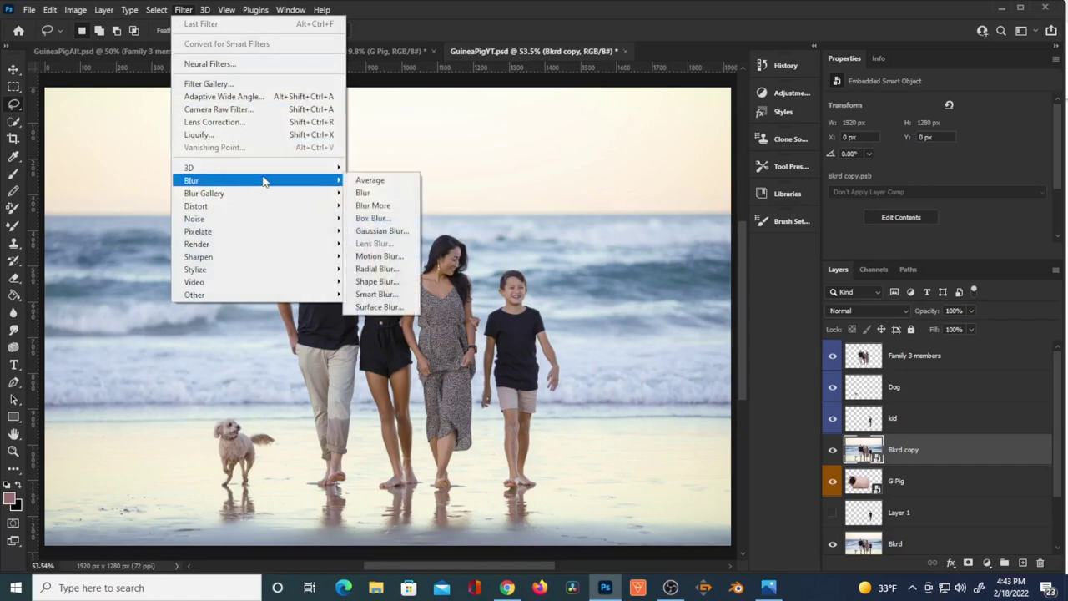
click(380, 231)
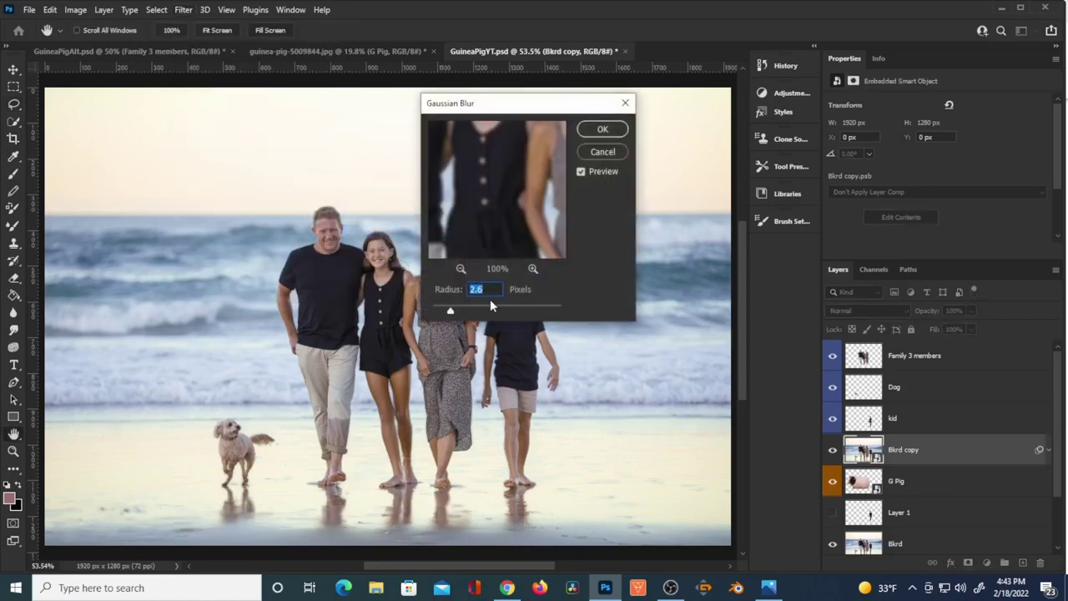
drag(457, 312, 497, 315)
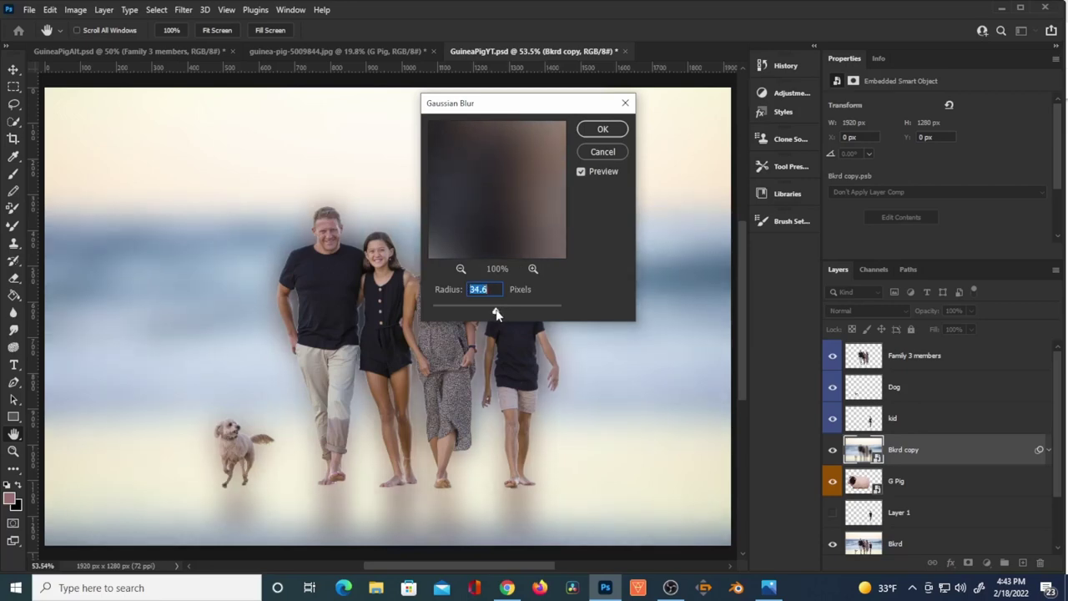
click(602, 130)
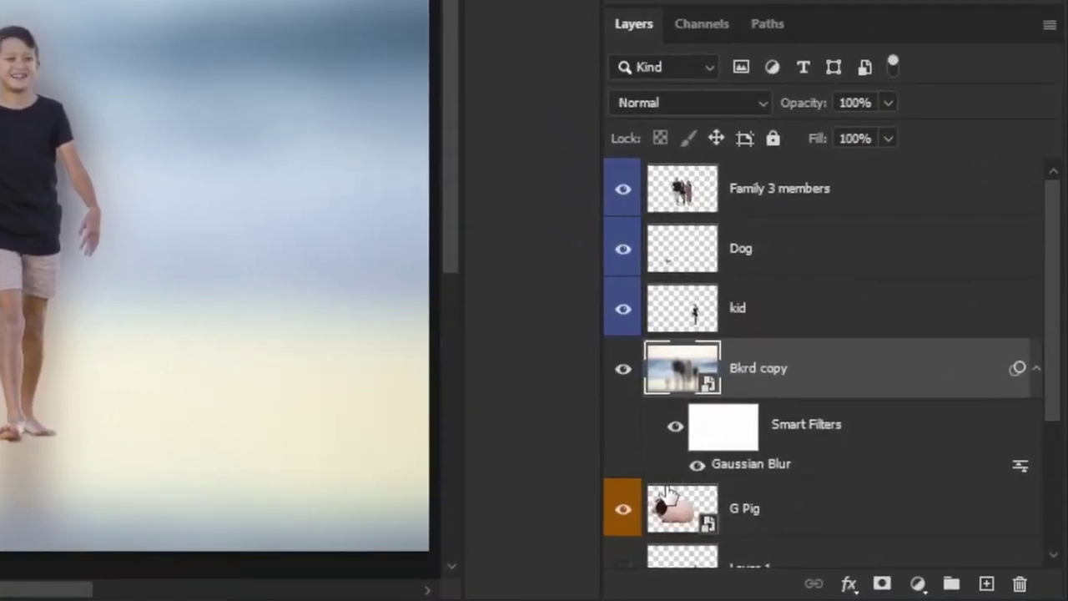
- Clip the blurred Bkrd copy to the G Pig layer and set its blend mode to Color
alt+click(666, 482)
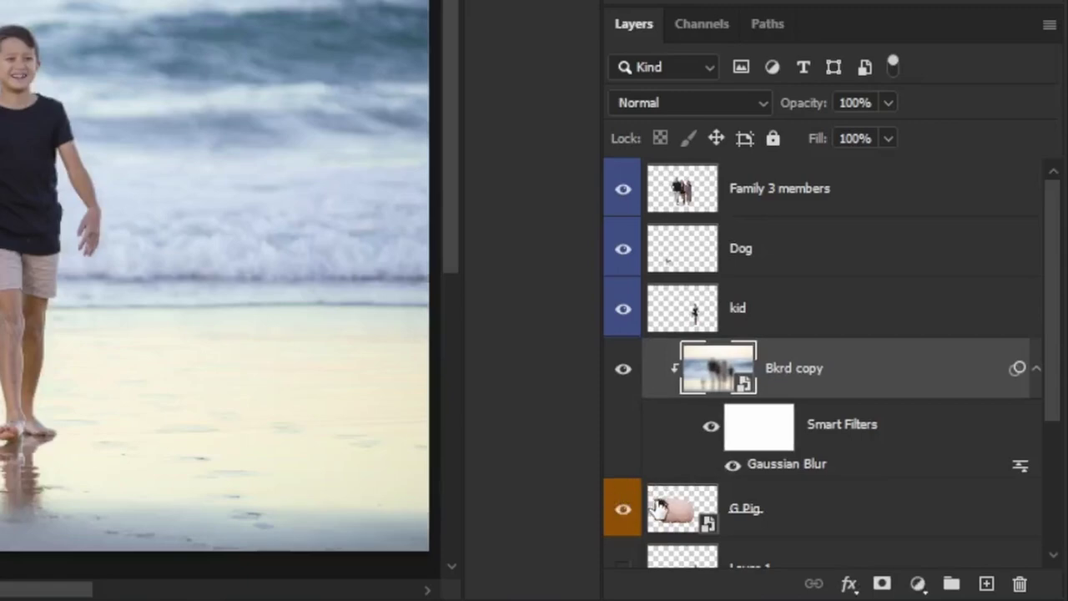
click(706, 102)
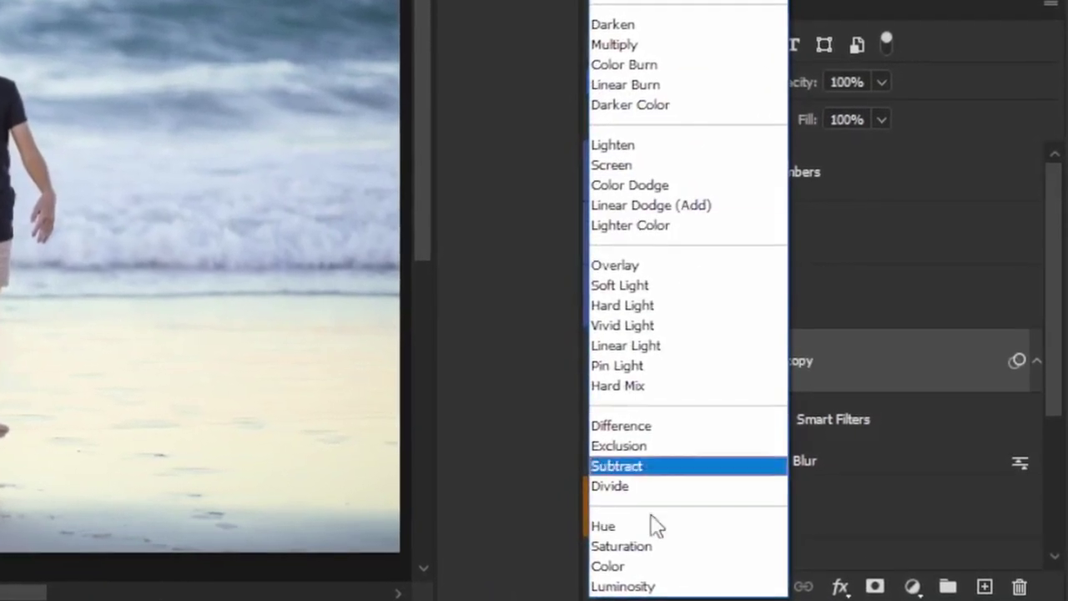
click(639, 566)
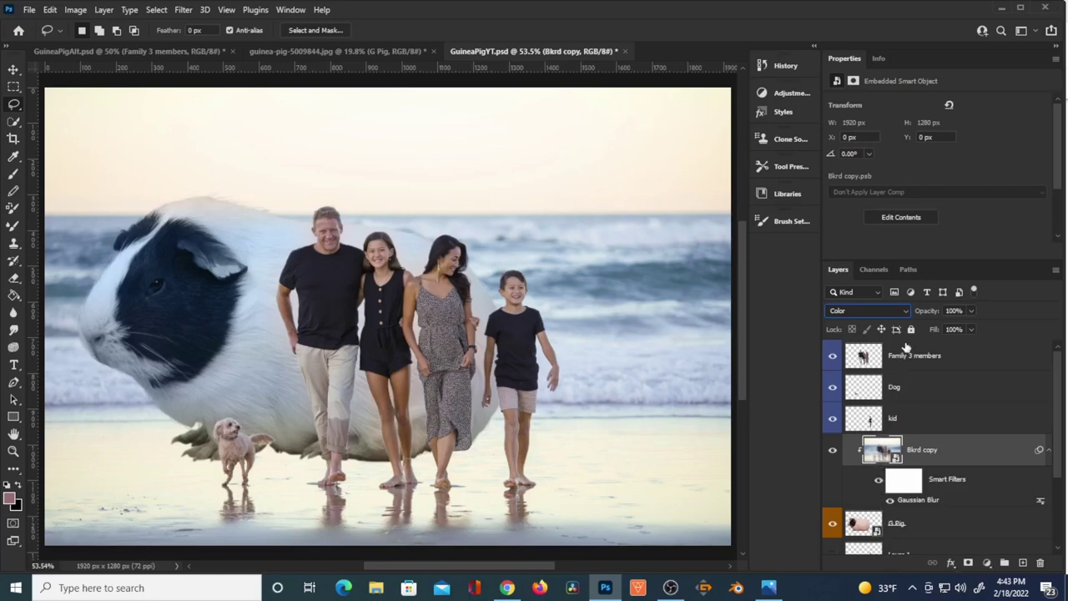
- Reduce the Bkrd copy layer's opacity to 35% and compare the guinea pig with and without the tint
drag(926, 318, 797, 439)
drag(926, 313, 927, 317)
drag(933, 314, 928, 315)
click(834, 456)
click(832, 456)
- Group the Bkrd copy and guinea pig layers, name the group "G Pig", and label it orange
scroll(1057, 443, down, 2)
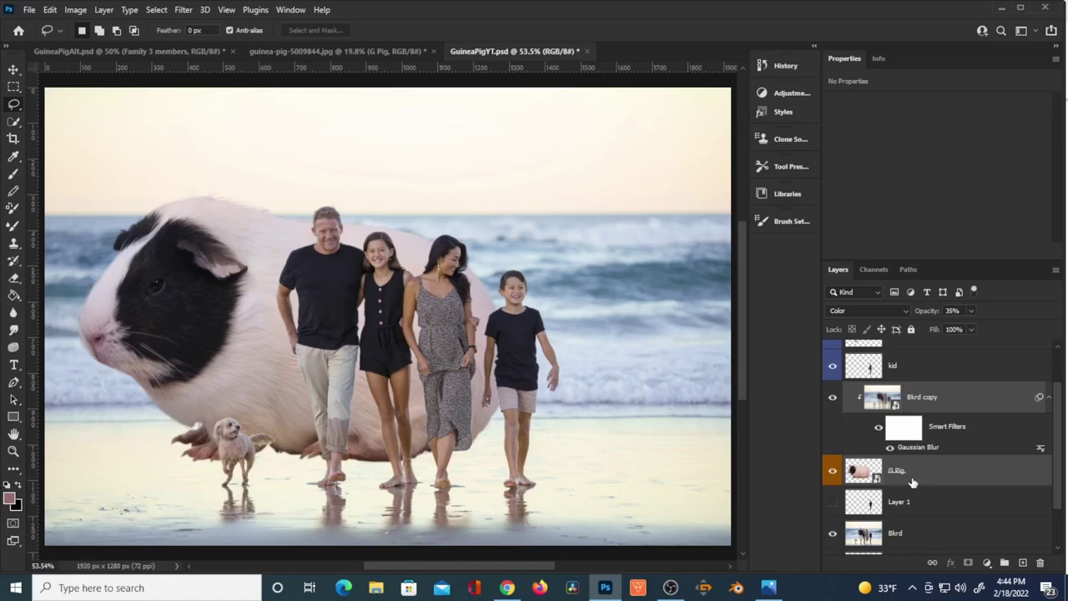
key(ctrl+g)
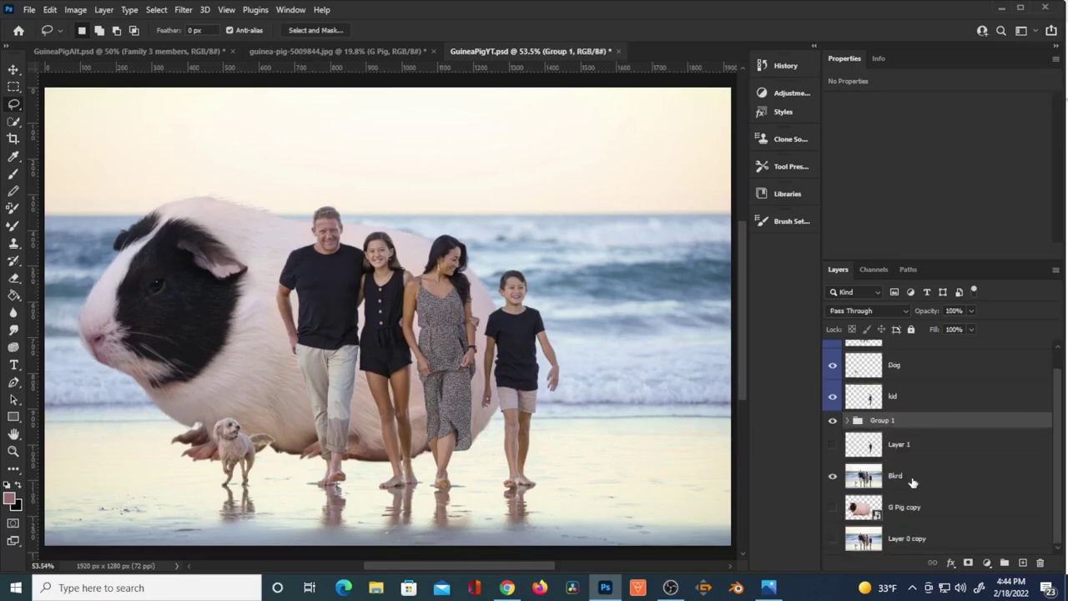
double_click(883, 420)
text(G Pig)
key(Return)
right_click(895, 429)
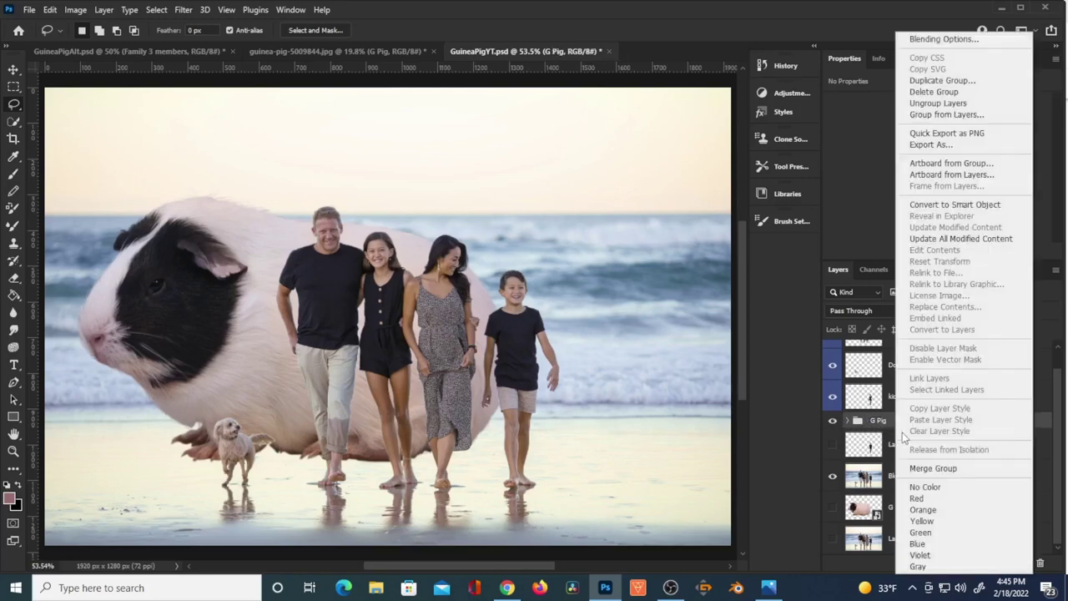
click(922, 509)
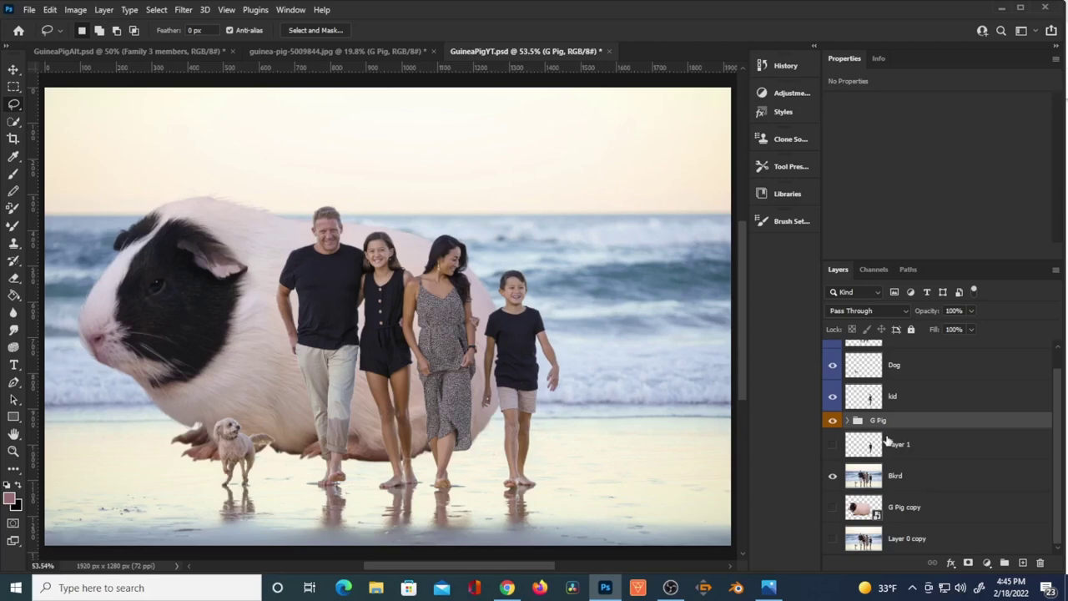
- Check the G Pig group by toggling its visibility and that of the Bkrd copy layer inside it
click(833, 422)
click(833, 422)
click(847, 421)
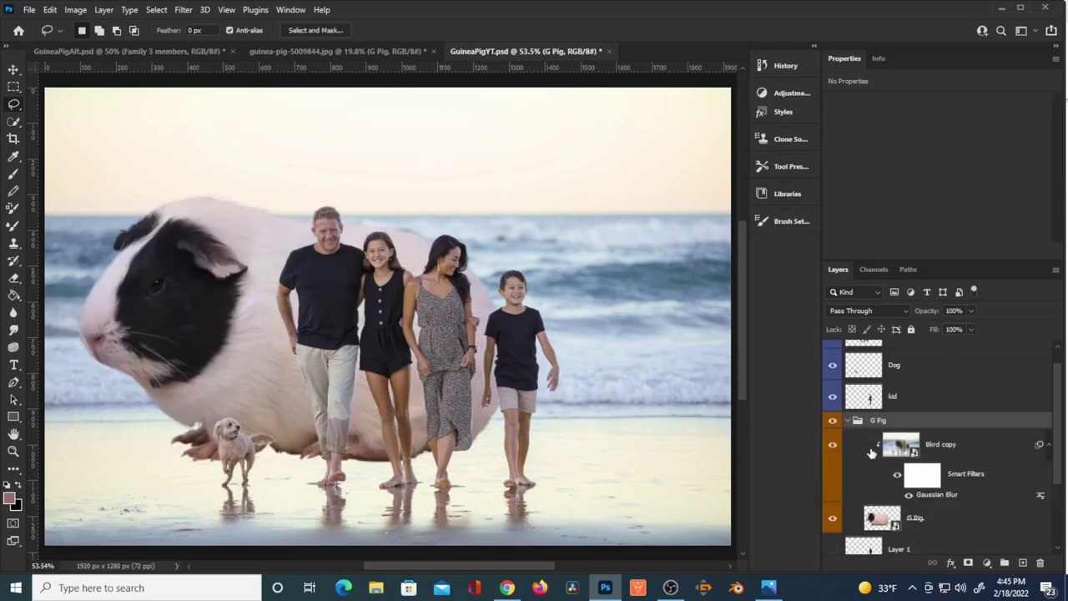
click(834, 447)
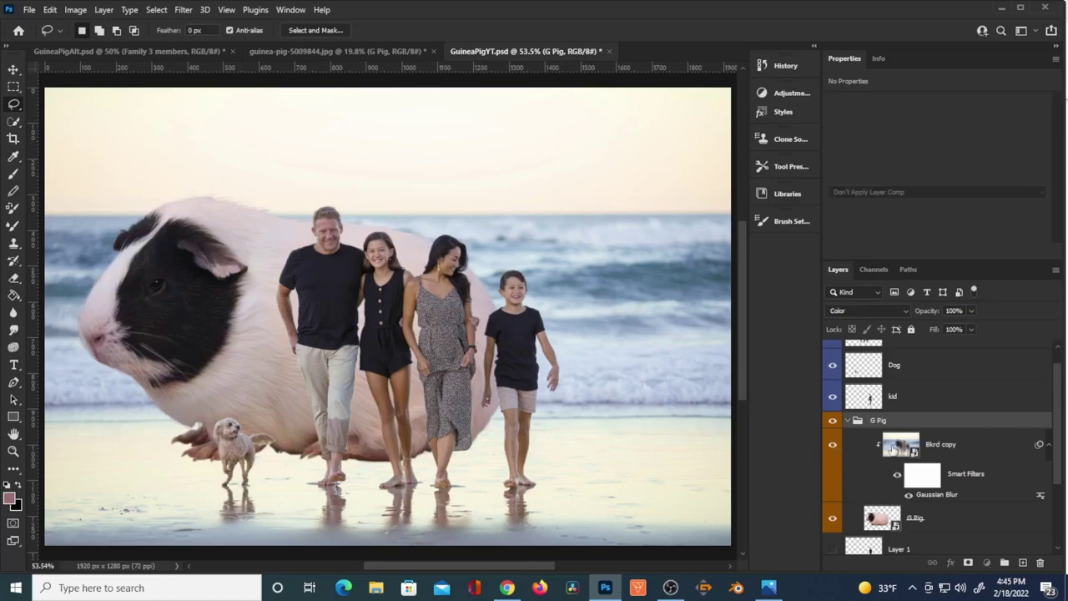
- Duplicate the G Pig group, place one group beneath the other, and rename the lower one "G Pig Reflection"
drag(881, 452, 906, 420)
key(ctrl+j)
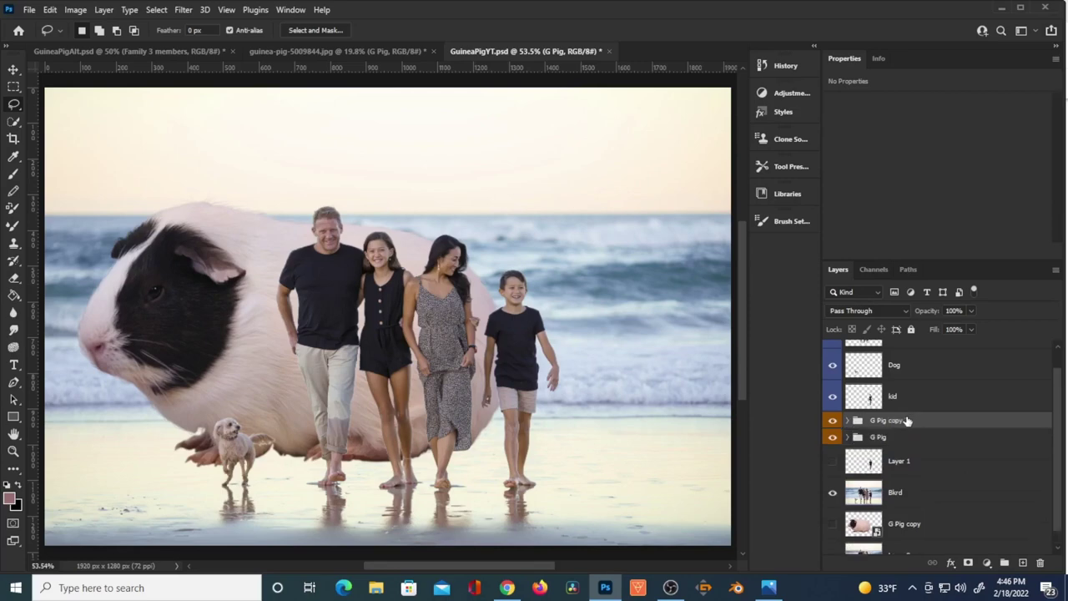
drag(912, 422, 908, 443)
double_click(892, 437)
text(G Pig Reflection)
key(Return)
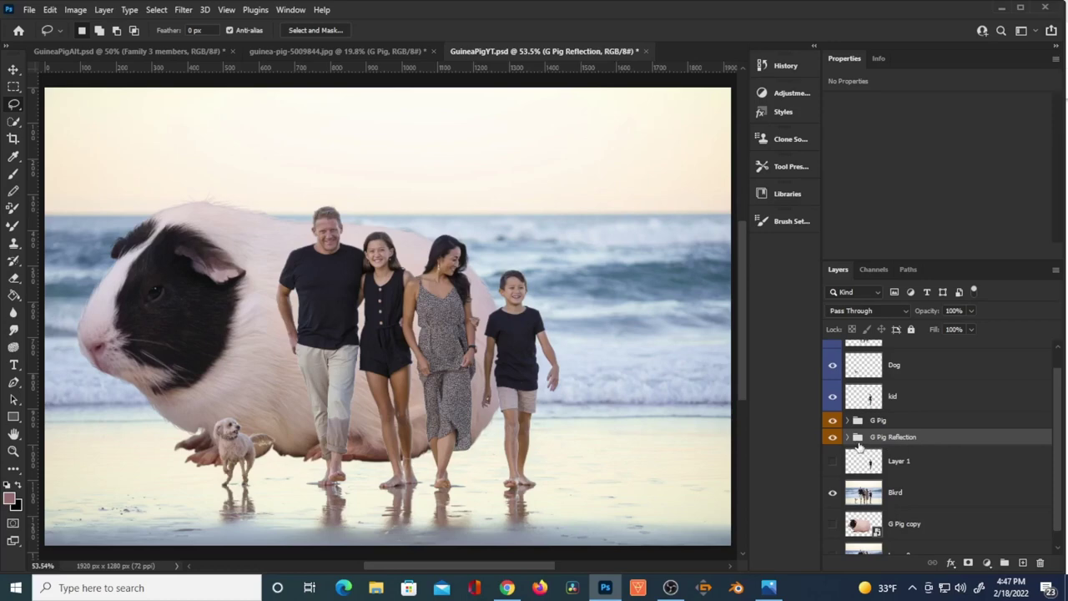
- Flip the G Pig Reflection group vertically using Free Transform and place it beneath the guinea pig's feet
key(ctrl+t)
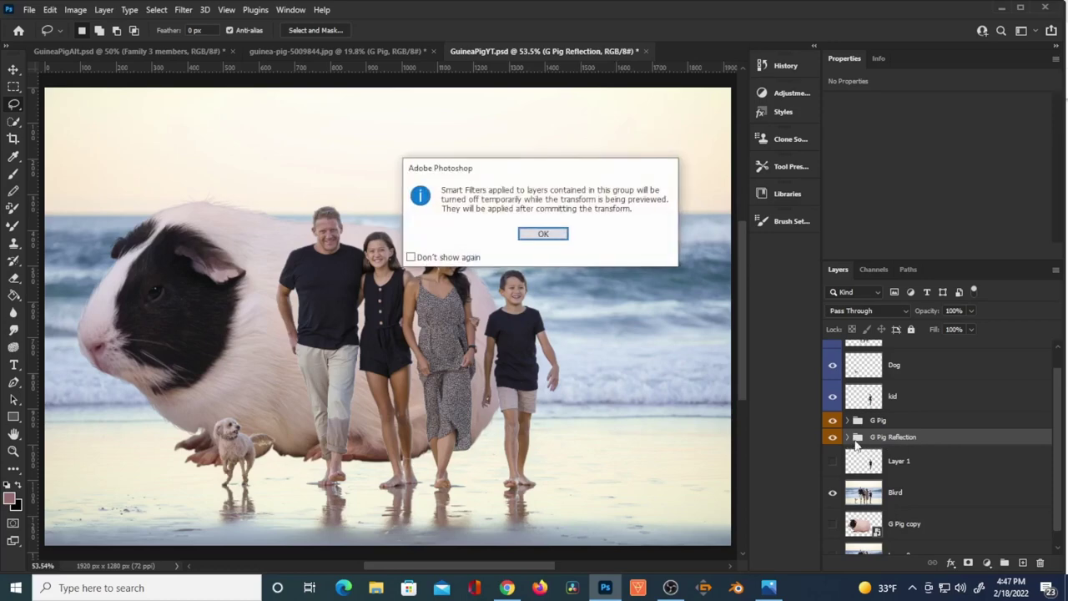
click(529, 236)
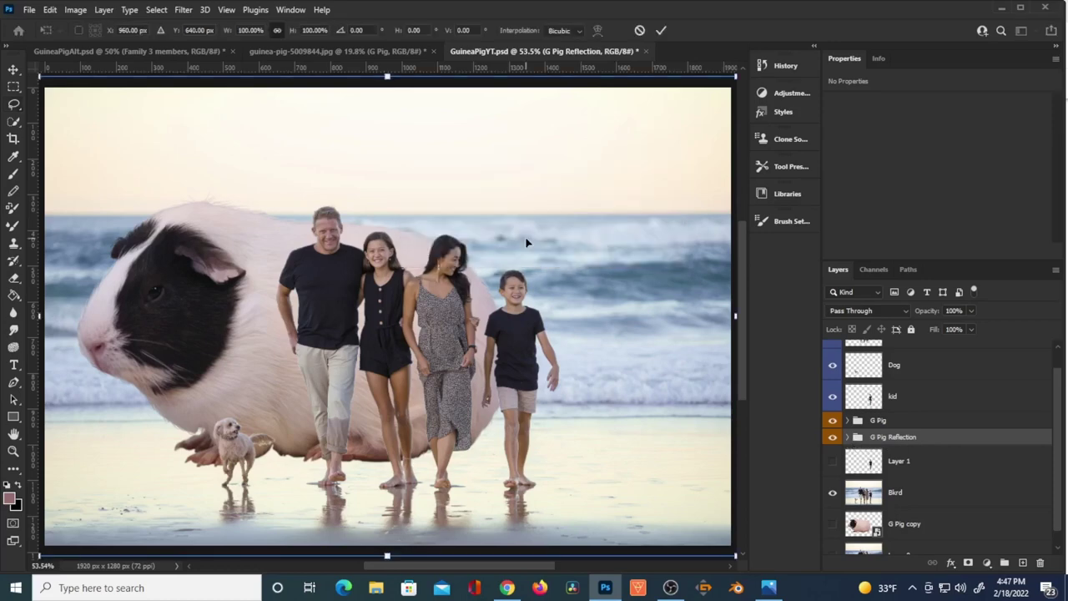
scroll(515, 298, down, 5)
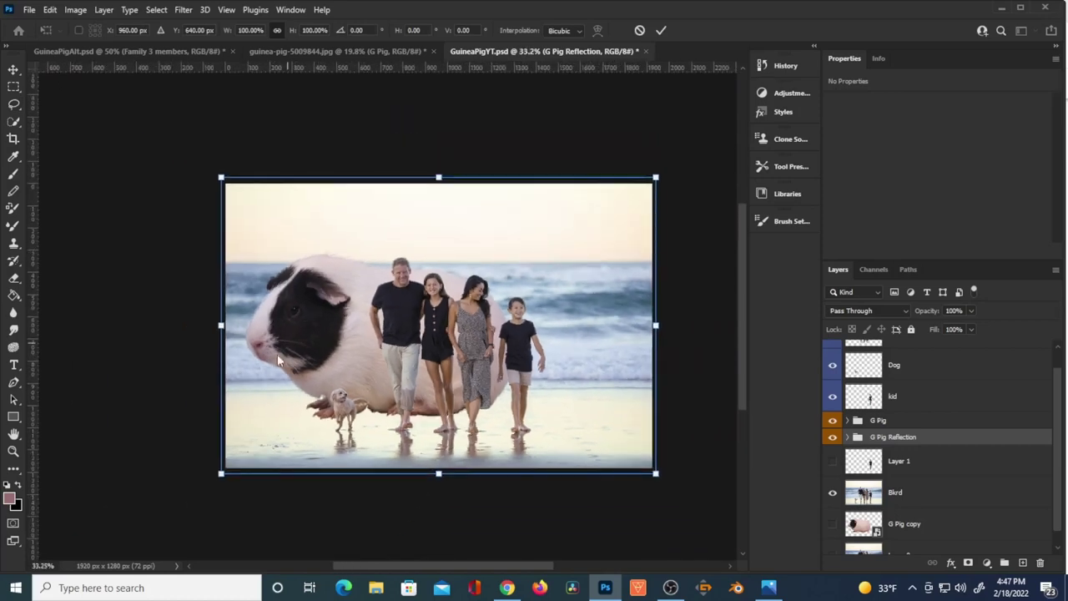
right_click(351, 365)
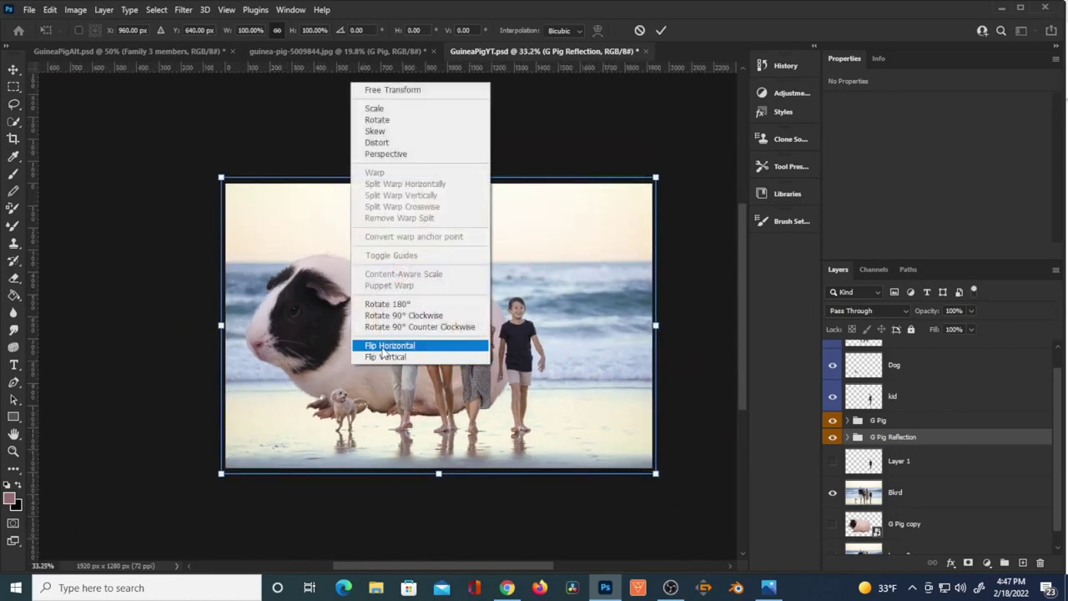
click(385, 357)
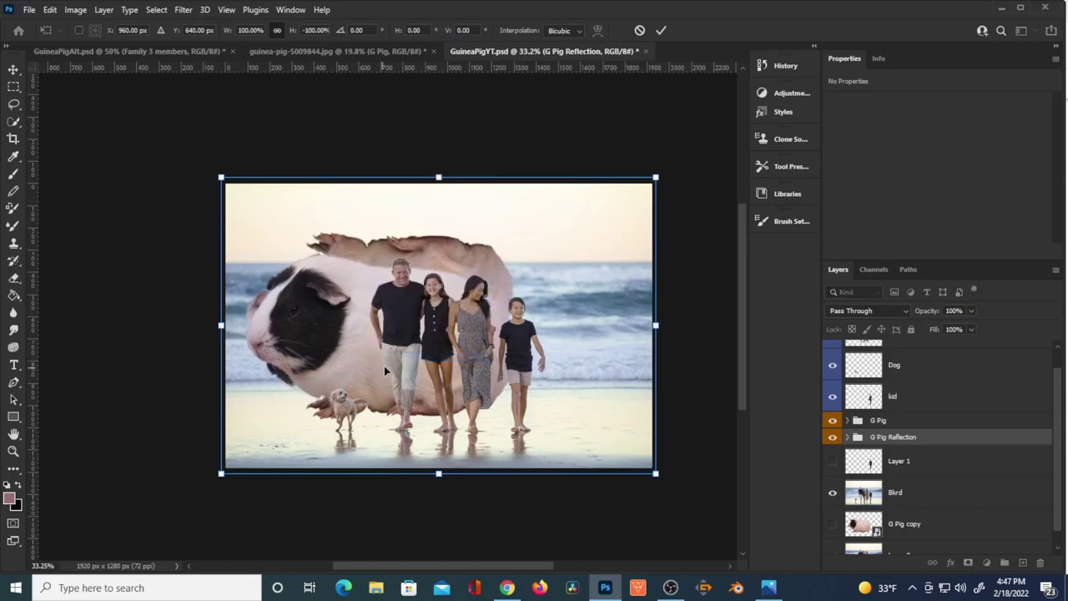
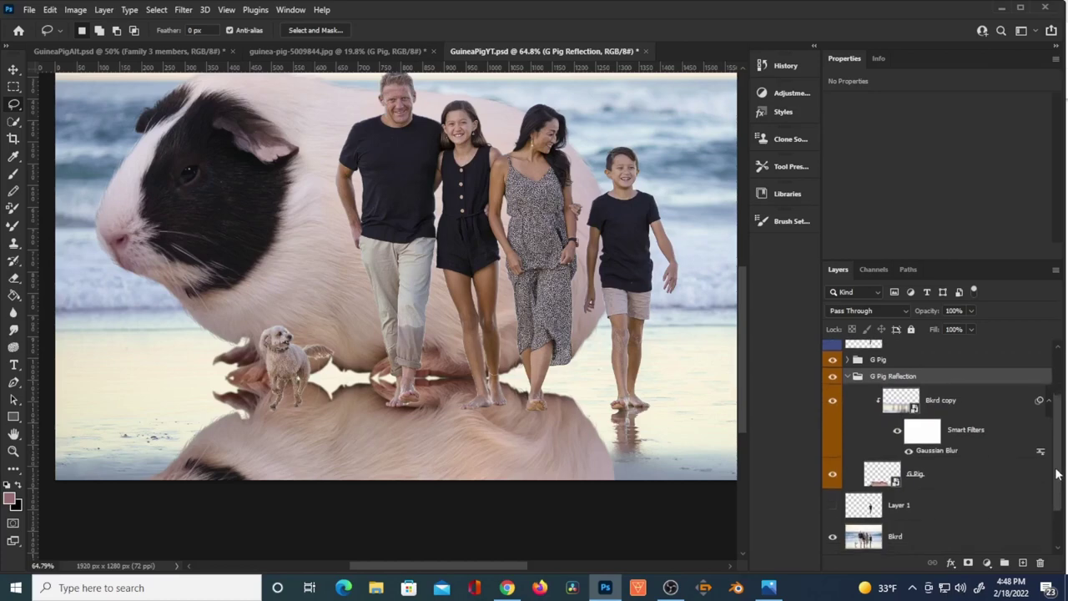
- Rasterize the guinea pig smart object layers inside the G Pig Reflection and G Pig groups
right_click(935, 477)
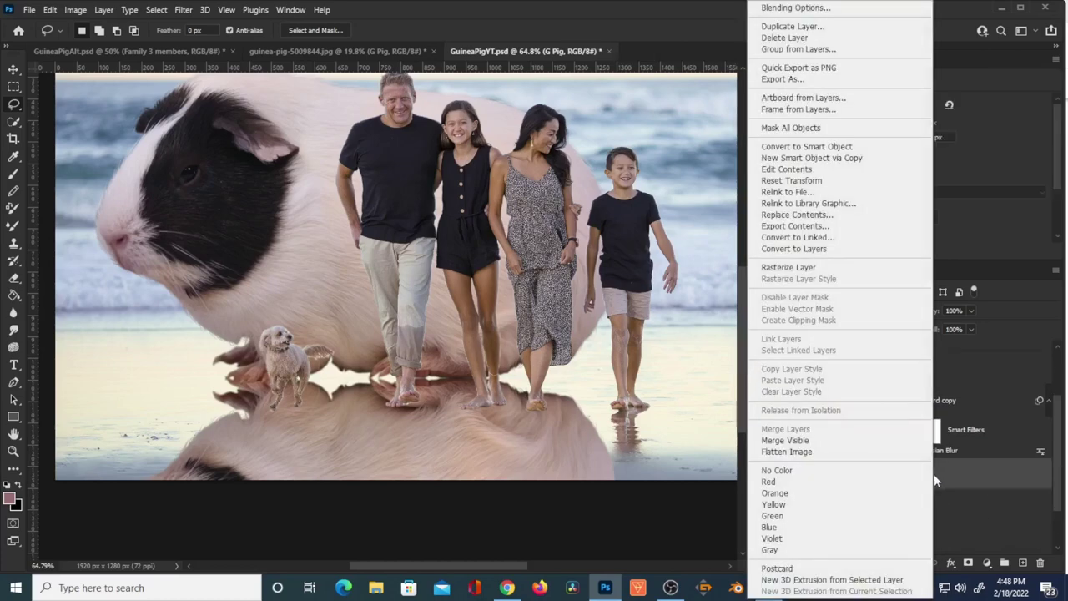
click(822, 271)
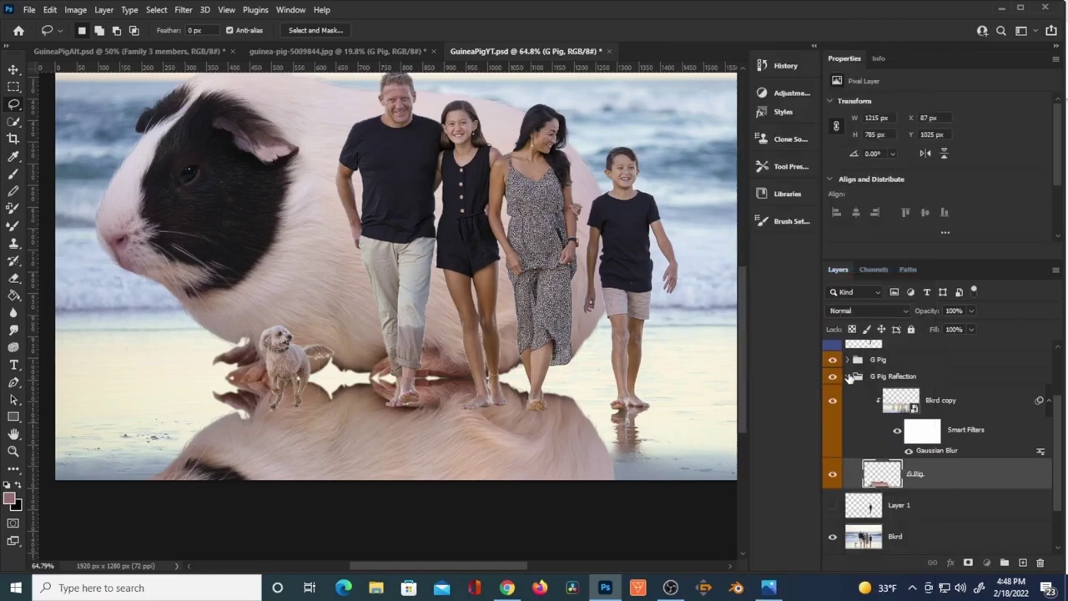
click(847, 376)
click(848, 404)
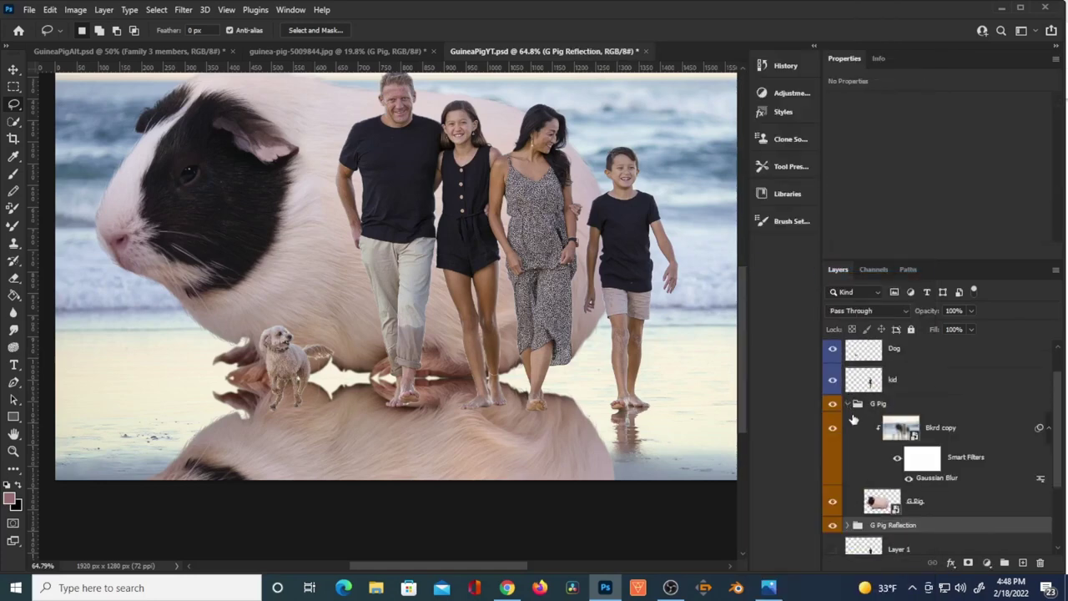
right_click(931, 500)
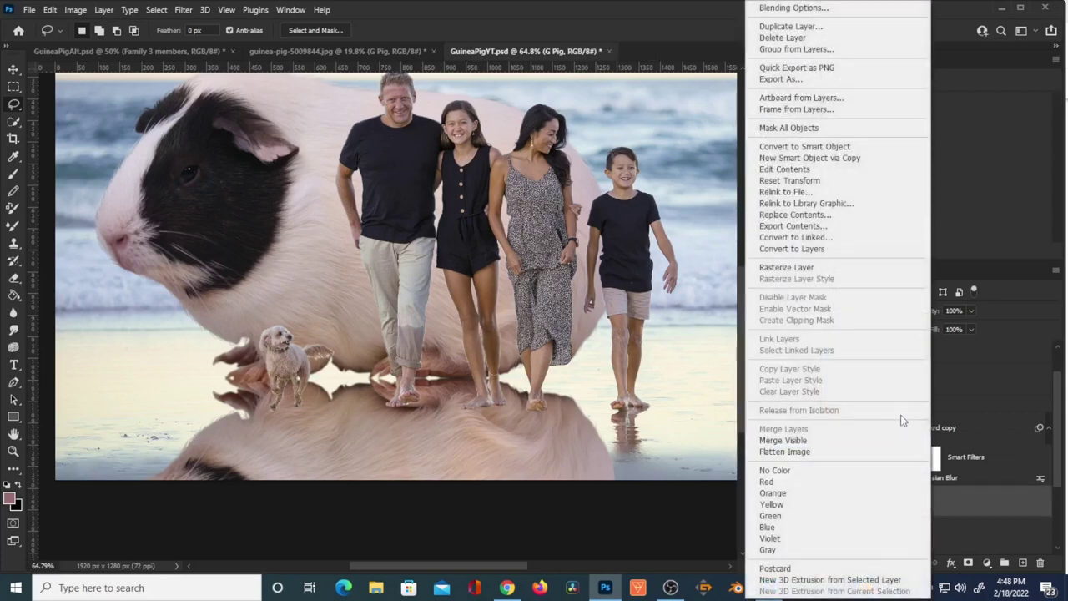
click(808, 268)
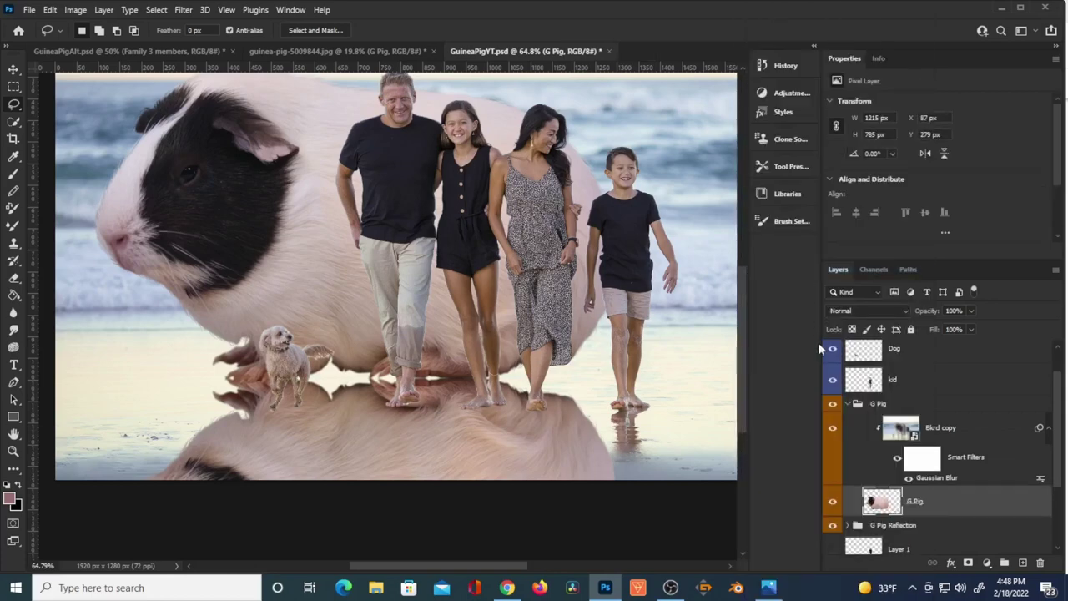
click(849, 404)
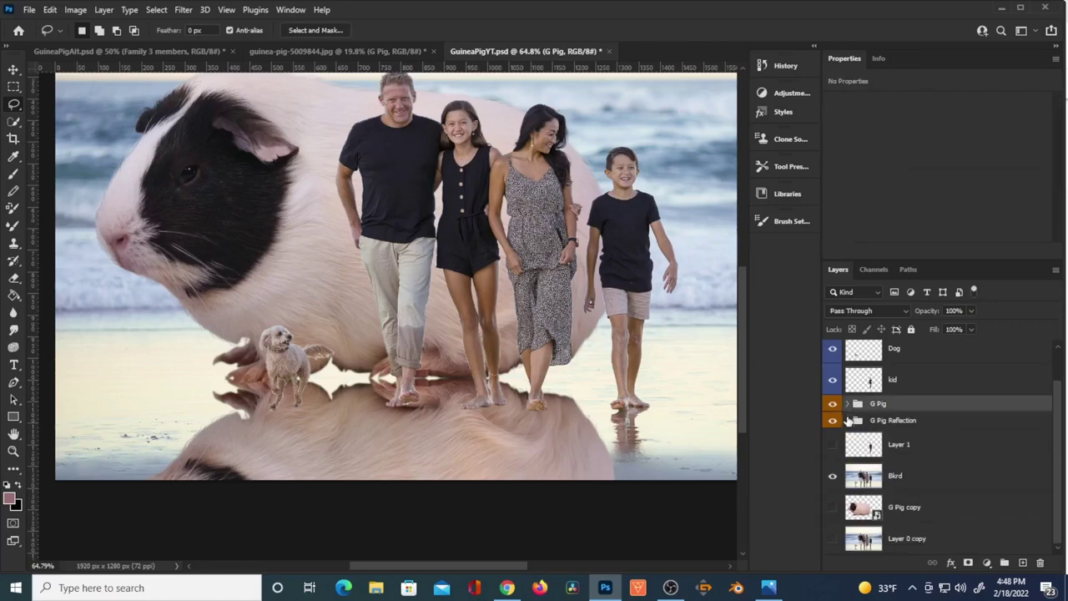
- Start Puppet Warp on the G Pig layer inside the G Pig Reflection group and pin its front paws
click(909, 421)
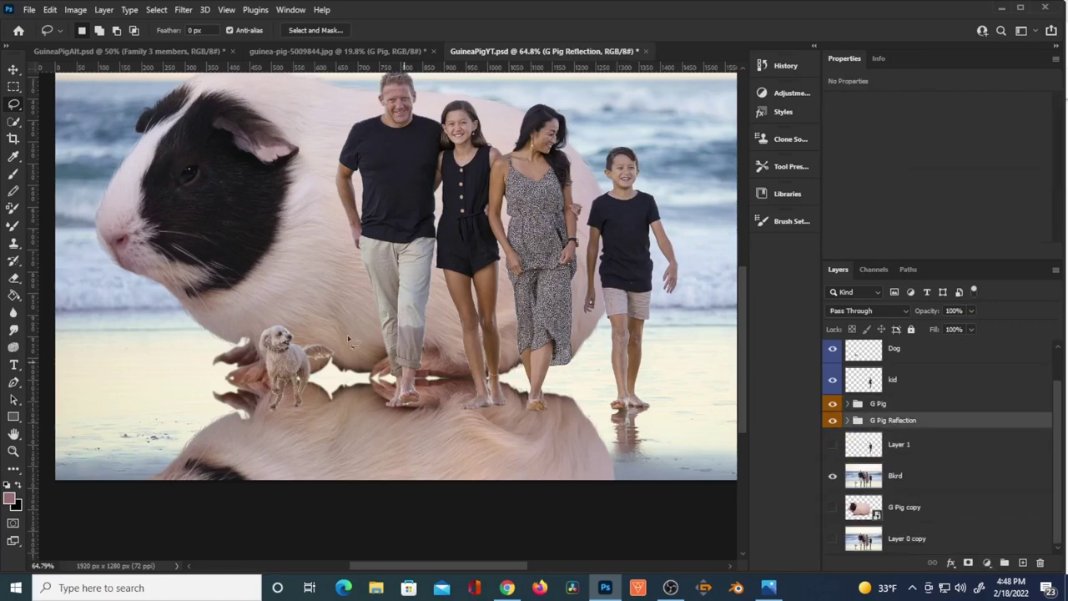
click(50, 10)
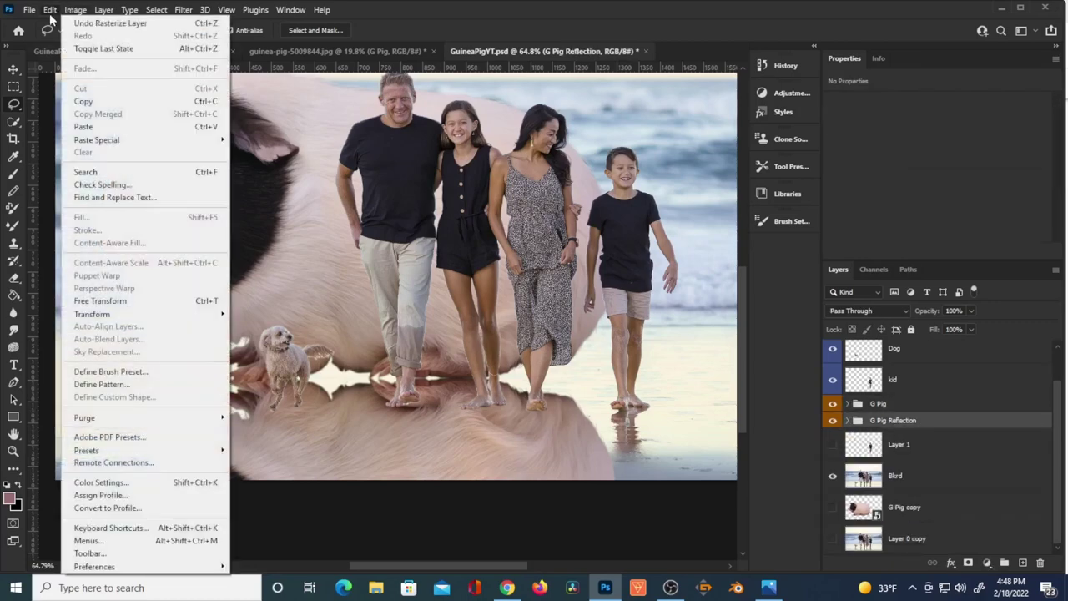
click(863, 421)
click(847, 420)
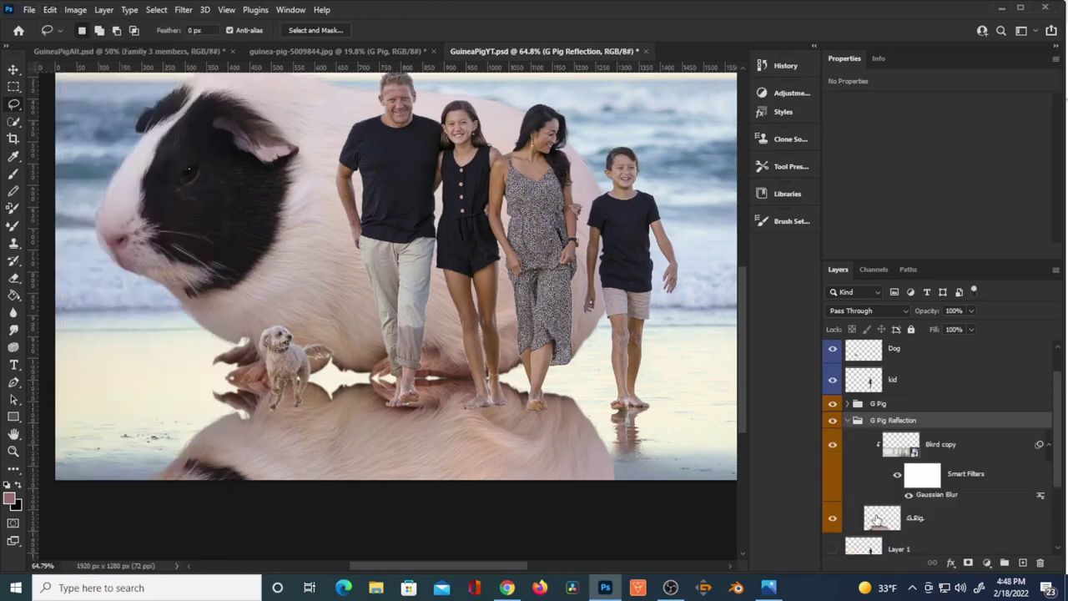
click(876, 519)
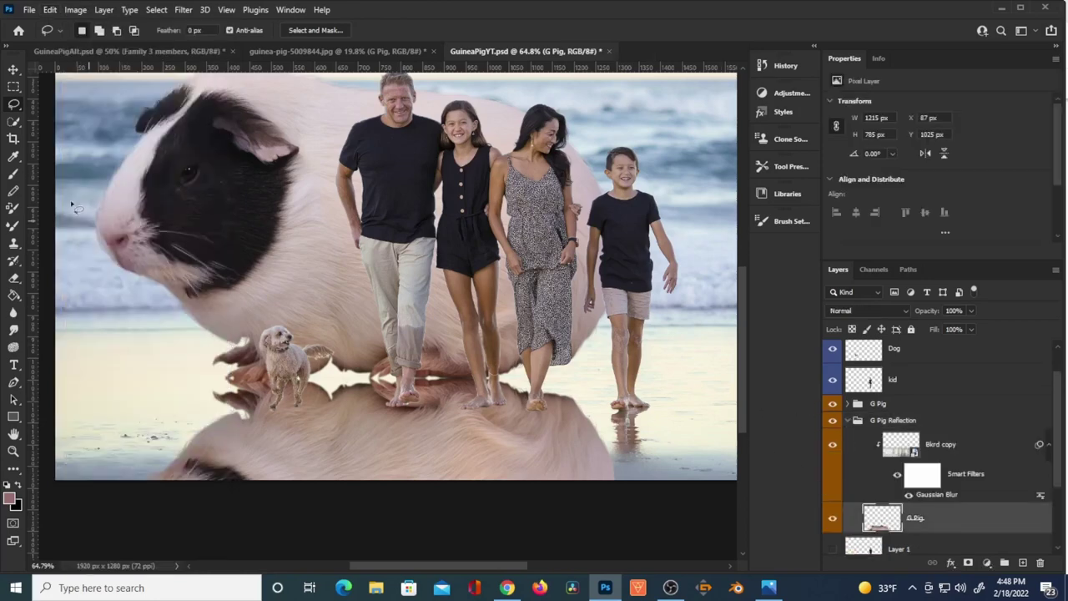
click(50, 10)
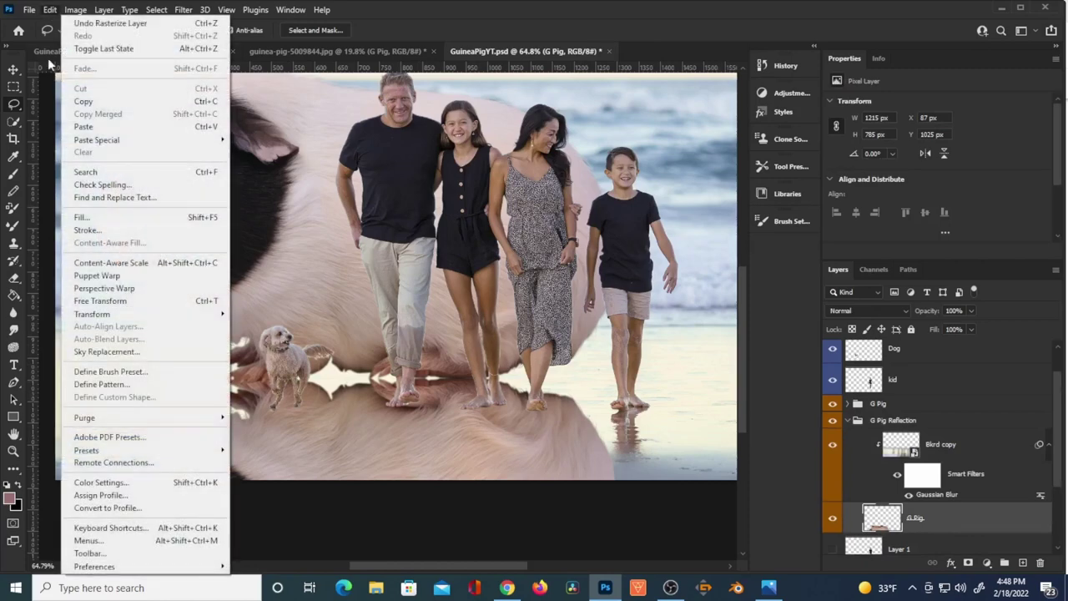
click(90, 277)
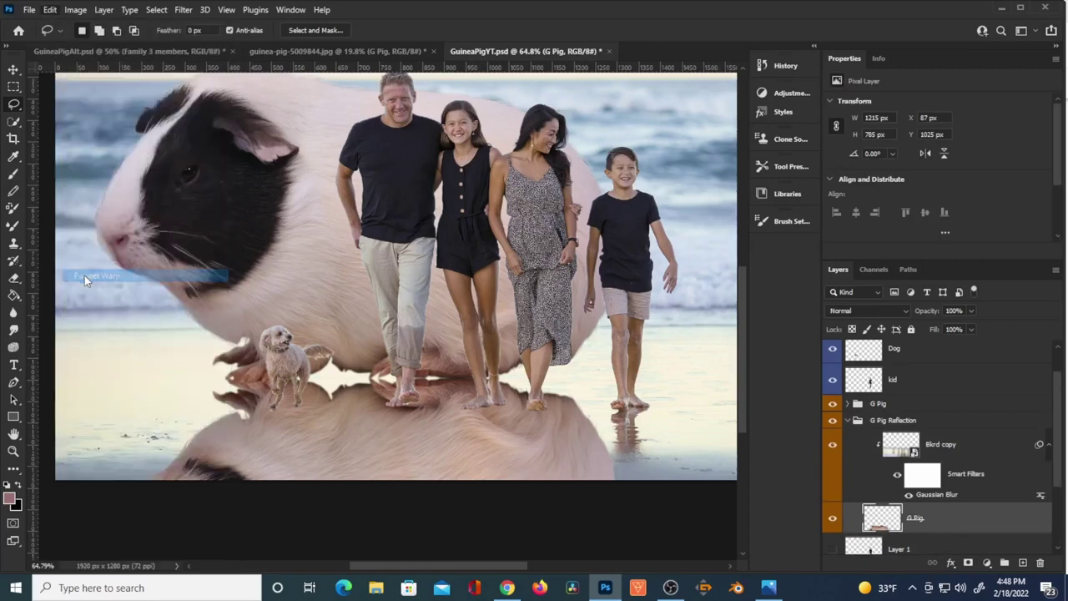
click(212, 391)
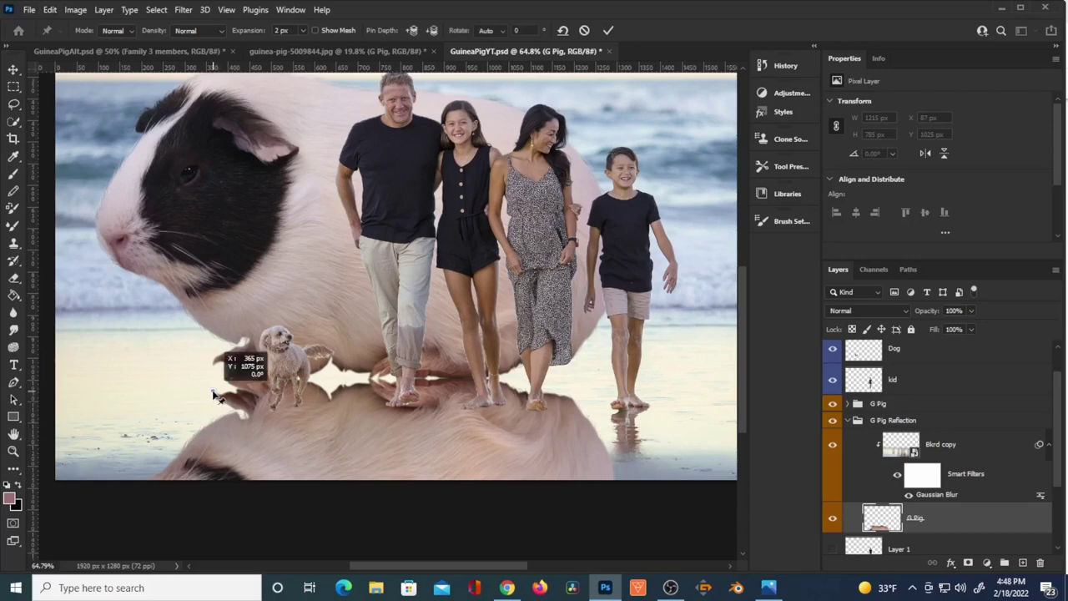
click(317, 390)
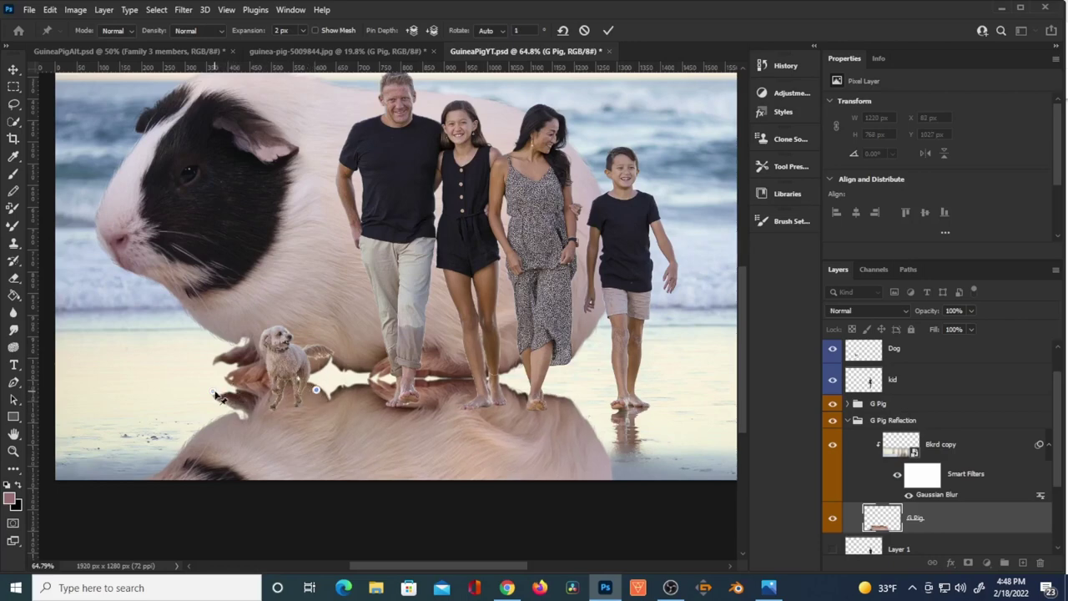
click(244, 393)
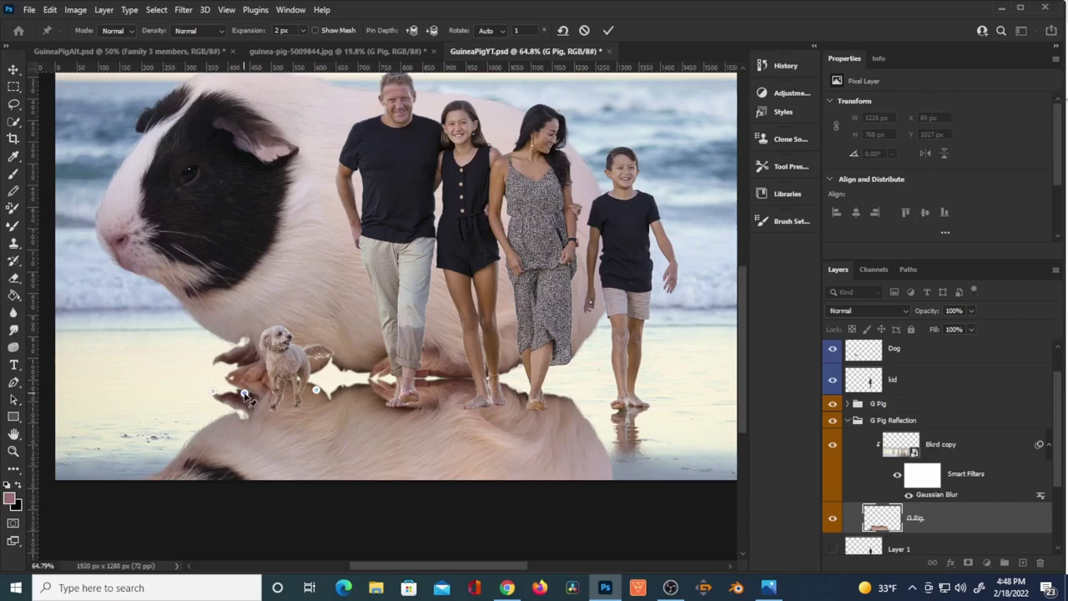
- Pin the reflection's hind foot and back edge, warp its front toe up to the guinea pig's paw, and apply the warp
drag(244, 393, 216, 385)
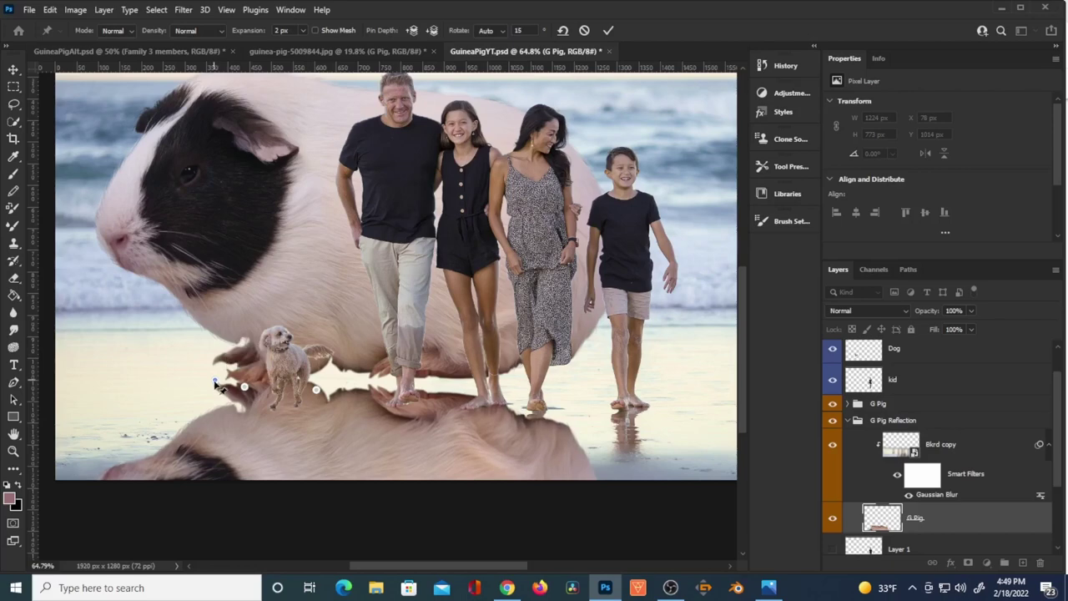
key(ctrl+z)
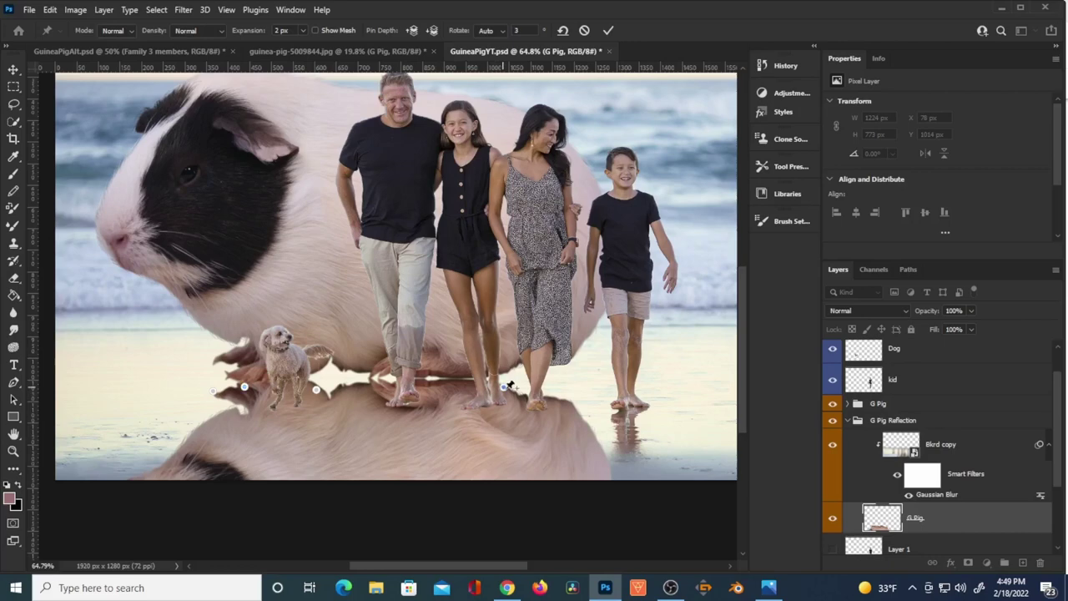
click(605, 461)
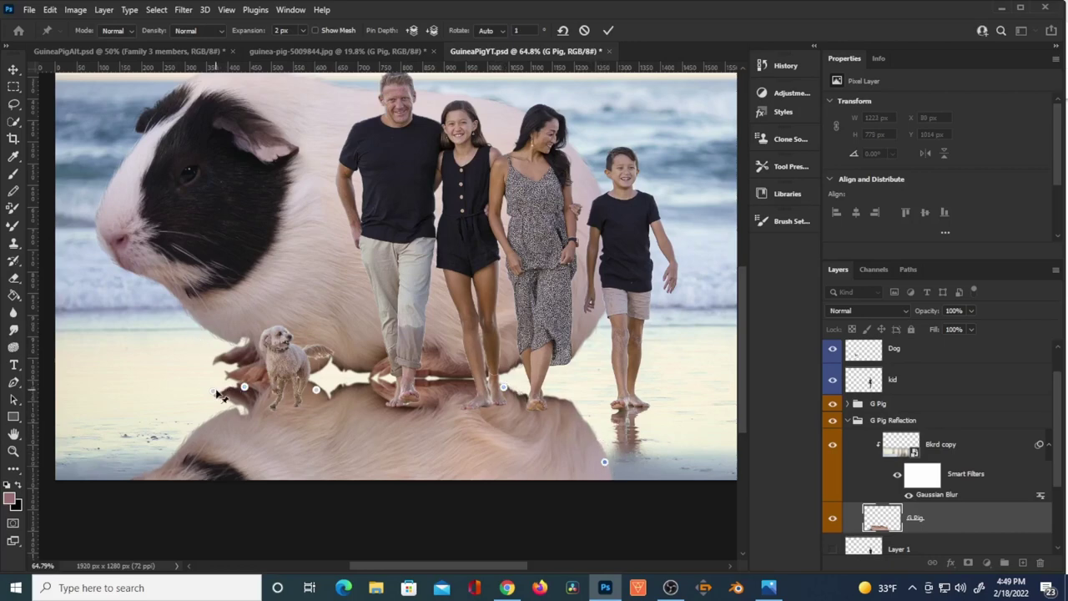
drag(217, 392, 217, 383)
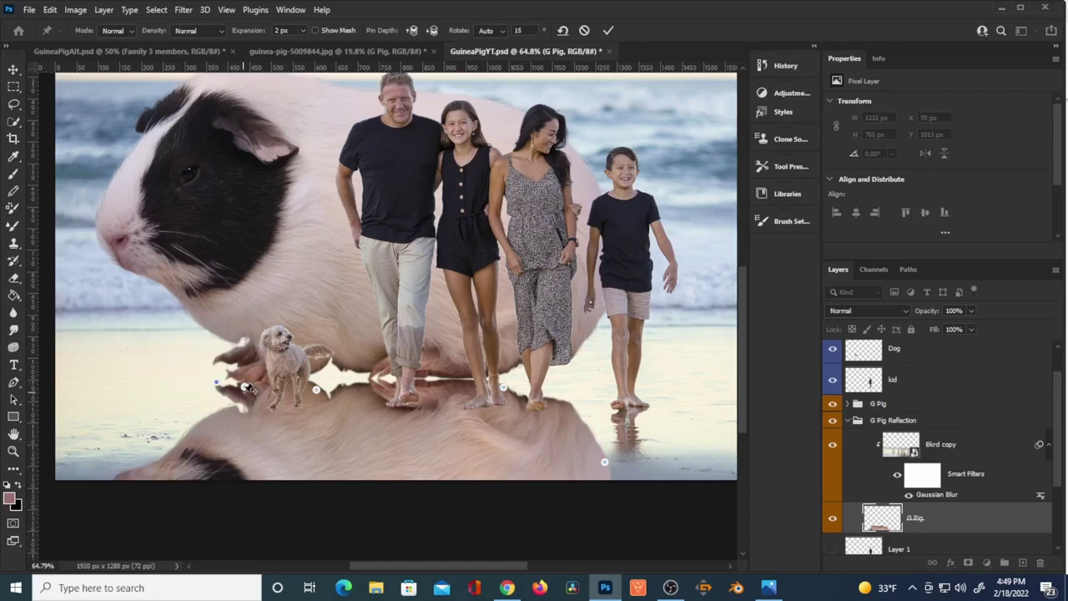
click(246, 389)
click(217, 385)
drag(217, 384, 242, 398)
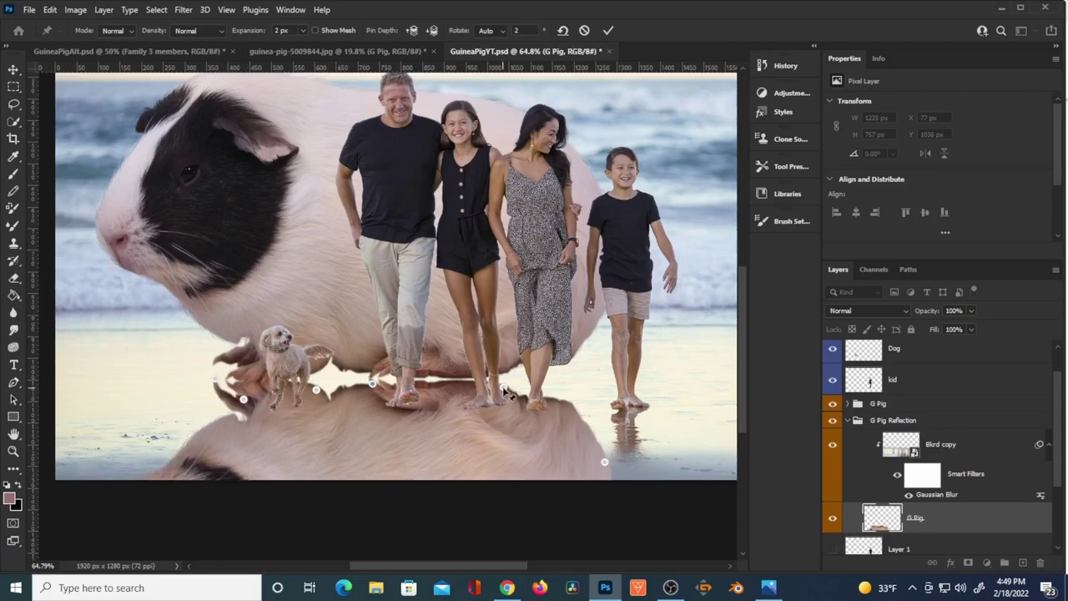
click(503, 389)
drag(506, 390, 505, 386)
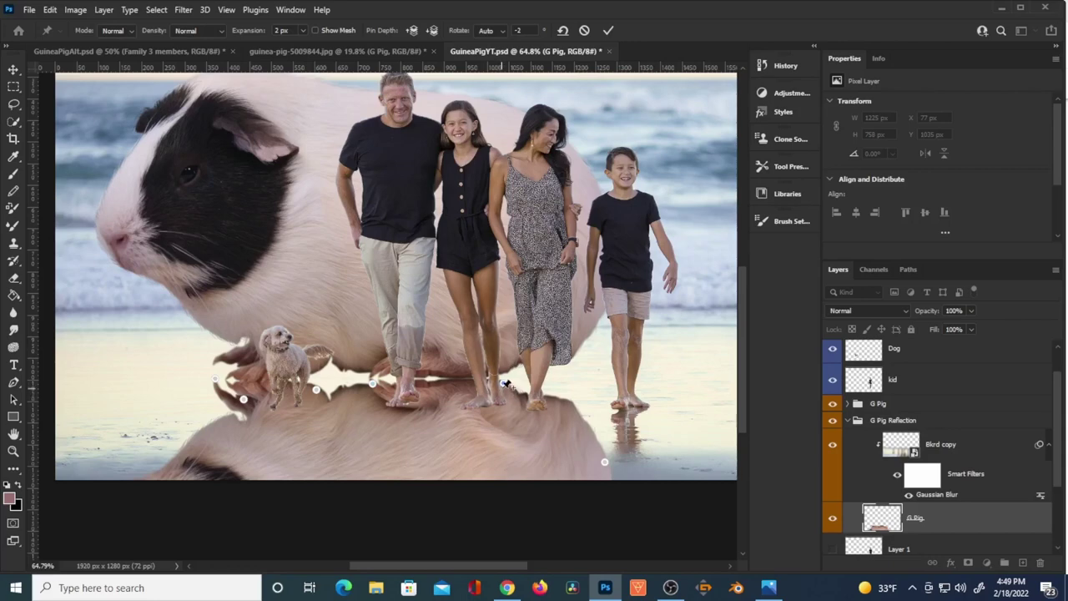
drag(504, 389, 503, 386)
key(Return)
- Start Puppet Warp on the G Pig layer inside the G Pig group, pinning the front paw, belly, hind feet and rump
click(848, 420)
click(848, 403)
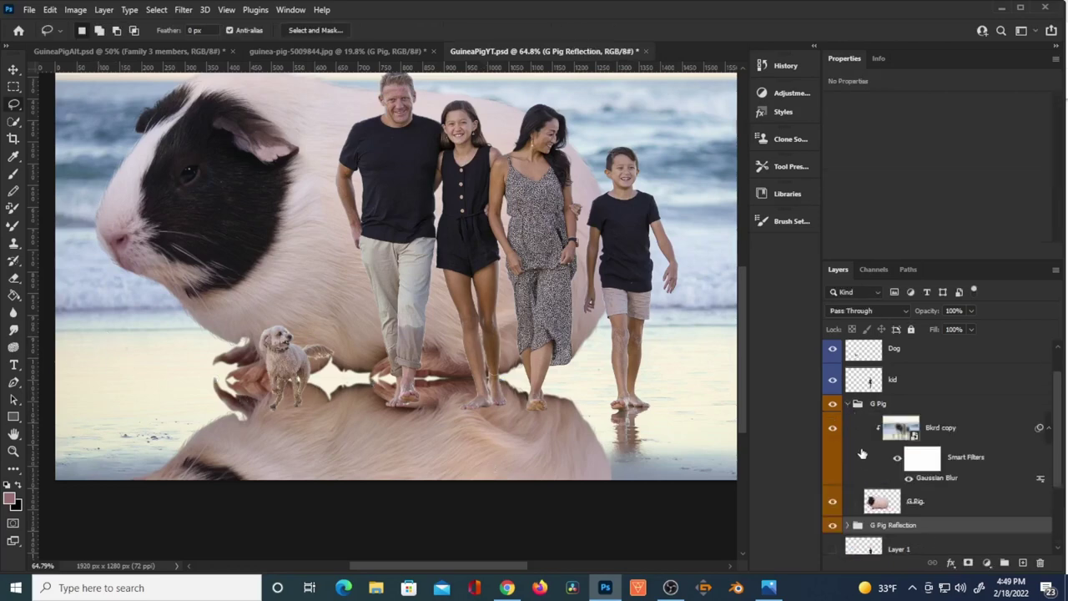
click(890, 500)
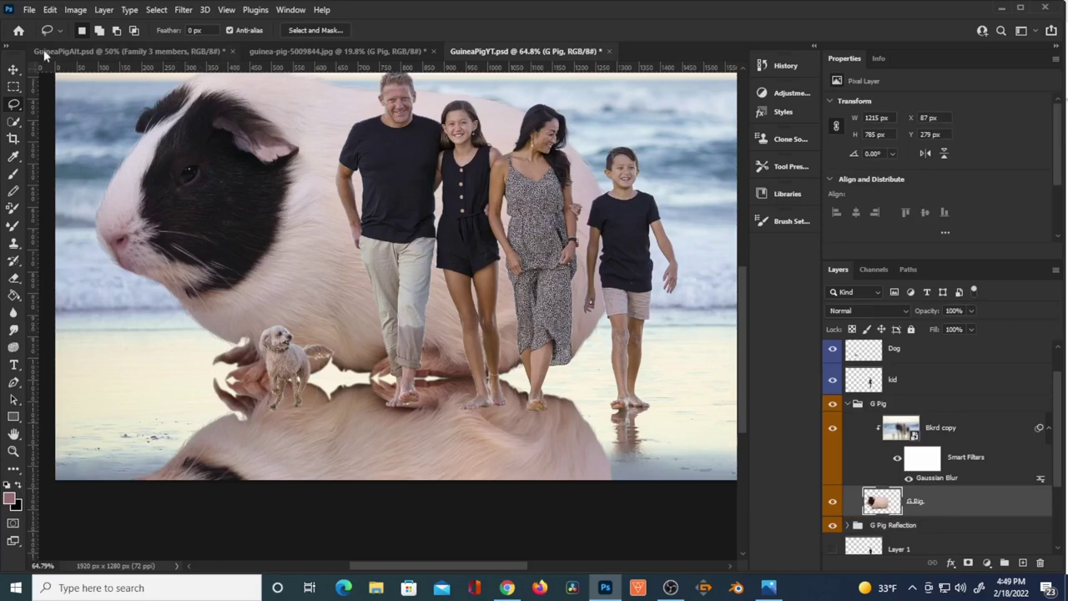
click(50, 10)
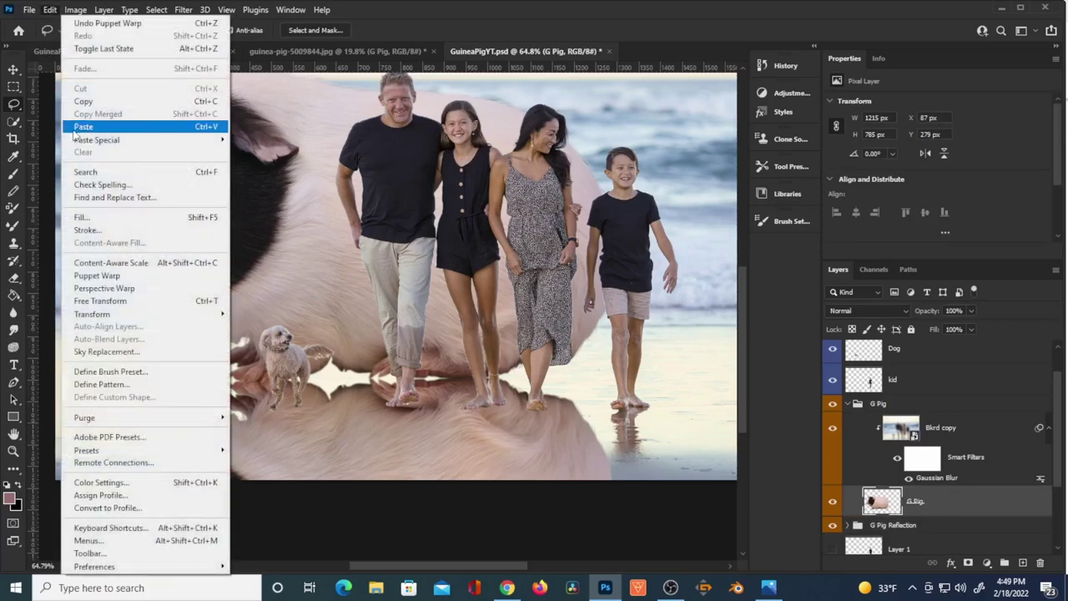
click(97, 275)
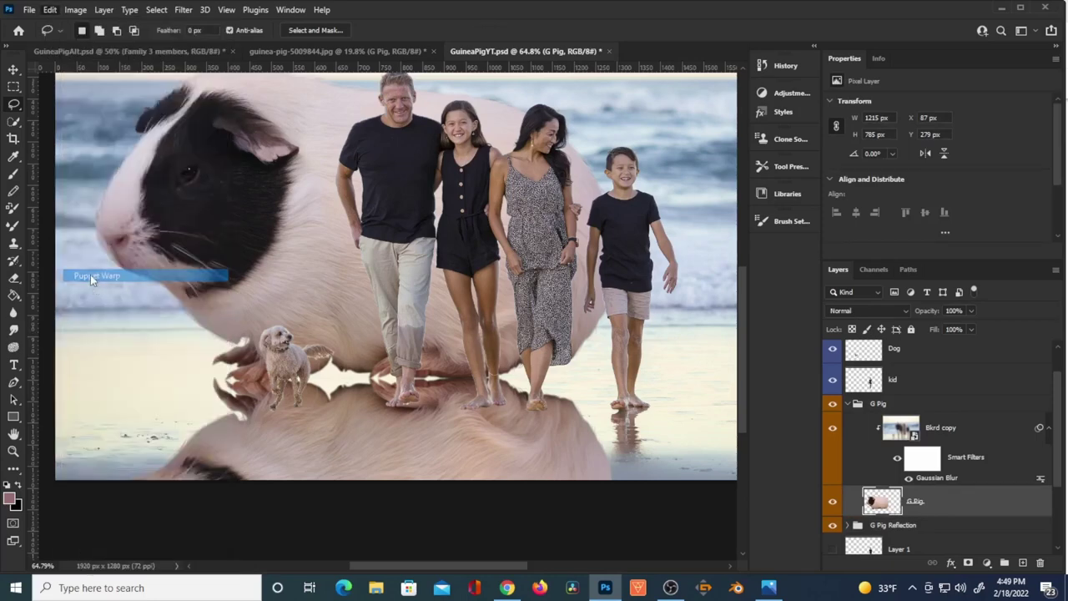
click(216, 362)
click(250, 361)
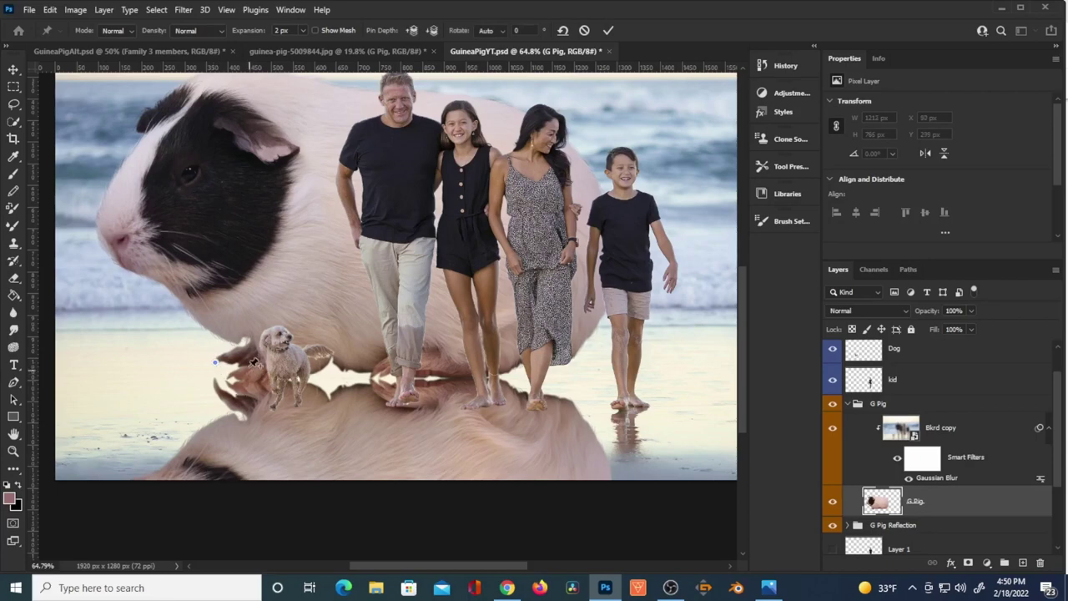
click(363, 367)
click(588, 335)
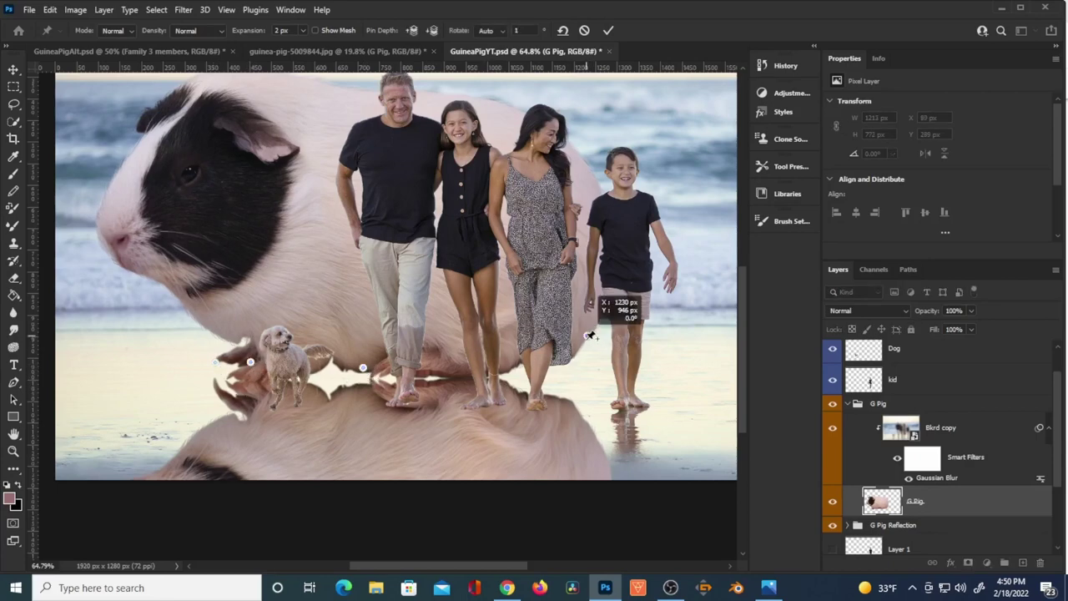
click(464, 371)
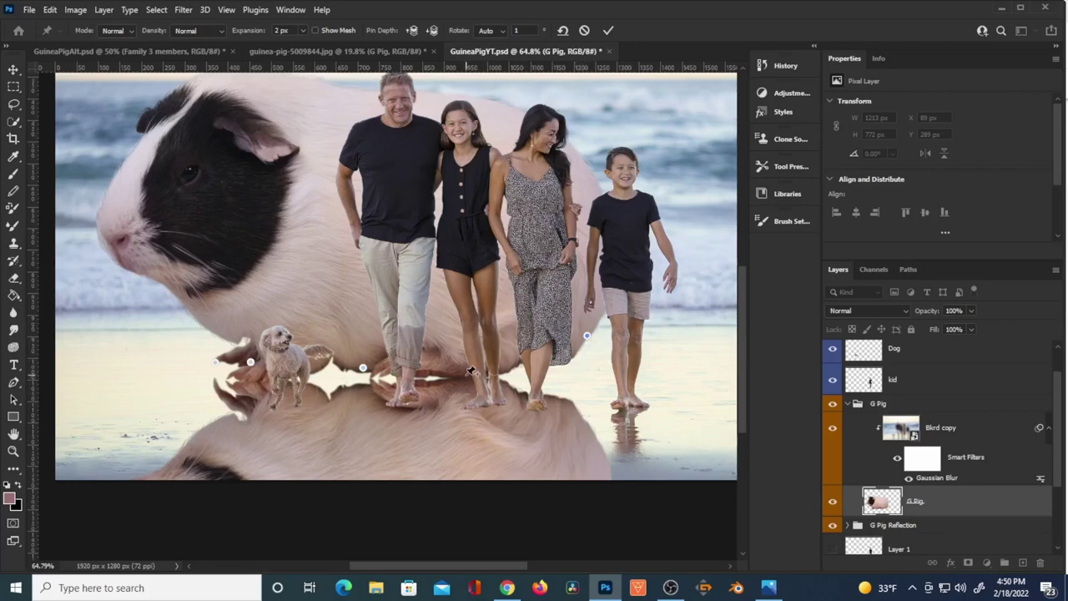
- Pin the guinea pig's nose, warp its front toe down towards the reflection, and apply the warp
click(215, 365)
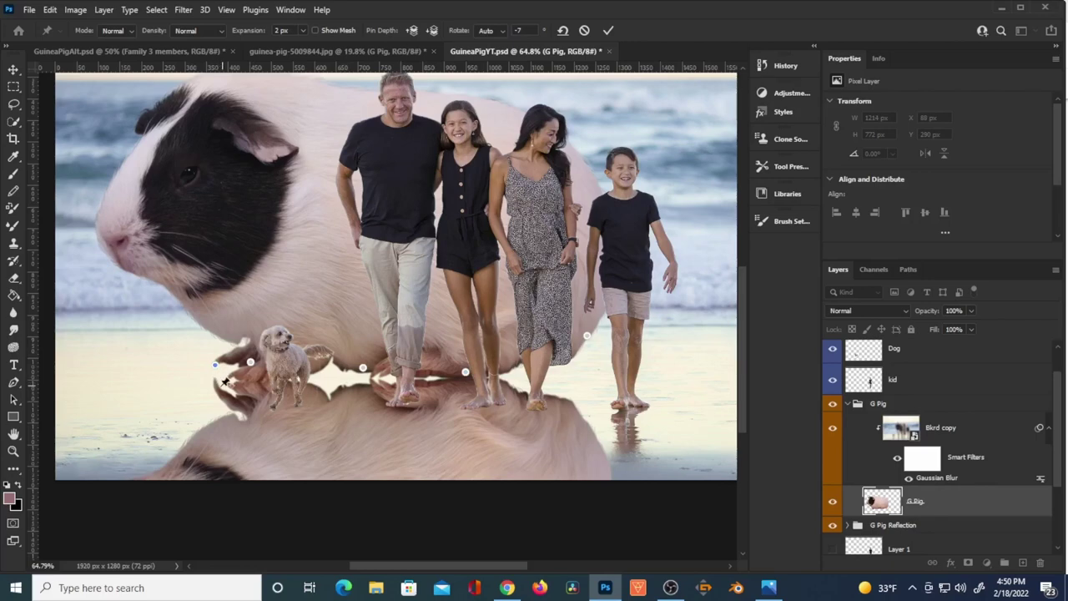
click(250, 405)
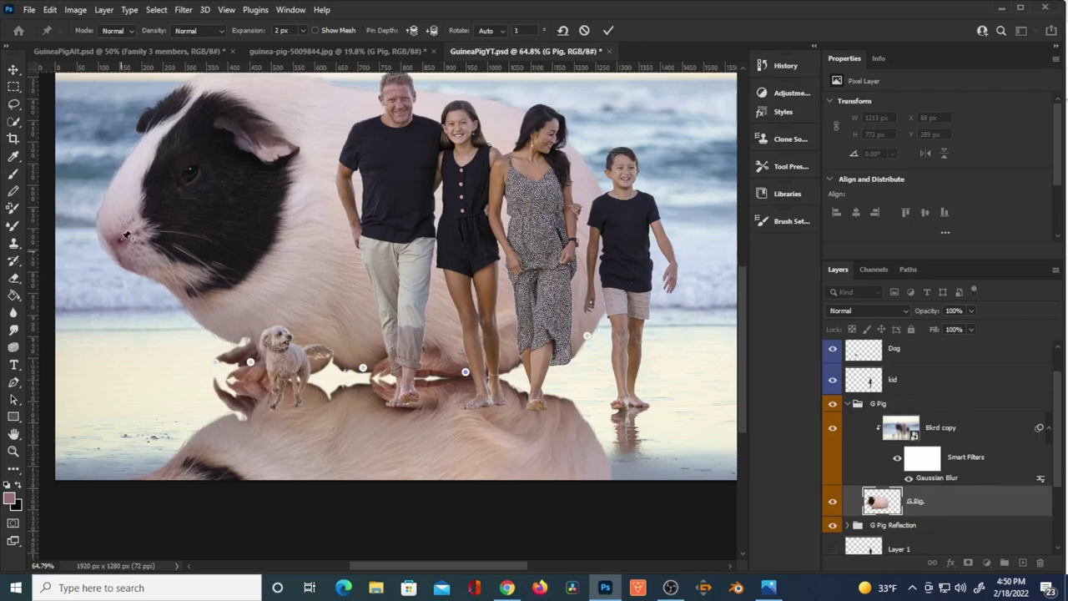
click(101, 222)
drag(219, 372, 219, 373)
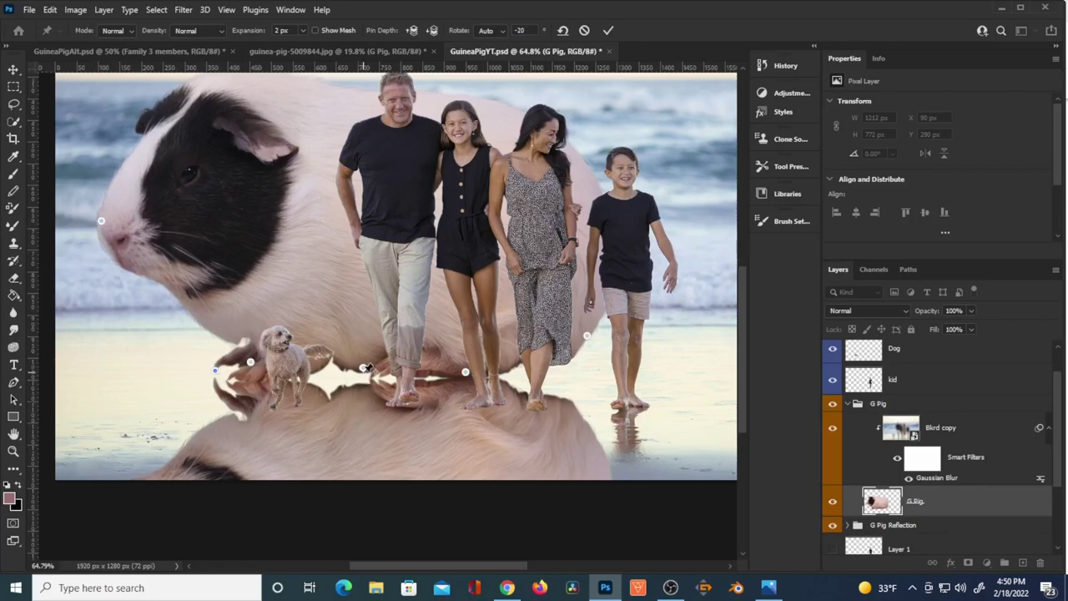
drag(217, 375, 217, 374)
click(607, 31)
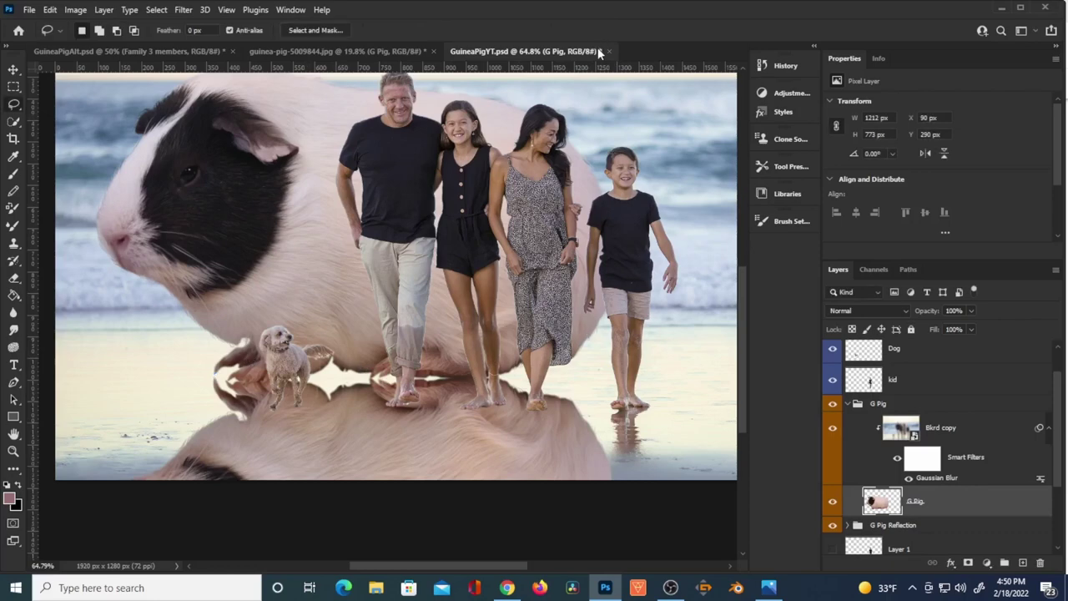
- Puppet Warp the reflection's G Pig layer again, anchoring its feet and back and nudging the front toe to meet the real paw
click(848, 403)
click(848, 419)
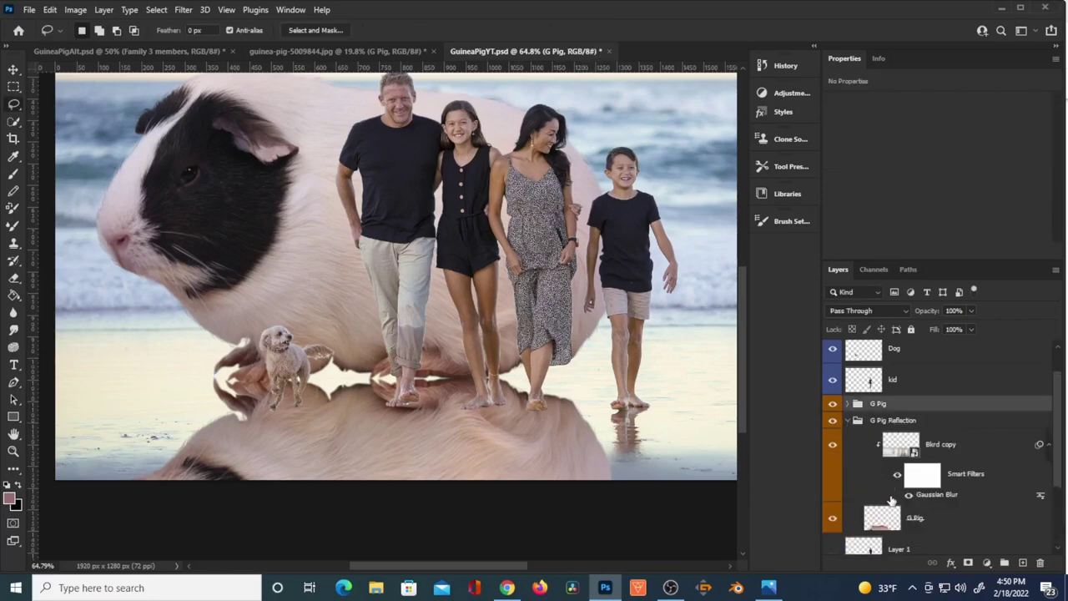
click(881, 520)
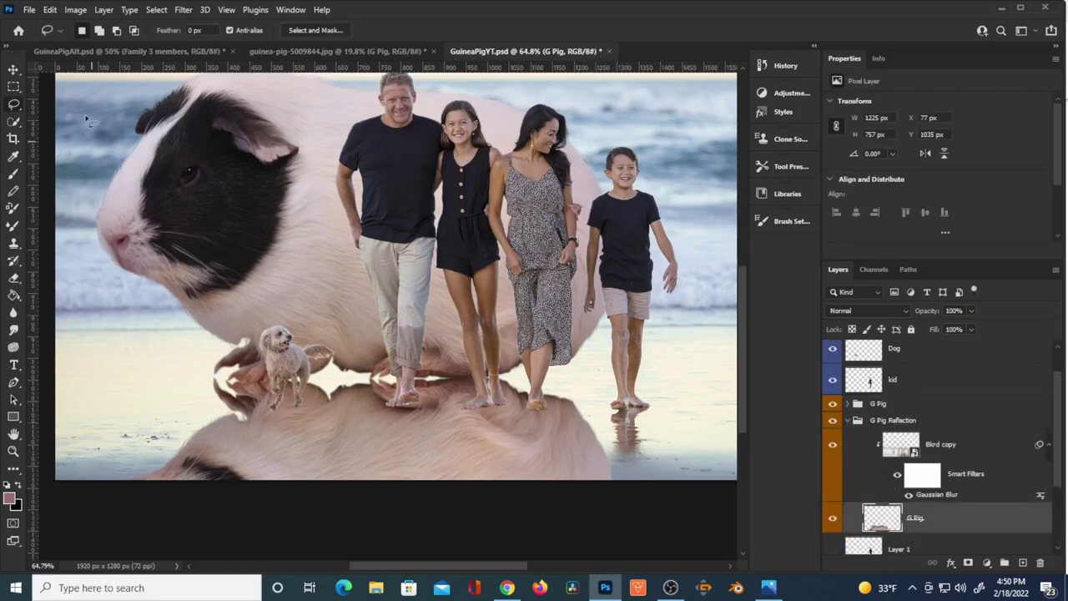
click(50, 12)
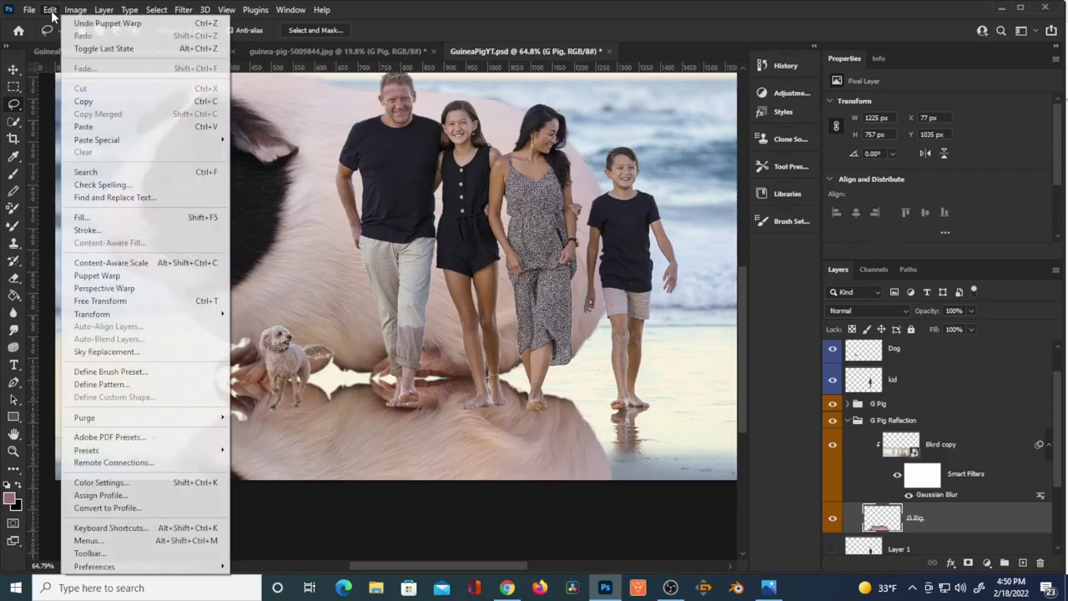
click(100, 277)
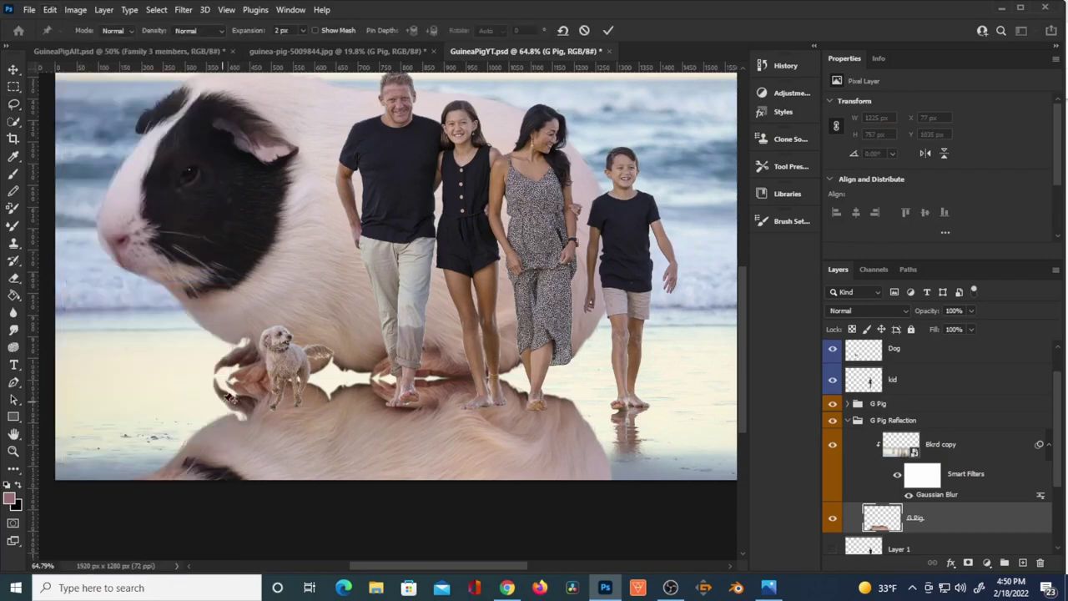
scroll(232, 399, up, 5)
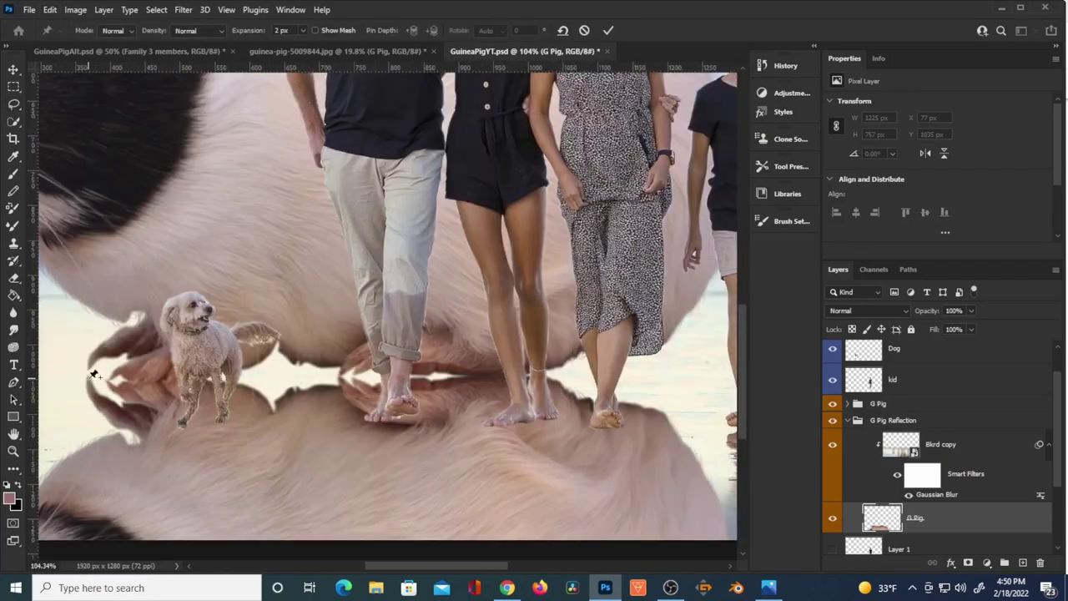
click(89, 376)
click(246, 392)
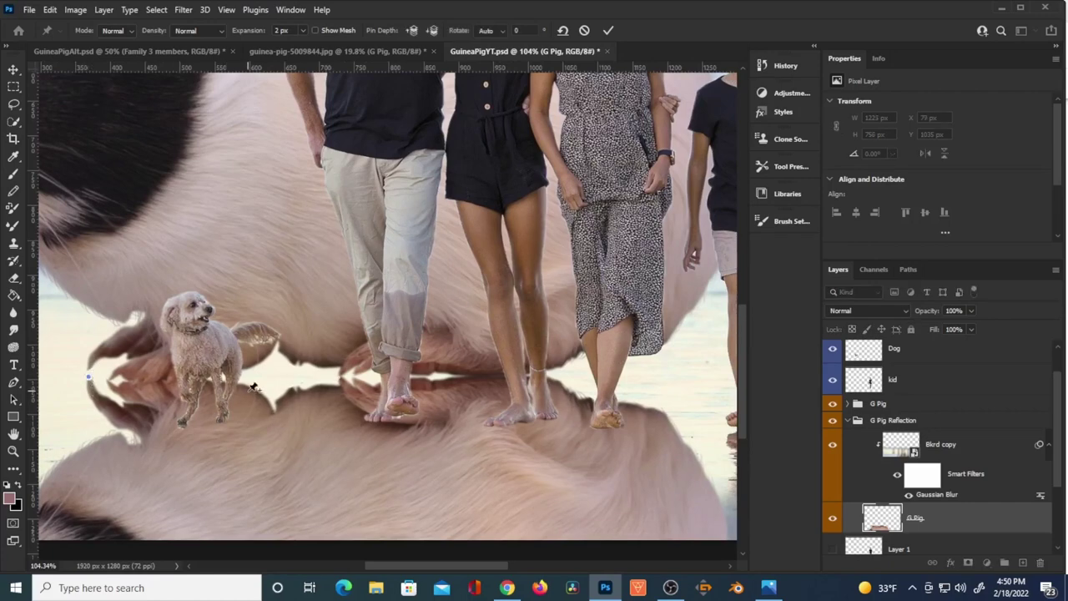
click(493, 383)
click(664, 420)
mouse_move(92, 382)
mouse_down()
mouse_move(113, 389)
mouse_move(94, 382)
mouse_up()
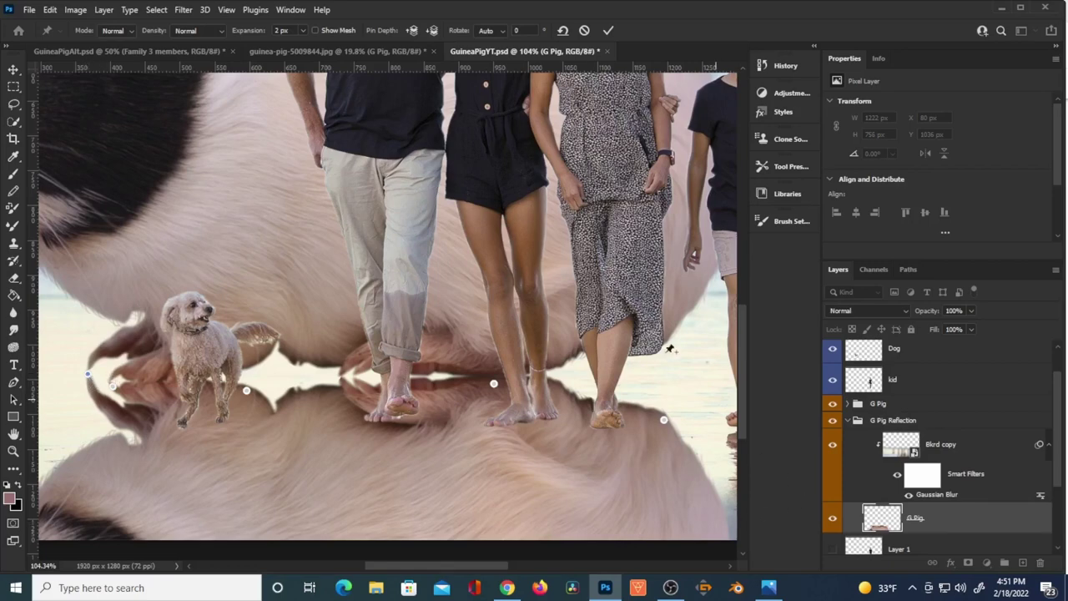
click(608, 31)
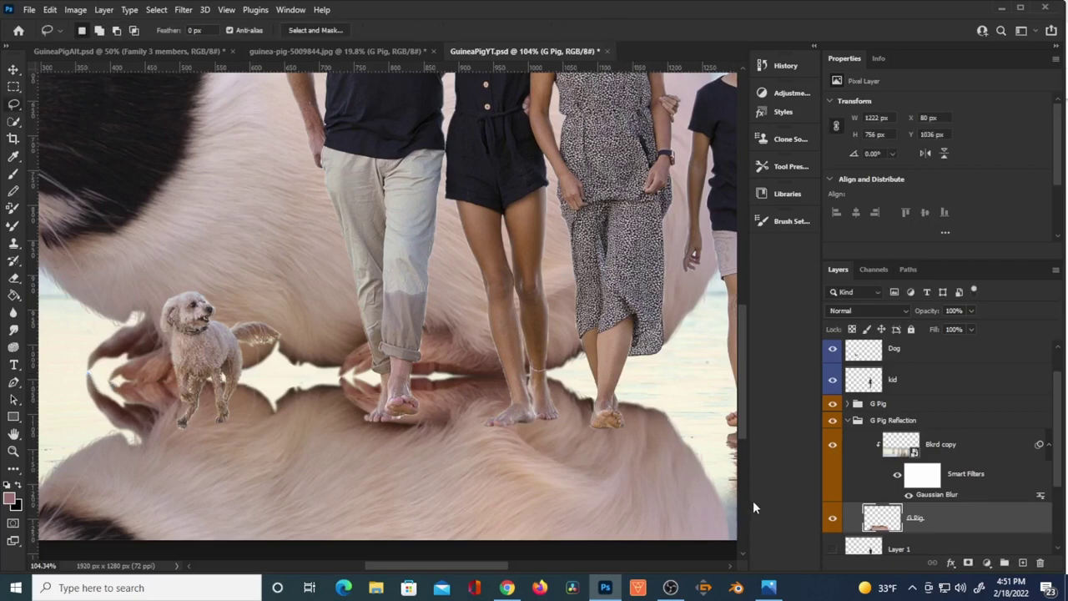
- Set the opacity of the G Pig layer in the G Pig Reflection group to 85%
key(ctrl+0)
click(950, 310)
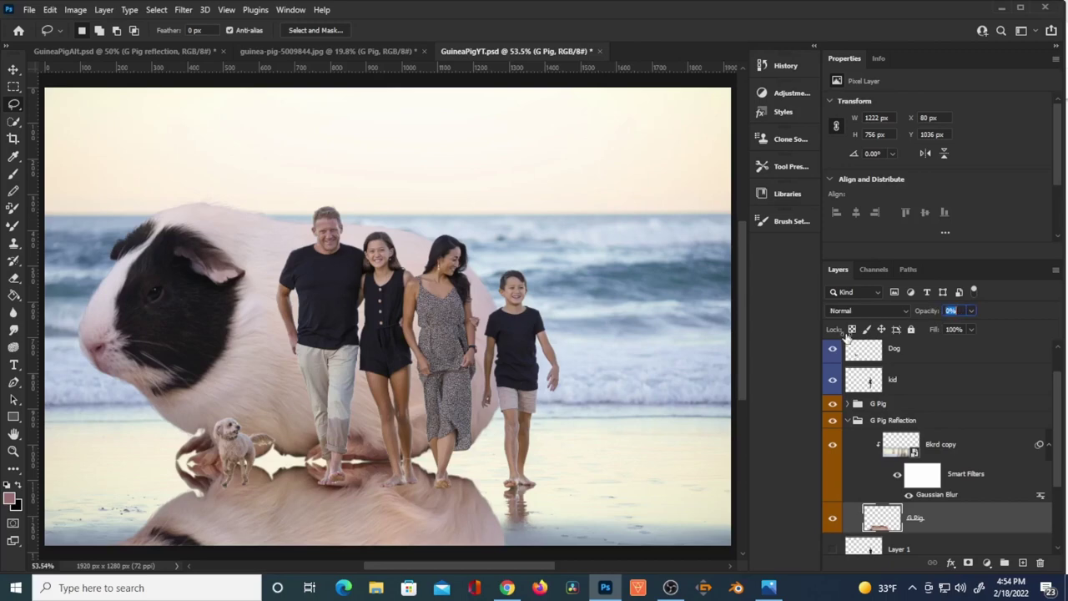
text(0)
key(Up)
key(Up)
key(Up)
key(Up)
key(Up)
key(Up)
key(Up)
key(Up)
key(Up)
key(Up)
key(Up)
key(Up)
key(Up)
key(Up)
key(Up)
key(Up)
key(Up)
key(Up)
key(Up)
key(Up)
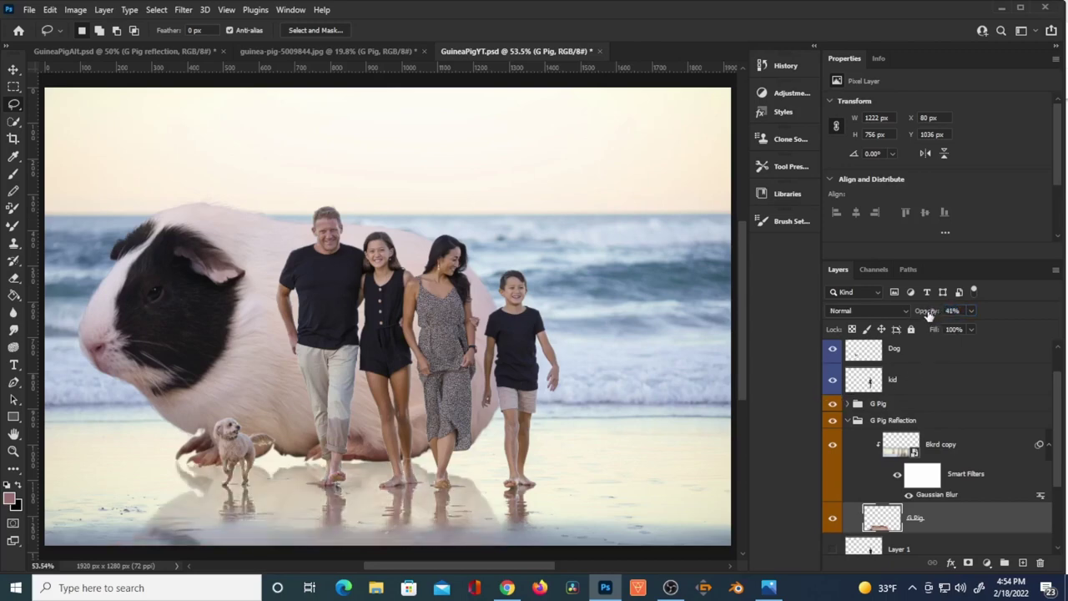
key(Up)
key(Up)
key(Up)
key(Up)
key(Up)
key(Up)
key(Up)
key(Up)
key(Up)
key(Up)
key(Up)
key(Up)
key(Up)
key(Up)
key(Up)
key(Up)
key(Up)
key(Up)
key(Up)
key(Up)
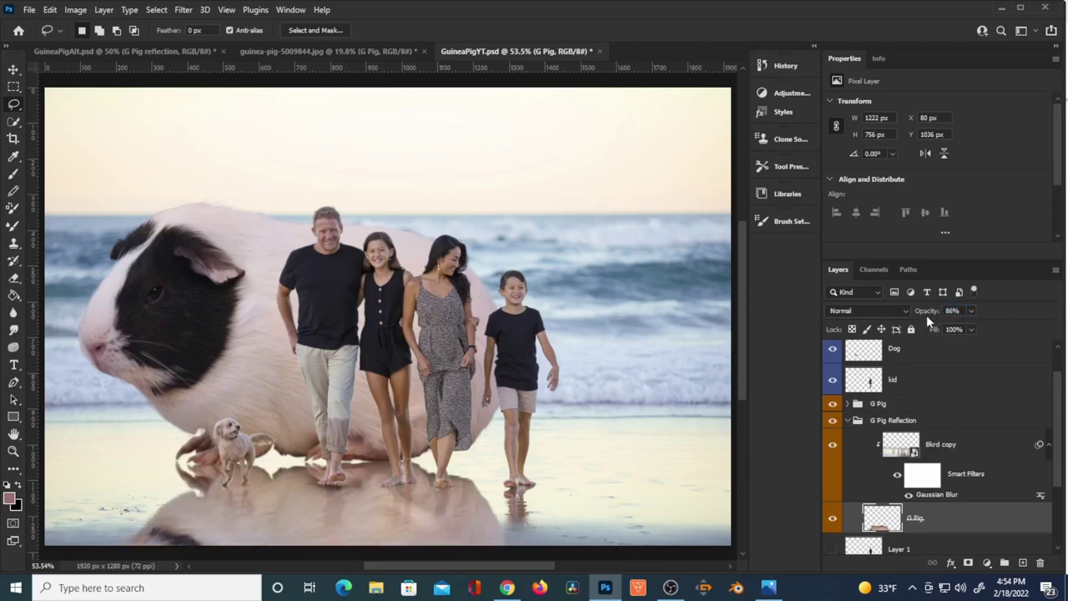
key(Down)
- Add a clipped Curves adjustment above the reflection's G Pig layer and bend the RGB curve down to darken the reflection
click(986, 563)
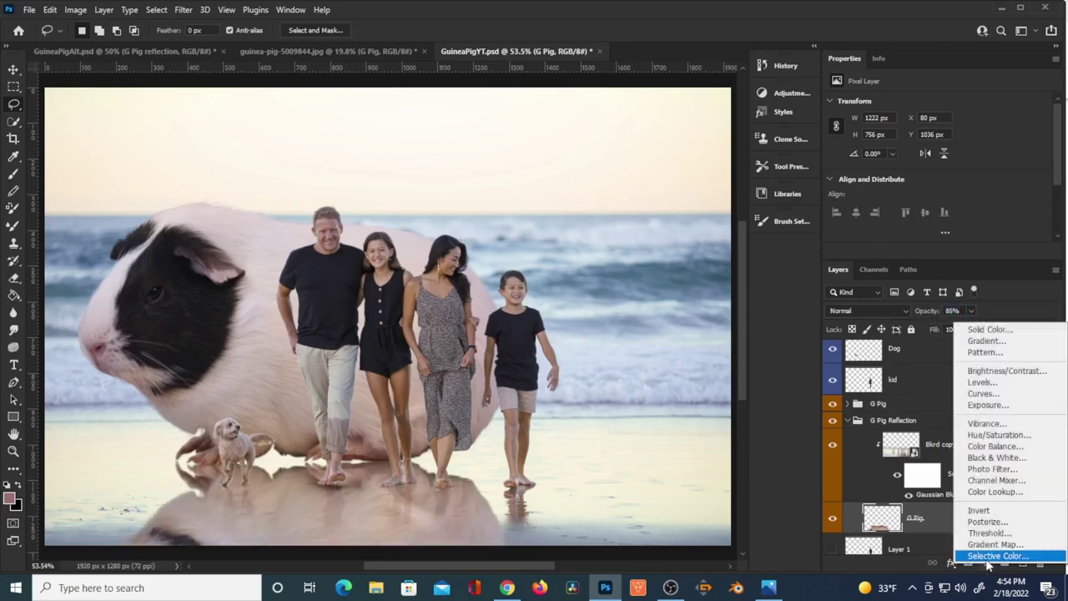
click(1005, 394)
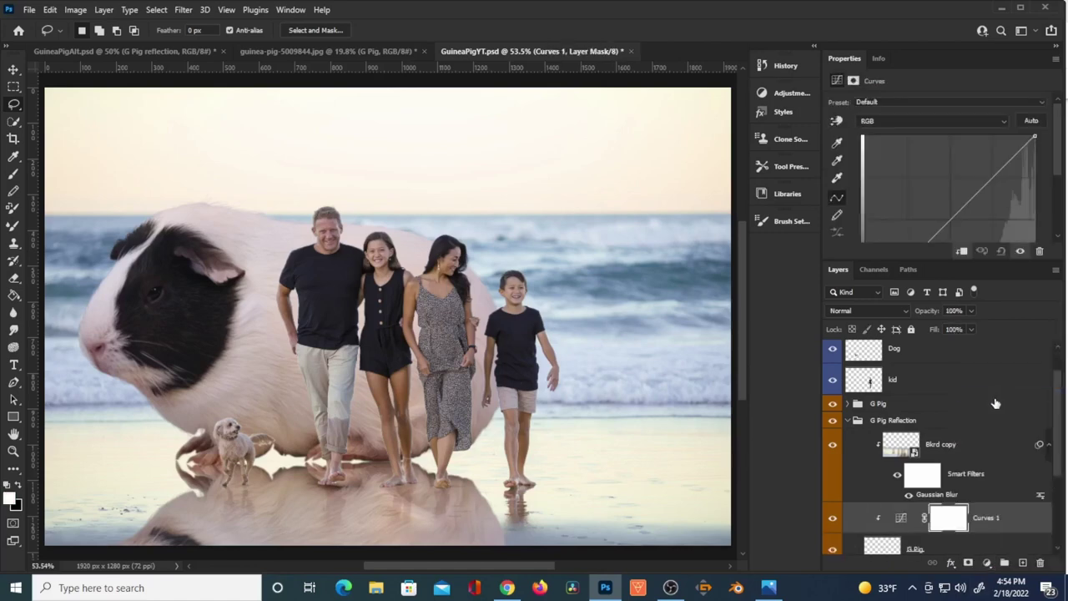
scroll(1060, 421, down, 2)
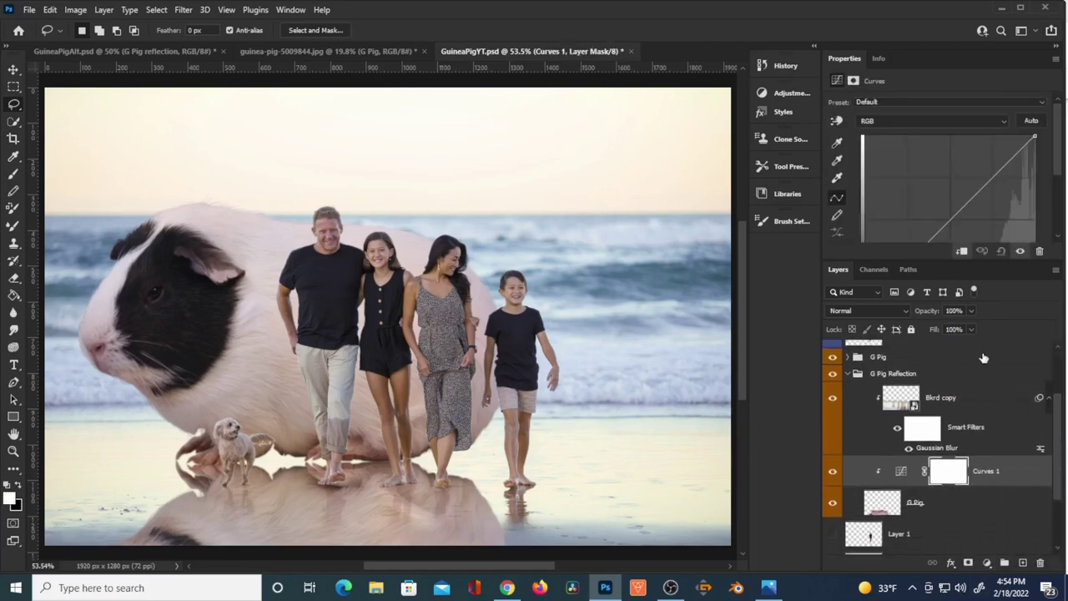
drag(938, 260, 938, 355)
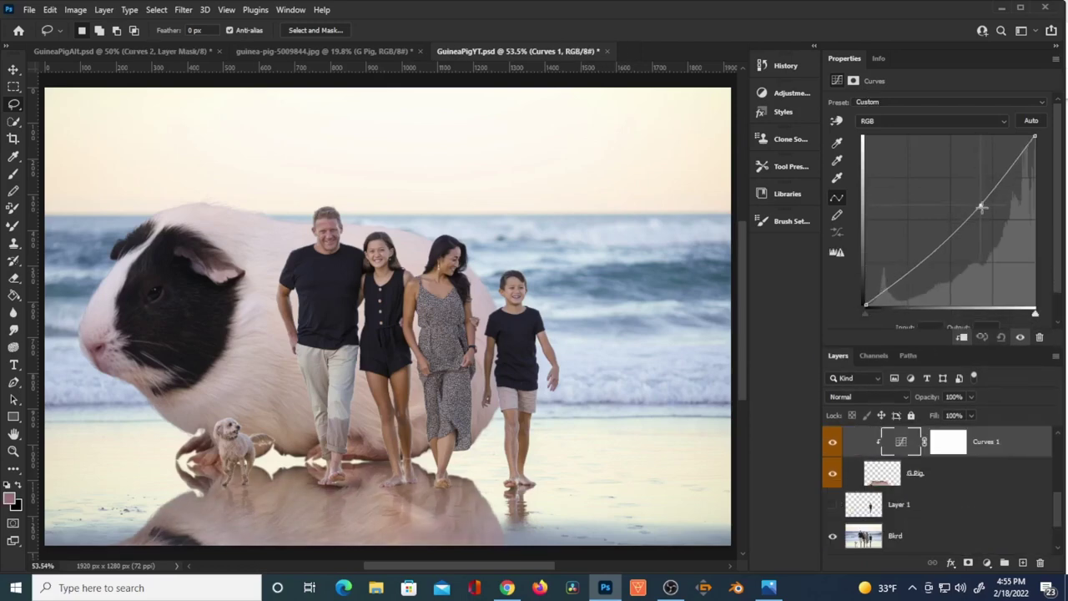
drag(977, 210, 989, 223)
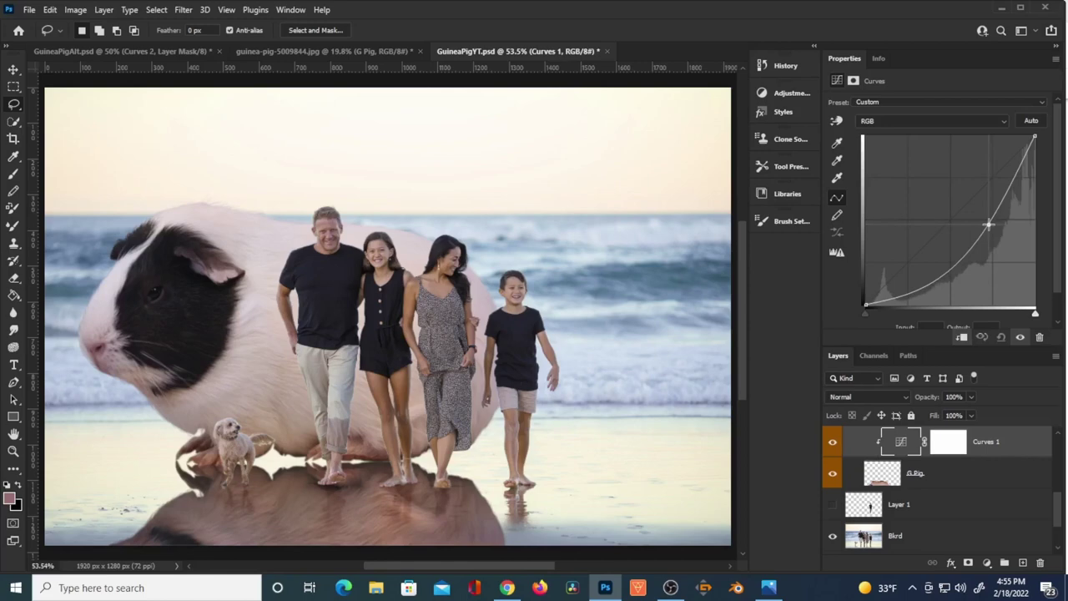
drag(988, 224, 987, 223)
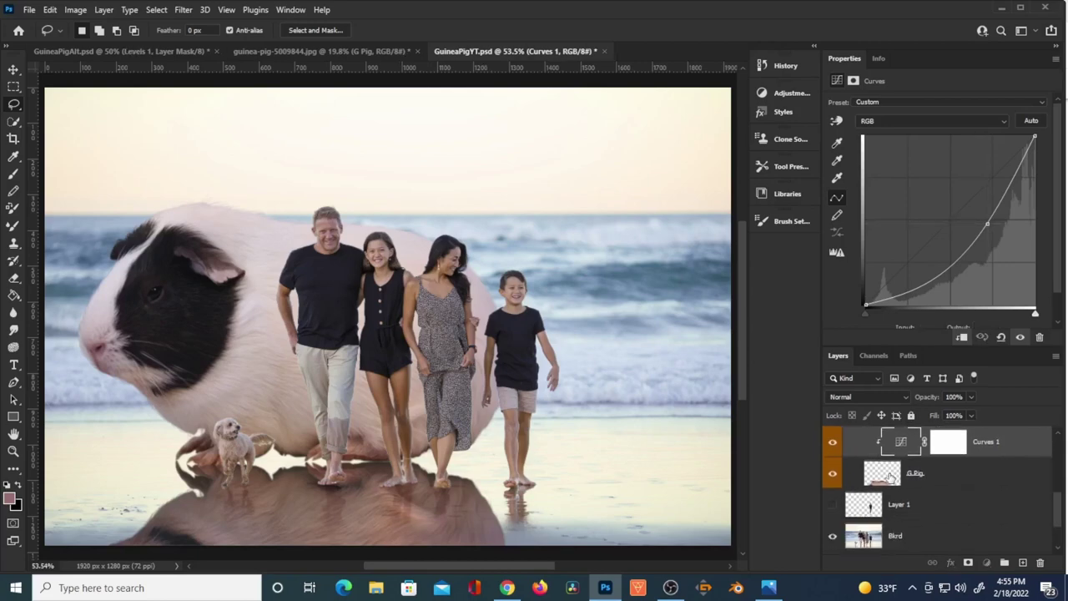
- Add a clipped Levels adjustment directly above the reflection's G Pig layer and lower its white output level to 236
click(988, 480)
scroll(1048, 511, up, 2)
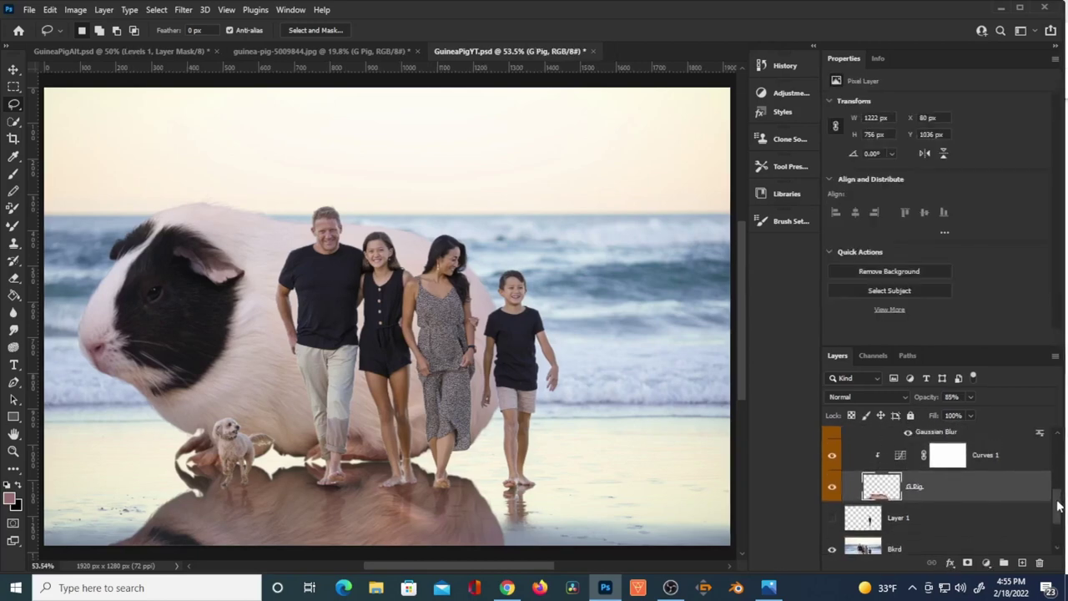
click(987, 563)
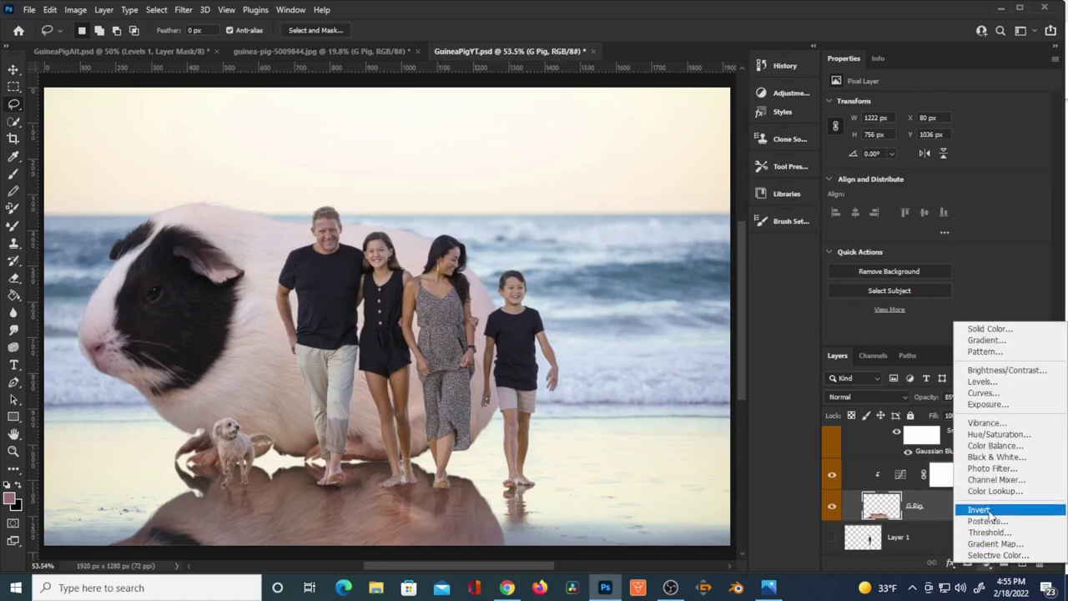
click(985, 381)
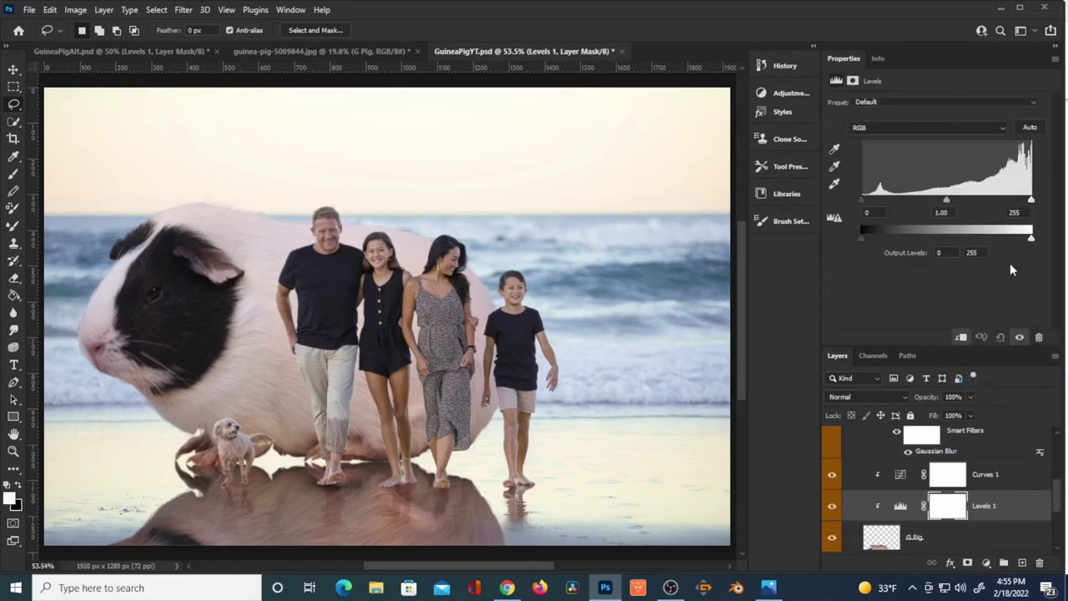
drag(1031, 241, 1010, 241)
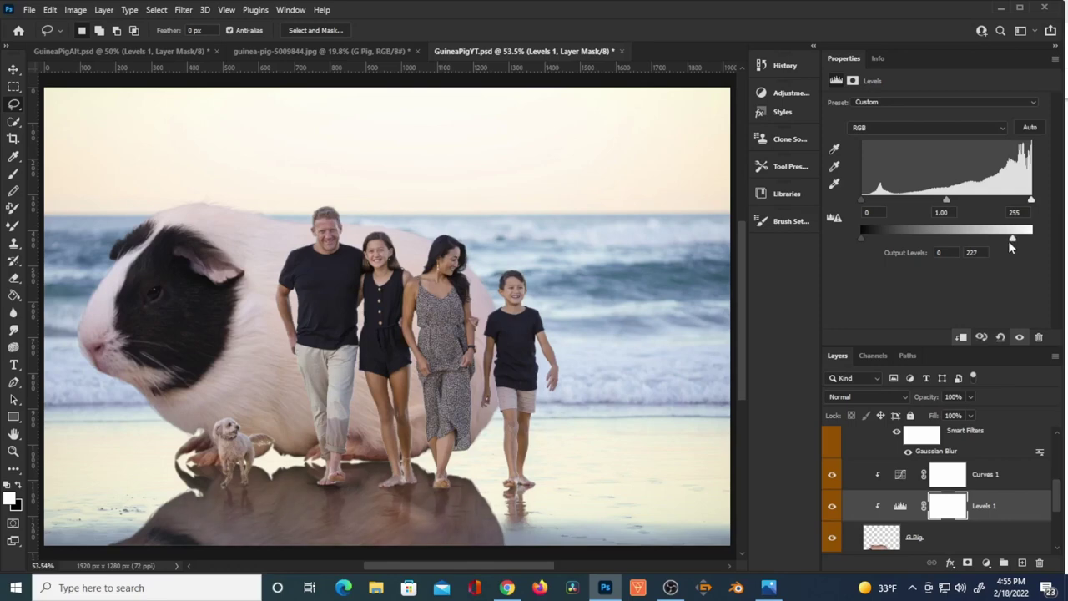
drag(1013, 243, 1022, 245)
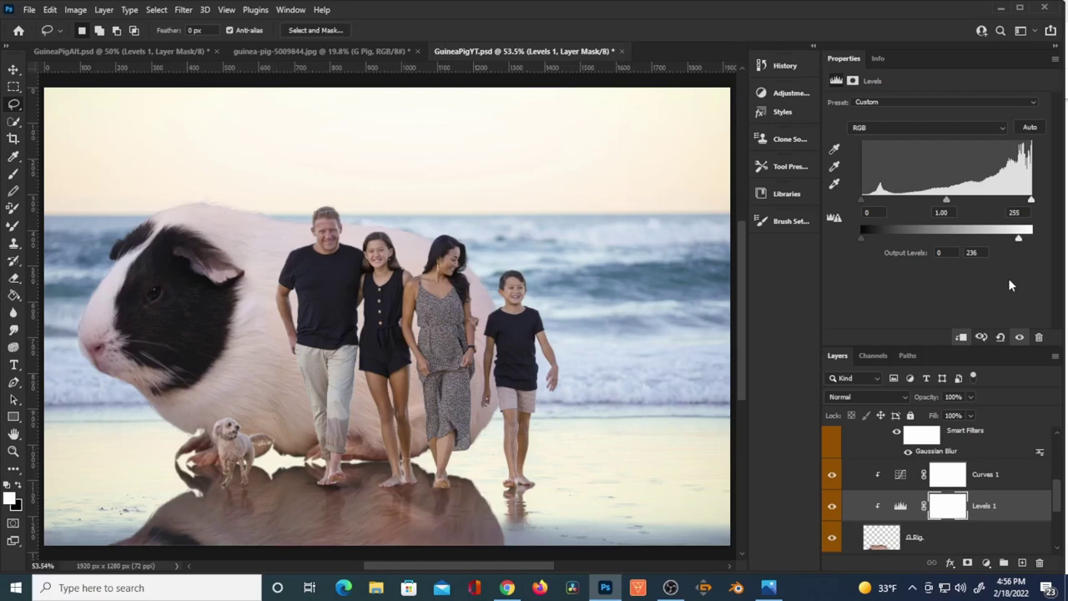
- Add a layer mask to the reflection's G Pig layer and enlarge the Brush to 175 px
click(882, 524)
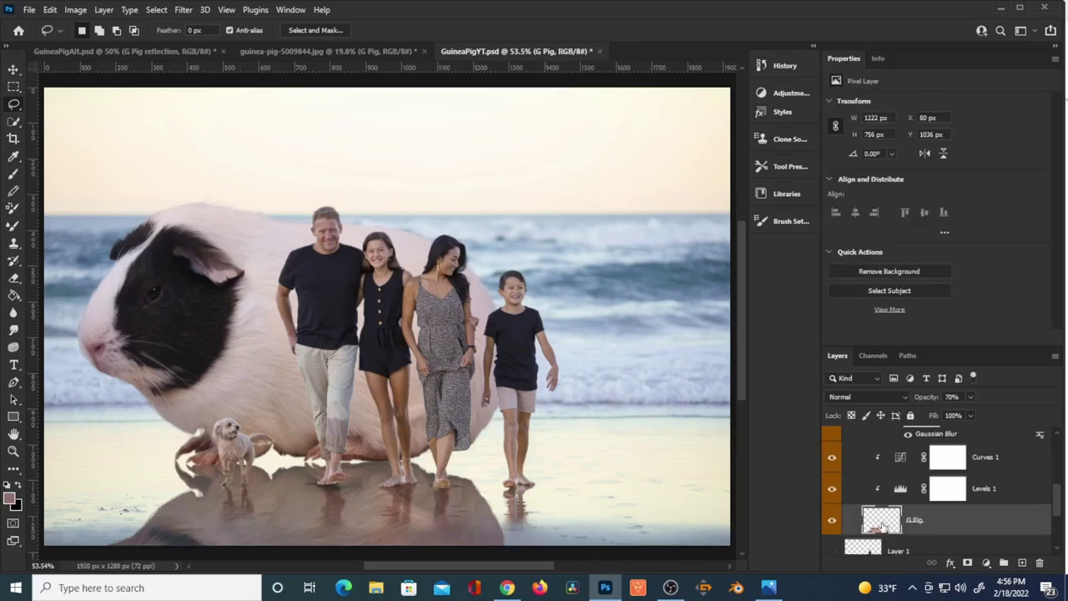
click(967, 563)
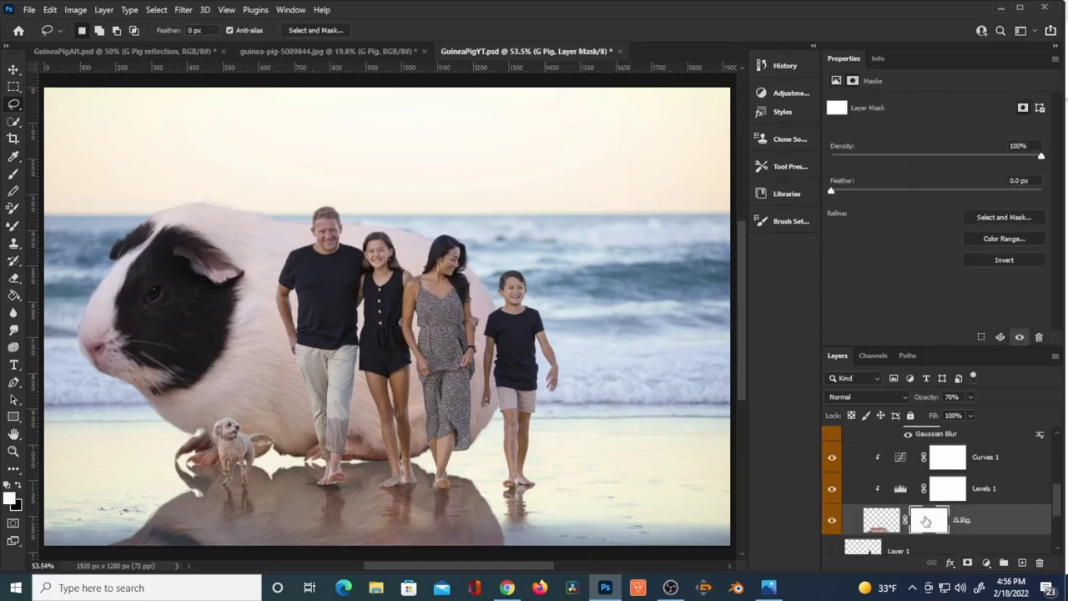
key(b)
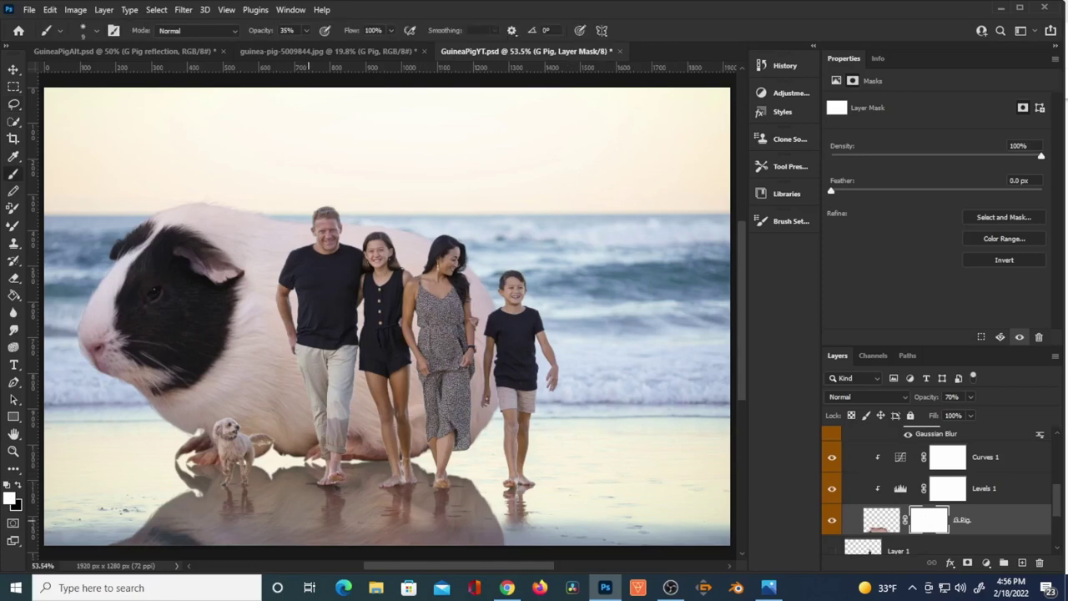
key(bracketleft)
key(bracketright)
key(bracketright)
key(bracketright)
key(bracketright)
key(bracketright)
key(bracketright)
key(bracketright)
key(bracketright)
key(bracketright)
- Set the brush's Shape Dynamics size control to Pen Pressure
click(789, 222)
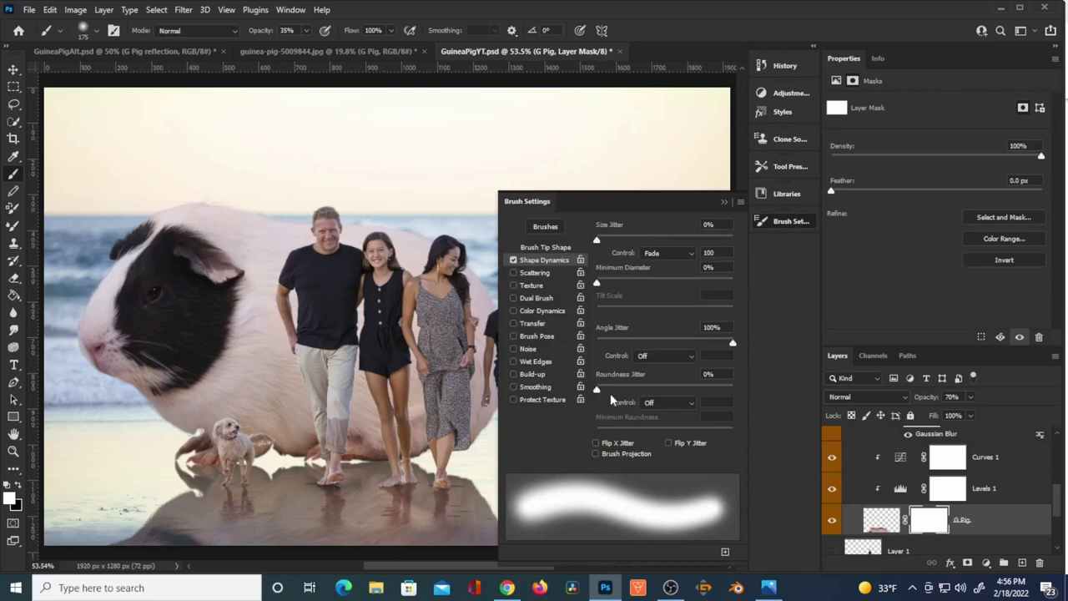
click(557, 249)
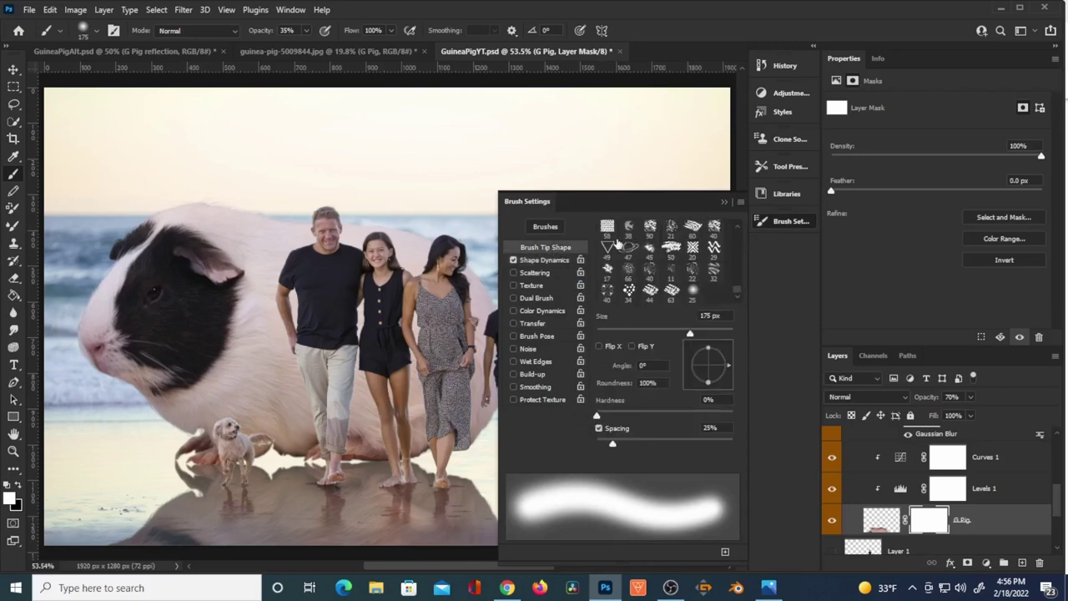
click(562, 261)
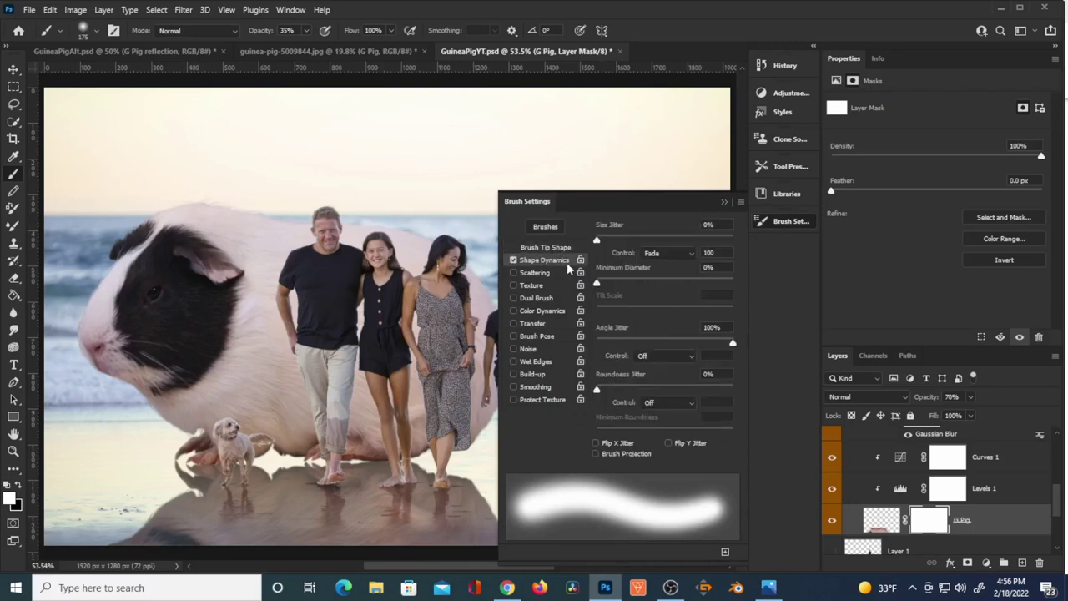
click(674, 253)
click(661, 296)
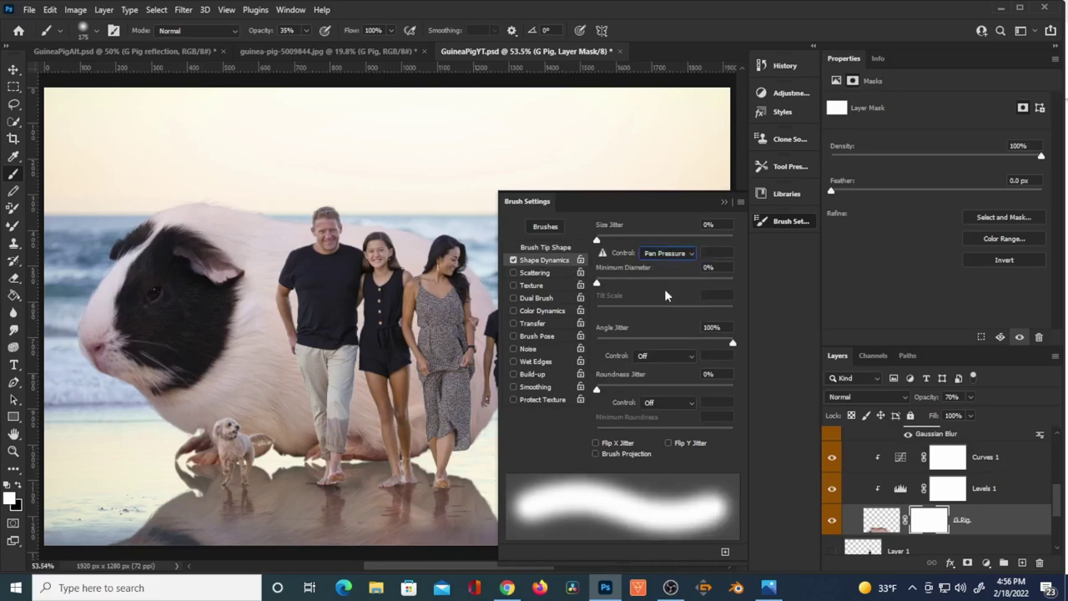
click(723, 203)
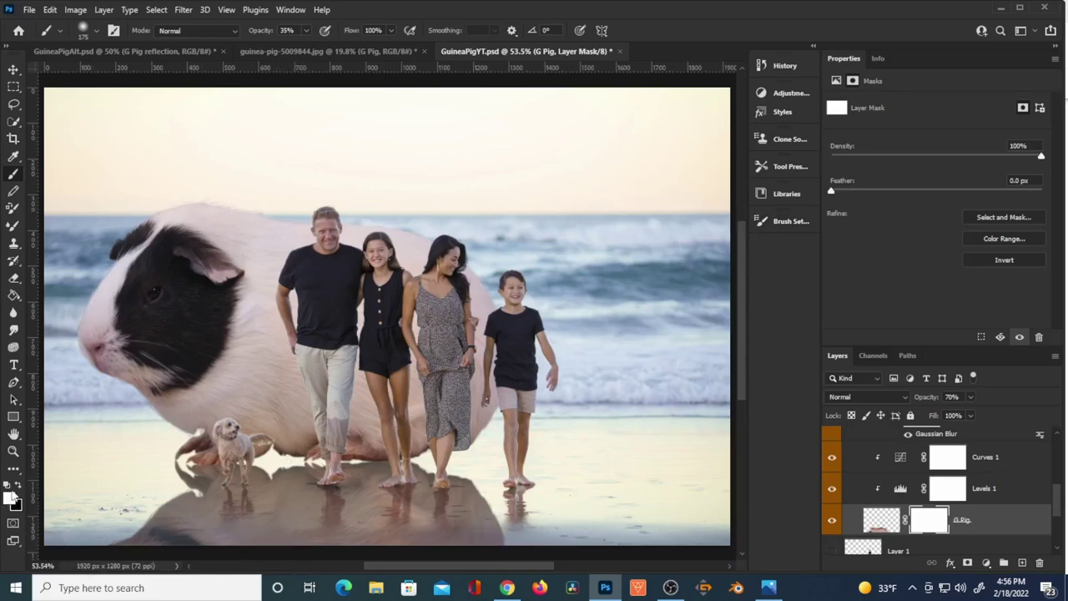
- Fade the reflection's lower part by painting black on its mask, setting brush flow to 50% and opacity to 48%
click(20, 487)
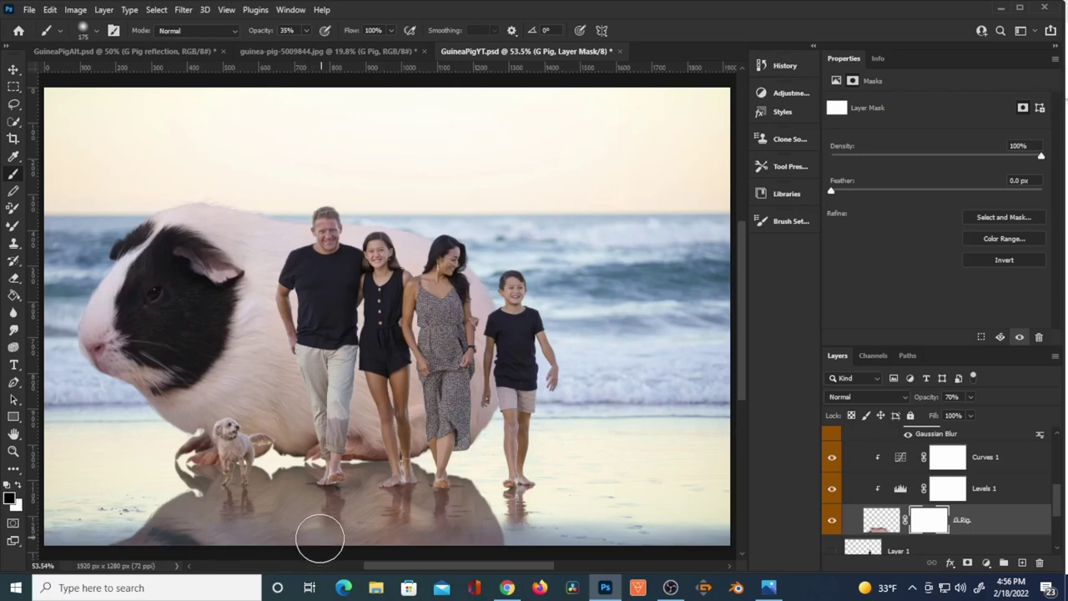
mouse_move(328, 545)
mouse_down()
mouse_move(393, 553)
mouse_move(425, 543)
mouse_move(508, 562)
mouse_move(317, 544)
mouse_up()
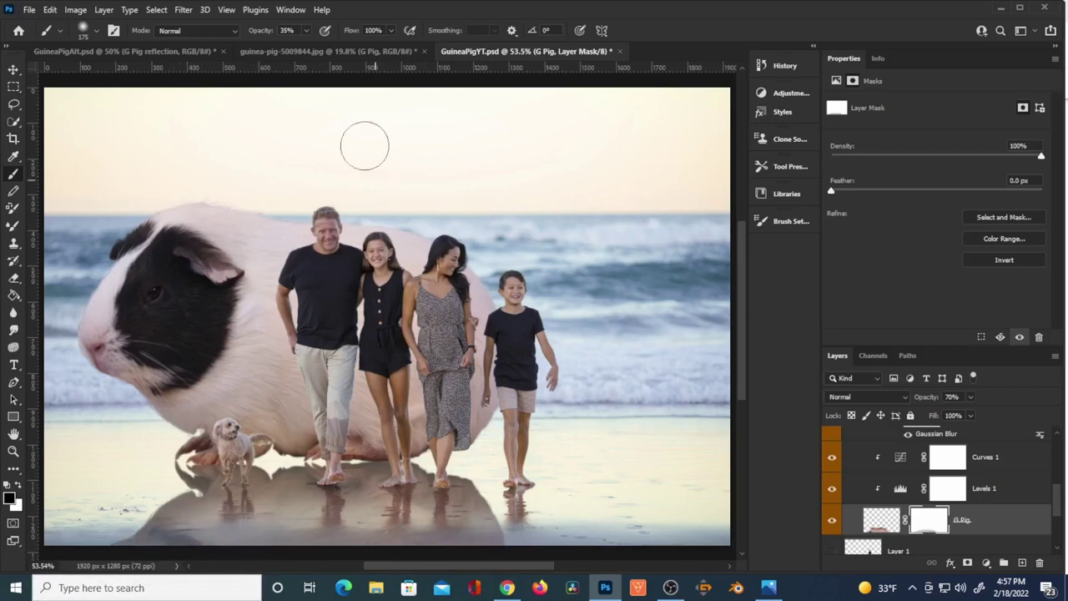
click(381, 31)
text(5)
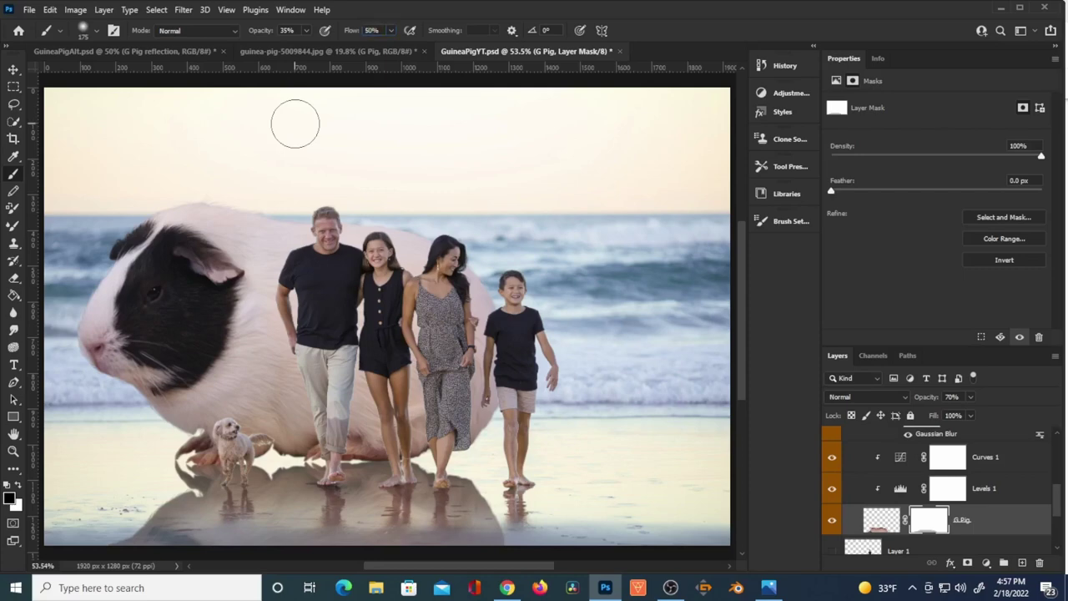
drag(269, 33, 251, 33)
mouse_move(210, 505)
mouse_down()
mouse_move(208, 536)
mouse_move(243, 509)
mouse_move(230, 504)
mouse_move(335, 490)
mouse_move(358, 494)
mouse_move(385, 537)
mouse_move(408, 537)
mouse_move(389, 530)
mouse_move(410, 535)
mouse_move(416, 518)
mouse_move(435, 533)
mouse_move(443, 518)
mouse_move(462, 544)
mouse_up()
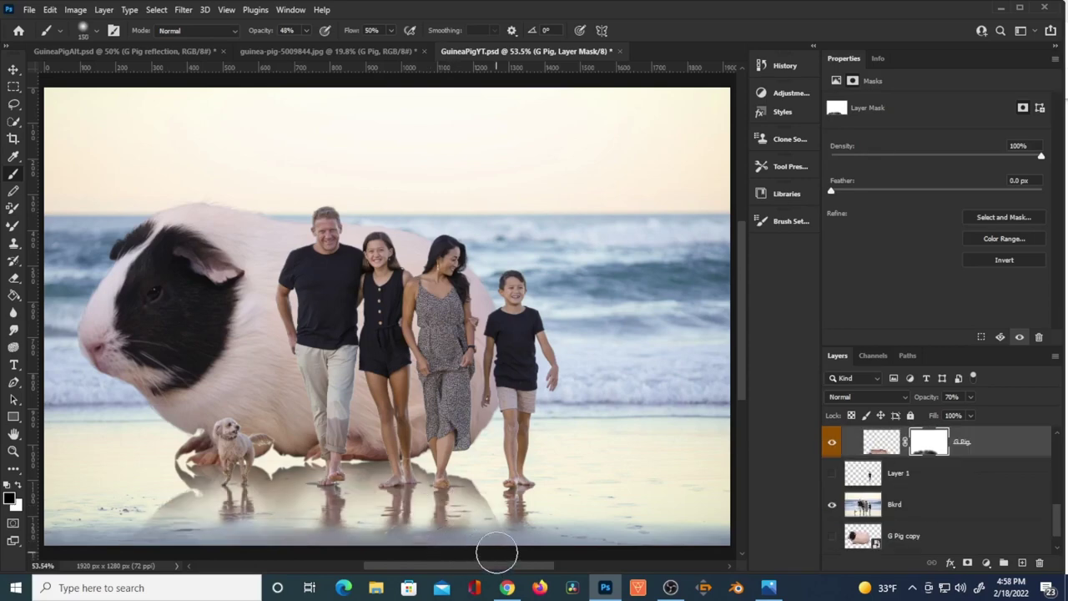
- Paint white on the mask to restore the reflection beneath the feet, lowering brush opacity to 24% for the middle area
key(x)
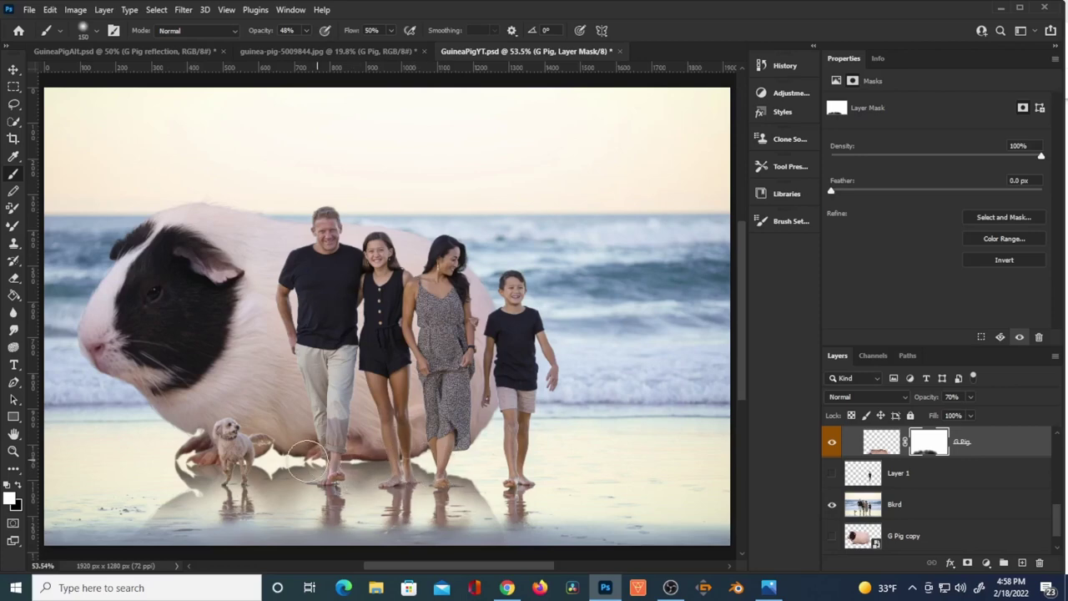
mouse_move(211, 458)
mouse_down()
mouse_move(179, 463)
mouse_move(188, 459)
mouse_up()
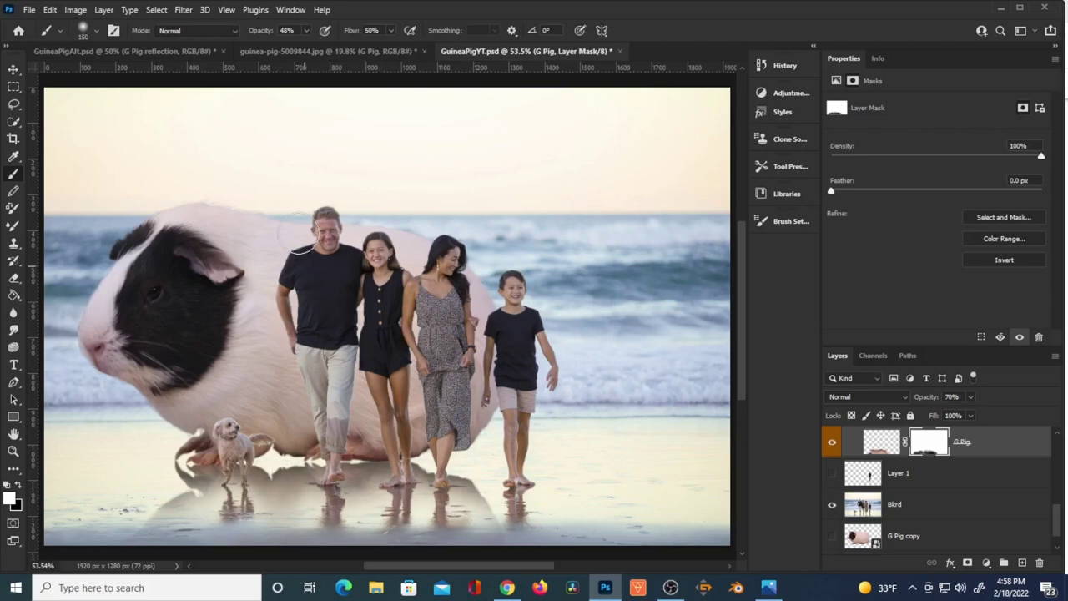
drag(263, 35, 244, 37)
mouse_move(284, 495)
mouse_down()
mouse_move(484, 504)
mouse_move(474, 493)
mouse_move(432, 501)
mouse_up()
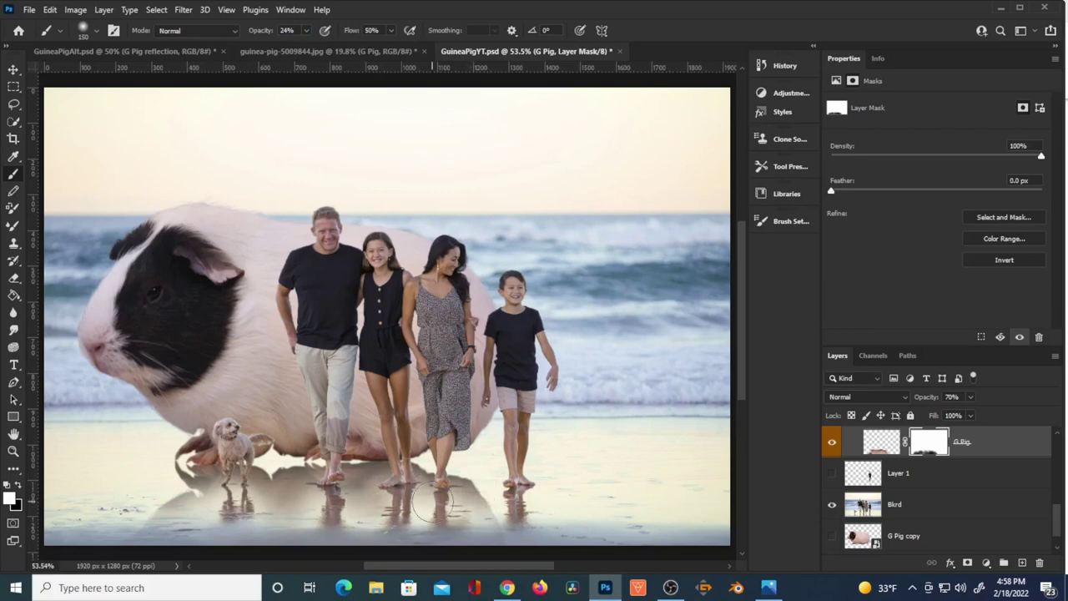
- Open a Field Blur on the reflection layer's pixels, placing pins at the front foot and directly below it, with the lower pin at 12 px
key(ctrl+2)
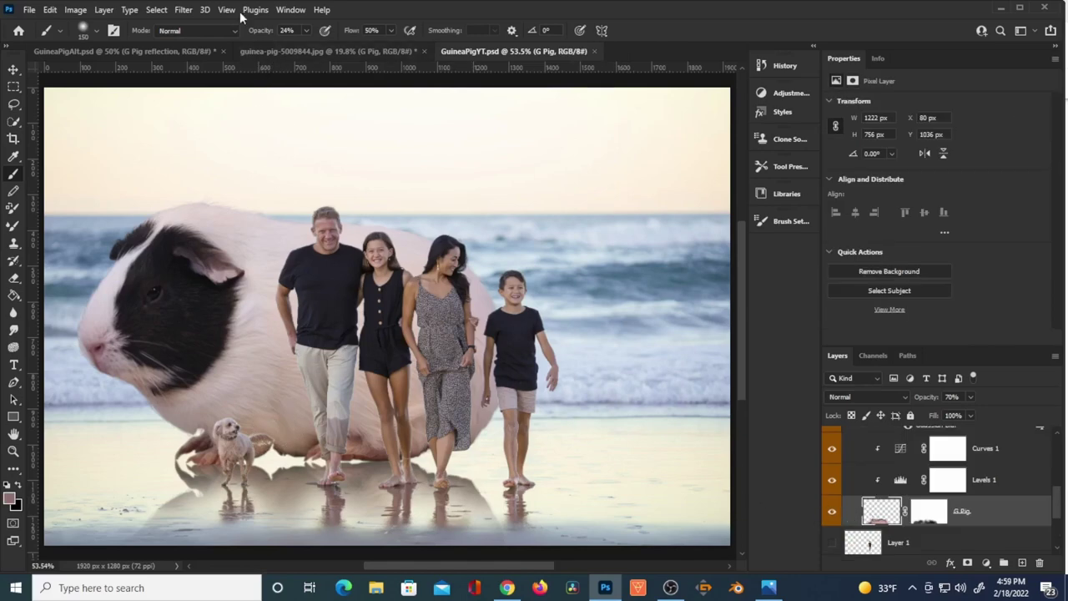
click(185, 11)
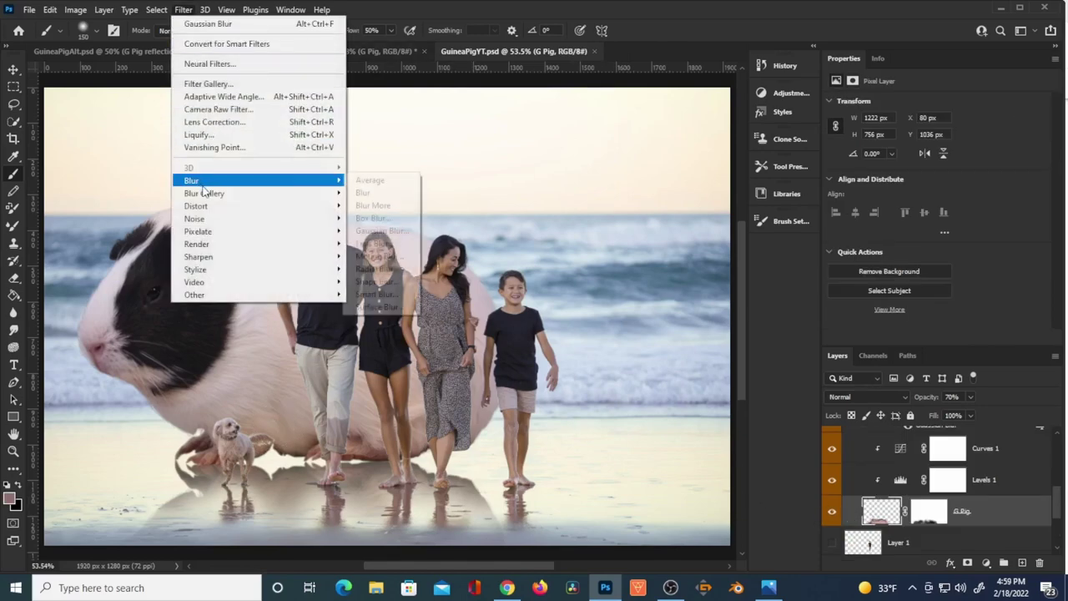
mouse_move(204, 193)
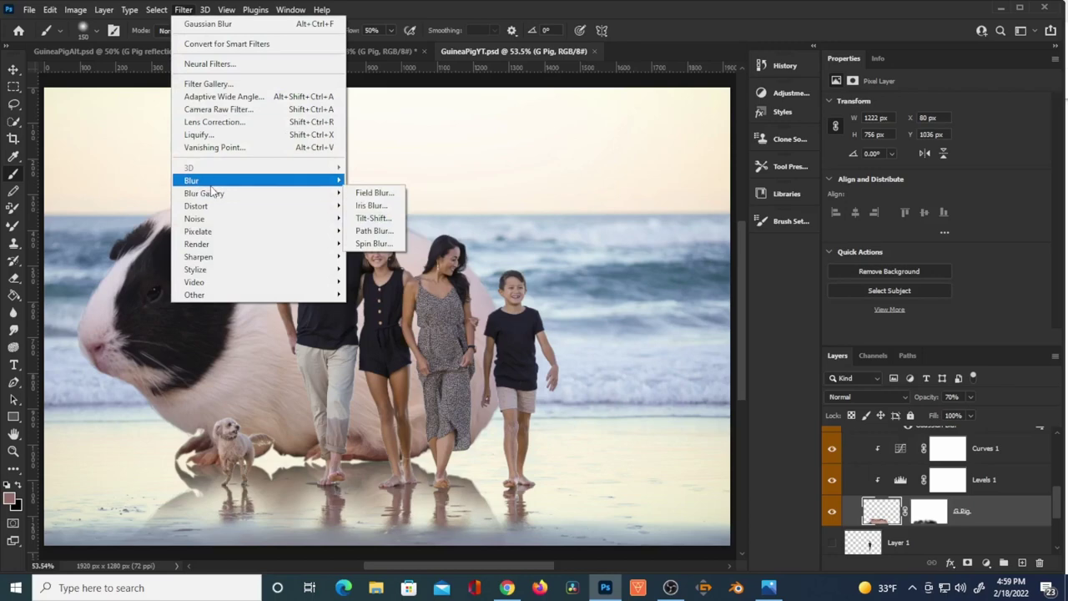
click(374, 193)
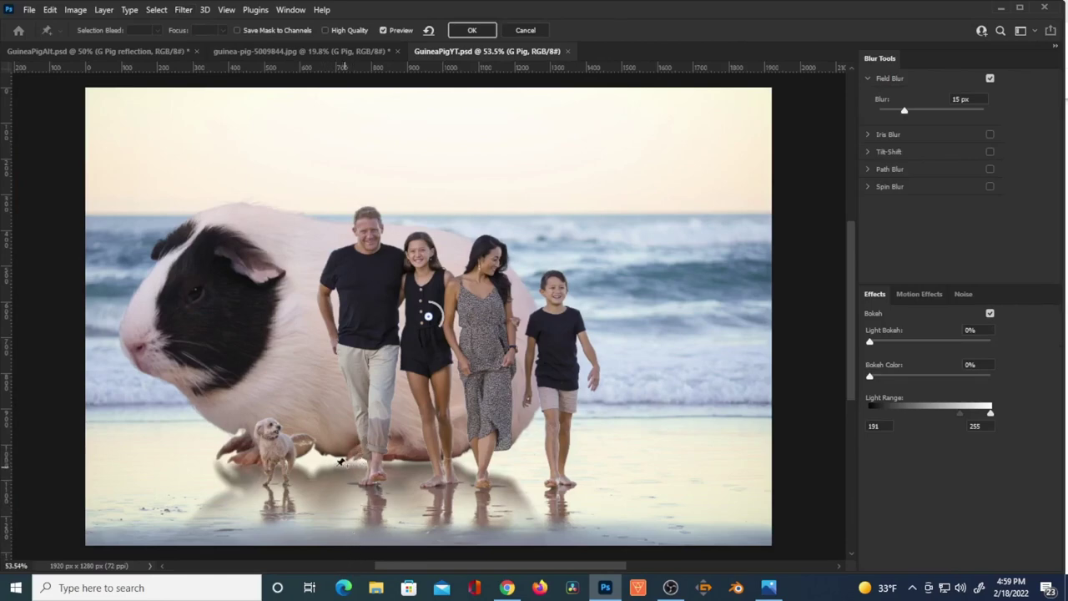
click(252, 464)
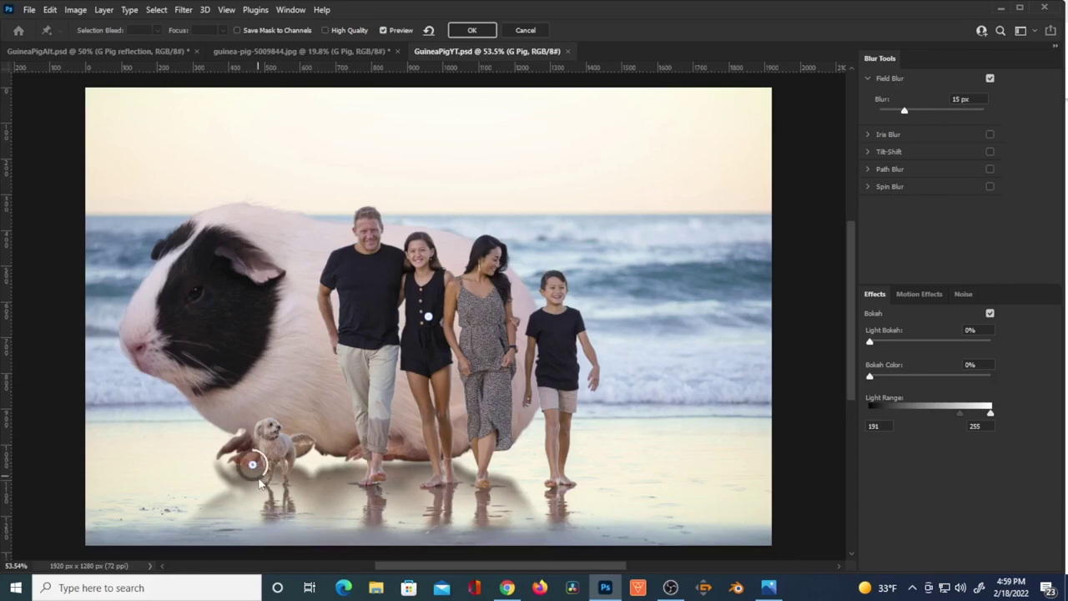
click(252, 542)
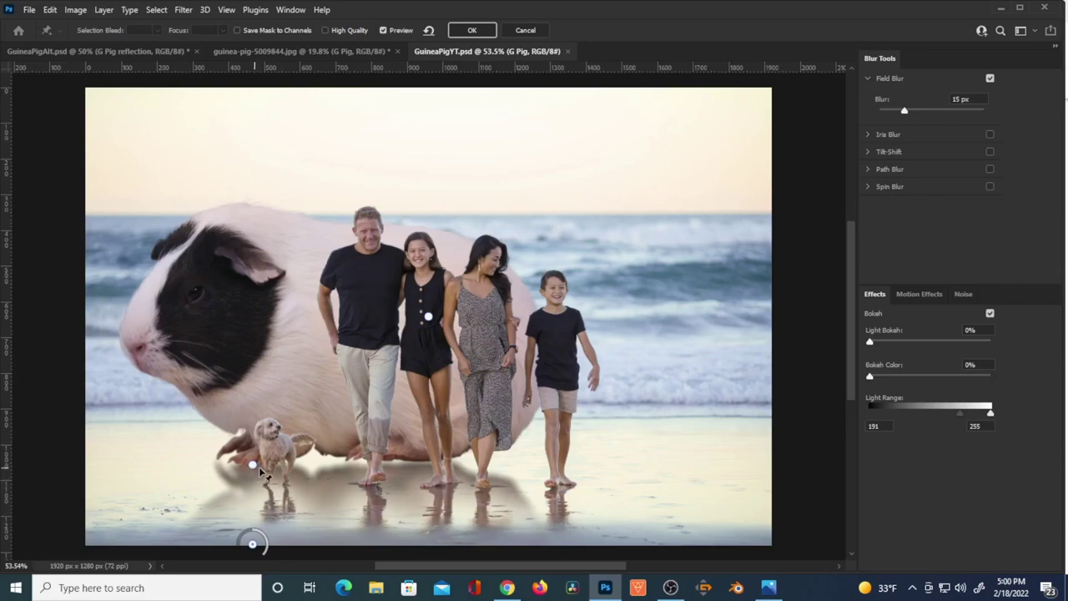
mouse_move(903, 112)
mouse_down()
mouse_move(875, 116)
mouse_move(895, 116)
mouse_up()
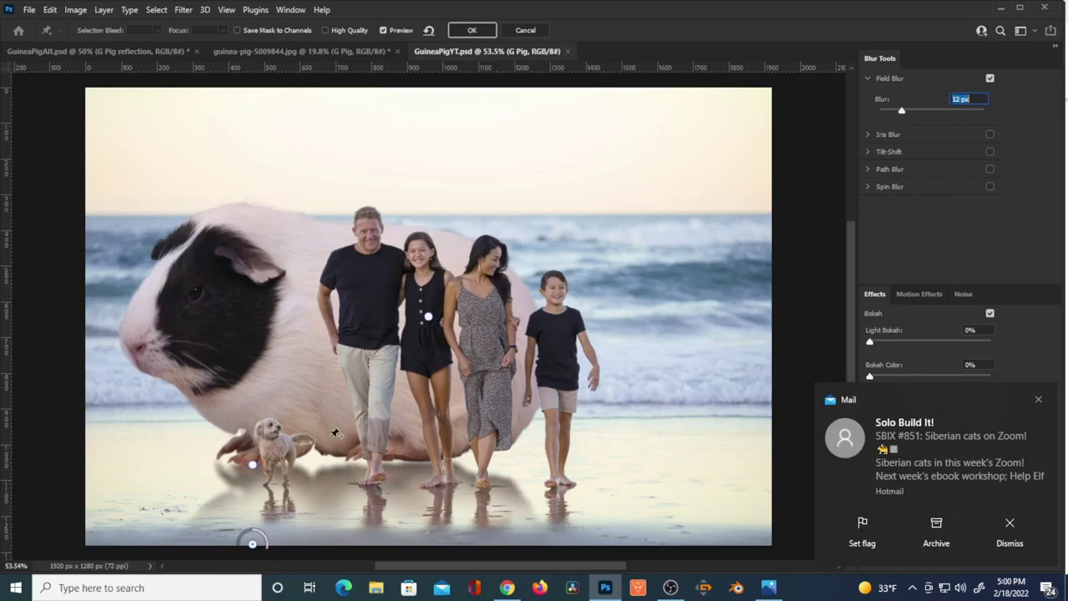
- Set the front-foot pin to 0 px, add a low-blur pin at the rear foot and a 15 px pin below it, and apply the Field Blur
click(252, 464)
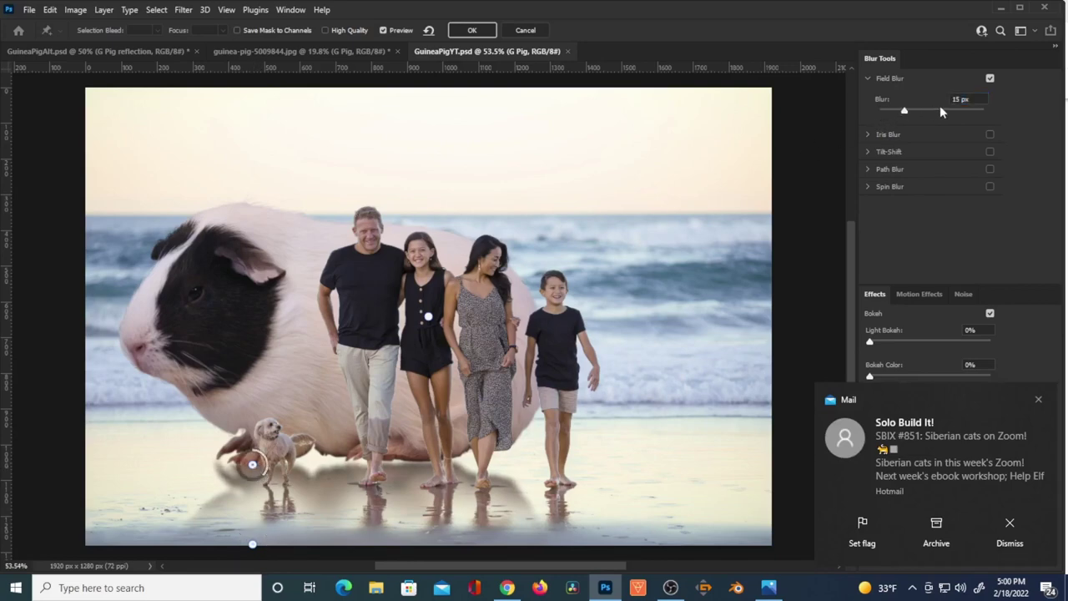
drag(906, 115, 868, 115)
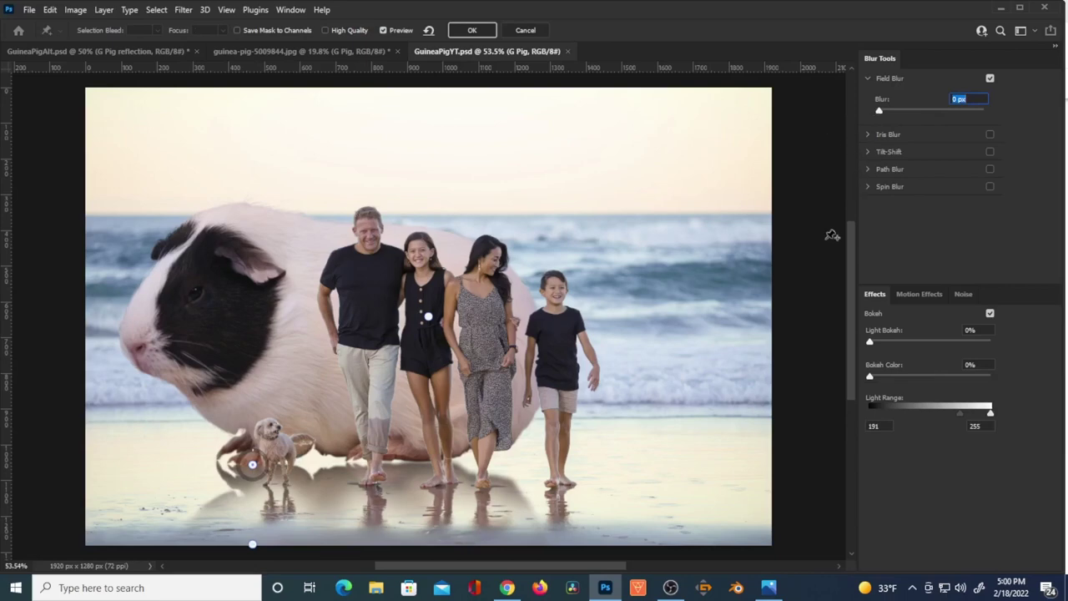
click(456, 463)
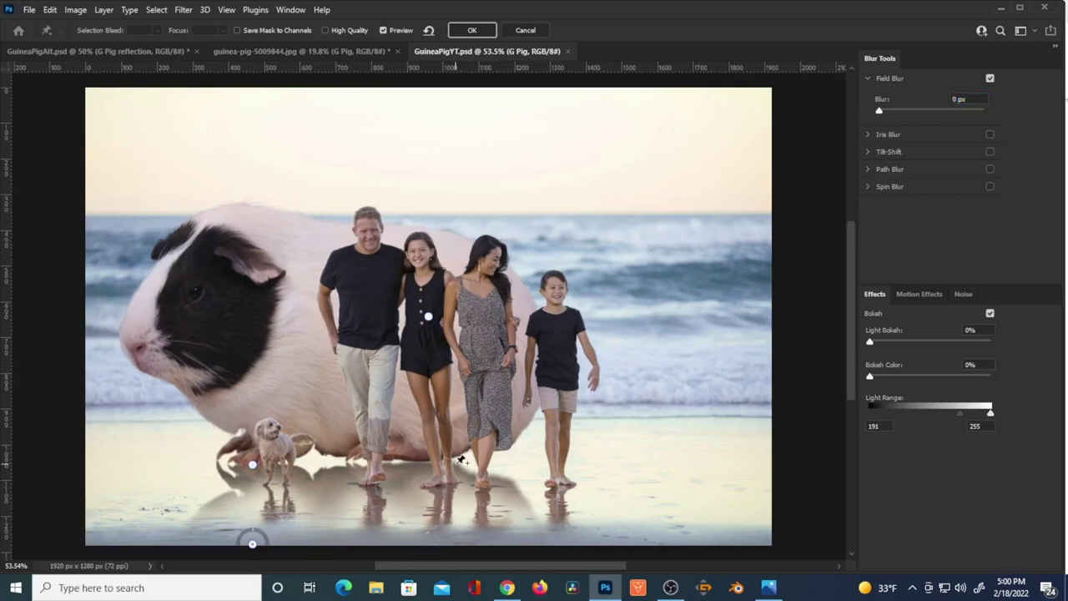
drag(910, 109, 891, 109)
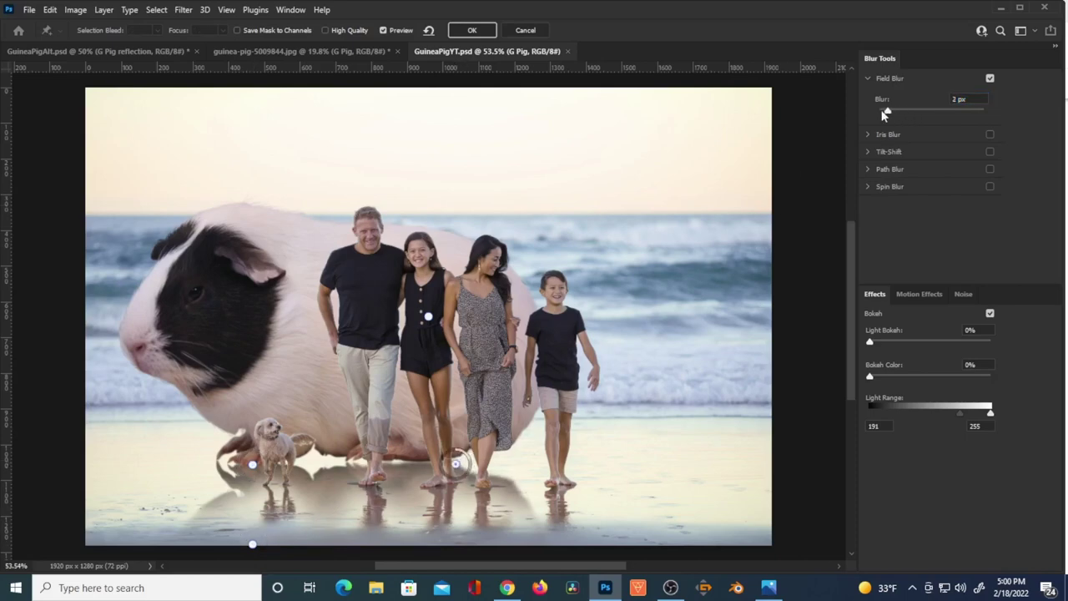
click(515, 540)
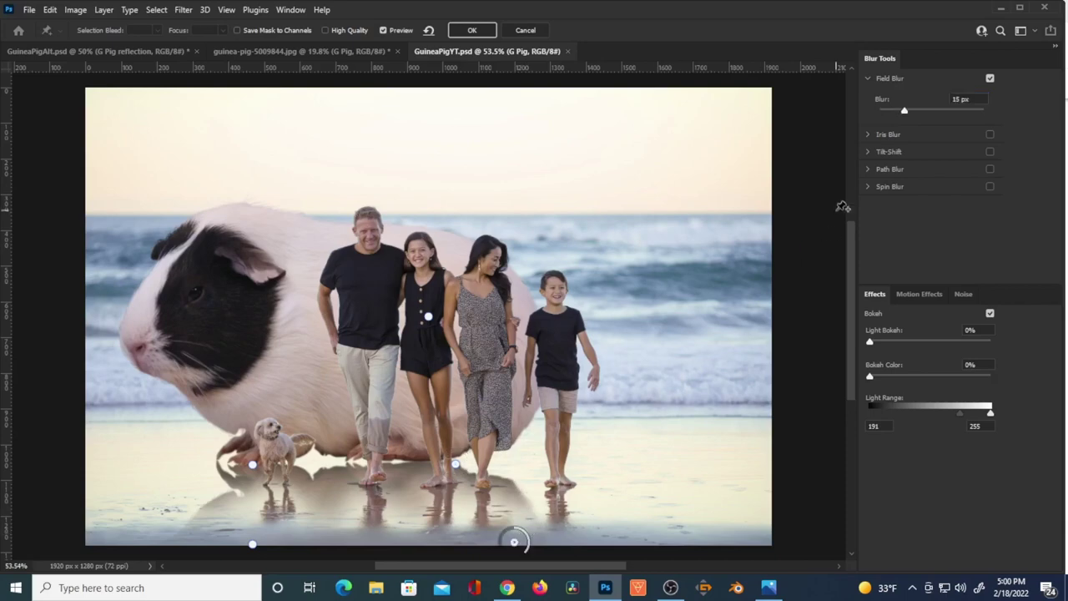
key(Return)
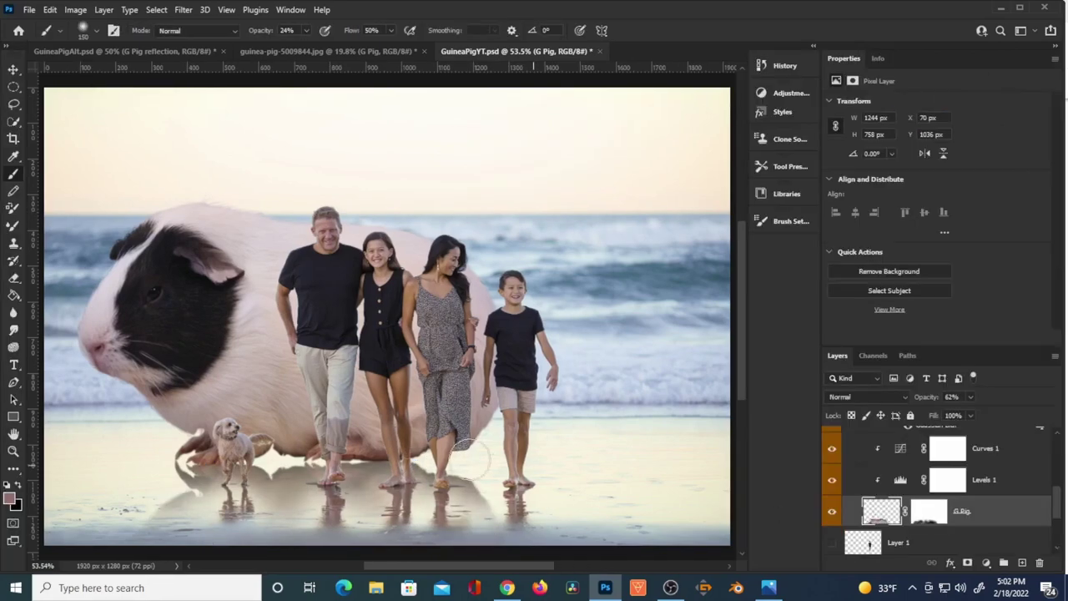
- Smudge the lower part of the guinea pig's reflection with the Smudge tool, working on the layer's pixels
click(14, 334)
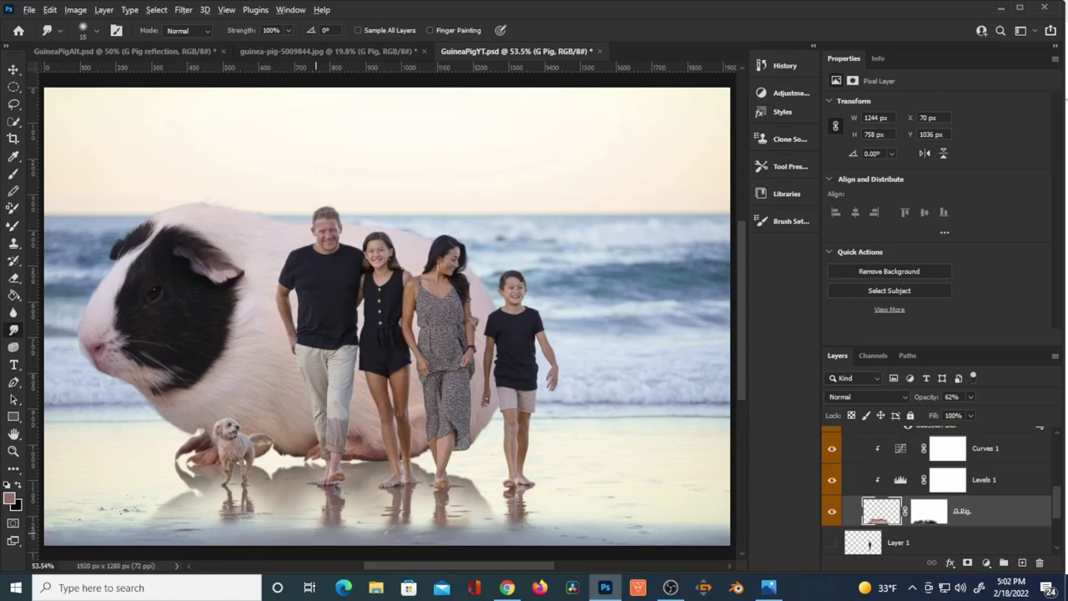
scroll(304, 539, up, 5)
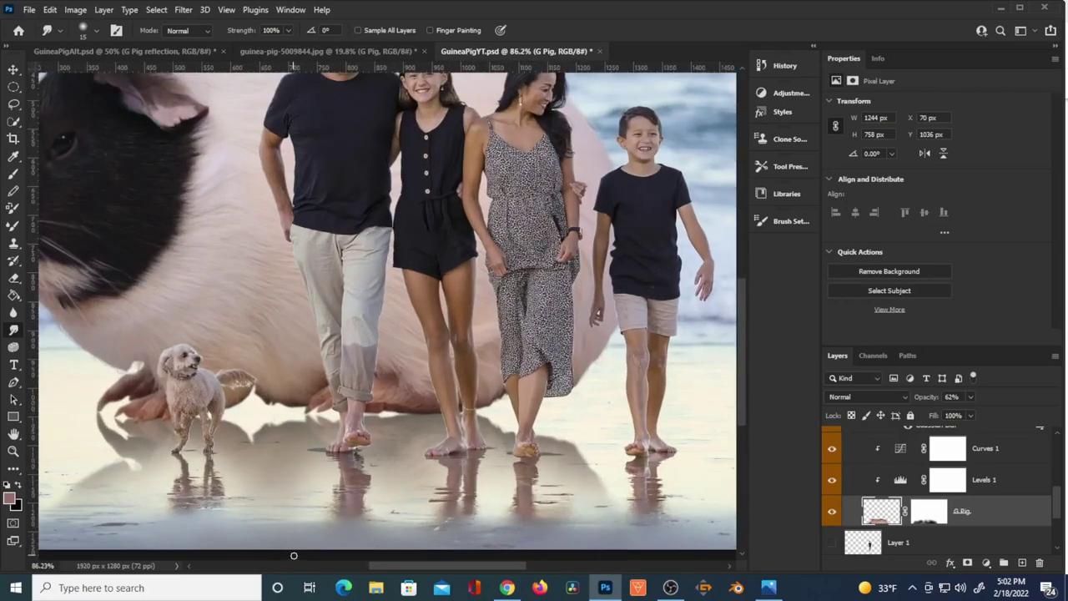
drag(283, 517, 340, 509)
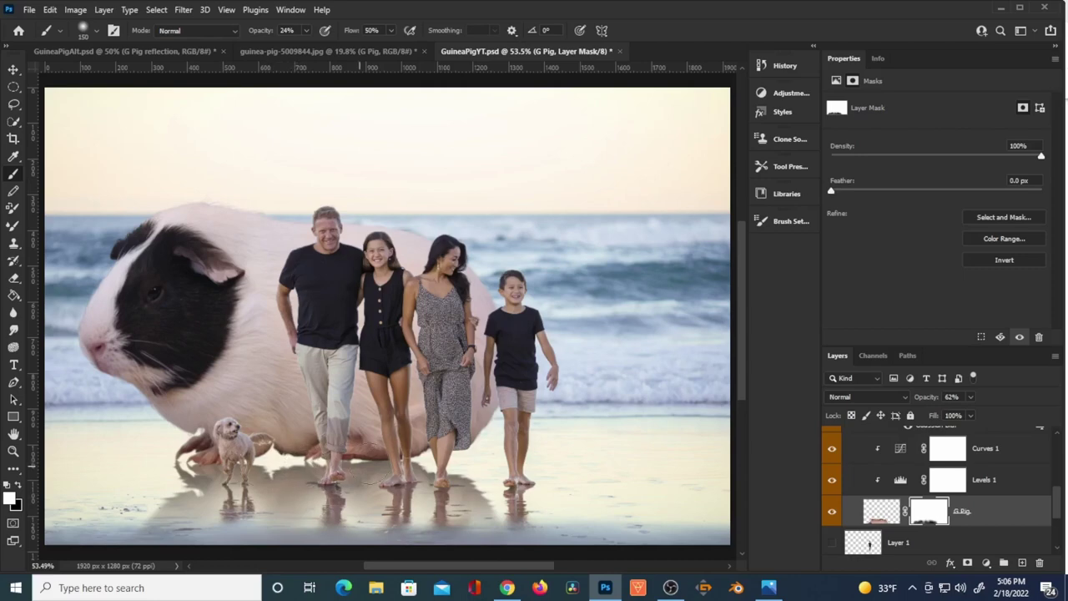
click(877, 511)
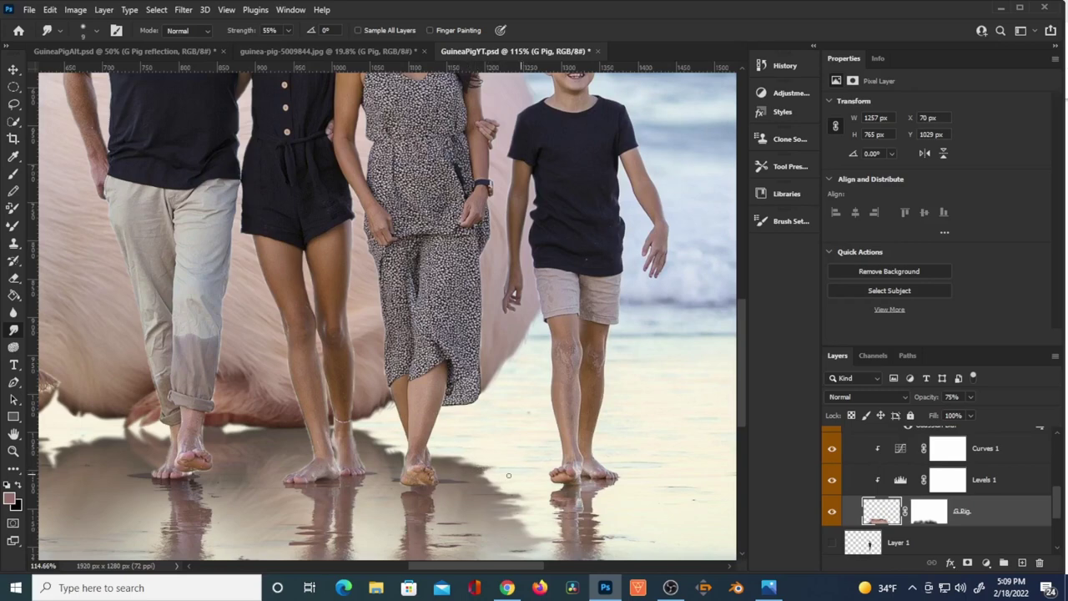
- Add an empty layer above Layer 1, just below the reflection group, and name it "Contact shadow Pig"
key(ctrl+0)
click(889, 543)
scroll(905, 547, down, 1)
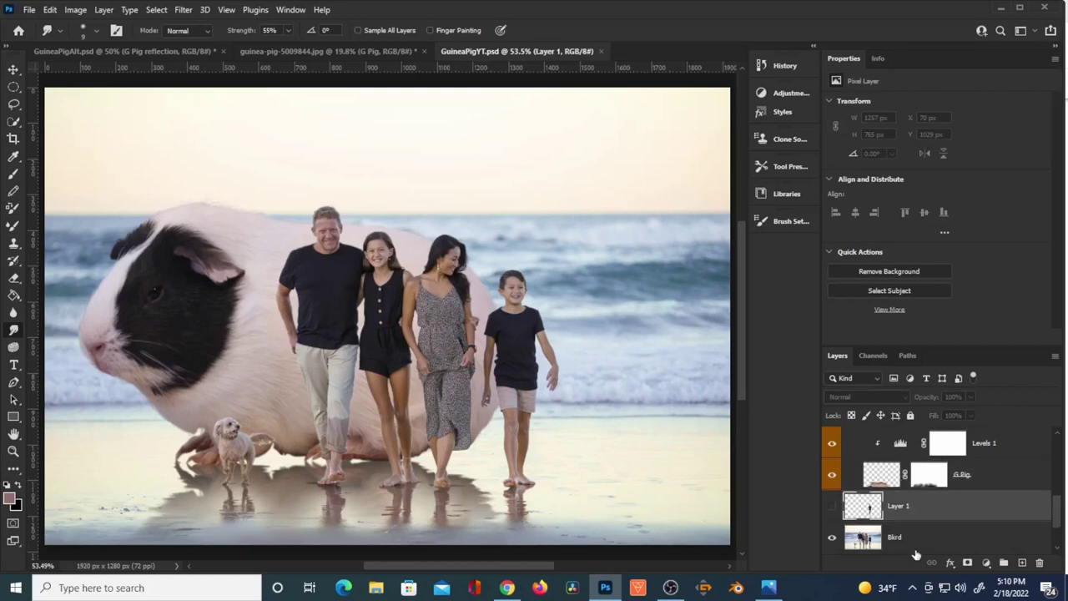
click(1022, 565)
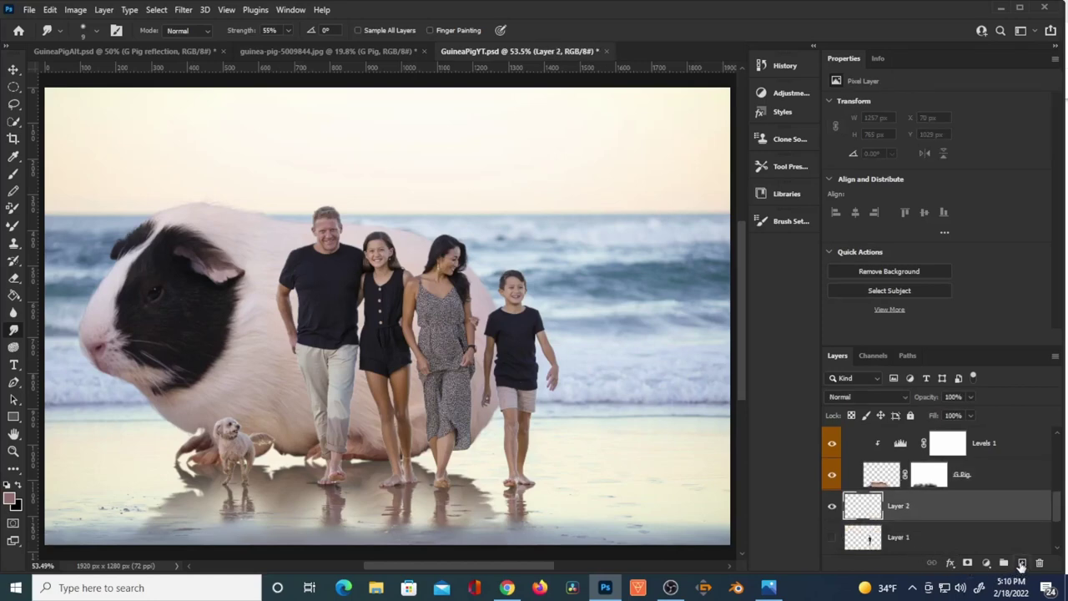
double_click(898, 506)
text(Contact shadow Pig)
key(Return)
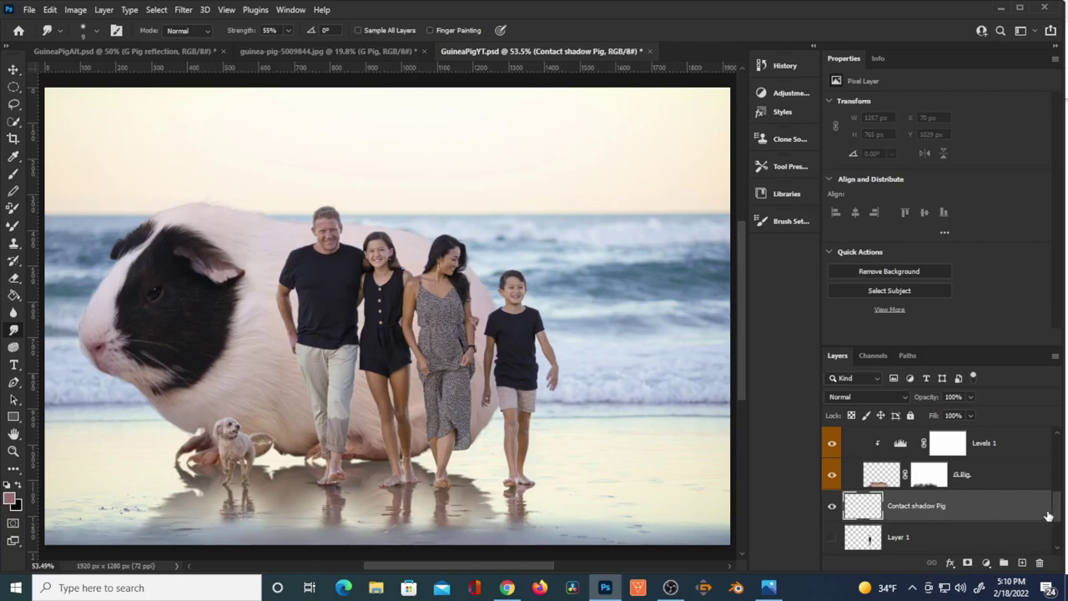
- Paint a contact shadow beneath the guinea pig's body and feet with a black (000000) brush at 12% opacity
key(b)
click(10, 499)
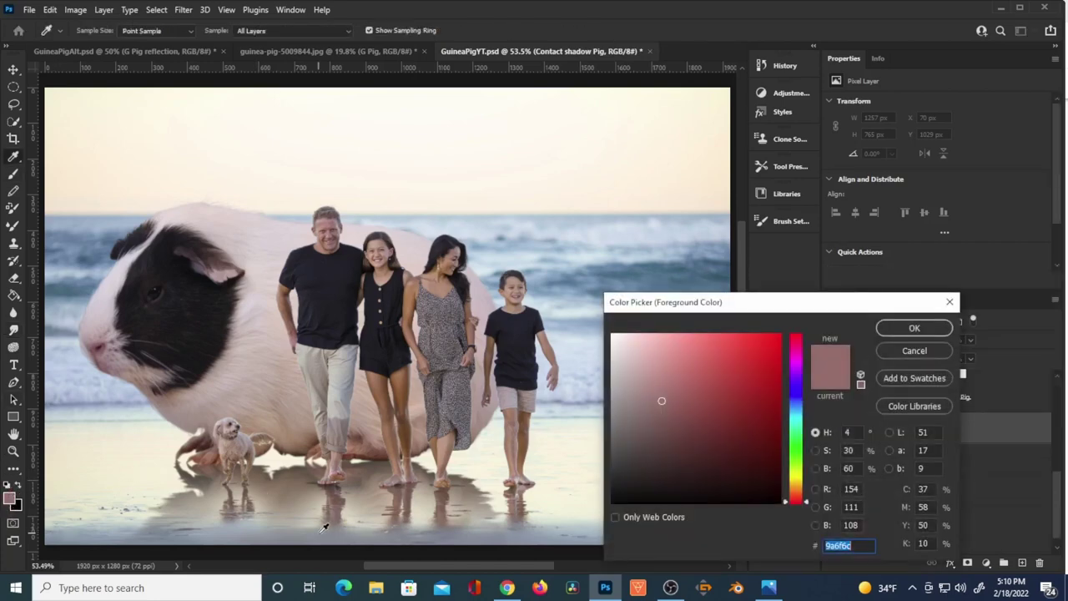
click(613, 500)
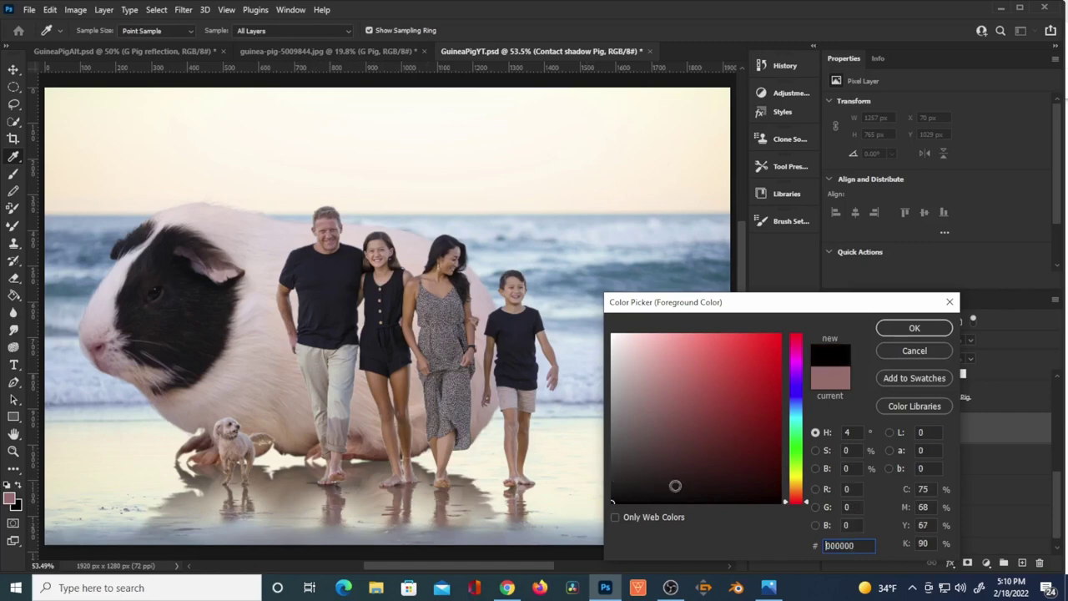
click(915, 328)
key(b)
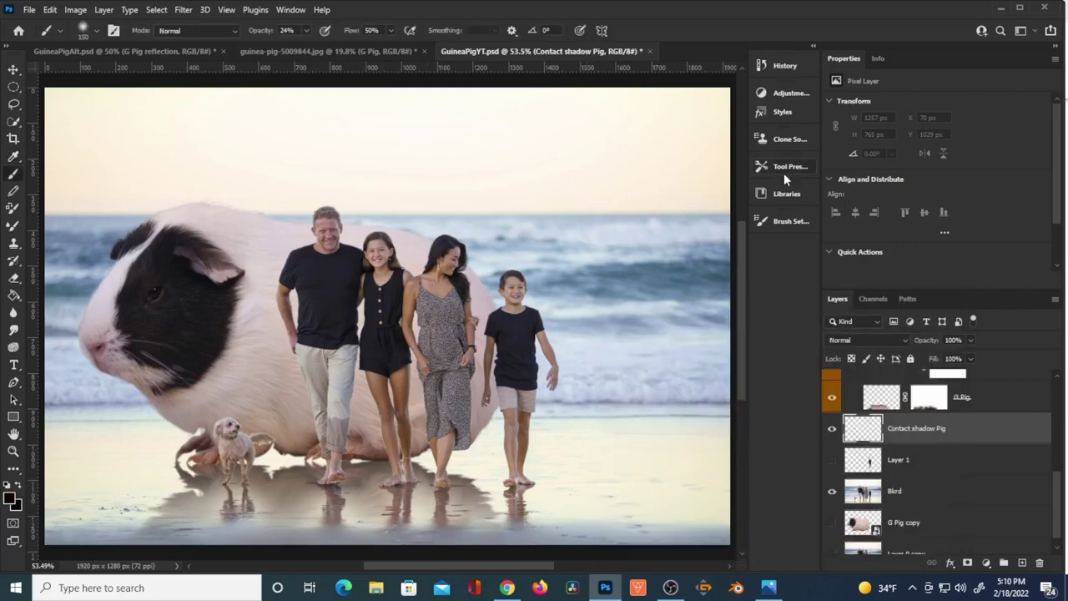
key(1)
key(2)
mouse_move(372, 461)
mouse_down()
mouse_move(433, 460)
mouse_move(200, 464)
mouse_up()
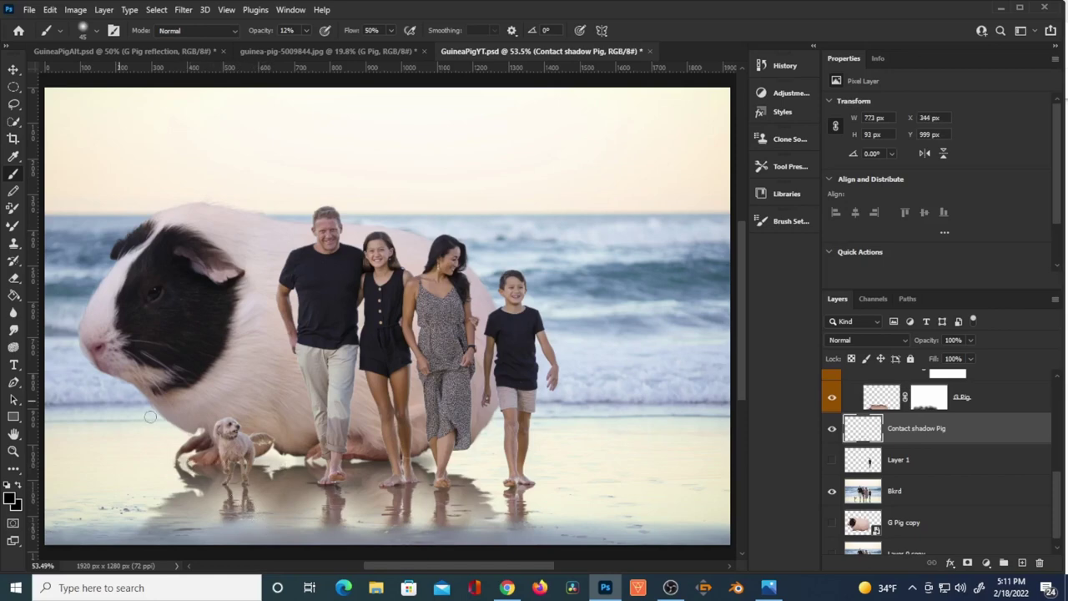
- Build up the contact shadow under the guinea pig with the brush at 5% opacity and 30% flow, and add a mask to its layer
key(0)
key(5)
key(shift+3)
drag(421, 458, 456, 456)
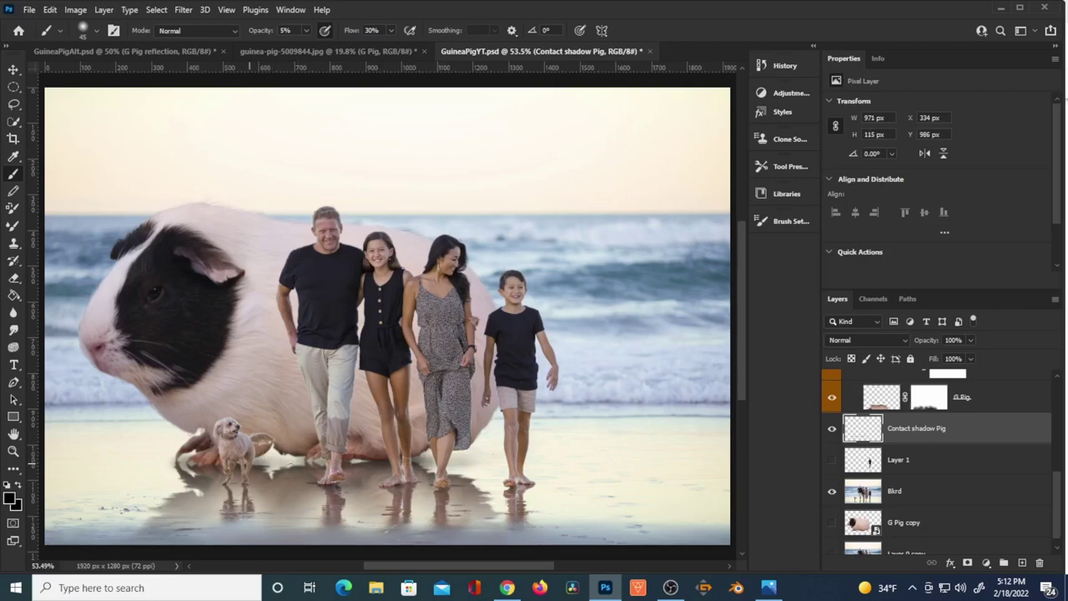
mouse_move(265, 466)
mouse_down()
mouse_move(194, 465)
mouse_move(319, 461)
mouse_move(393, 476)
mouse_move(421, 460)
mouse_up()
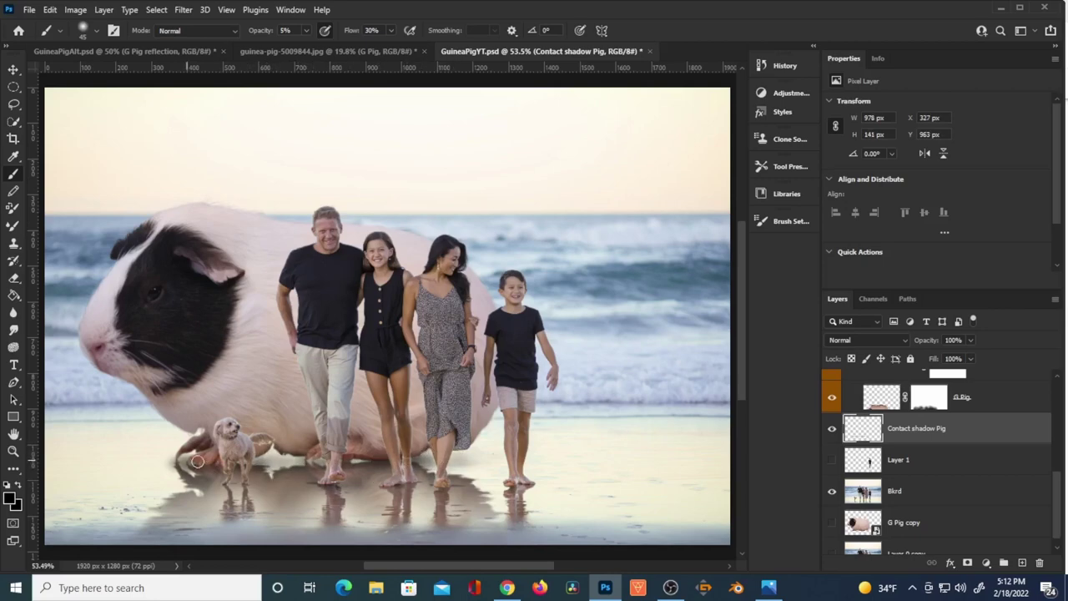
click(967, 563)
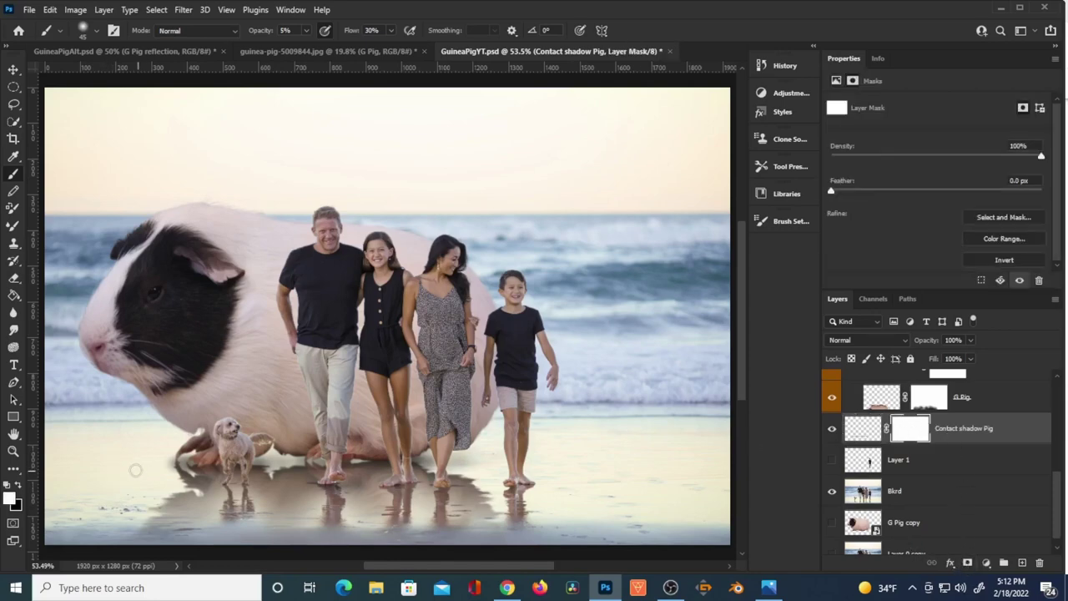
key(x)
- Add a Curves adjustment clipped to the G Pig layer, named "Darken", and pull the curve's highlights down to darken the guinea pig
ctrl+click(528, 489)
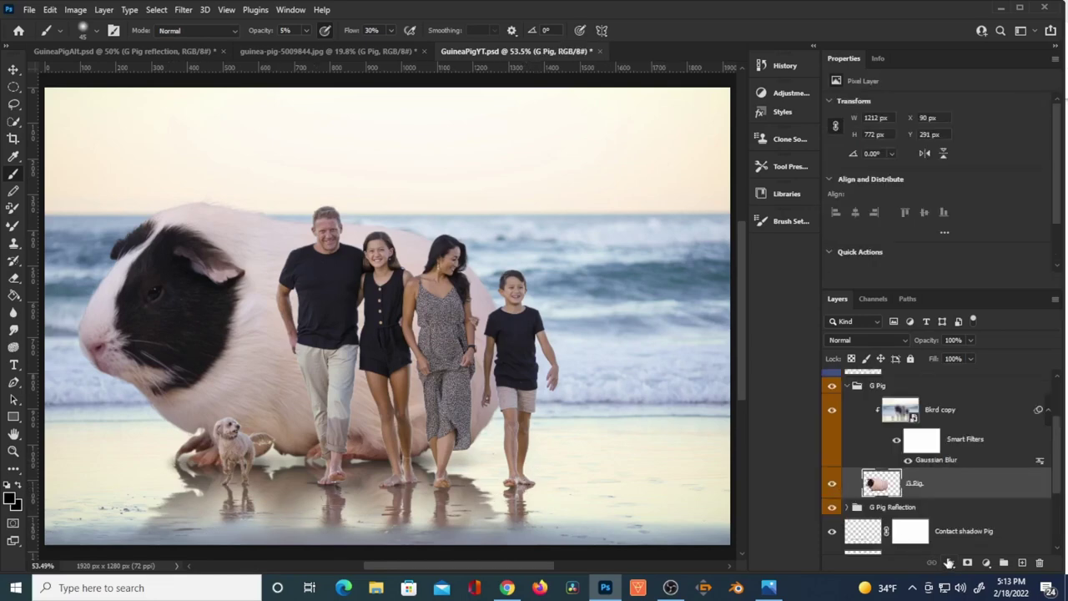
click(986, 562)
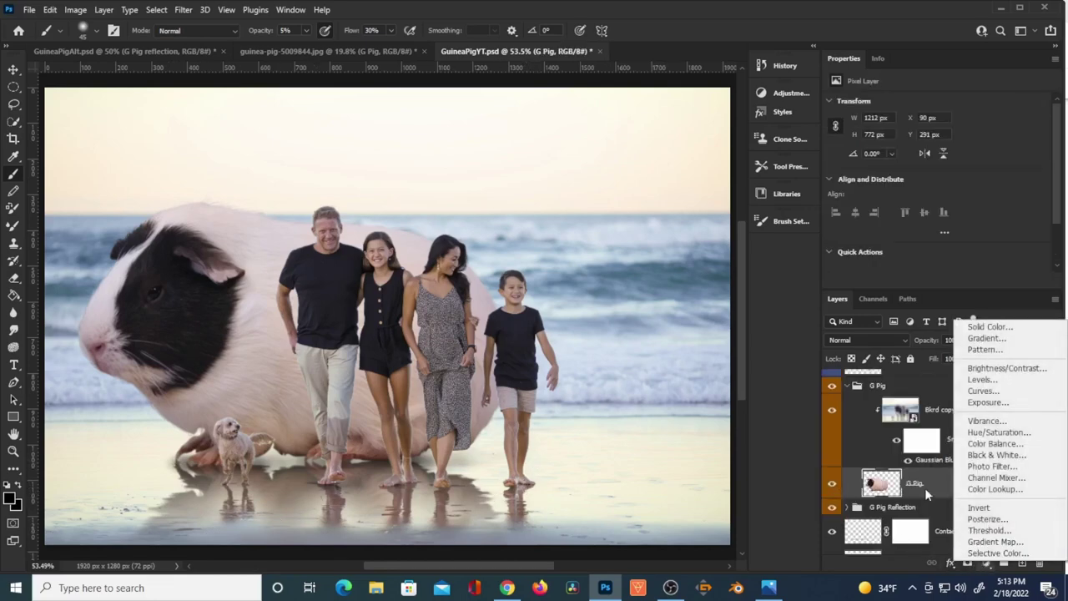
click(982, 390)
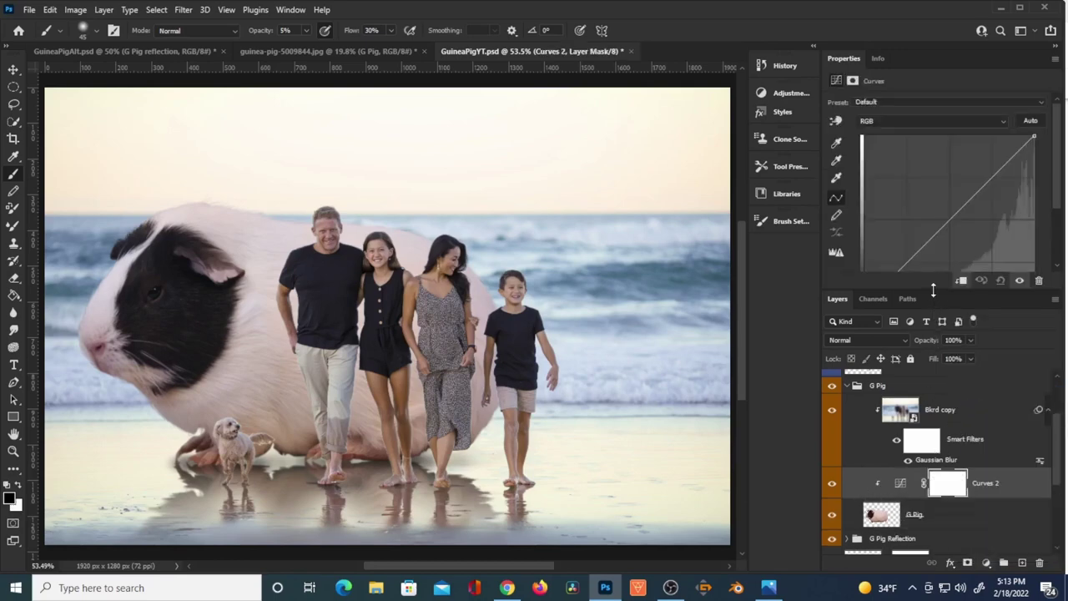
drag(936, 301, 936, 356)
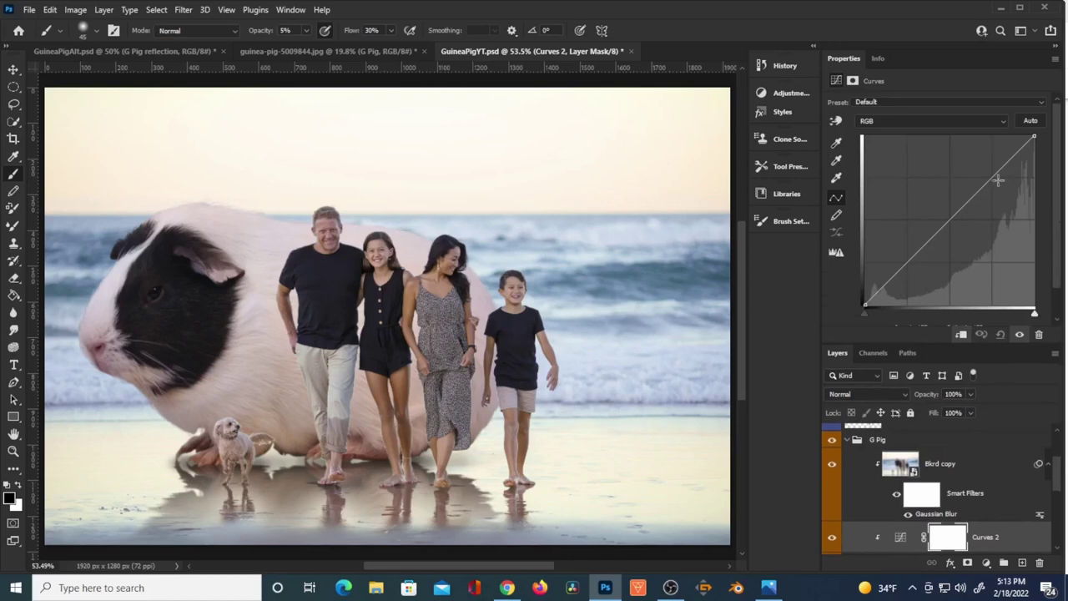
drag(987, 179, 997, 210)
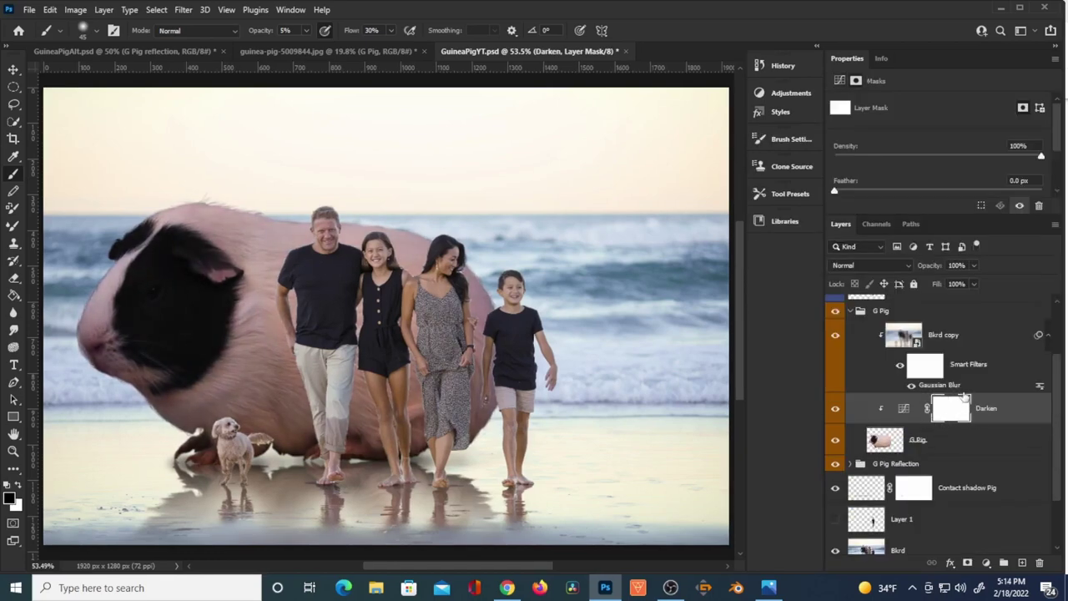
- Invert the Darken layer's mask to black and make white the painting colour
key(ctrl+i)
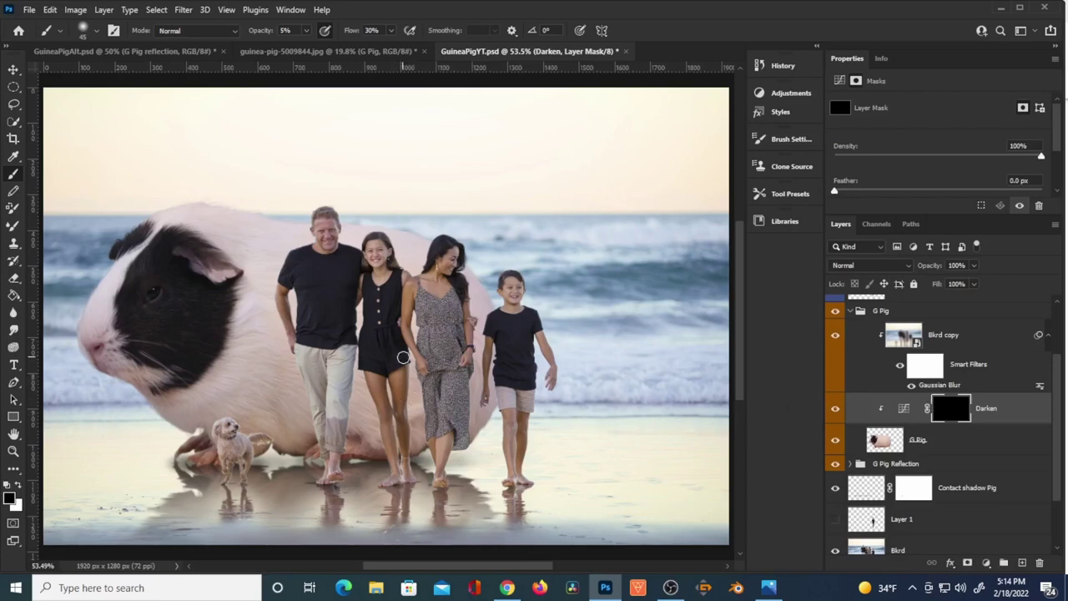
key(x)
mouse_move(253, 33)
mouse_down()
mouse_move(328, 35)
mouse_move(425, 106)
mouse_up()
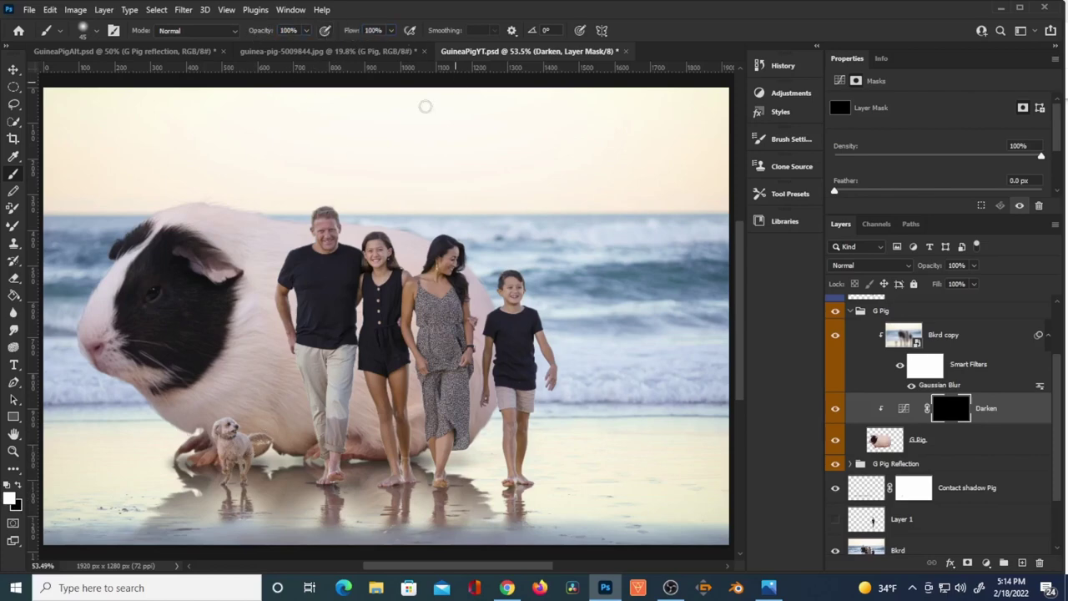
mouse_move(275, 391)
mouse_down()
mouse_move(275, 454)
mouse_move(271, 201)
mouse_move(224, 387)
mouse_up()
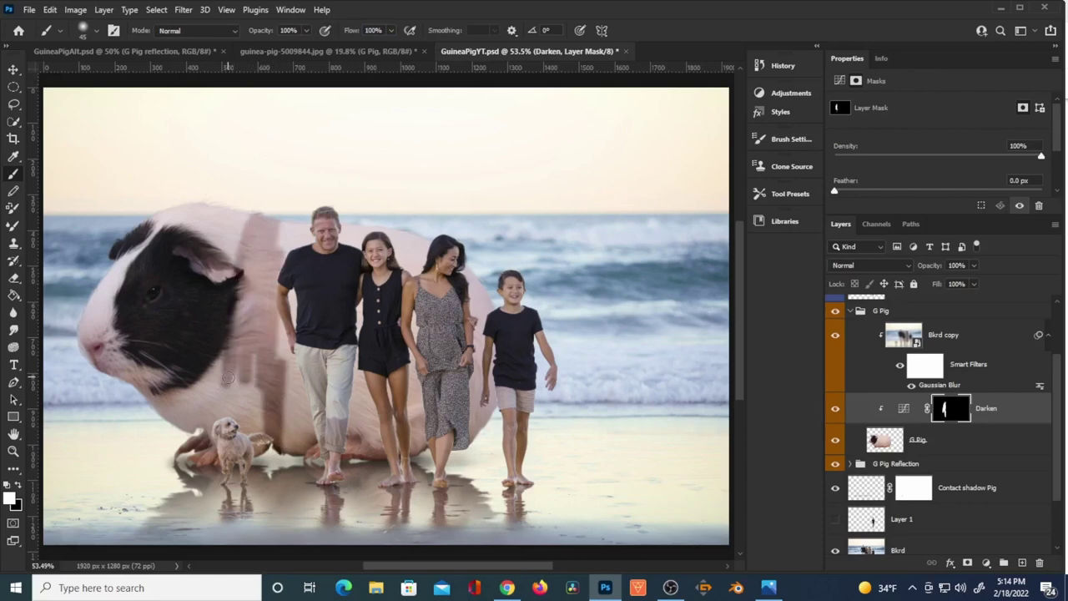
key(ctrl+BackSpace)
- Darken the guinea pig's lower body, belly and chin by painting white on the Darken mask with the brush at 20% opacity and 40% flow
click(376, 31)
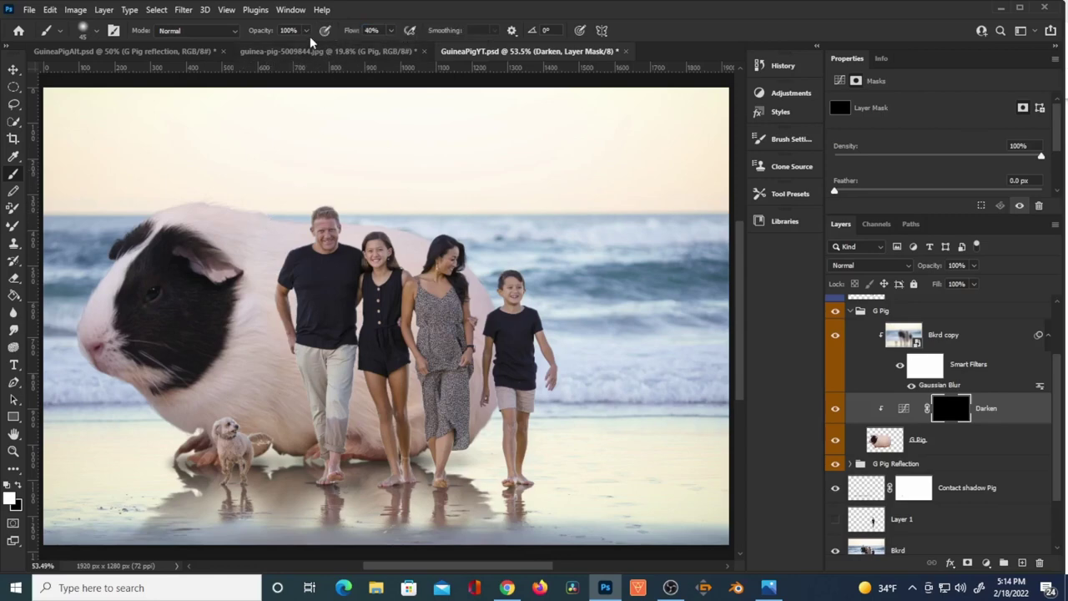
key(2)
key(7)
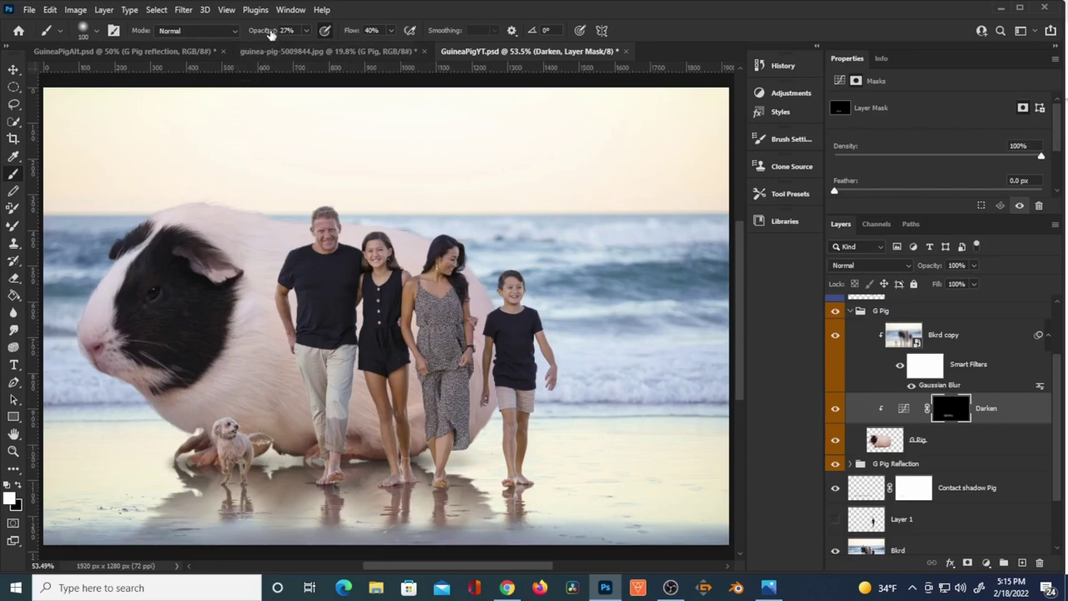
drag(265, 33, 250, 35)
mouse_move(286, 454)
mouse_down()
mouse_move(202, 457)
mouse_move(186, 420)
mouse_move(138, 389)
mouse_up()
key(2)
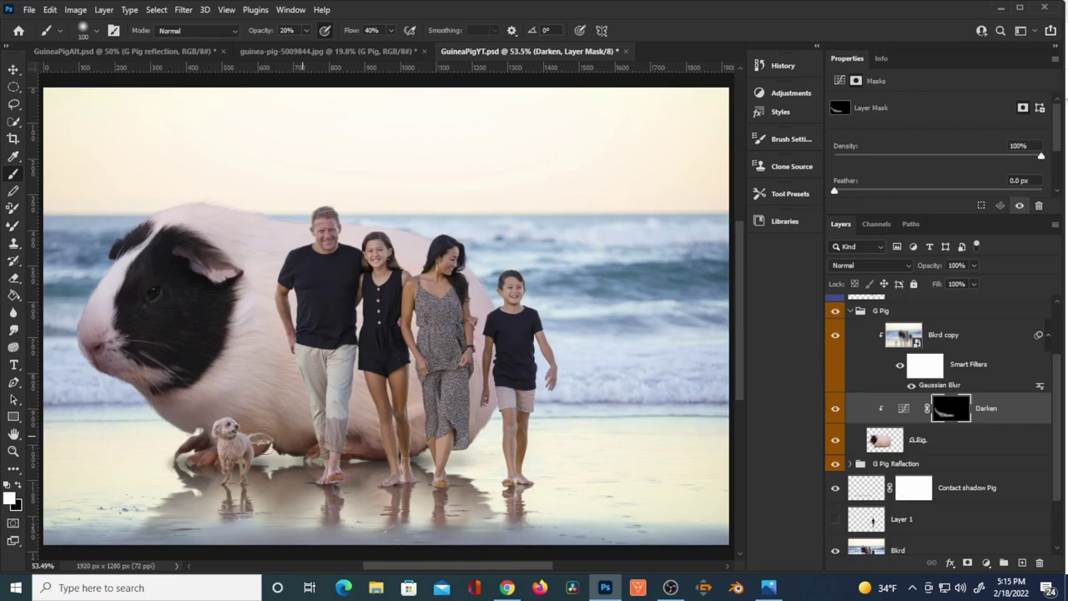
drag(267, 451, 167, 443)
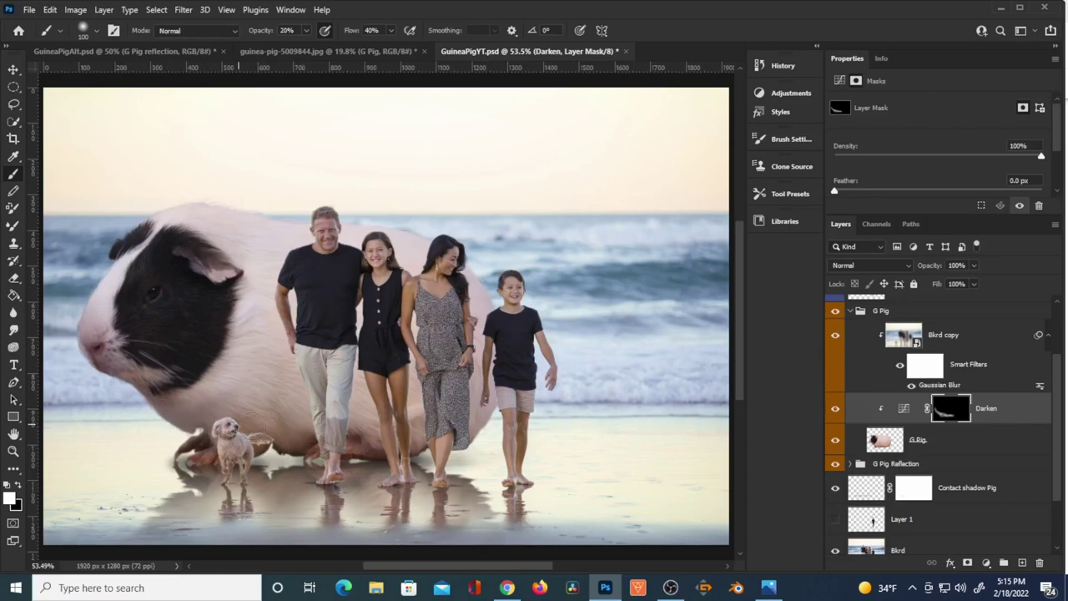
click(835, 409)
click(835, 409)
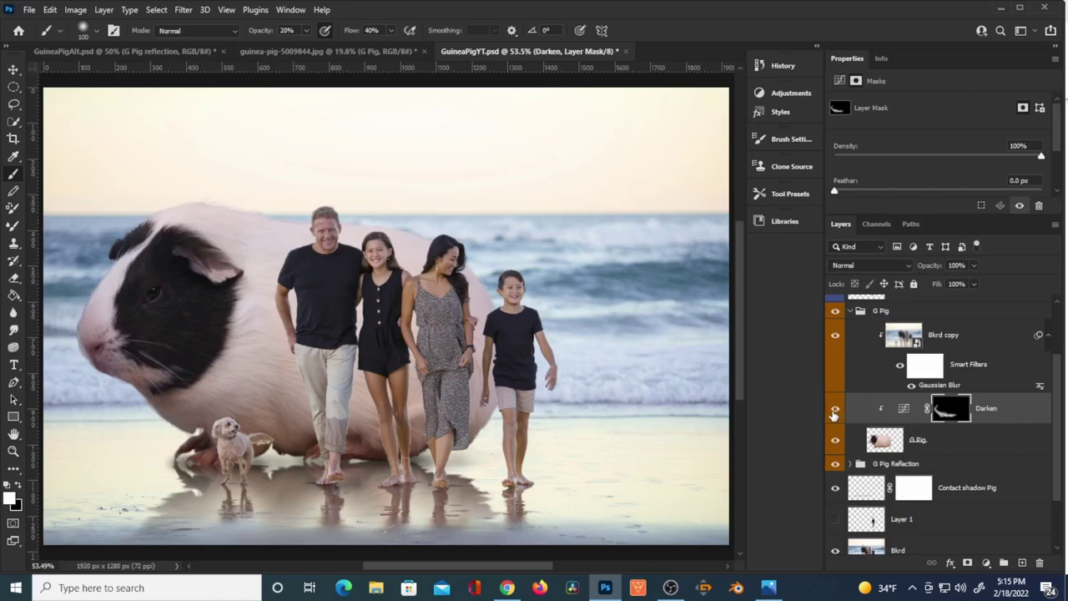
- Add an empty layer at the very top of the layer stack and name it "Sun"
scroll(833, 414, up, 3)
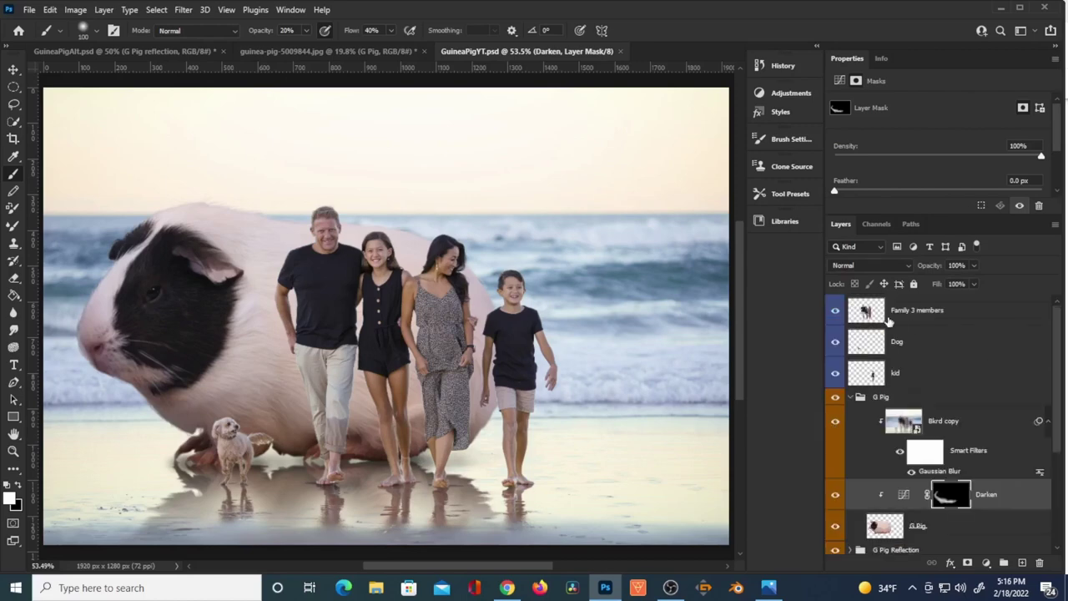
key(alt+period)
click(1023, 563)
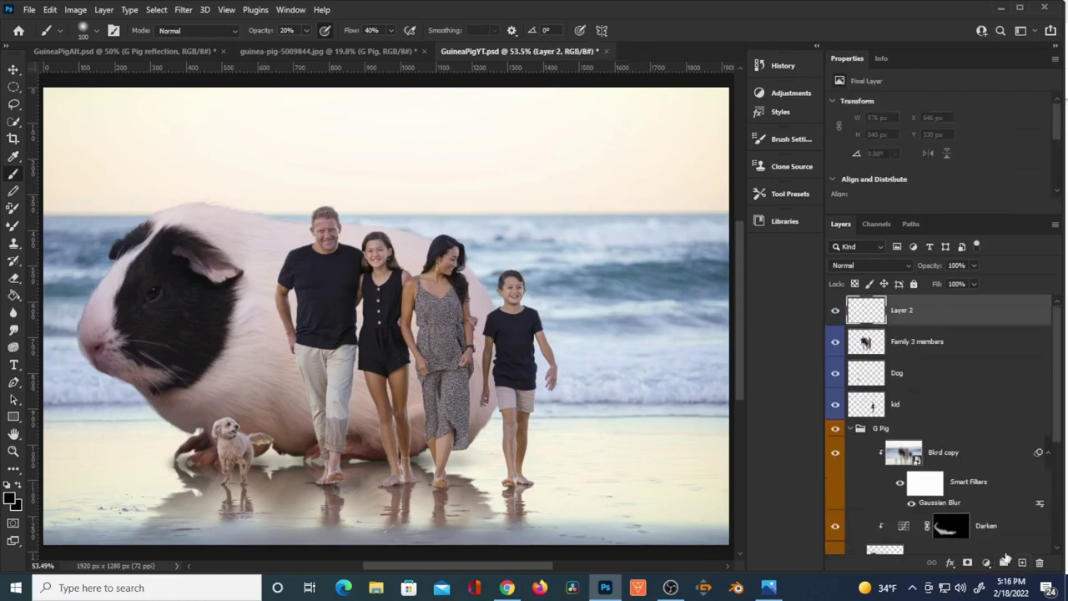
double_click(903, 310)
text(Sun)
key(Return)
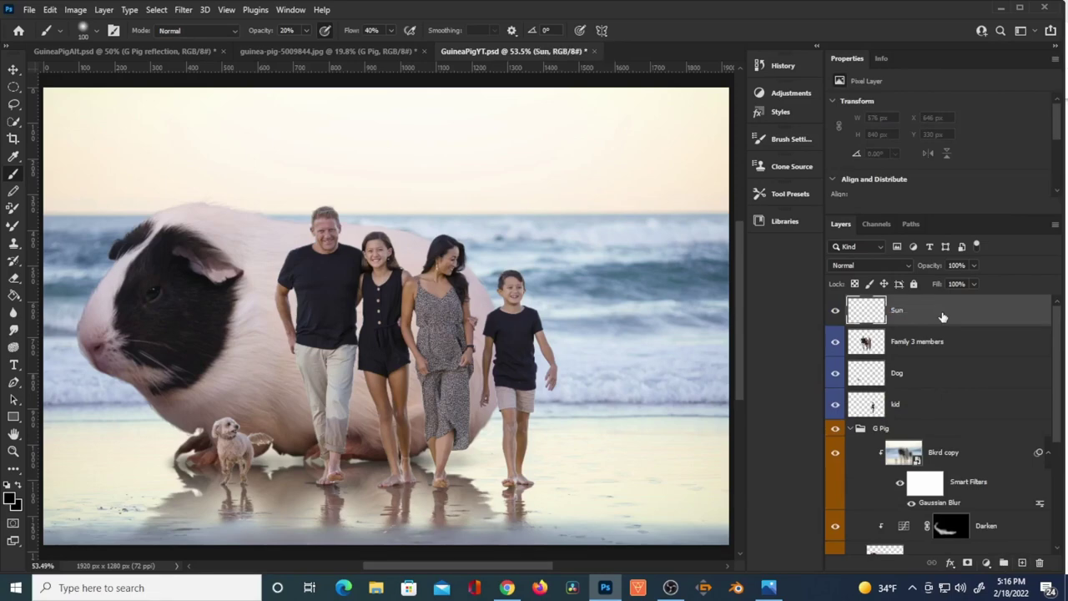
- Enlarge the soft round brush to 1500 px for painting a wide glow on the Sun layer
scroll(358, 434, down, 5)
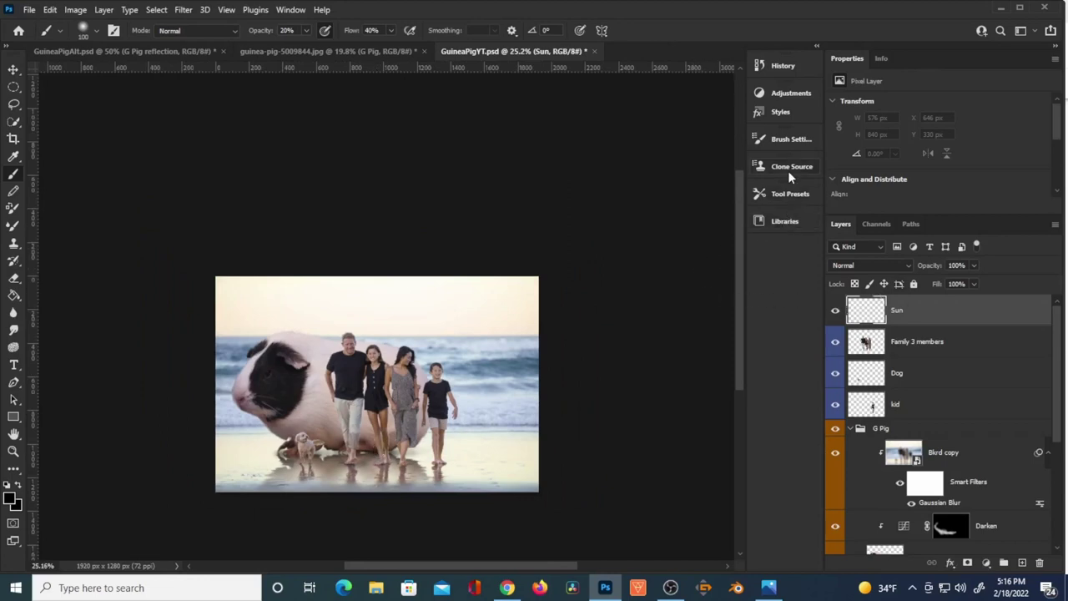
click(790, 140)
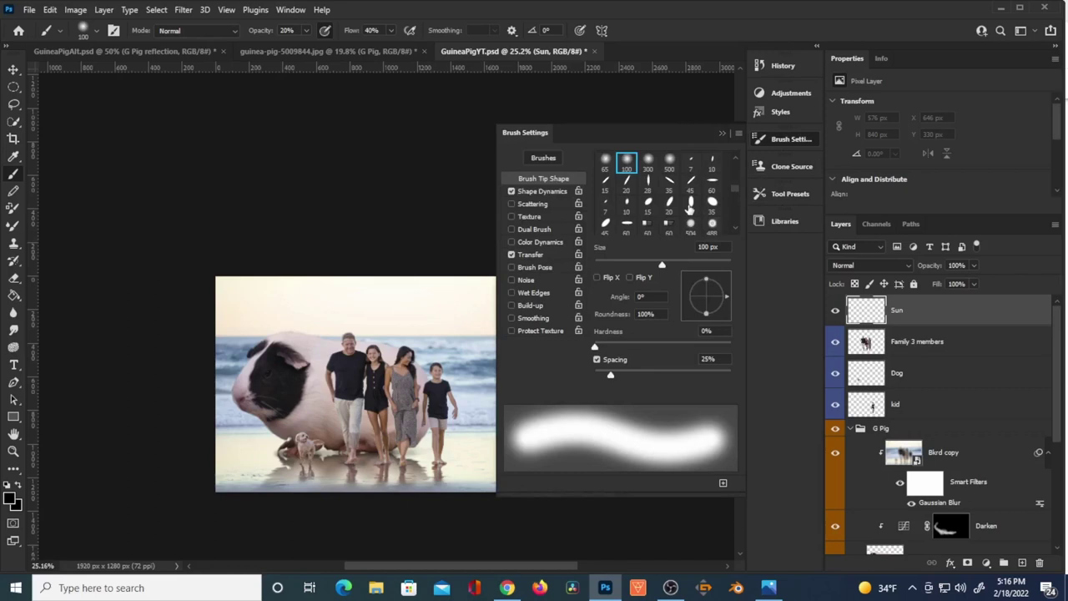
click(721, 133)
key(bracketright)
key(bracketright)
key(bracketright)
key(bracketright)
key(bracketright)
key(bracketright)
key(bracketright)
key(bracketright)
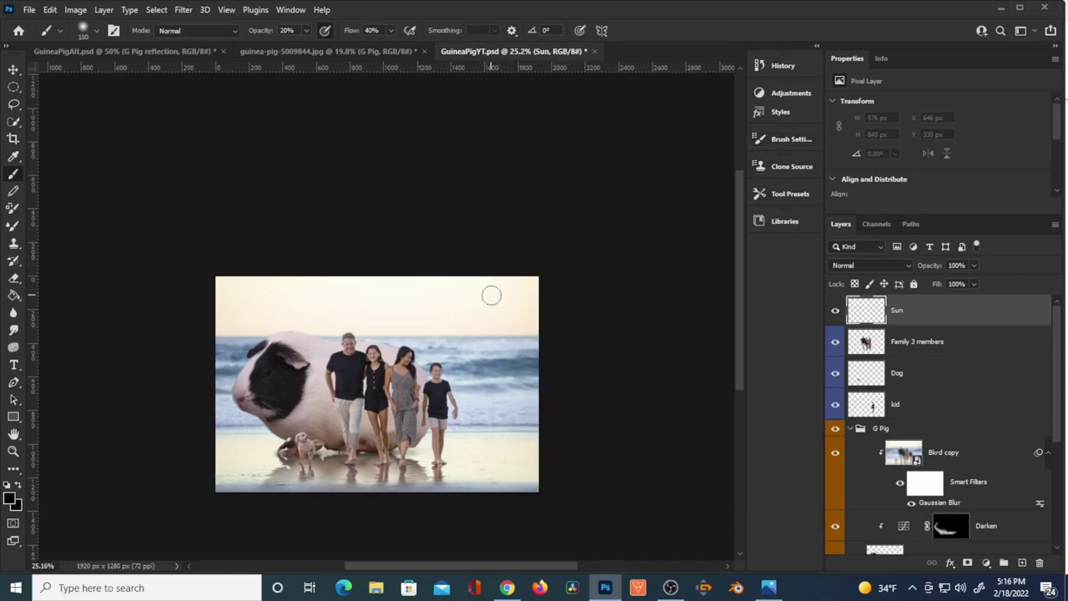
key(bracketright)
key(bracketright)
key(bracketright)
key(bracketright)
key(bracketright)
key(bracketright)
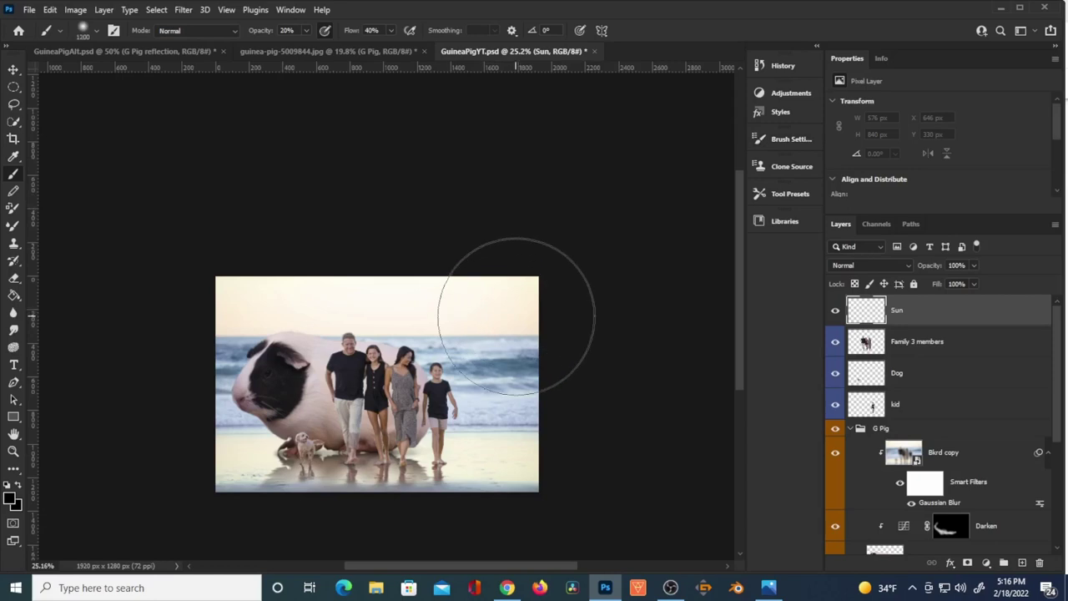
key(bracketright)
key(bracketright)
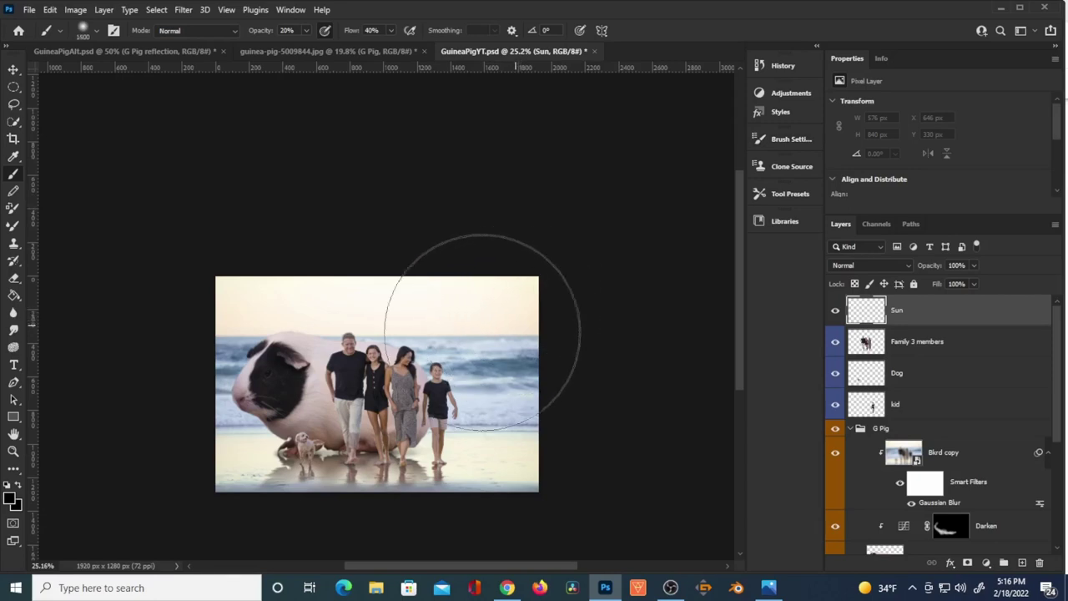
- Set the foreground colour to a pale, warm yellow at full brightness
click(10, 498)
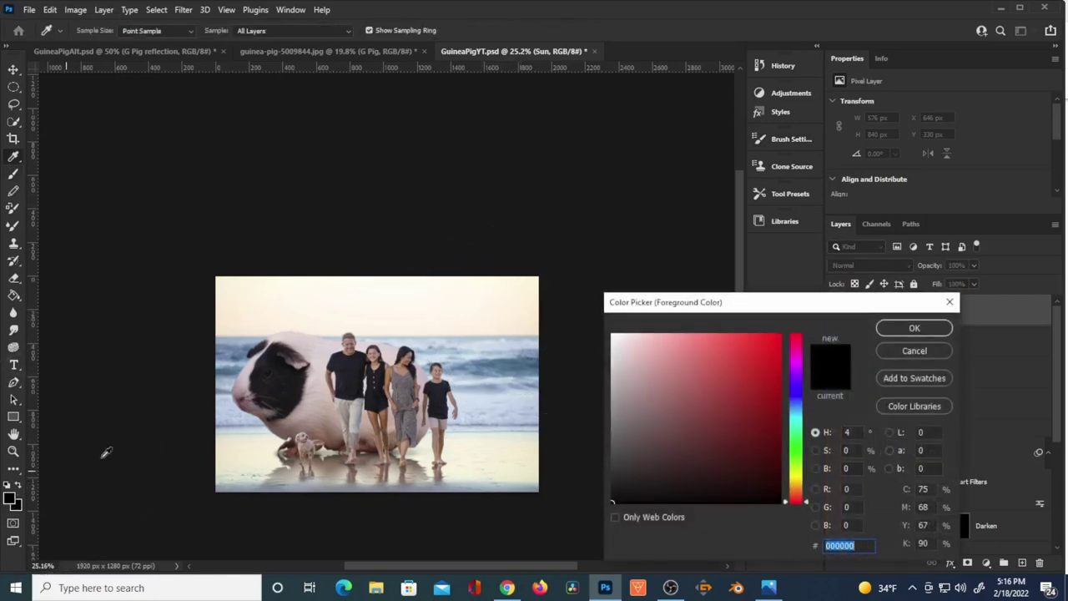
drag(798, 486, 778, 480)
drag(659, 353, 660, 324)
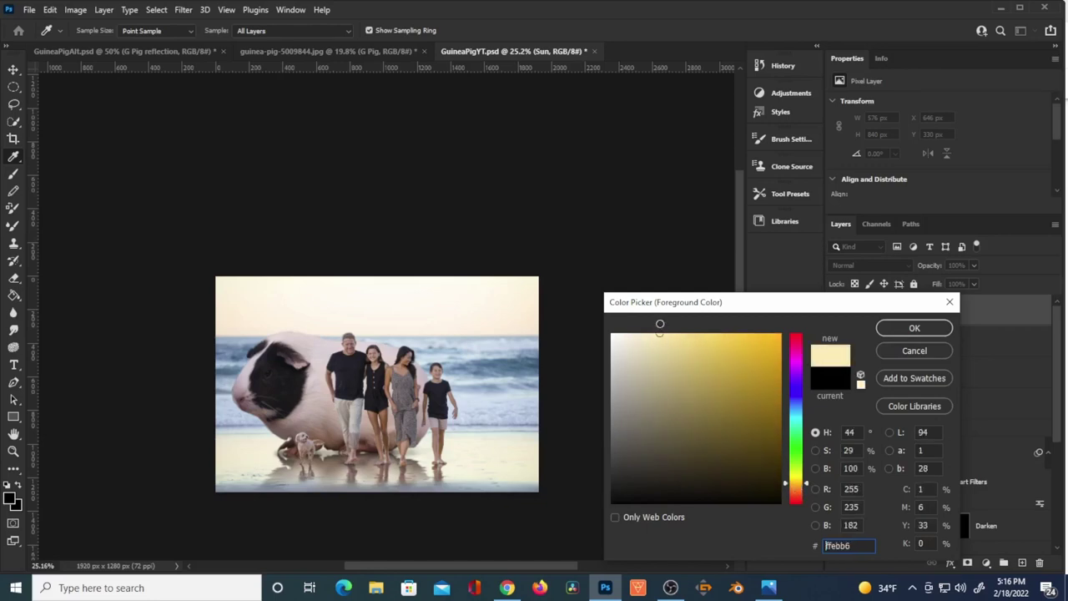
click(668, 335)
mouse_move(664, 334)
mouse_down()
mouse_move(677, 333)
mouse_move(666, 333)
mouse_up()
click(898, 333)
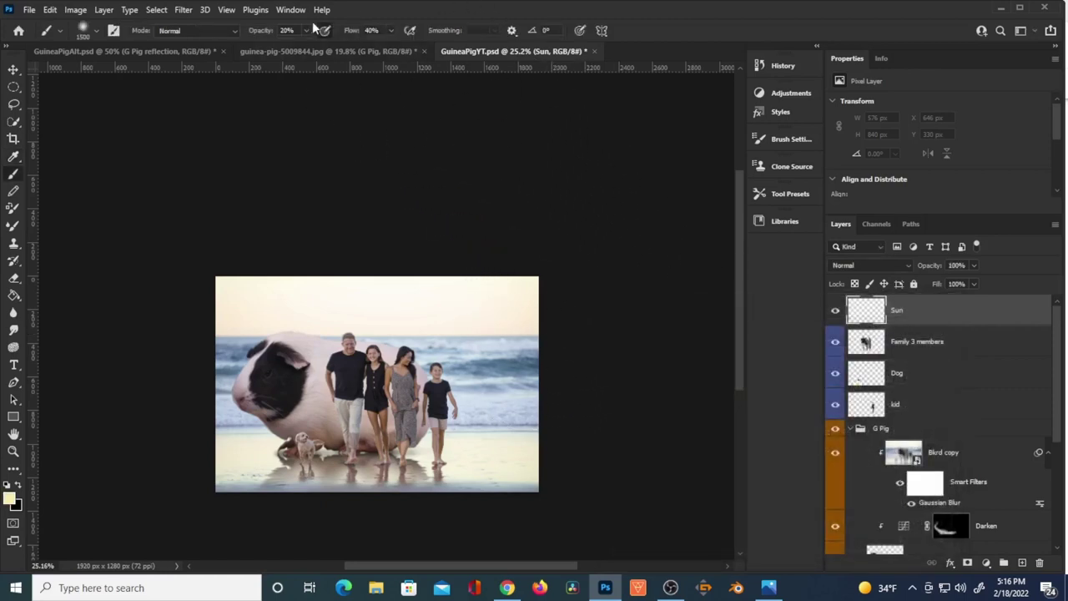
- Paint a soft sun glow at the picture's upper-right edge with 100% brush opacity and flow, and set the Sun layer's opacity to 75%
drag(259, 33, 396, 43)
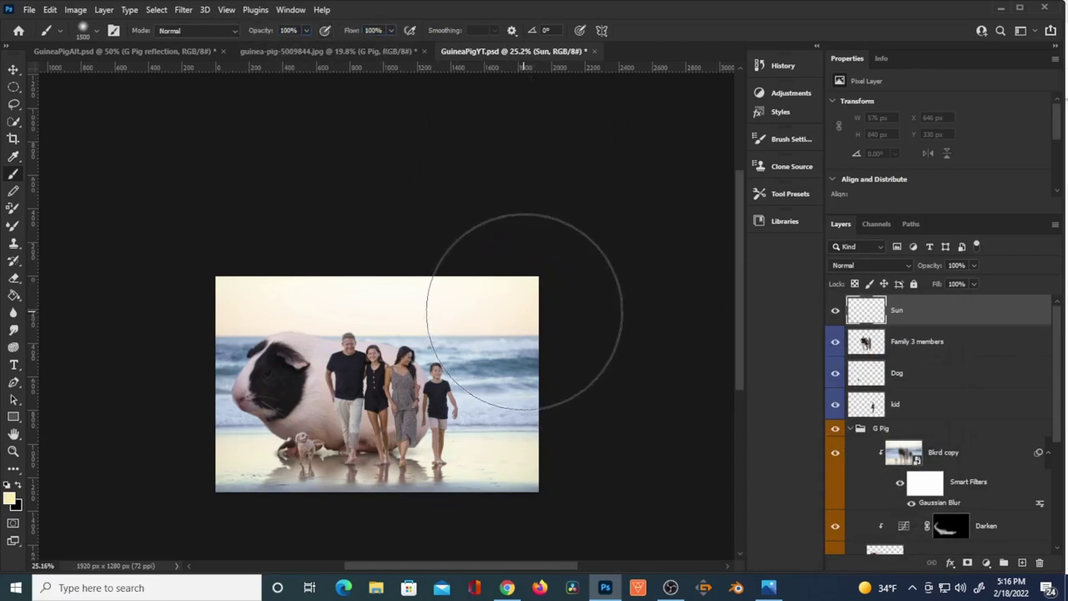
click(525, 312)
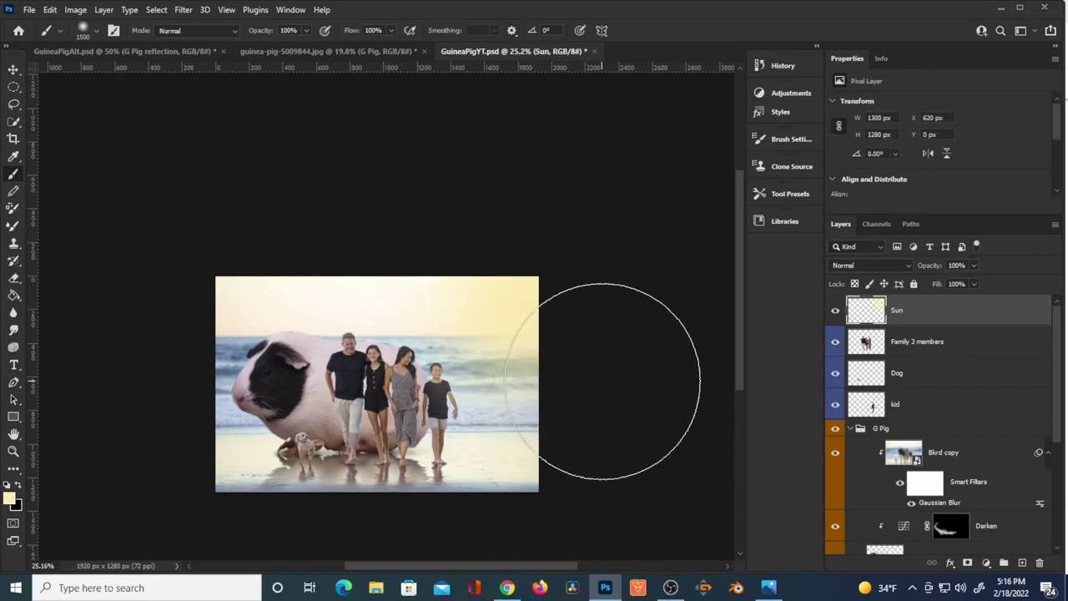
scroll(603, 381, up, 3)
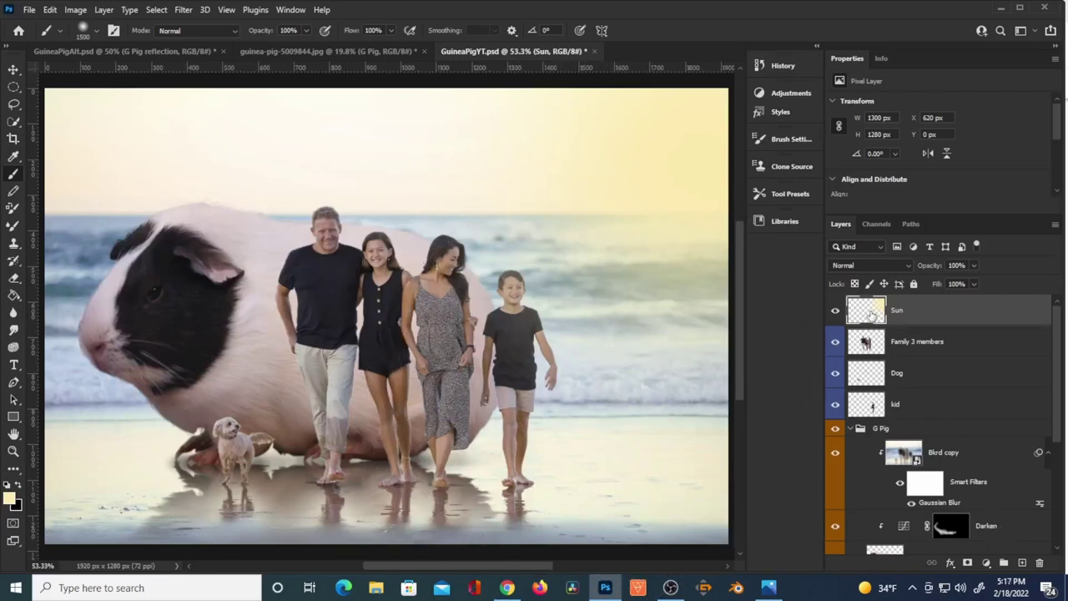
drag(935, 267, 929, 271)
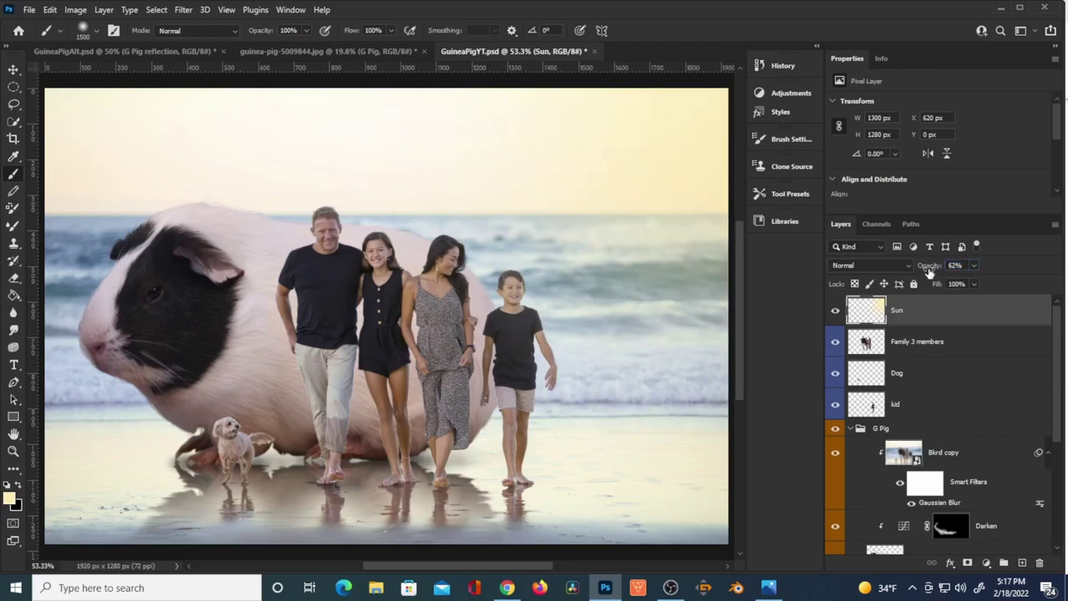
drag(933, 269, 934, 271)
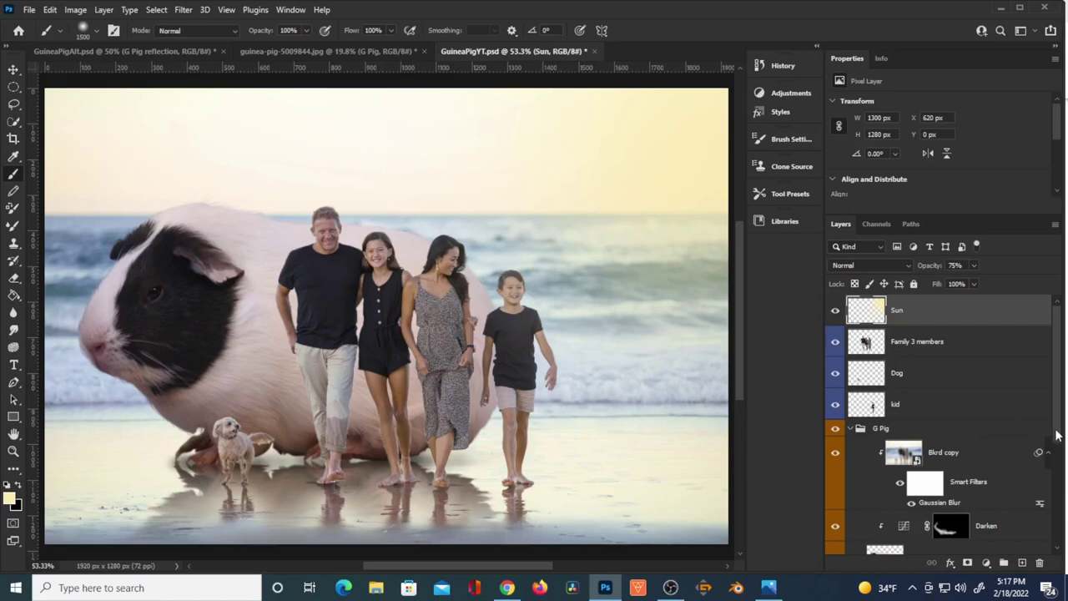
- Add a Hue/Saturation adjustment directly above the G Pig layer, clipped to it
scroll(1001, 451, down, 2)
click(1002, 459)
click(985, 566)
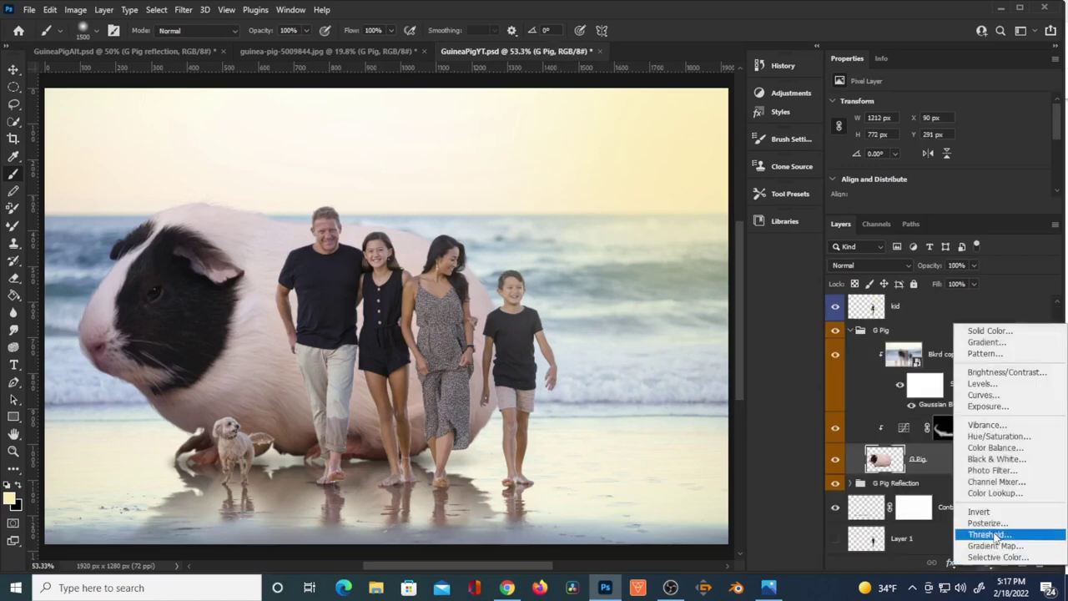
click(997, 444)
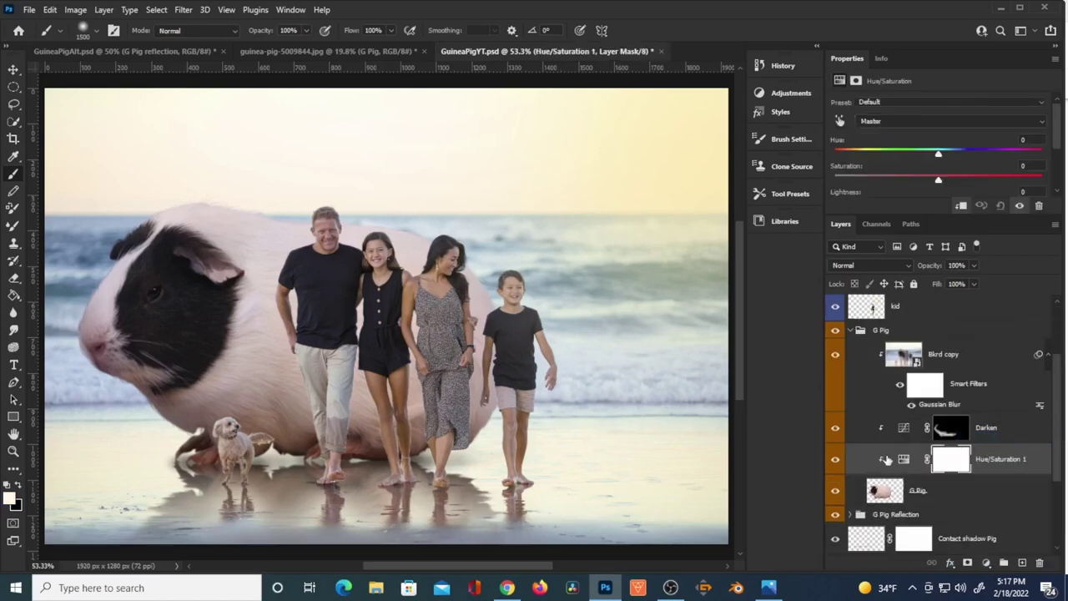
- Colorize the guinea pig yellow-orange with the Hue/Saturation adjustment at Hue 42 and Saturation 100
drag(934, 217, 905, 333)
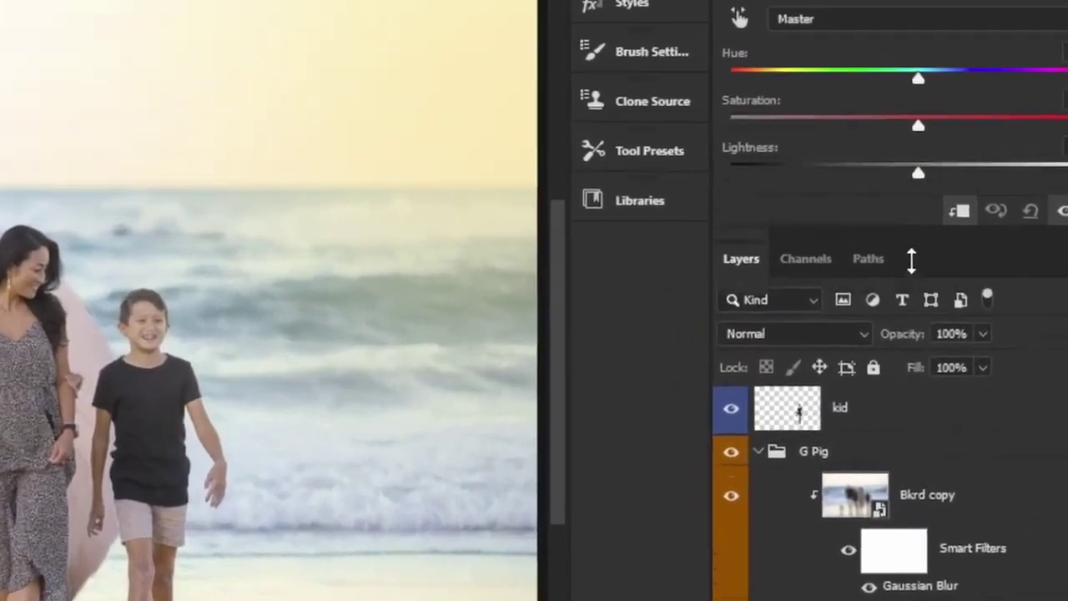
click(854, 205)
drag(715, 126, 1036, 128)
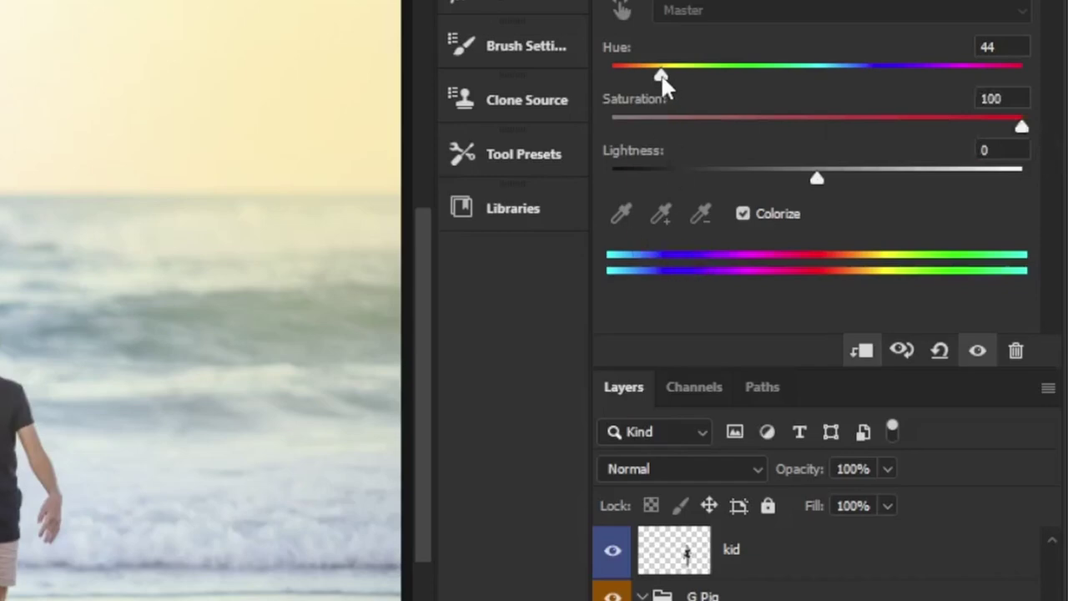
drag(661, 75, 662, 77)
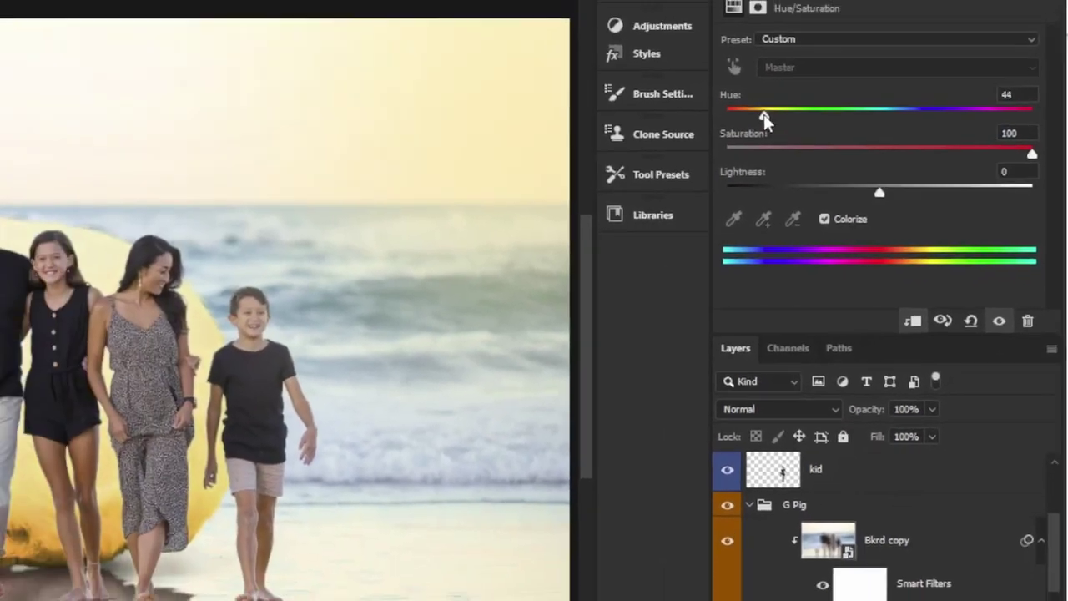
drag(765, 119, 764, 118)
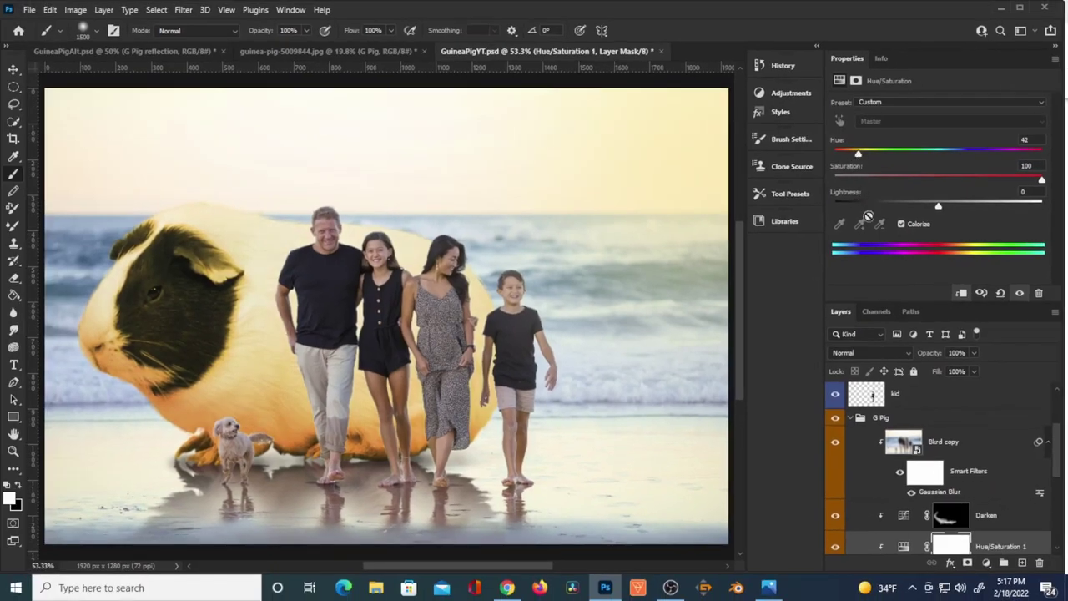
- Rename the Hue/Saturation layer "Hue/Sun" and invert its mask to black
drag(1058, 468, 1060, 495)
click(966, 481)
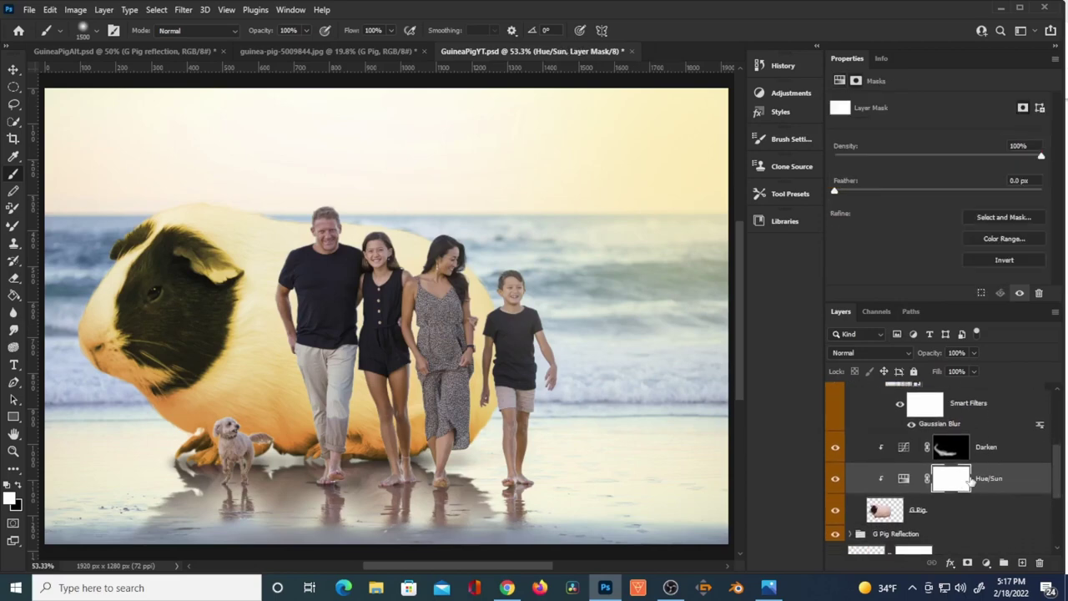
key(ctrl+i)
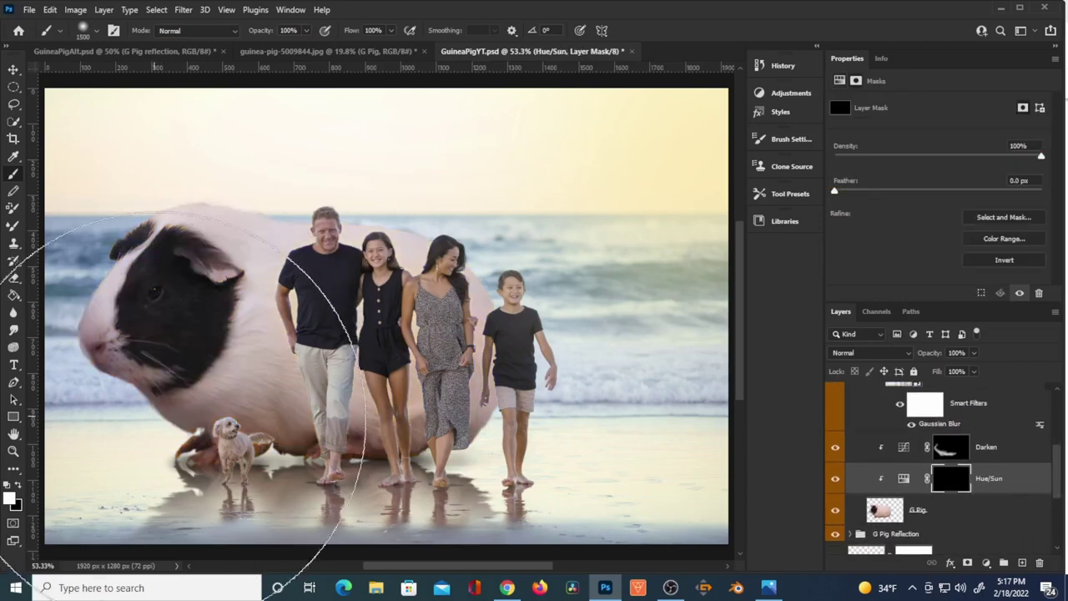
- Reveal the warm tint on the guinea pig's body between its head and the man with a soft 400 px white brush on the Hue/Sun mask
key(bracketleft)
key(bracketleft)
key(bracketleft)
key(bracketleft)
key(bracketleft)
key(bracketleft)
key(bracketleft)
key(bracketleft)
key(bracketleft)
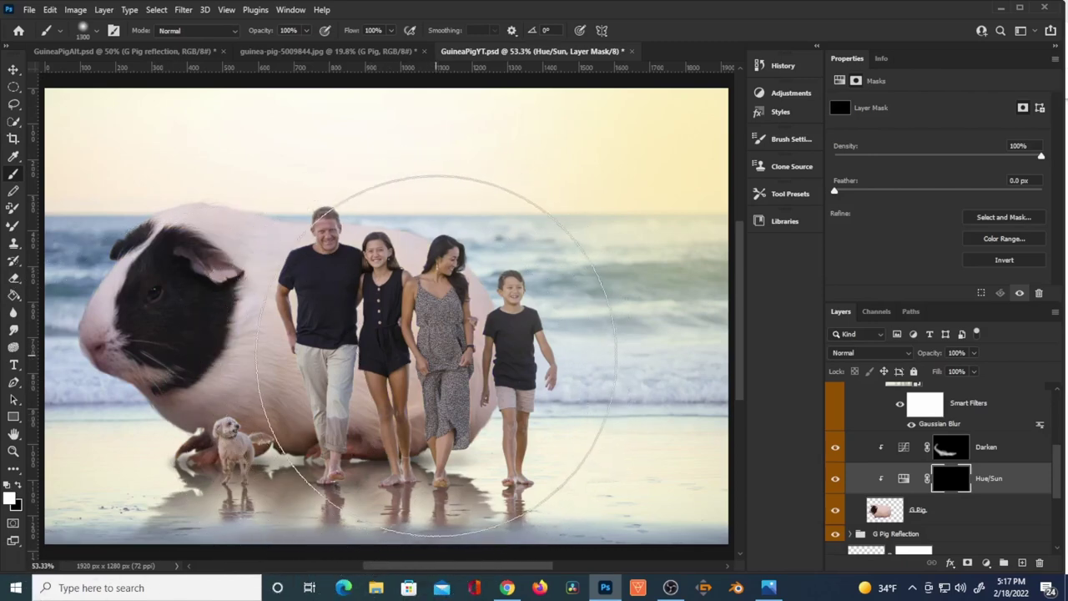
key(bracketleft)
key(bracketleft)
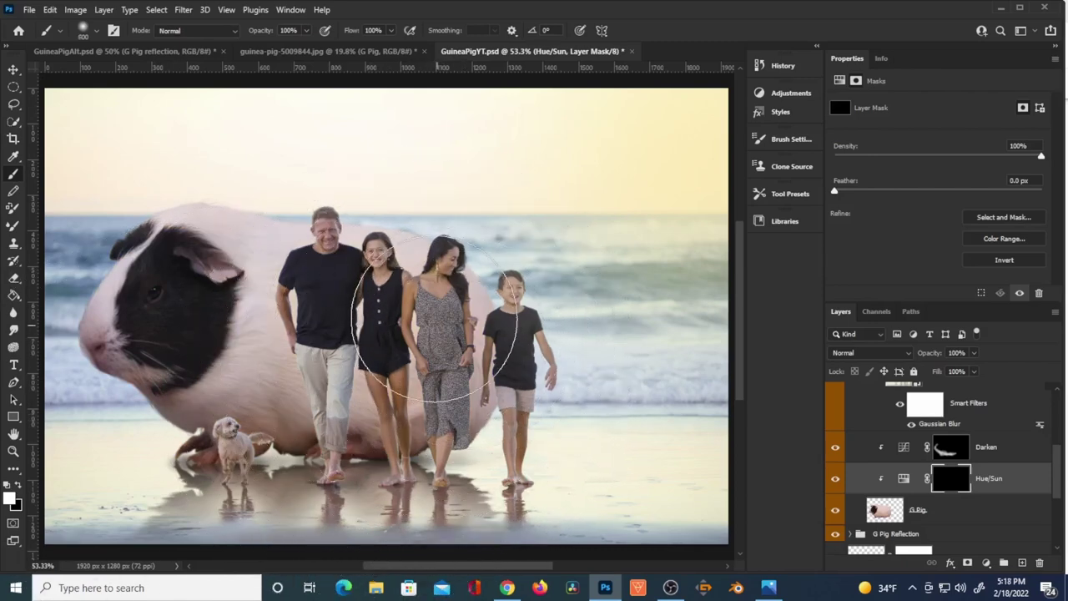
mouse_move(279, 219)
mouse_down()
mouse_move(191, 334)
mouse_move(200, 392)
mouse_up()
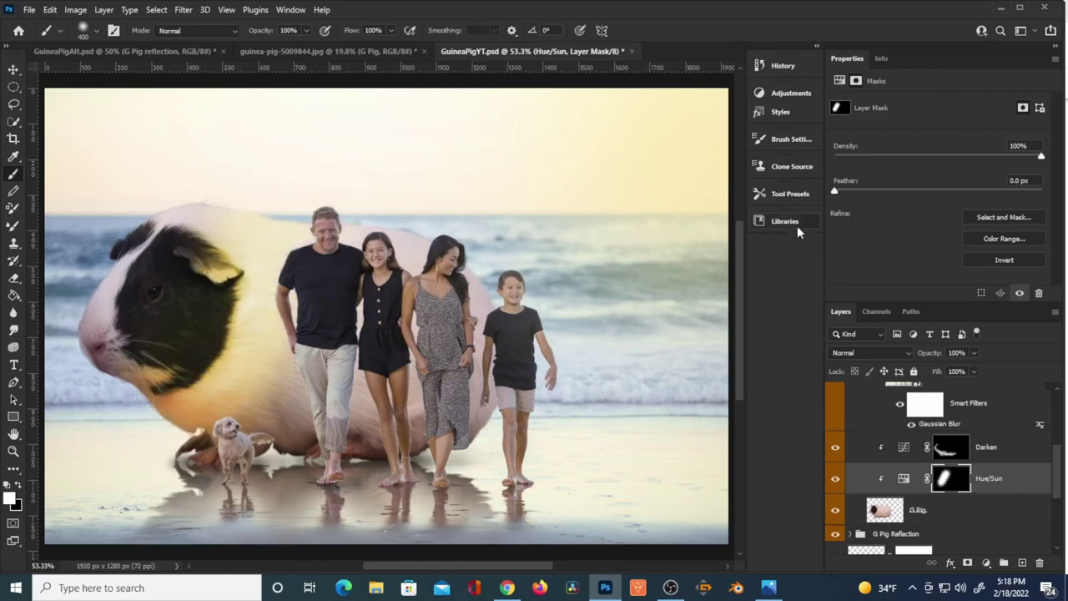
- Undo the last tint stroke and repaint it lightly on the guinea pig's rump with a 200 px white brush at 13% opacity and 40% flow
key(ctrl+z)
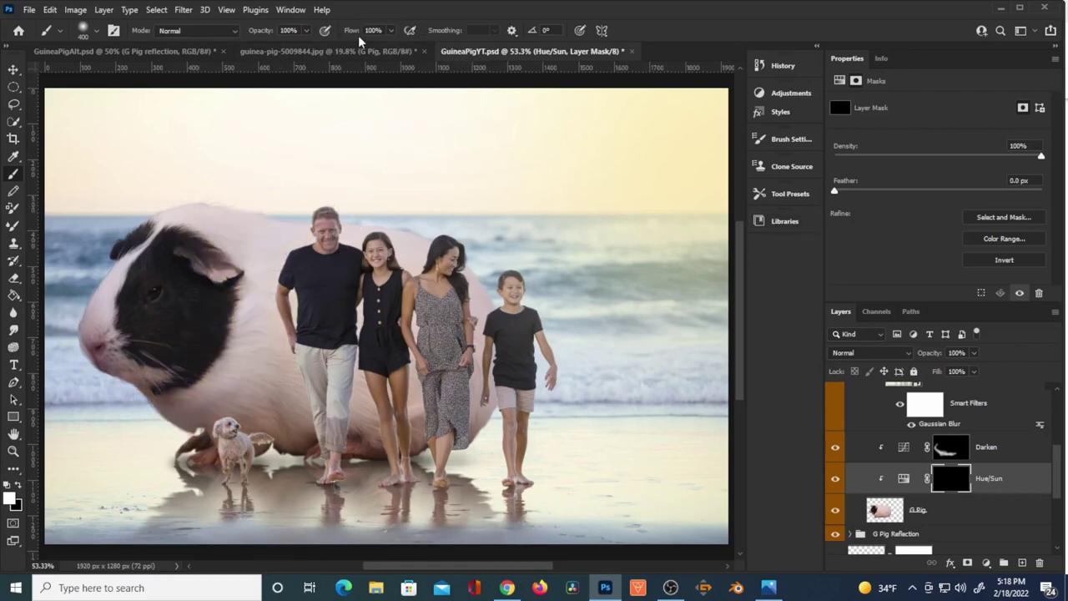
click(384, 30)
text(4)
key(bracketleft)
key(bracketleft)
key(bracketleft)
key(1)
key(3)
drag(501, 326, 504, 334)
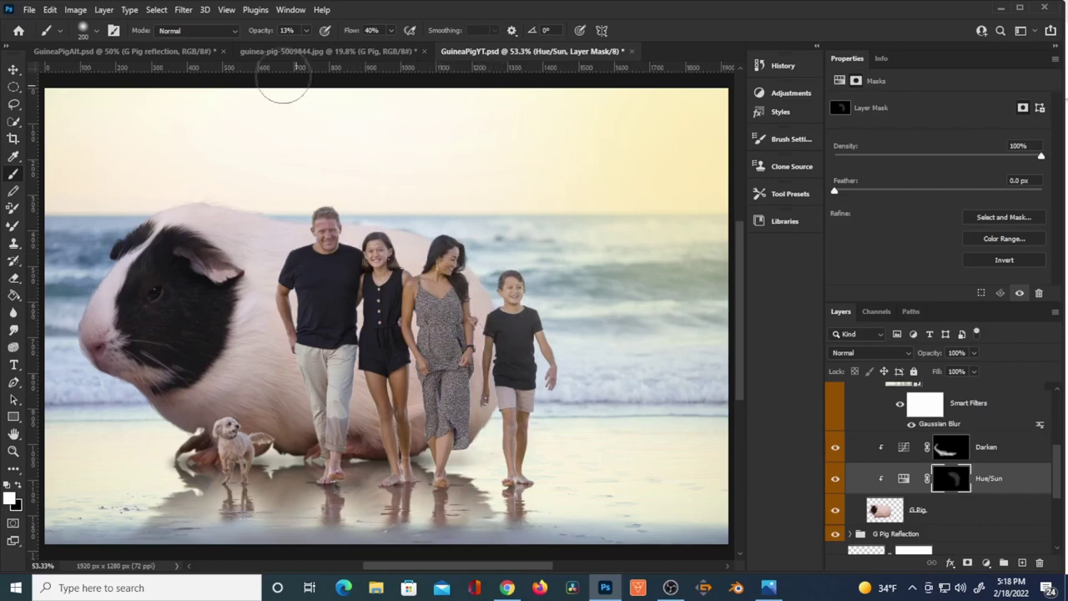
- Build up the warm tint along the guinea pig's rump and back at 29% brush opacity, softening excess areas of the mask with black
drag(261, 30, 276, 31)
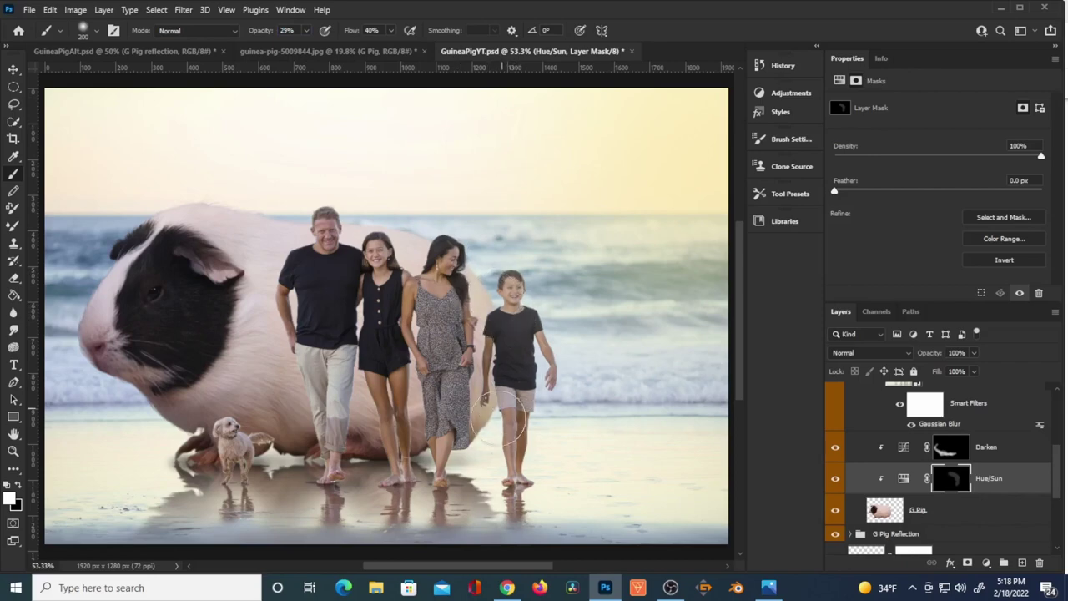
drag(507, 340, 458, 279)
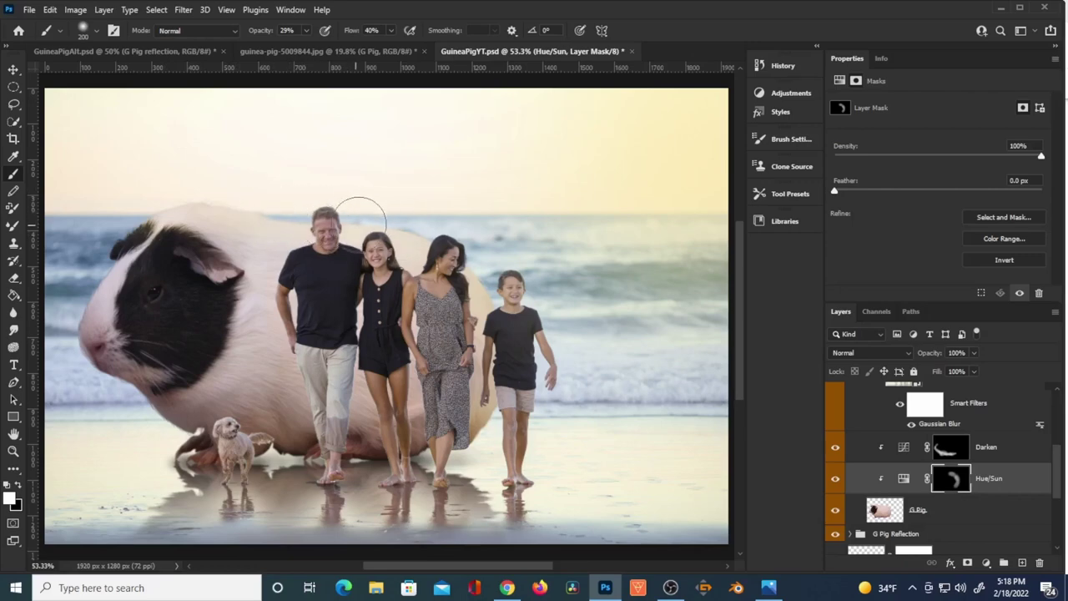
click(20, 481)
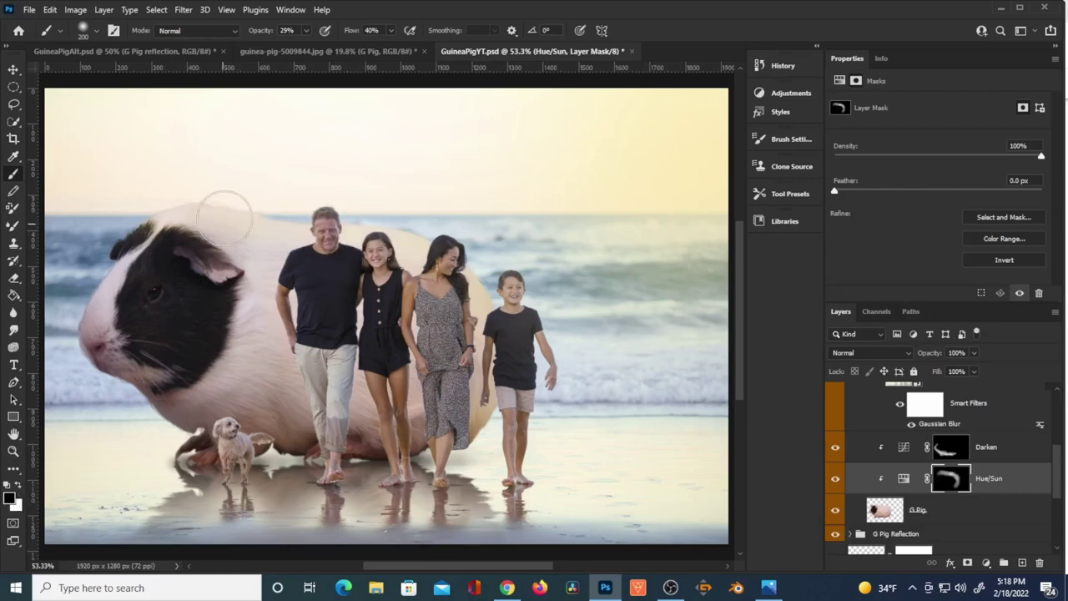
click(19, 493)
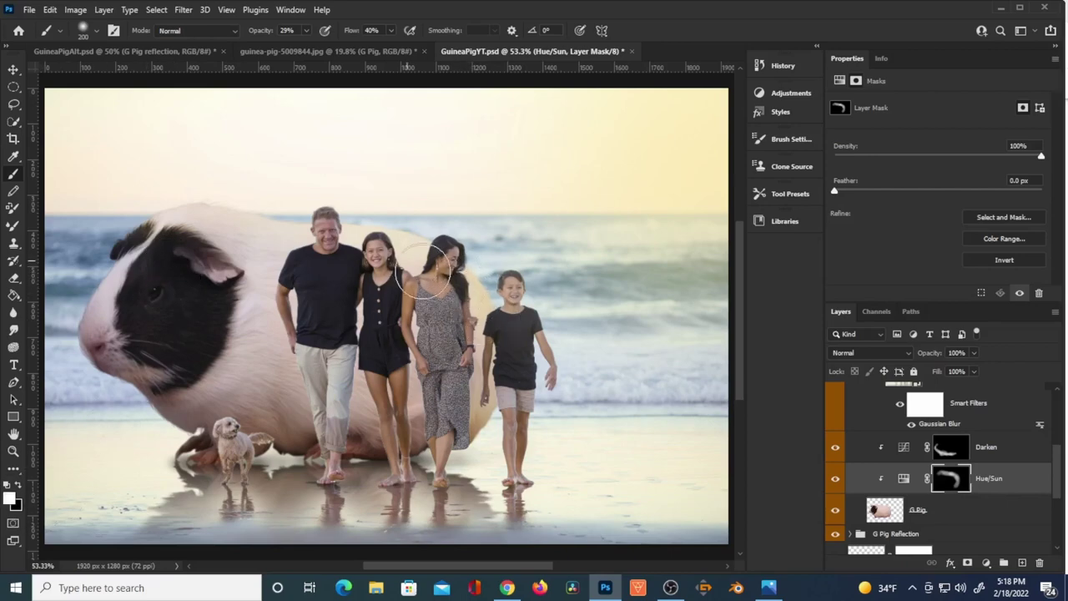
drag(518, 335, 510, 353)
key(x)
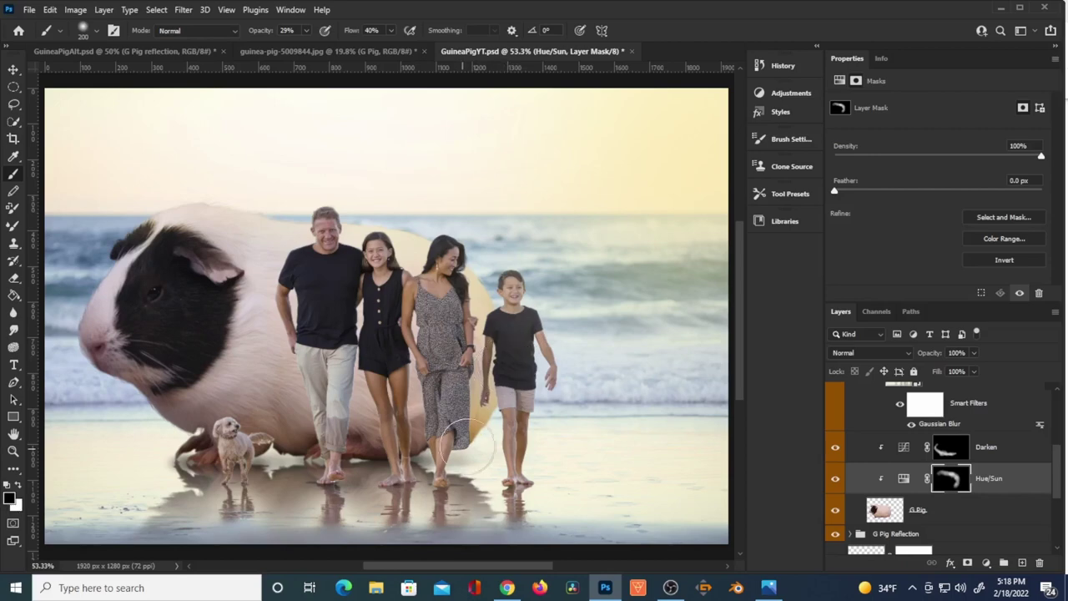
key(x)
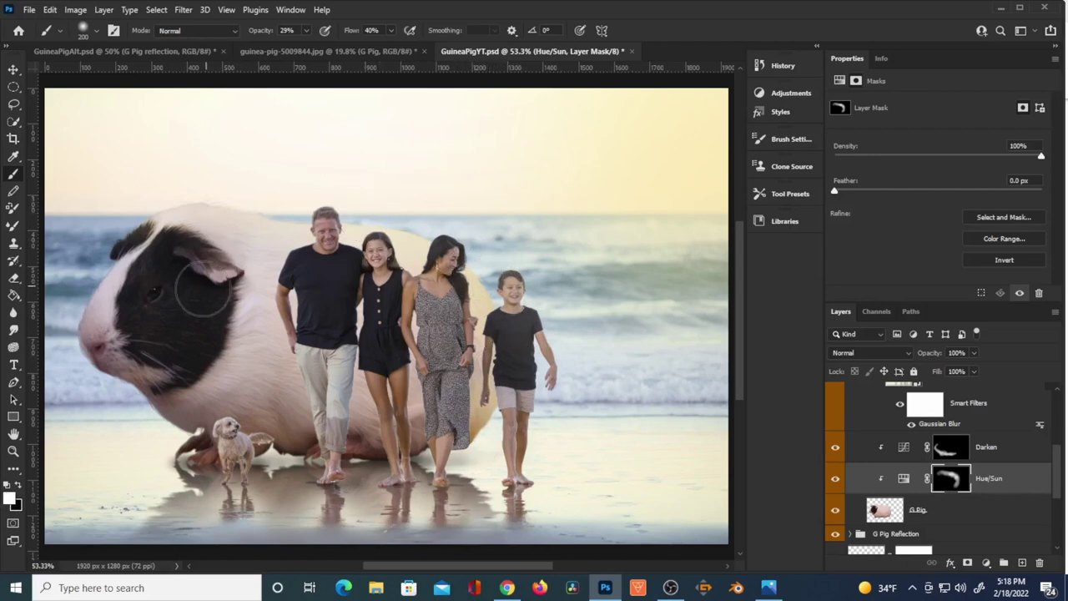
- Reveal the warm tint on the guinea pig's ear with a 100 px white brush at 12% opacity
key(bracketleft)
key(bracketleft)
key(bracketleft)
key(bracketleft)
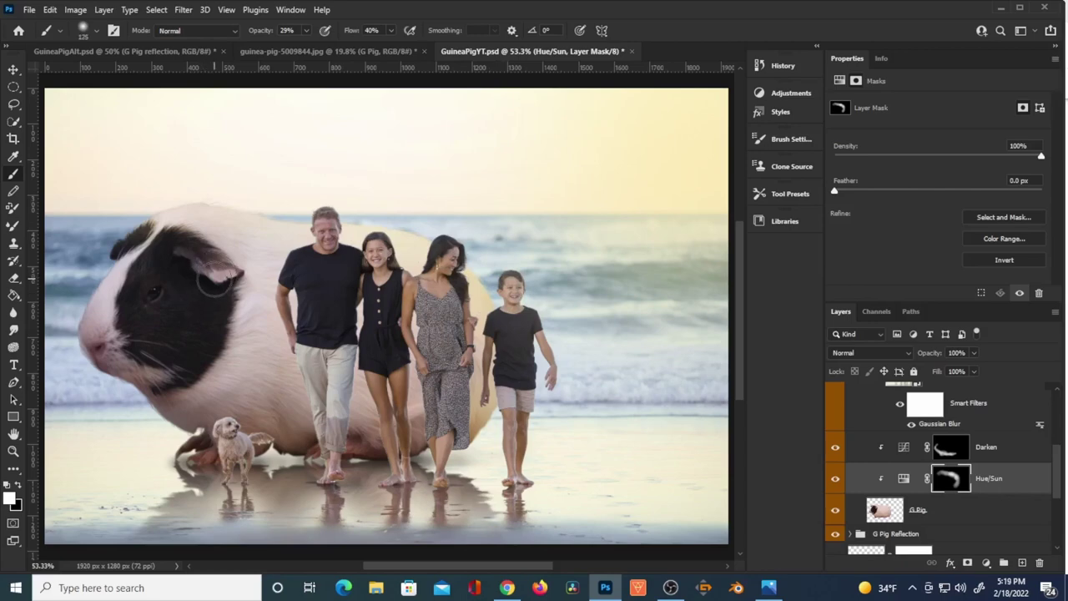
drag(265, 31, 252, 35)
mouse_move(217, 260)
mouse_down()
mouse_move(188, 257)
mouse_move(239, 285)
mouse_move(246, 267)
mouse_move(215, 245)
mouse_move(248, 283)
mouse_move(199, 254)
mouse_move(190, 263)
mouse_move(230, 259)
mouse_move(252, 278)
mouse_up()
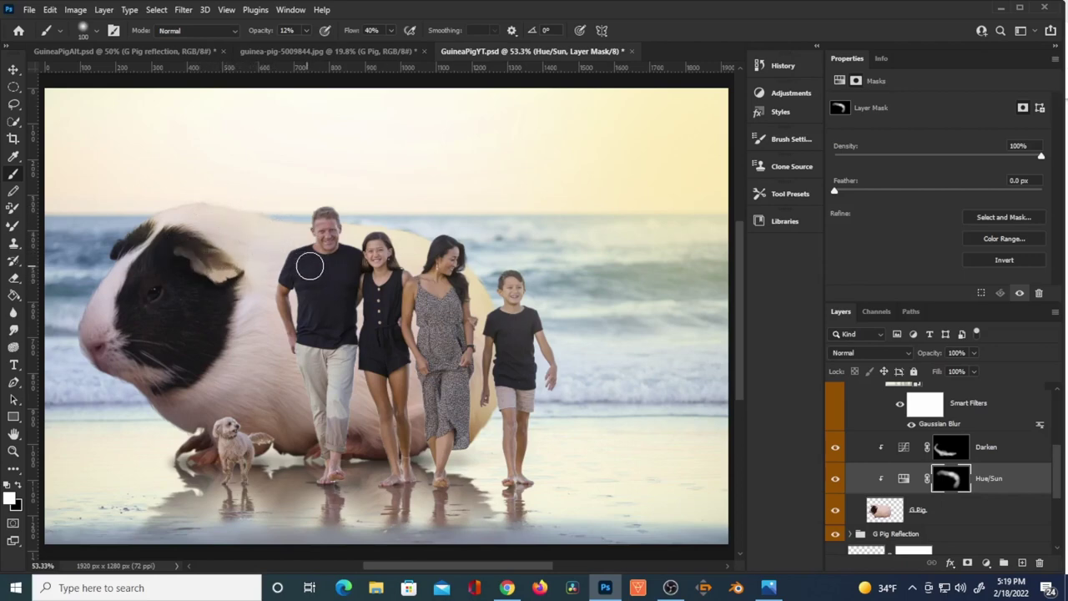
- Set the brush opacity to 28% and shift the Hue/Sun adjustment toward orange at Hue 30
key(2)
key(8)
click(903, 478)
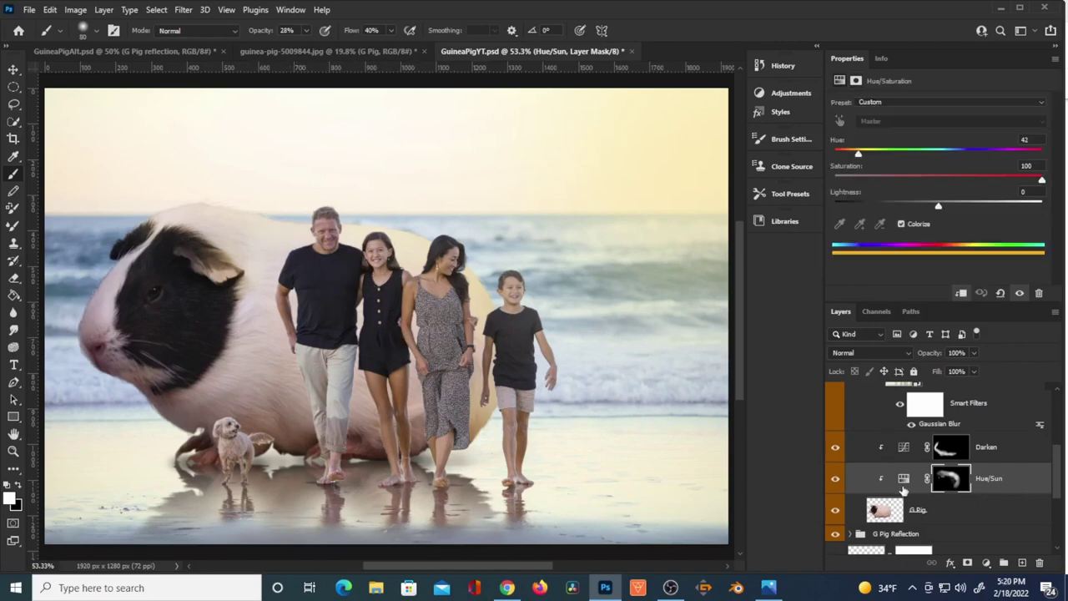
click(904, 480)
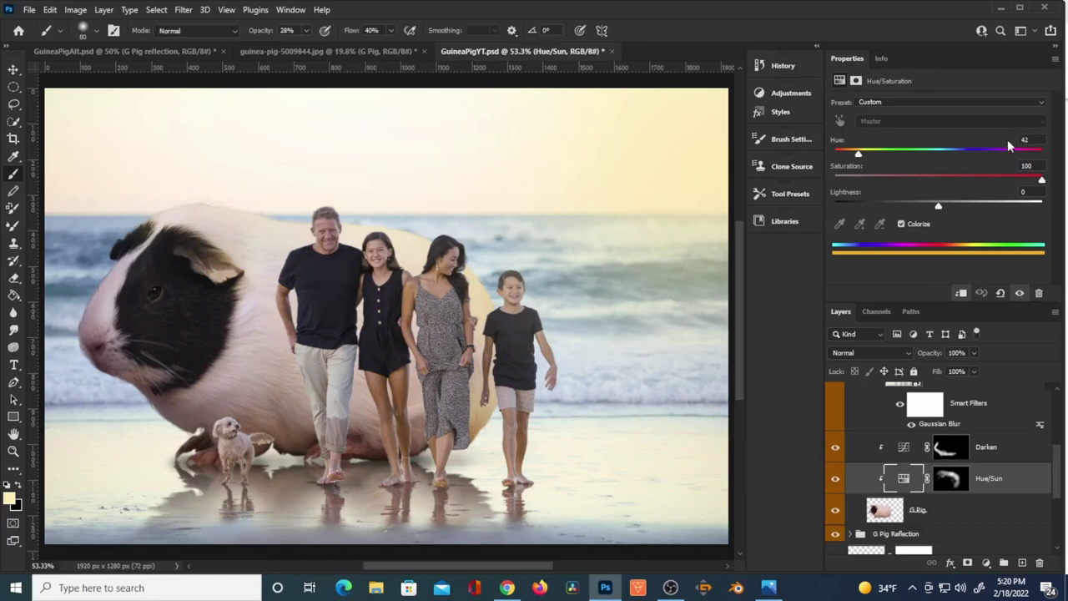
mouse_move(860, 156)
mouse_down()
mouse_move(991, 171)
mouse_move(851, 159)
mouse_move(859, 165)
mouse_up()
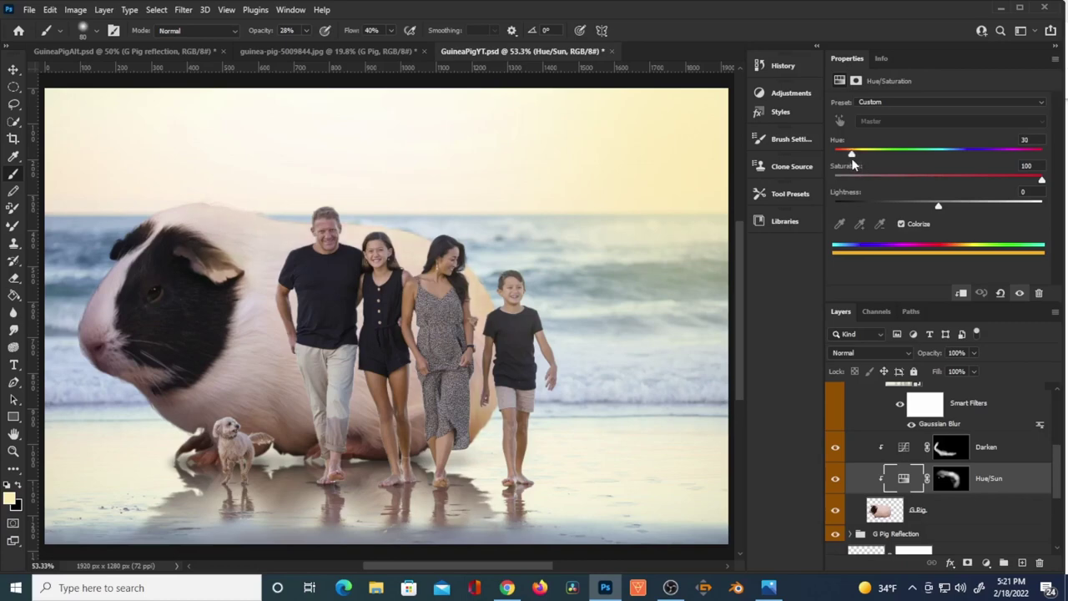
click(948, 478)
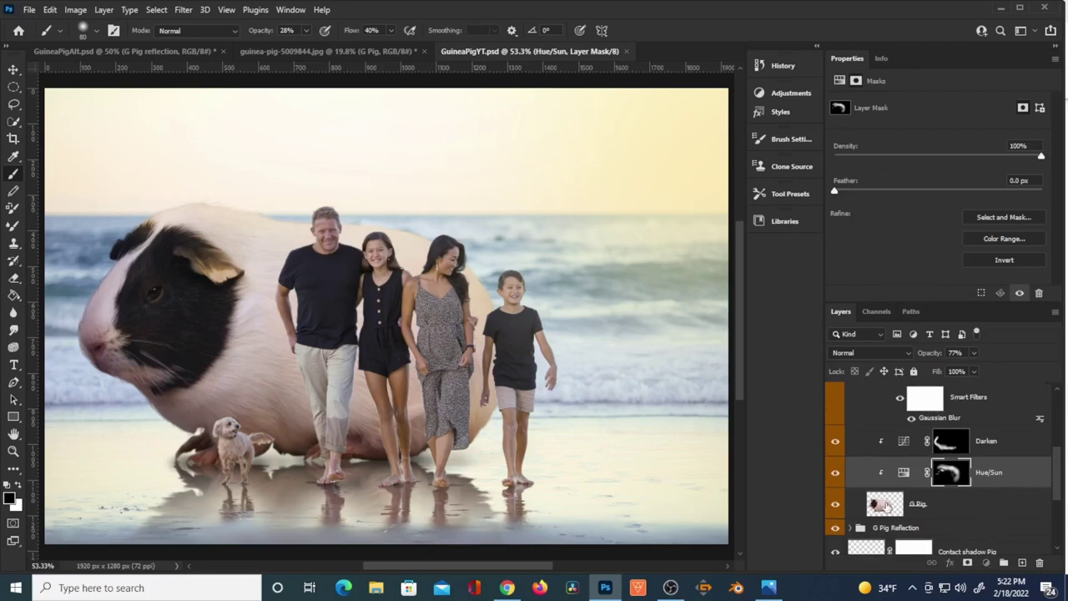
- Add a new layer directly above G Pig, clipped to it, and name it "eye light"
click(887, 506)
click(1022, 562)
double_click(941, 505)
text(s)
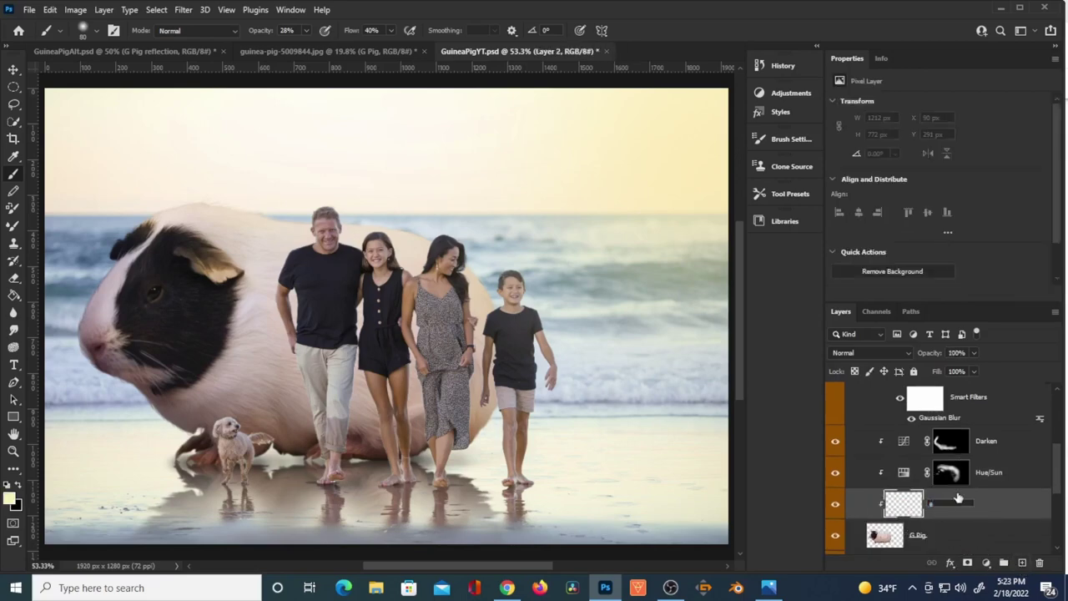
key(Return)
- Prepare a 3 px brush for the guinea pig's eye highlights and set the foreground color to warm white fffbf1
scroll(150, 266, up, 10)
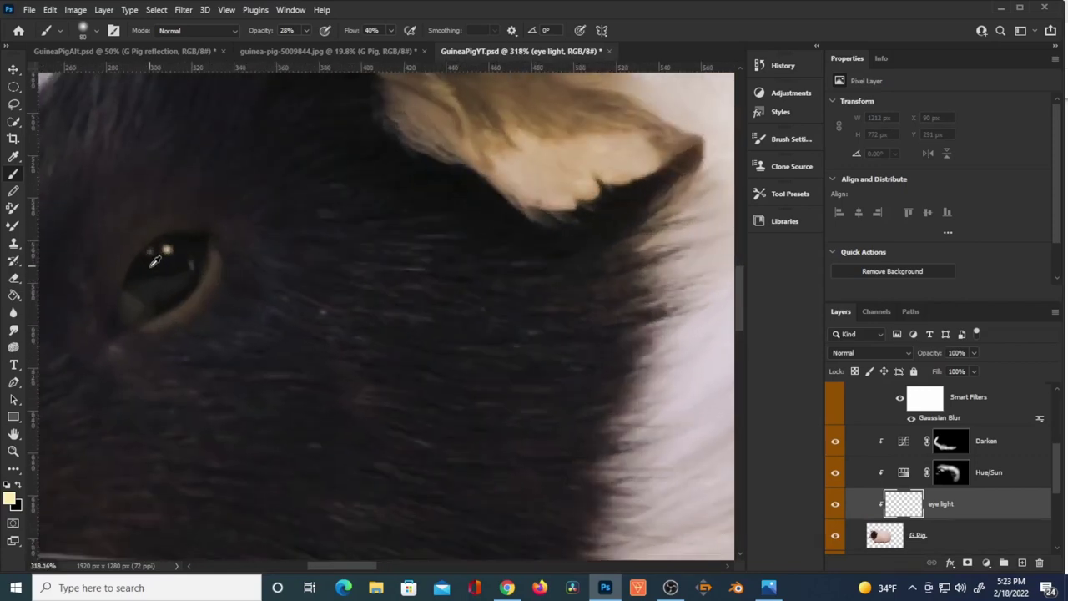
key(bracketleft)
key(bracketleft)
key(bracketleft)
key(bracketleft)
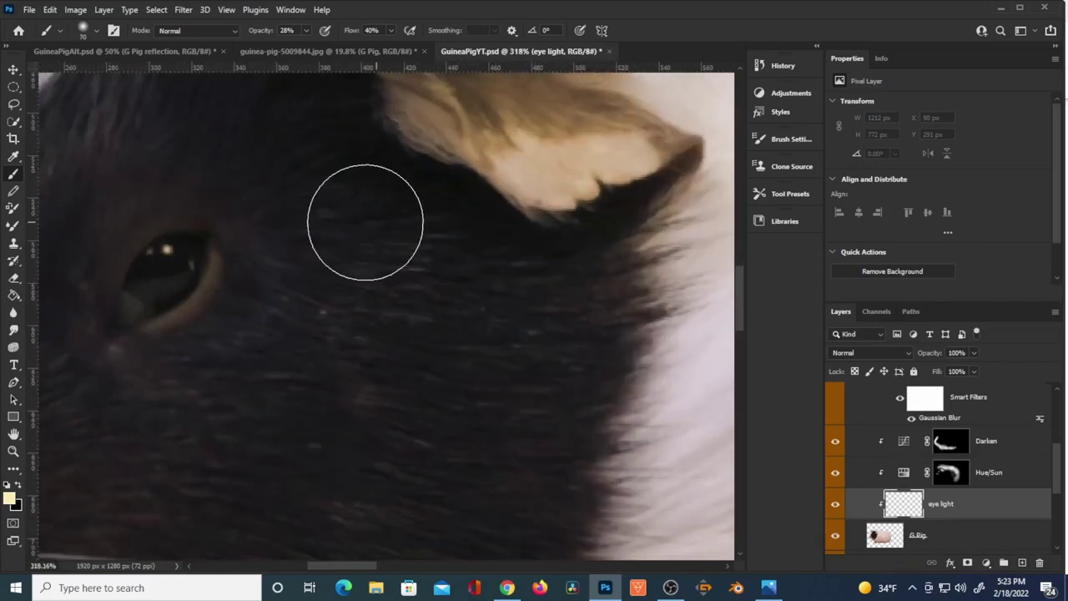
key(bracketleft)
key(bracketleft)
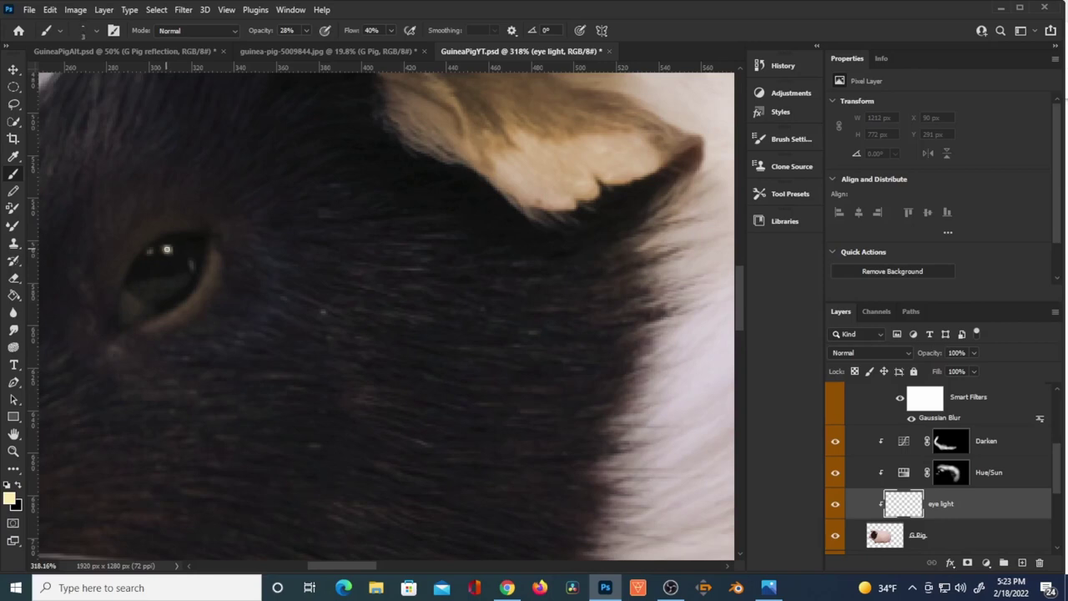
click(11, 501)
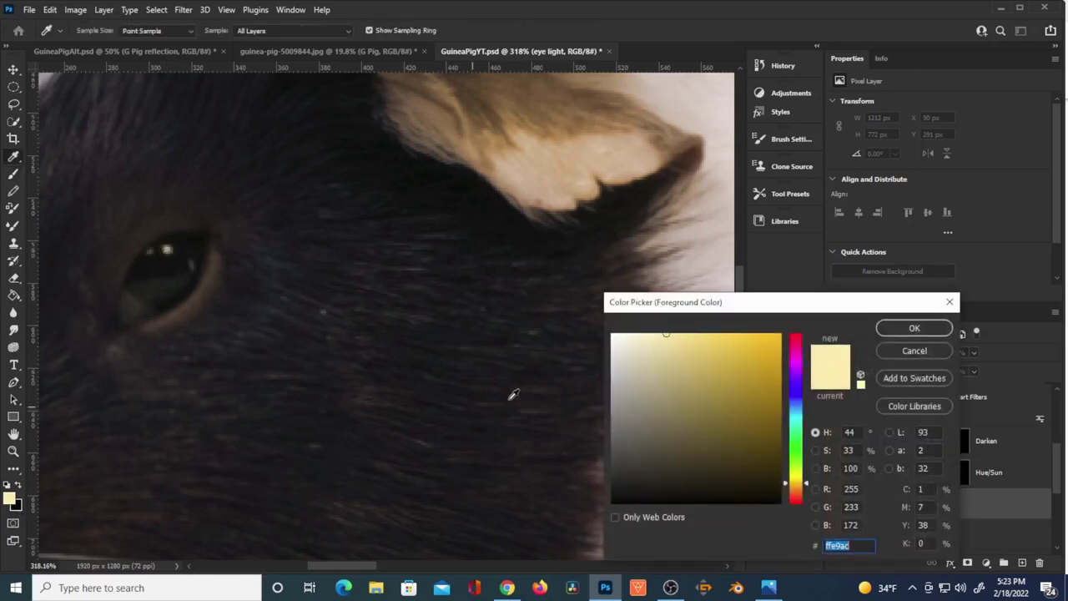
click(622, 340)
click(619, 332)
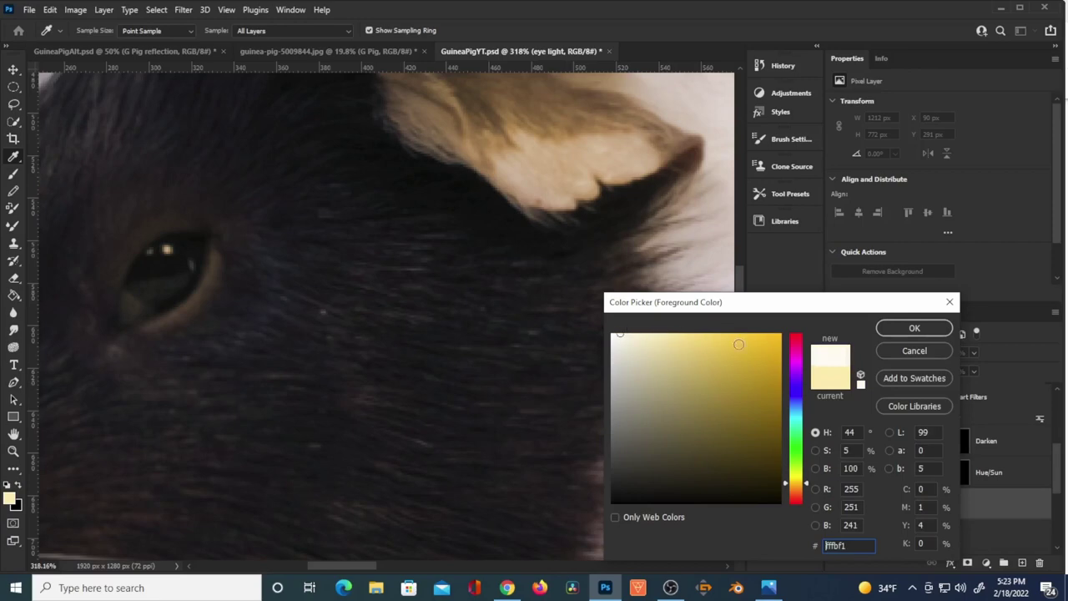
click(914, 328)
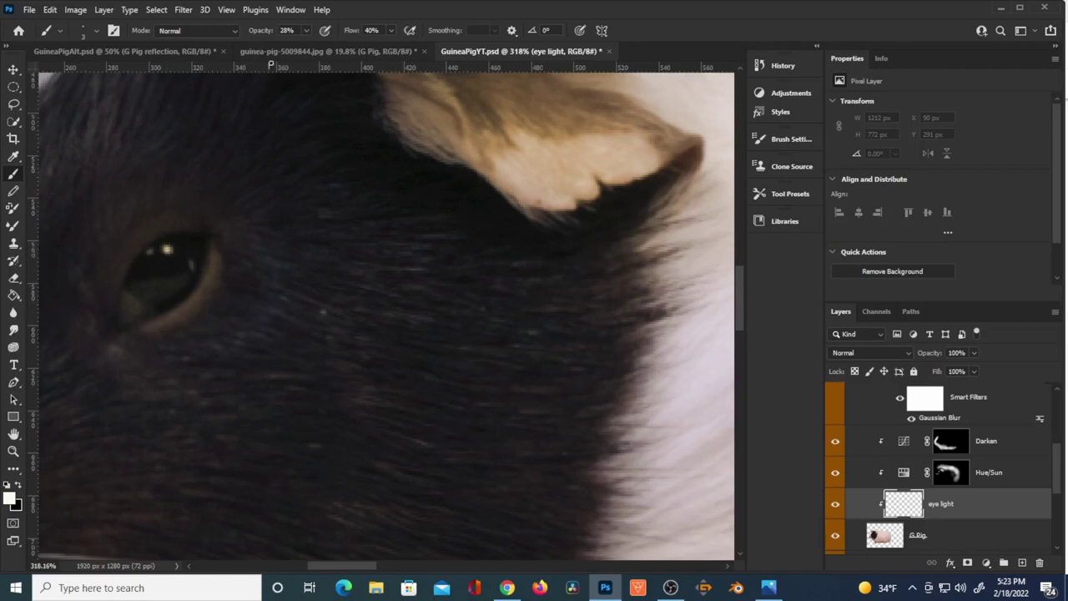
- Paint brighter catchlights in the guinea pig's eye on the eye light layer with brush opacity and flow at 78%
key(7)
key(8)
key(shift+7)
key(shift+8)
click(167, 249)
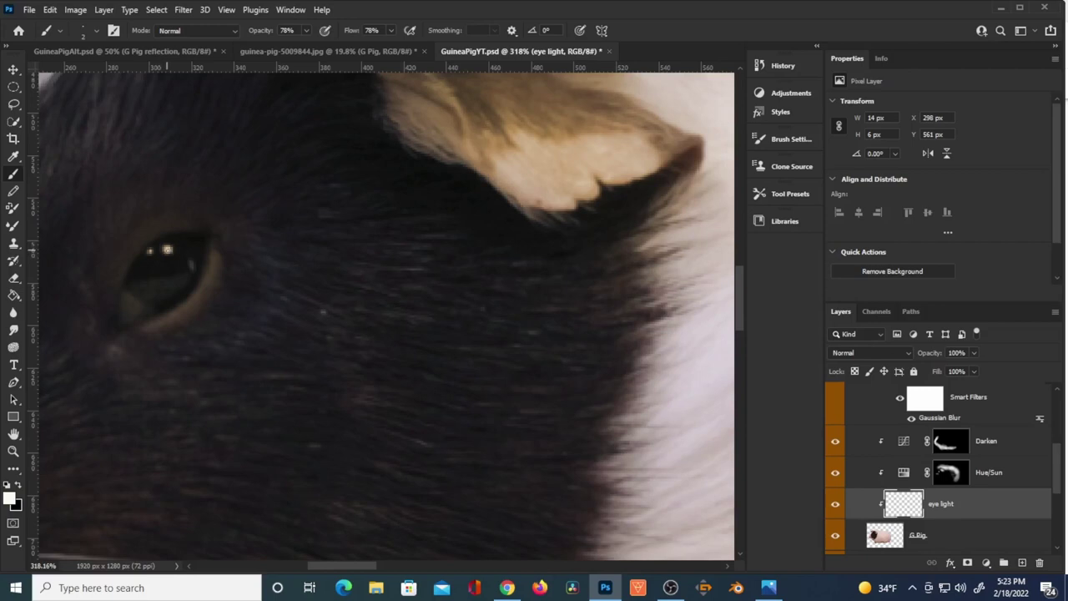
click(192, 264)
key(ctrl+0)
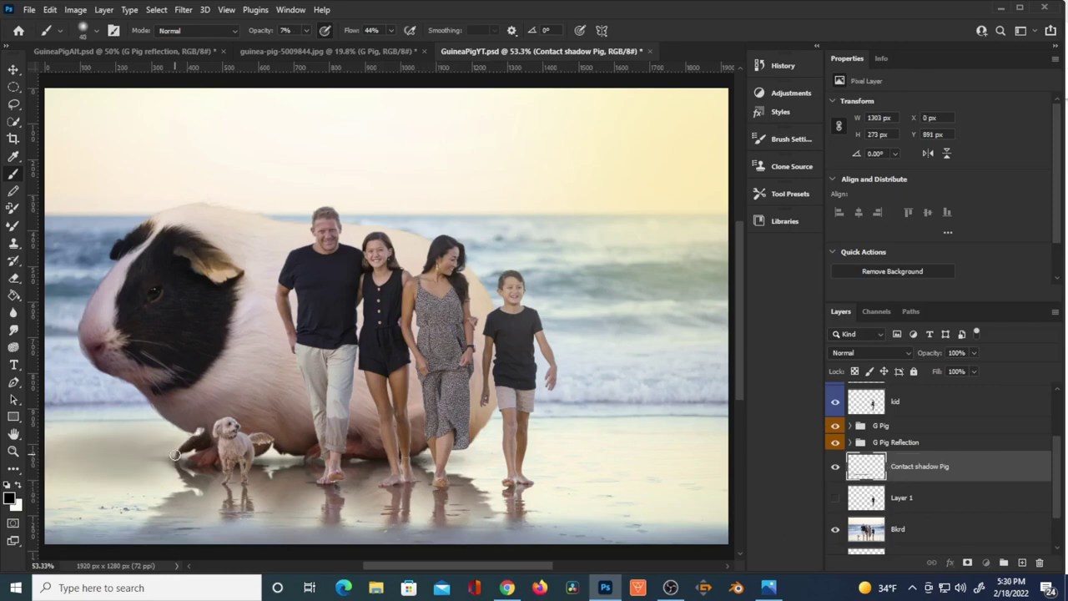
- Deepen the contact shadow beneath the guinea pig on the Contact shadow Pig layer with an enlarged black brush at 7% opacity and 44% flow
key(bracketright)
key(bracketright)
key(bracketright)
drag(171, 464, 157, 471)
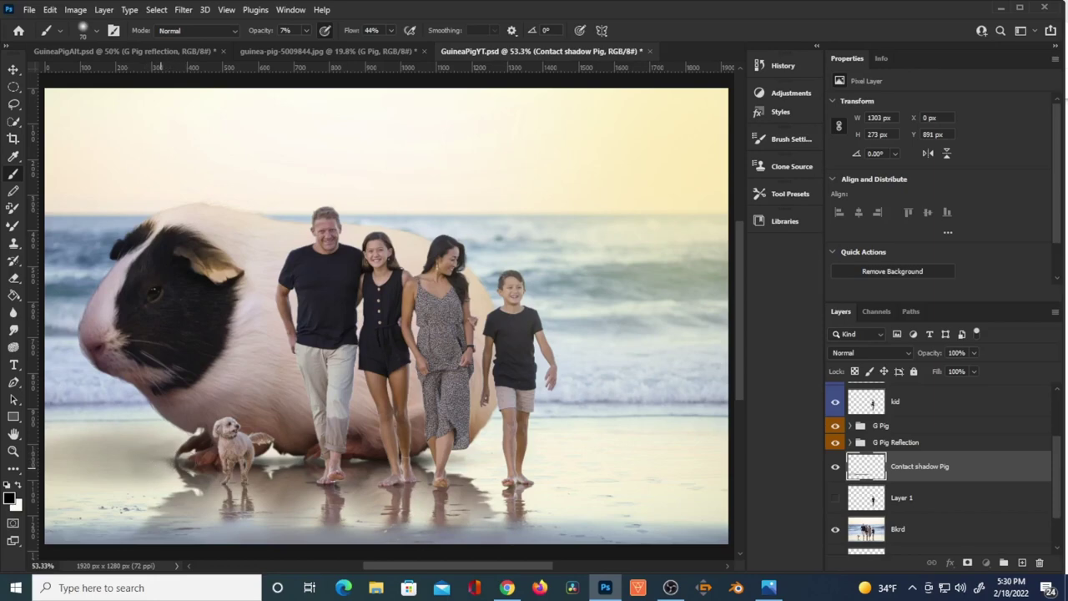
key(bracketright)
key(bracketright)
key(bracketright)
key(bracketright)
mouse_move(184, 454)
mouse_down()
mouse_move(137, 463)
mouse_move(94, 454)
mouse_move(459, 466)
mouse_move(446, 478)
mouse_move(454, 472)
mouse_move(438, 465)
mouse_move(480, 449)
mouse_move(474, 460)
mouse_move(414, 462)
mouse_up()
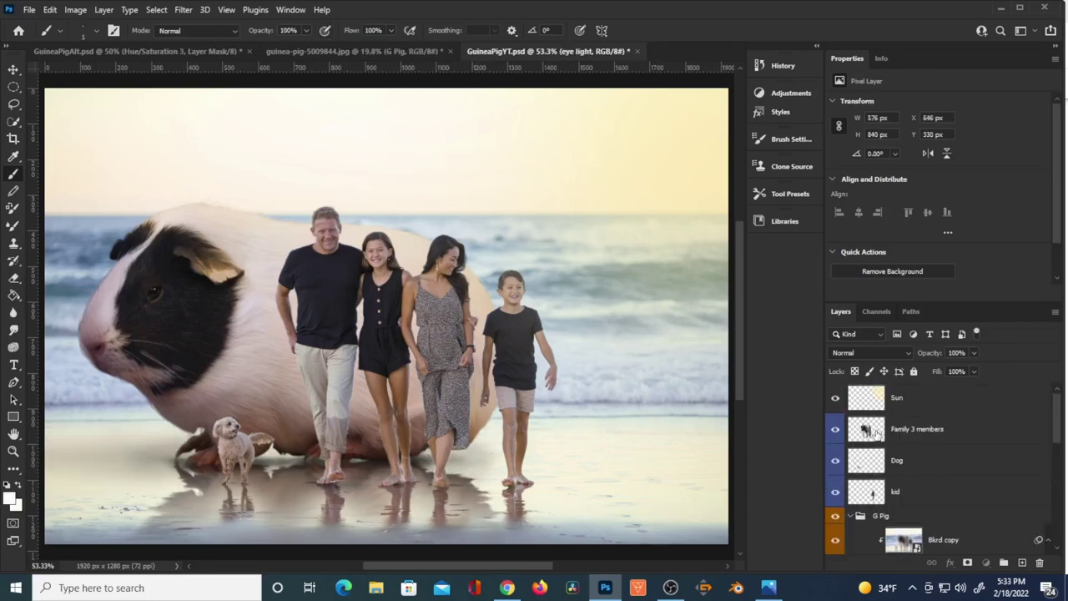
- Add a Hue/Saturation adjustment directly above the Family 3 members layer, clipped to it
click(876, 432)
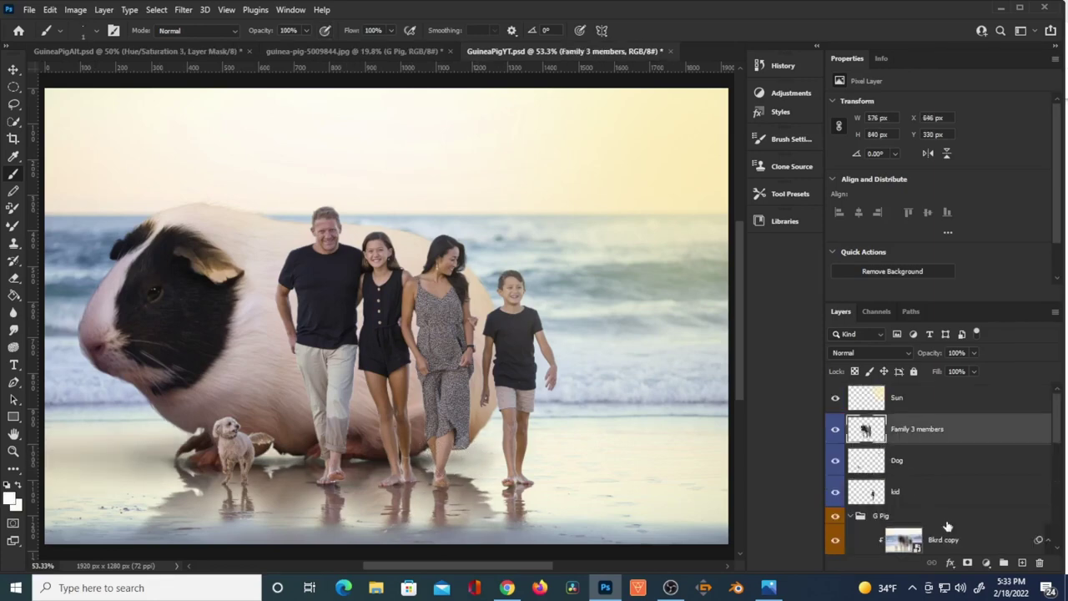
click(986, 563)
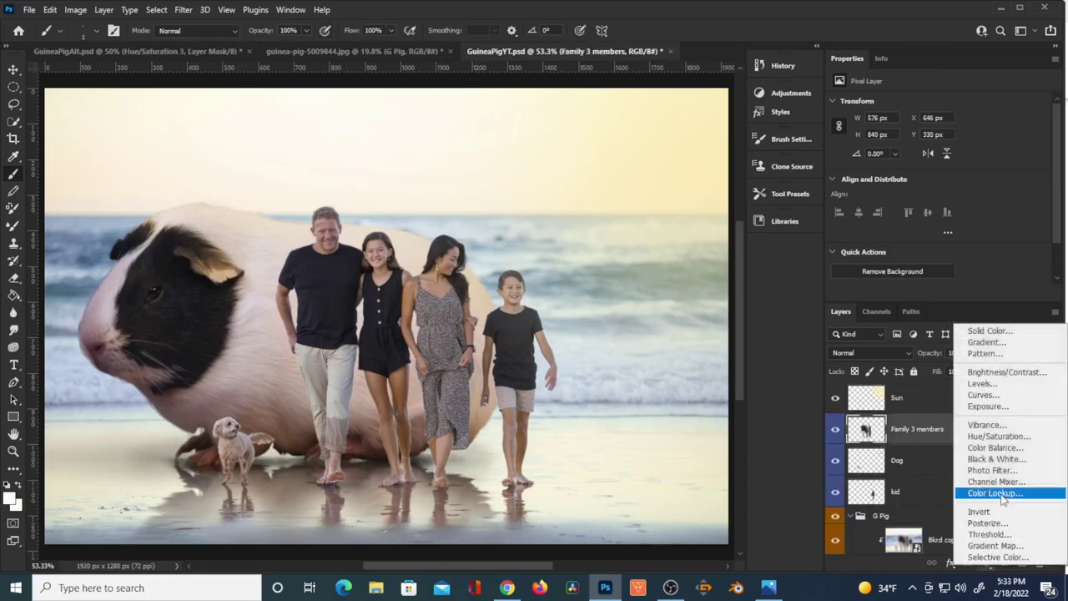
click(999, 437)
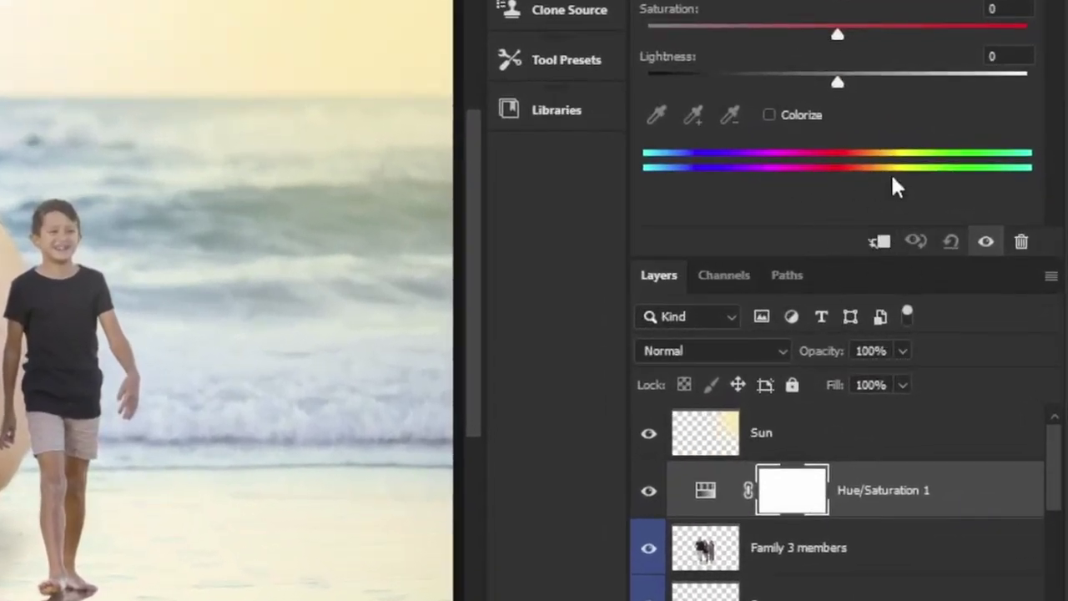
click(883, 242)
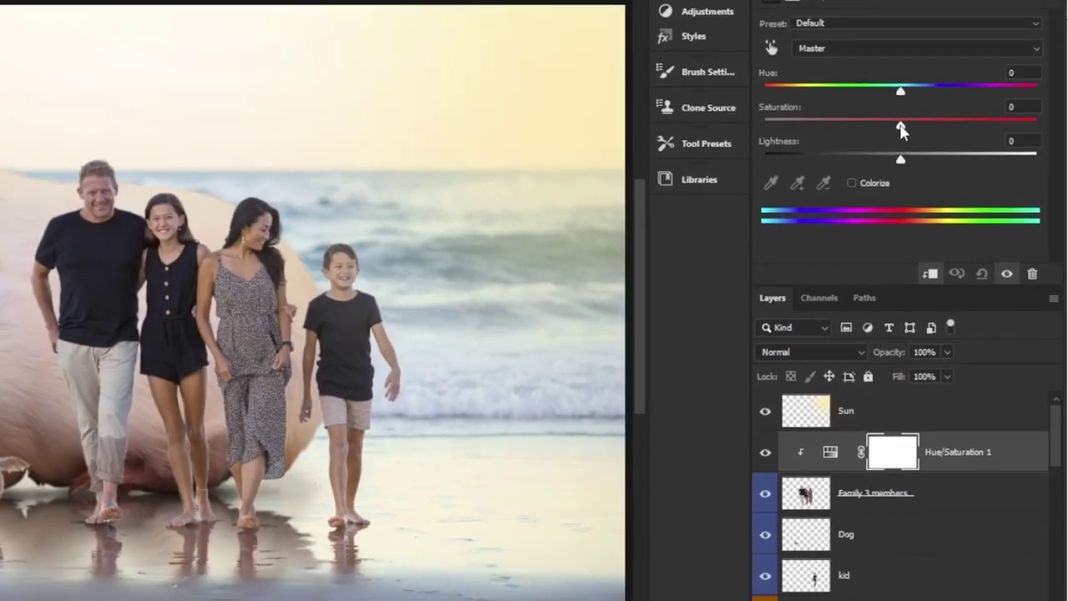
drag(901, 128, 1061, 125)
click(1033, 142)
text(26)
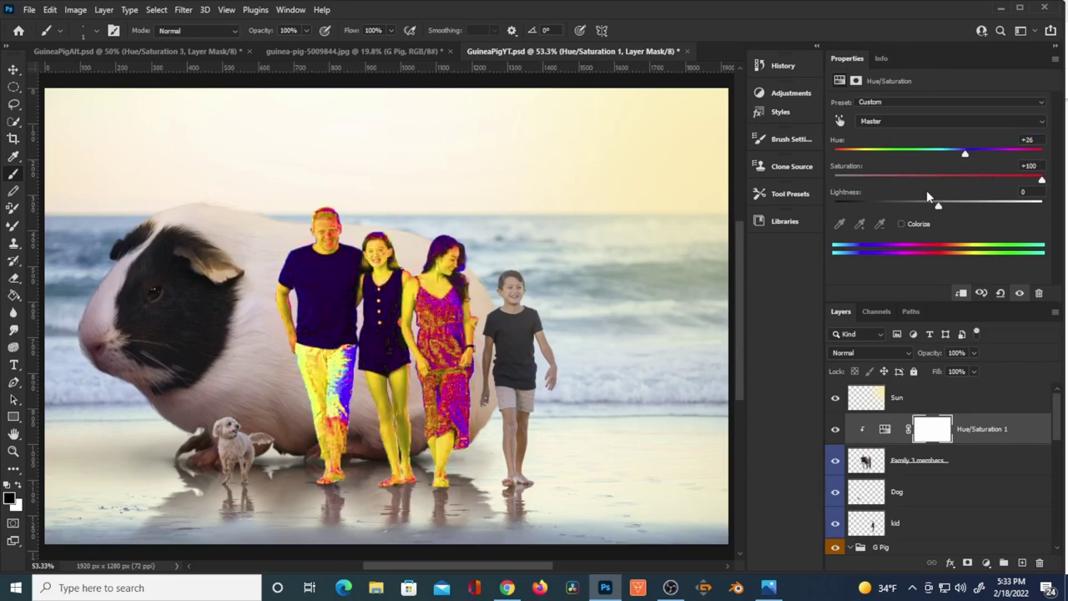
drag(966, 160, 857, 160)
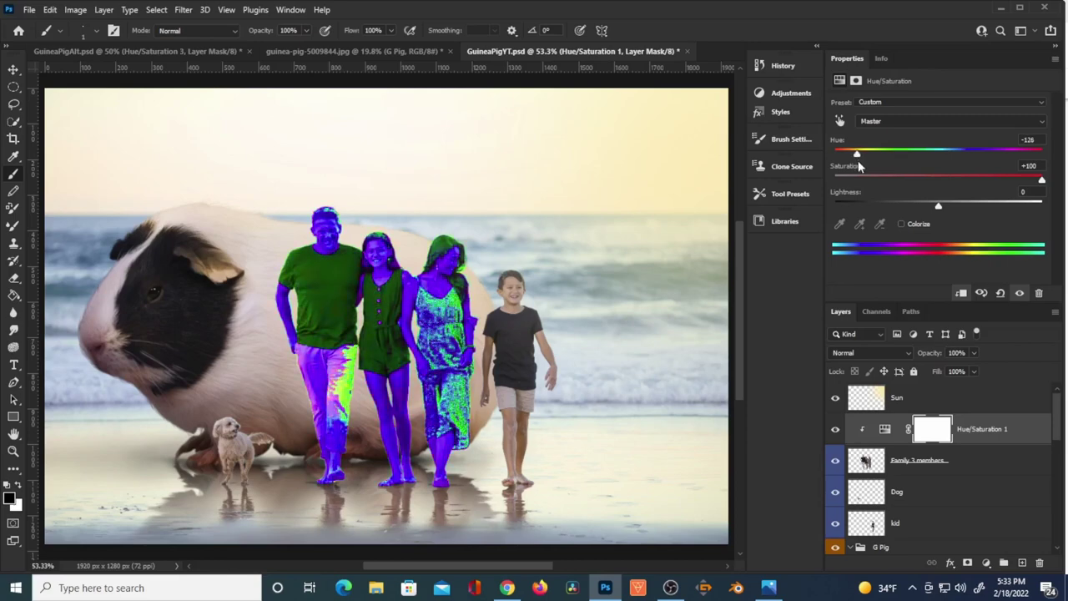
- Colorize the three family members orange at Hue 26 and Saturation 100, and invert the Hue/Saturation adjustment's mask to black
click(901, 223)
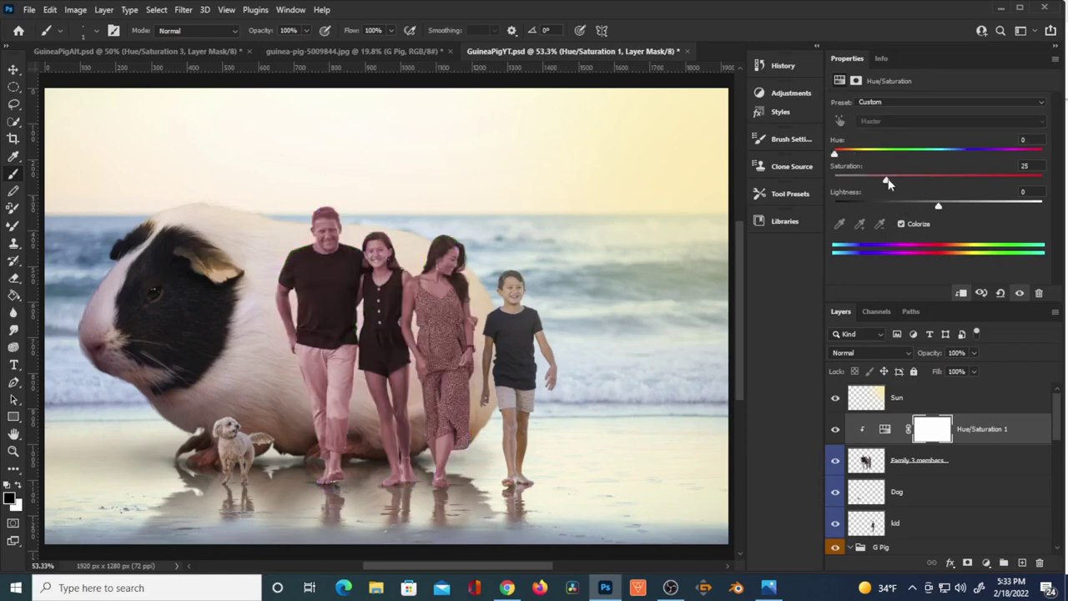
drag(887, 181, 1036, 178)
text(26)
key(Return)
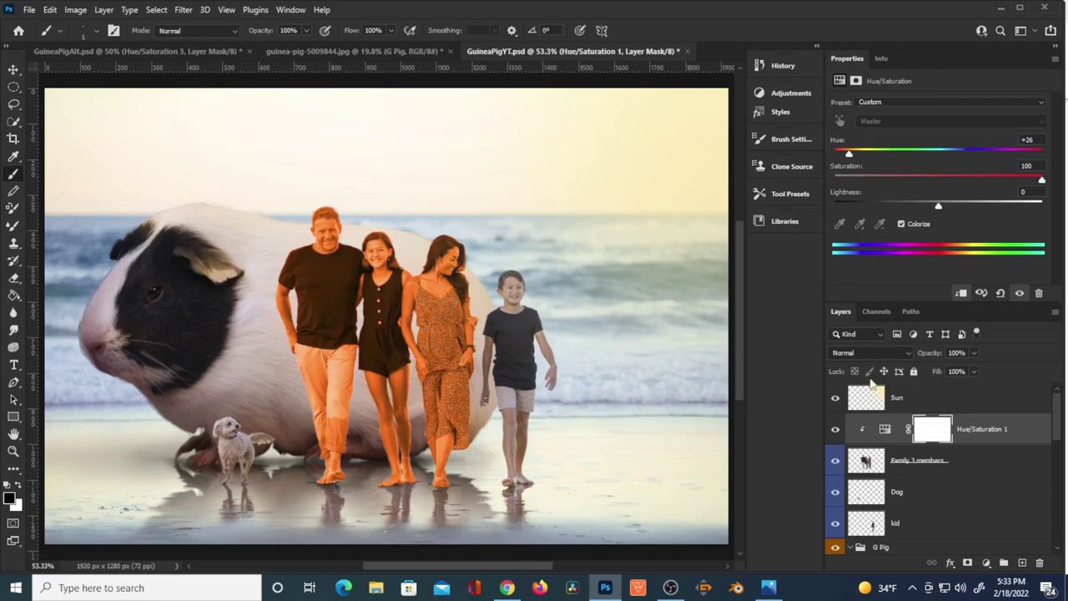
click(928, 436)
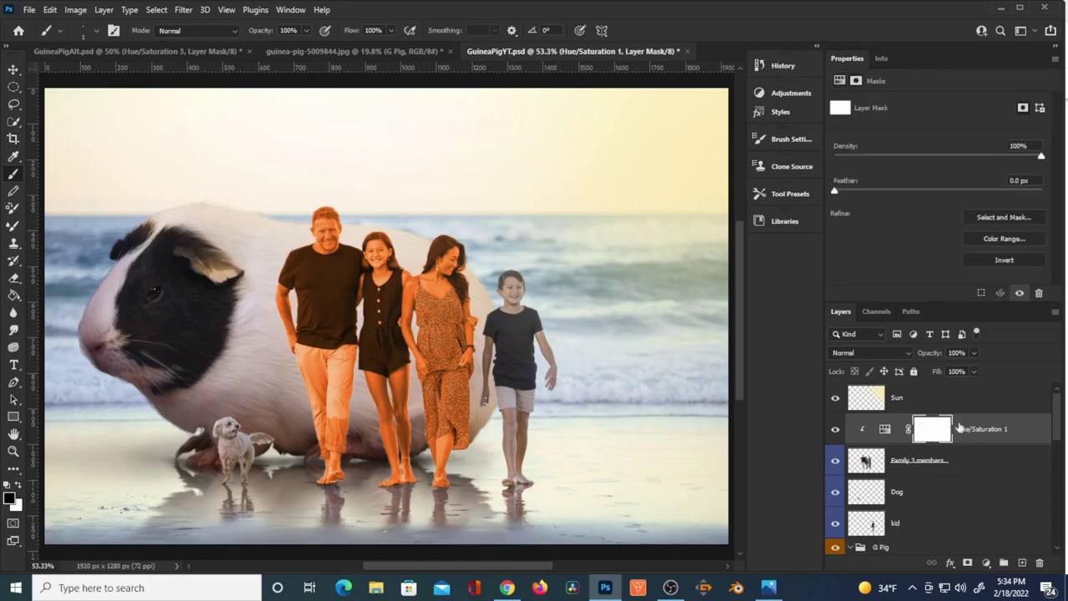
key(ctrl+i)
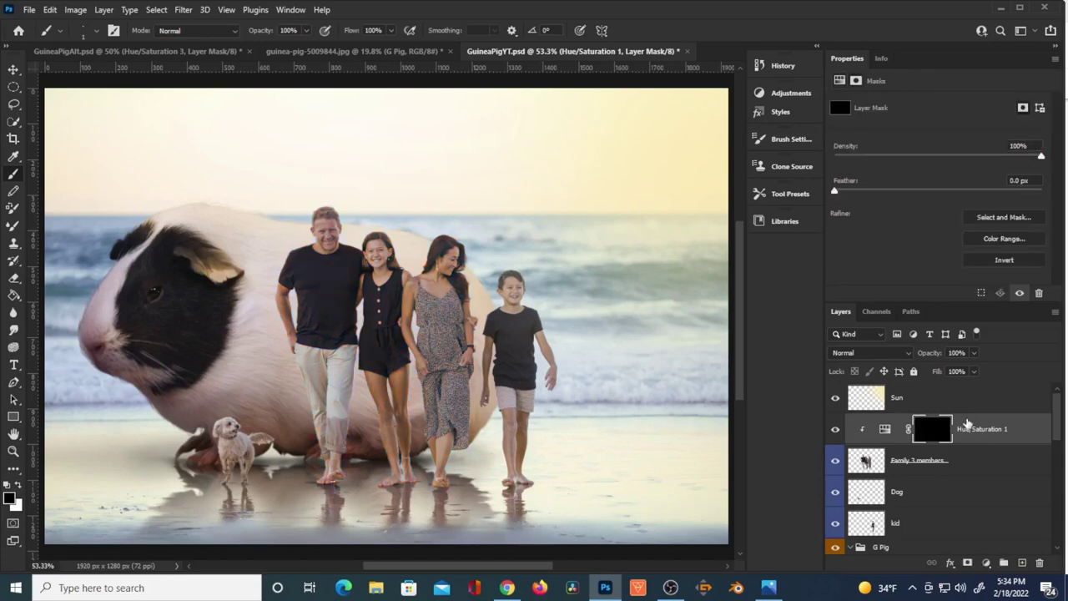
- Prepare a white brush with 8% opacity and 44% flow for painting on the Hue/Saturation 1 mask
key(x)
scroll(461, 277, up, 3)
drag(450, 200, 399, 372)
key(ctrl+z)
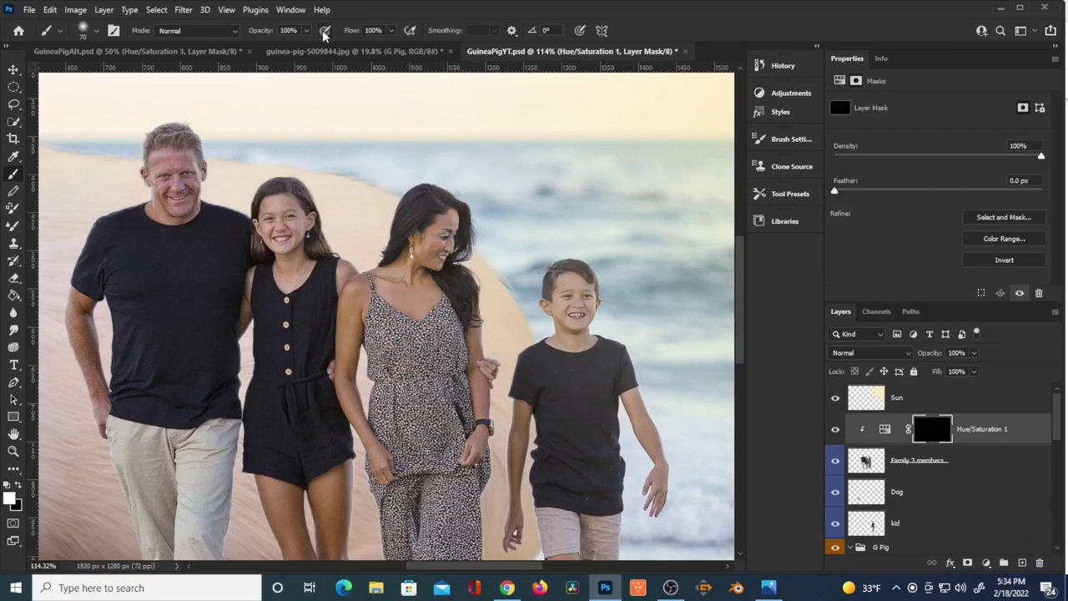
click(390, 30)
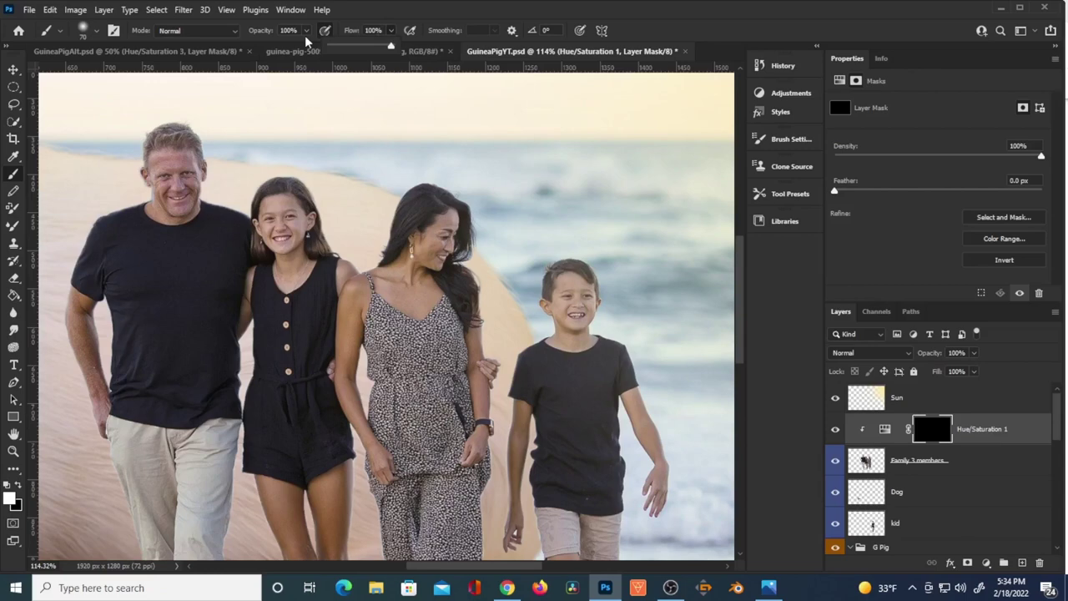
click(383, 31)
text(44)
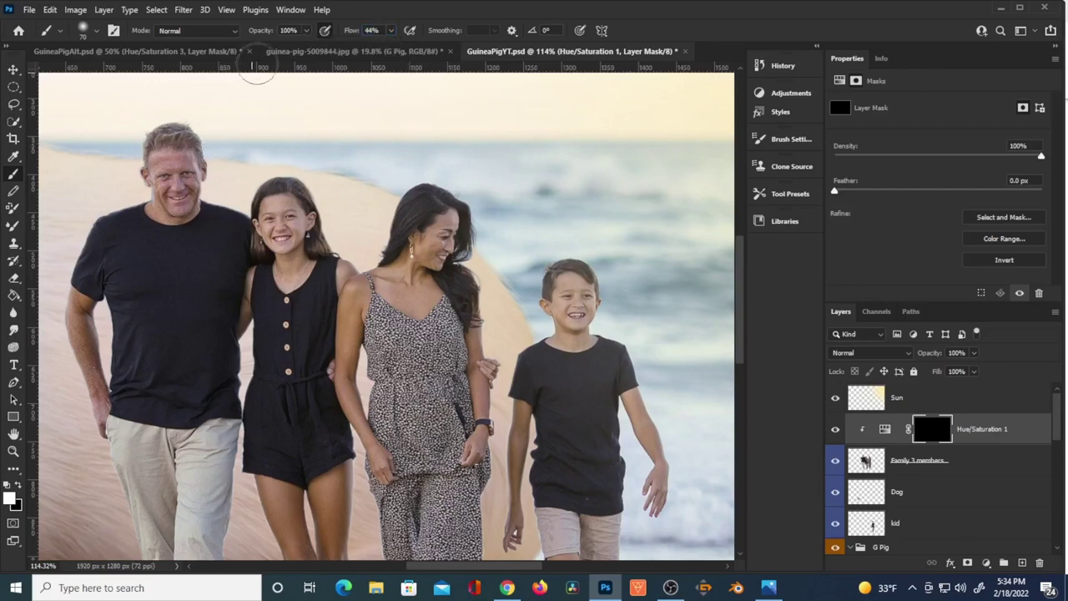
mouse_move(265, 34)
mouse_down()
mouse_move(215, 41)
mouse_move(251, 35)
mouse_up()
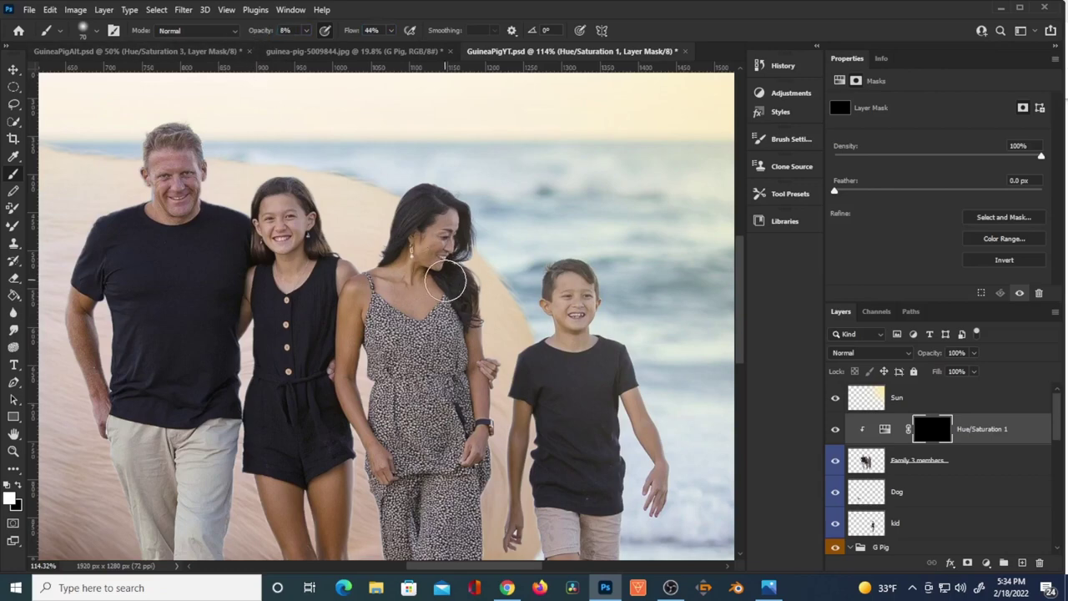
click(788, 140)
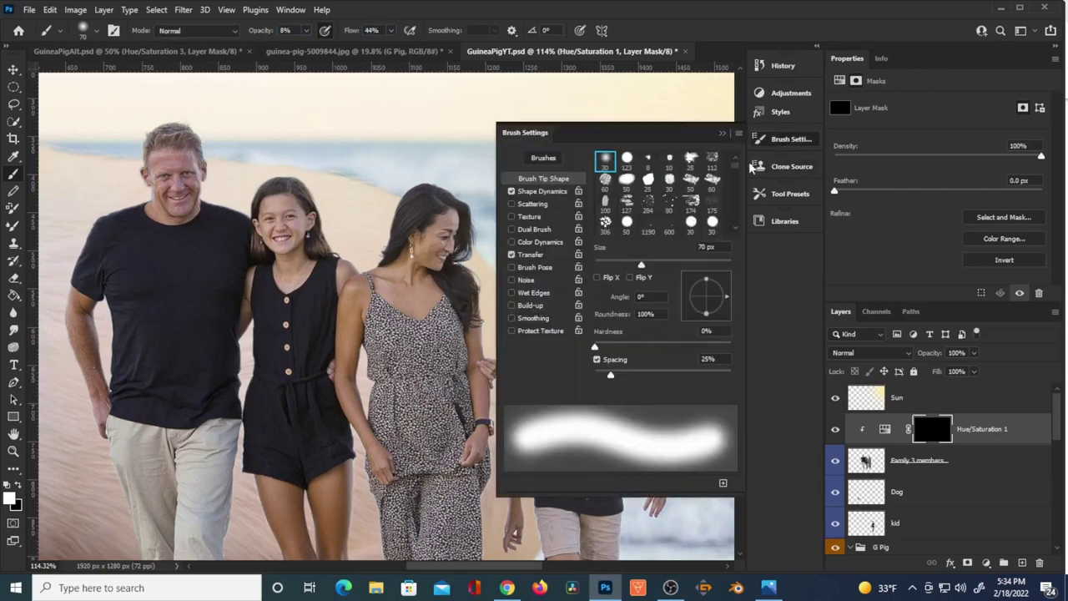
click(723, 135)
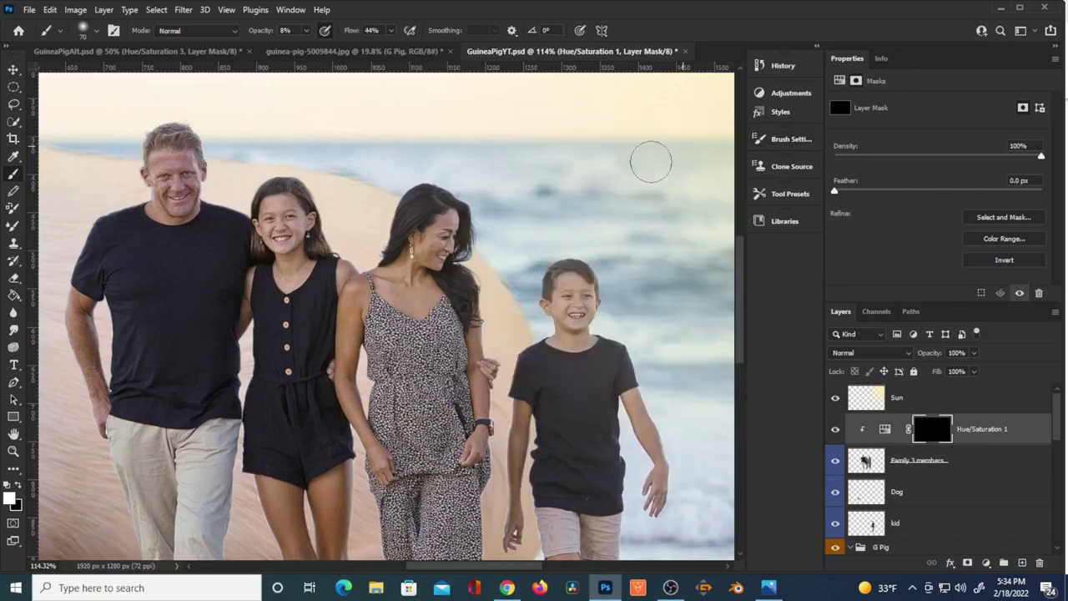
- Paint warm rim light along the woman's hair and arm on the Hue/Saturation 1 mask with a smaller brush
key(bracketleft)
mouse_move(429, 283)
mouse_down()
mouse_move(453, 303)
mouse_move(464, 265)
mouse_up()
drag(492, 349, 482, 331)
- Strengthen the orange light on the woman's arm, hand and dress edge using 21% brush opacity
drag(261, 31, 275, 34)
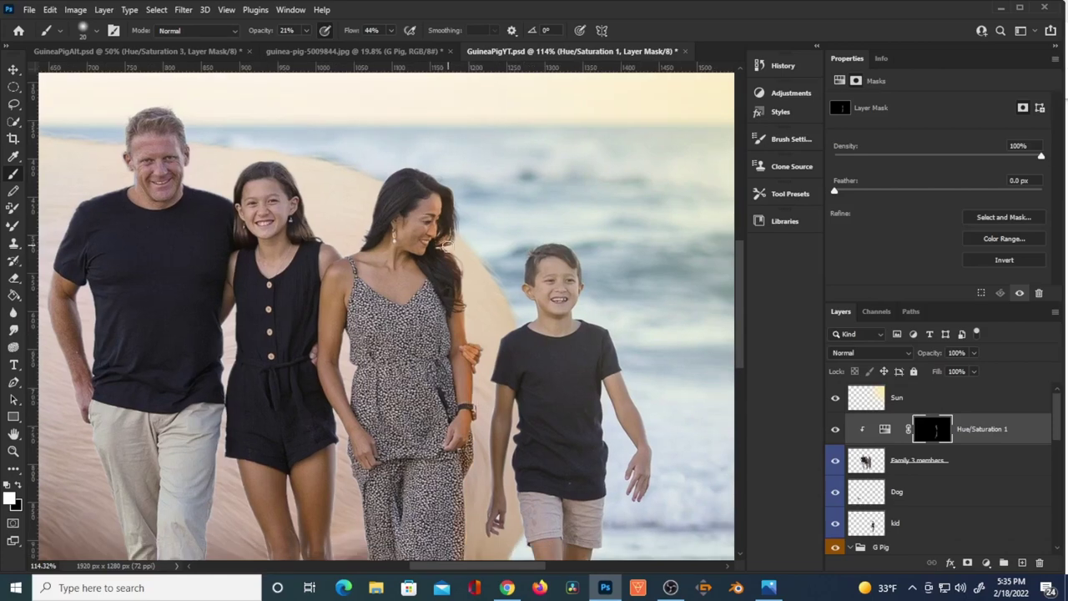
drag(488, 412, 471, 397)
key(x)
key(x)
scroll(360, 414, down, 5)
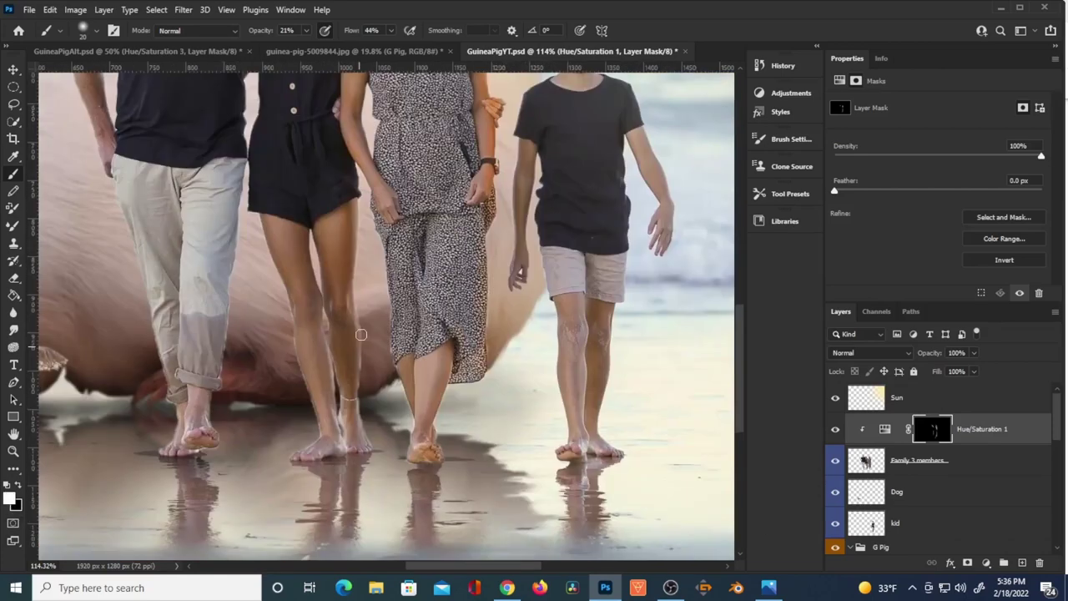
key(x)
- Paint warm light along the sun-facing edges of the man and the girl, including trousers and legs, with a 35 px brush
scroll(333, 167, up, 5)
key(x)
key(x)
key(x)
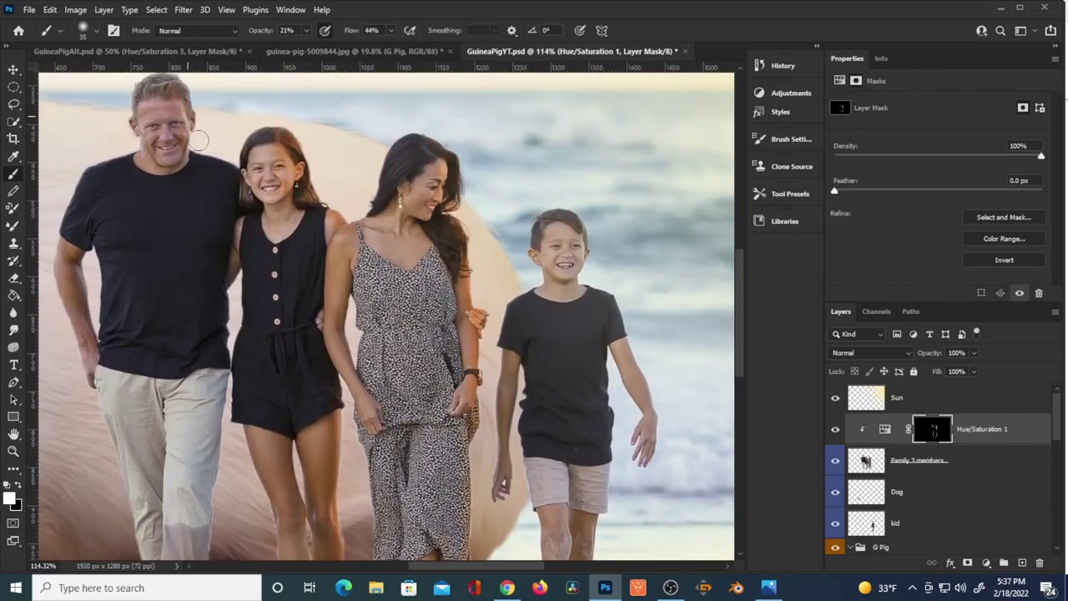
scroll(209, 200, up, 2)
scroll(234, 411, down, 5)
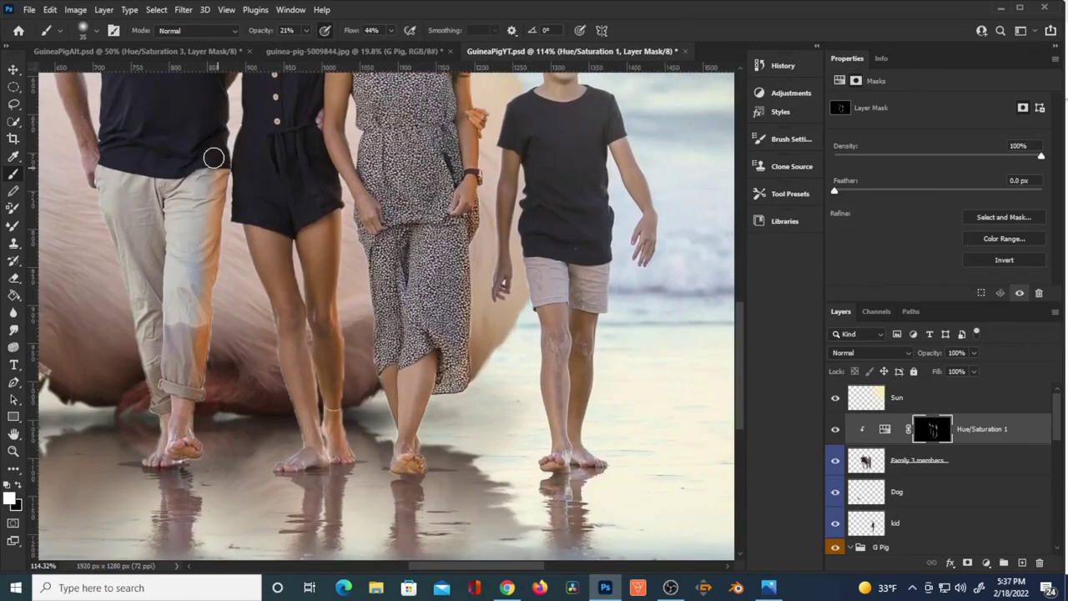
key(x)
key(x)
- Compare the whole picture with and without the Hue/Saturation 1 light on the family
key(ctrl+0)
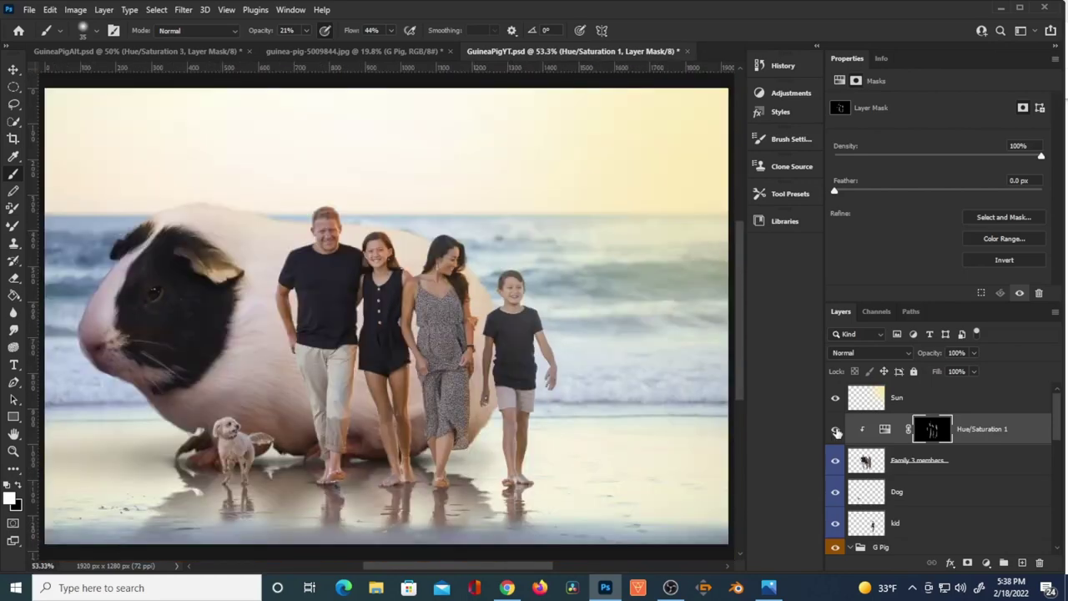
click(836, 431)
click(835, 431)
click(835, 432)
click(836, 431)
click(835, 431)
click(835, 431)
- Invert the Hue/Saturation 2 mask above the kid layer to black and paint warm light along the boy's sun-facing edge
click(961, 495)
key(ctrl+i)
scroll(535, 273, up, 3)
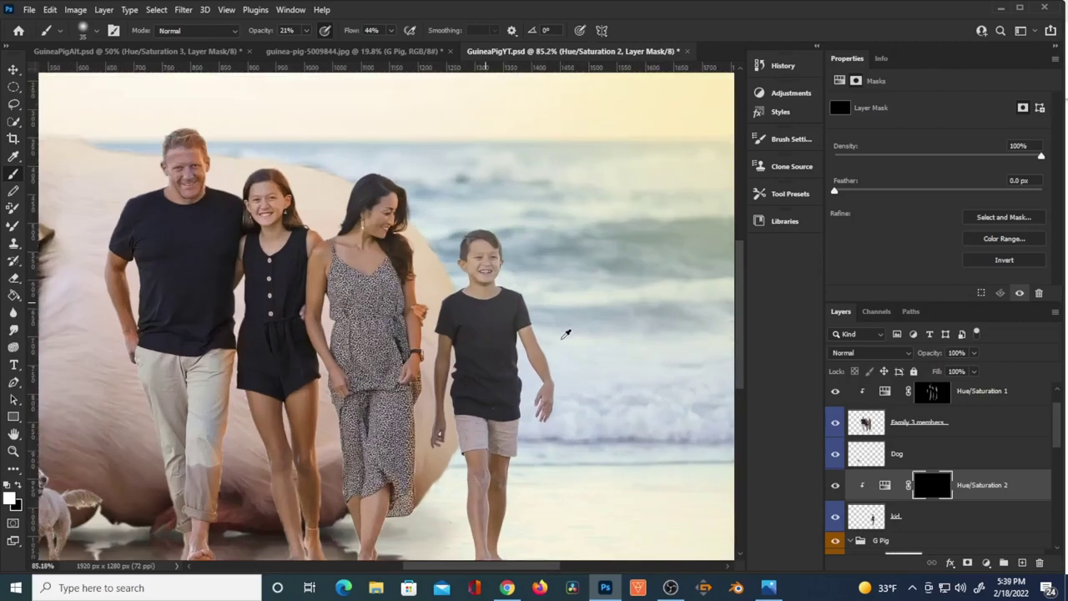
mouse_move(476, 180)
mouse_down()
mouse_move(514, 244)
mouse_move(503, 384)
mouse_up()
key(backslash)
key(backslash)
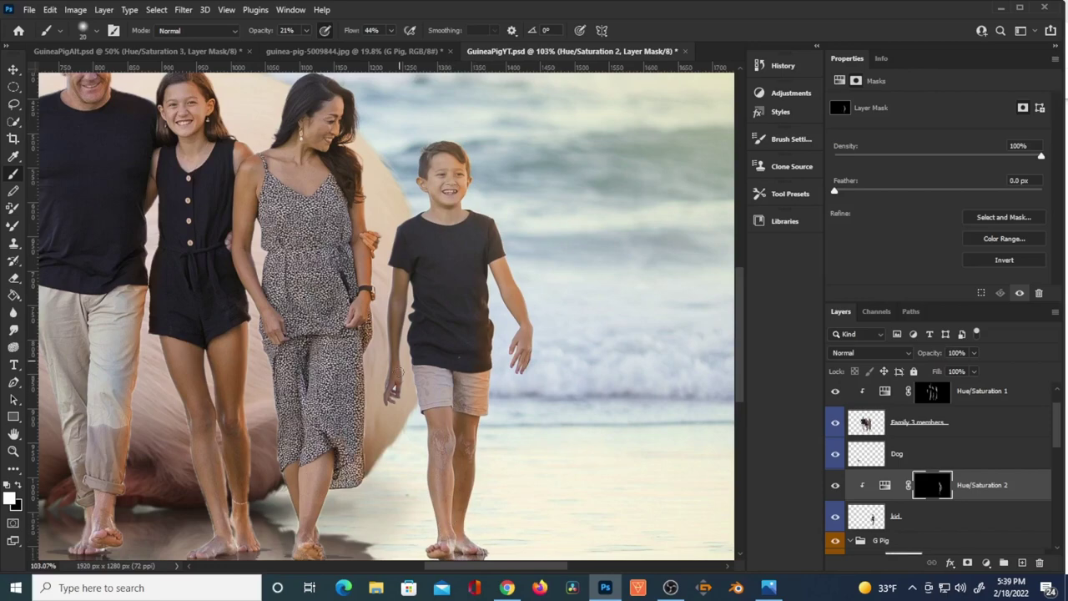
scroll(499, 260, up, 3)
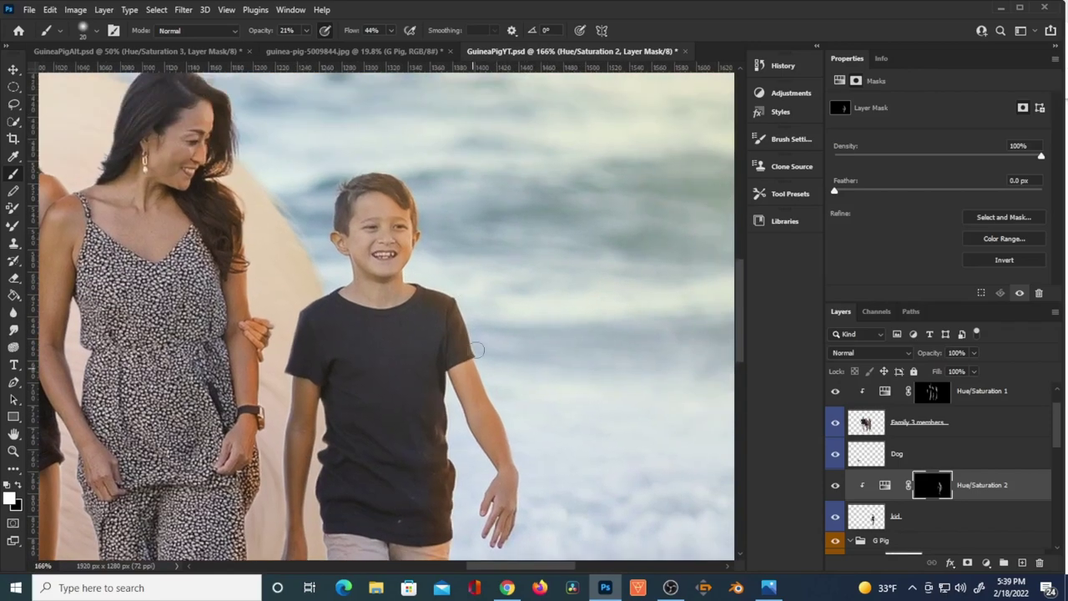
click(836, 491)
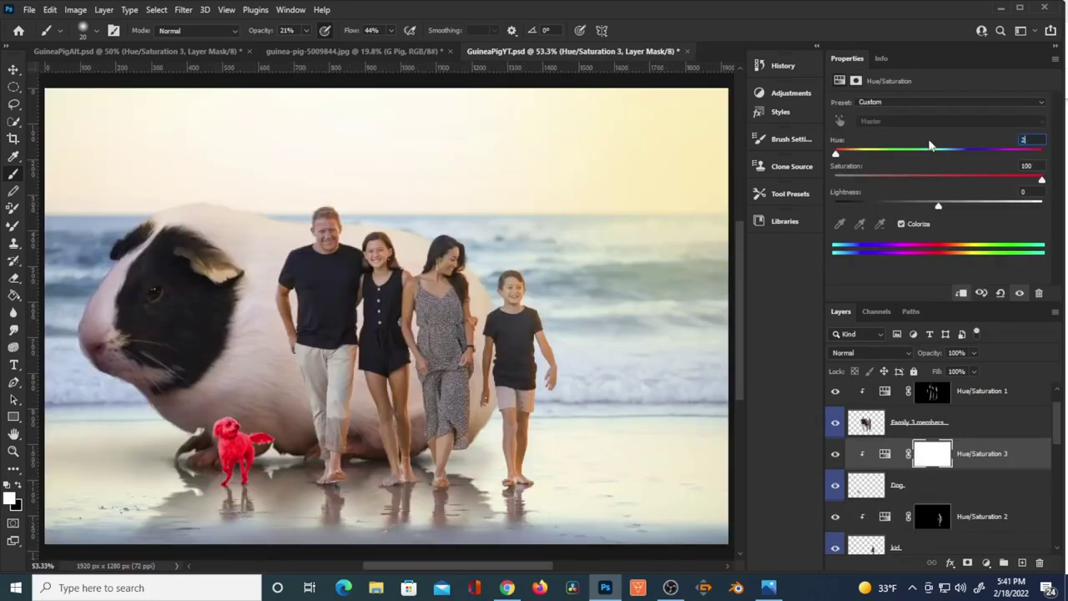
- Set the dog's colorizing Hue/Saturation adjustment to Hue 26 and invert its mask to black
text(8)
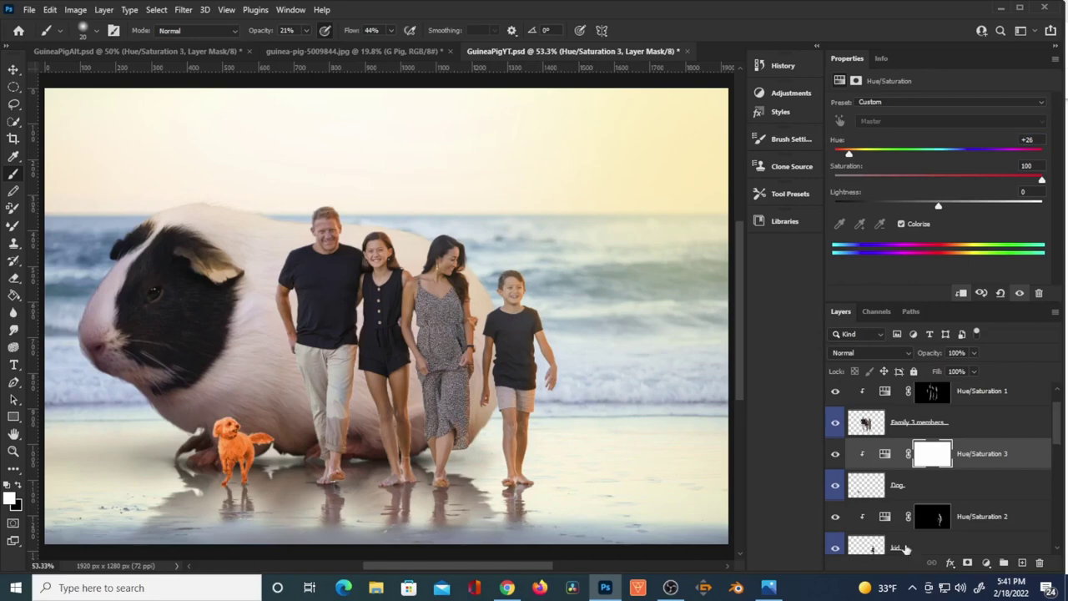
click(945, 454)
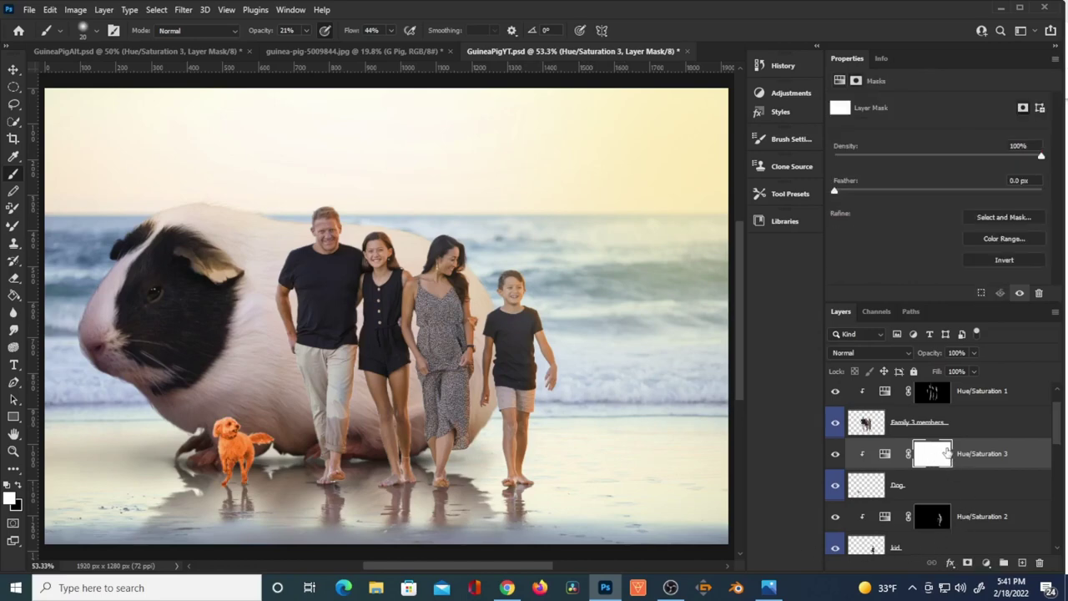
key(ctrl+i)
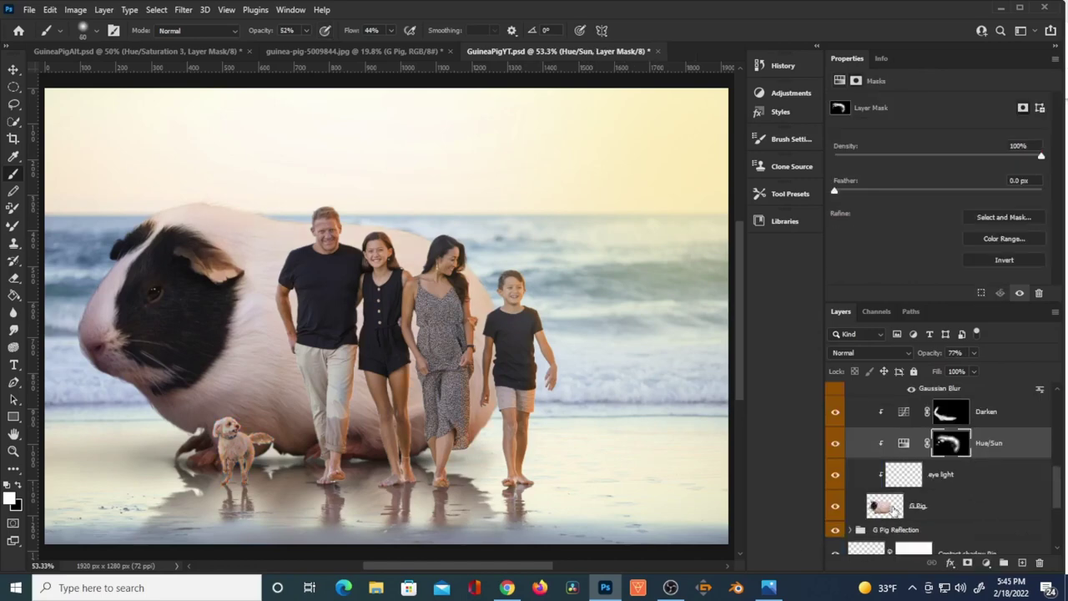
- Add a clipped layer named More sun directly above G Pig and choose a soft yellow foreground color with hue 44°
click(889, 511)
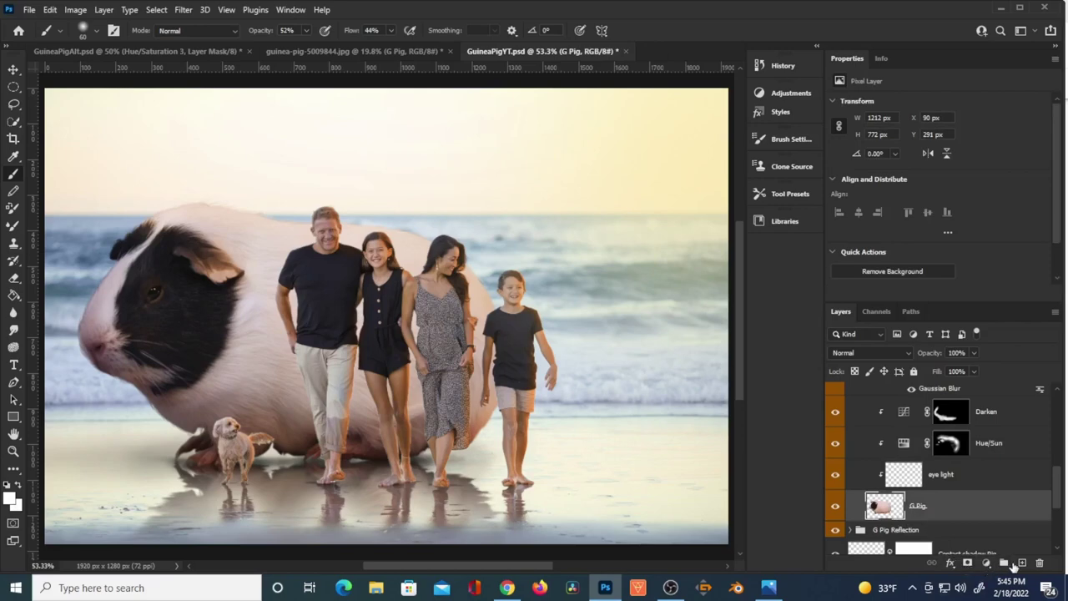
click(1023, 565)
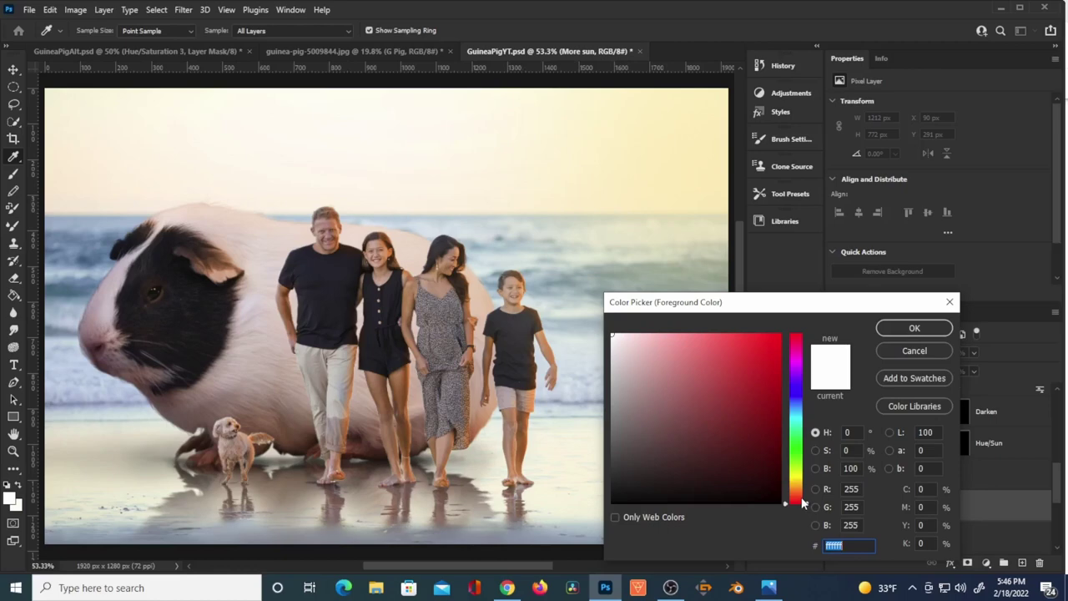
drag(801, 497, 803, 484)
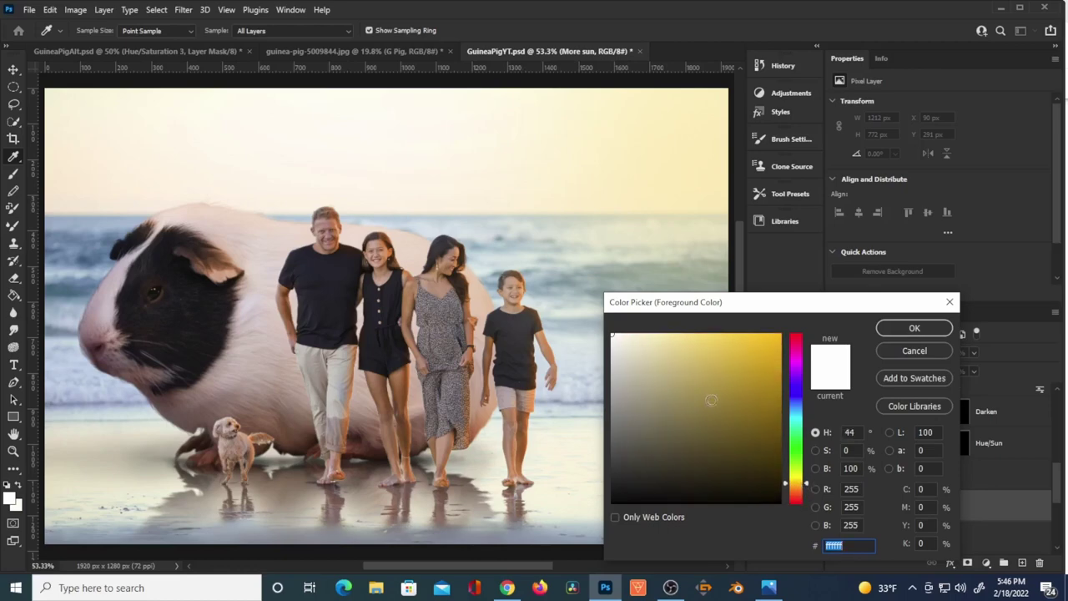
mouse_move(663, 340)
mouse_down()
mouse_move(667, 327)
mouse_move(707, 326)
mouse_up()
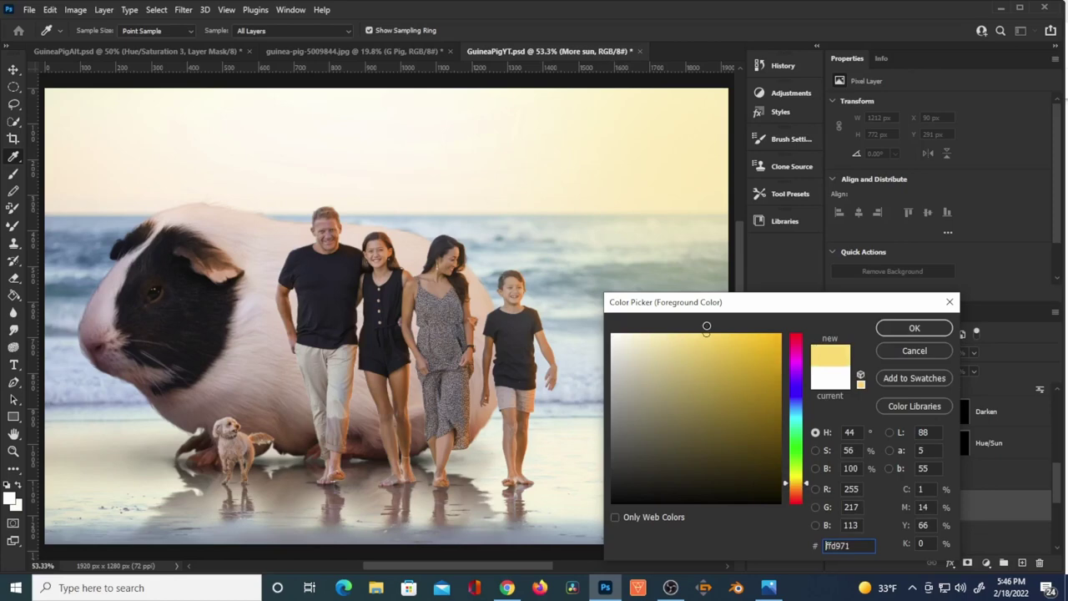
key(Return)
- Paint yellow sunlight over the guinea pig's back and rear on the More sun layer with a 20% opacity brush enlarged to 90 px
key(b)
mouse_move(495, 301)
mouse_down()
mouse_move(497, 409)
mouse_move(465, 453)
mouse_move(359, 222)
mouse_move(367, 224)
mouse_move(278, 217)
mouse_move(285, 222)
mouse_move(199, 198)
mouse_move(283, 229)
mouse_up()
drag(396, 233, 420, 216)
key(2)
key(bracketright)
key(bracketright)
key(bracketright)
- Reduce the More sun layer to 70% opacity and add a layer mask, with black as the painting color
drag(935, 356, 776, 426)
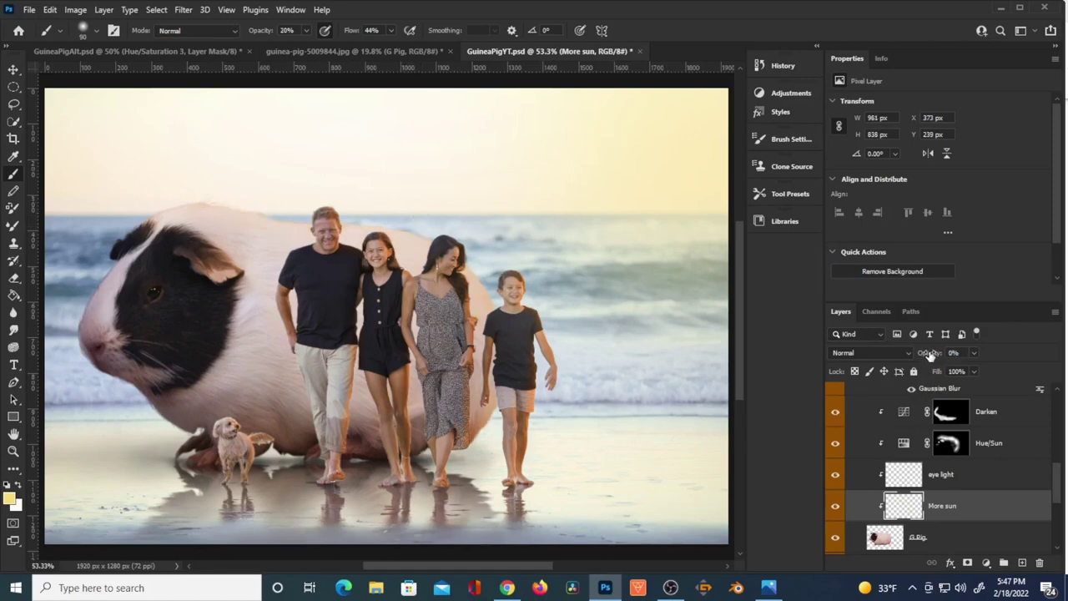
drag(930, 355, 937, 356)
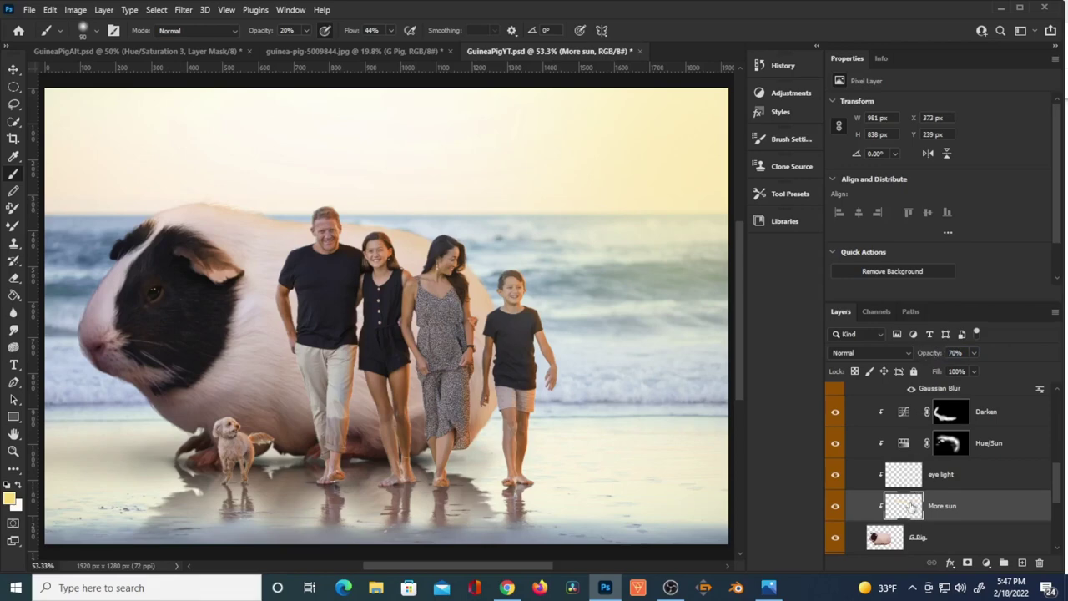
click(967, 562)
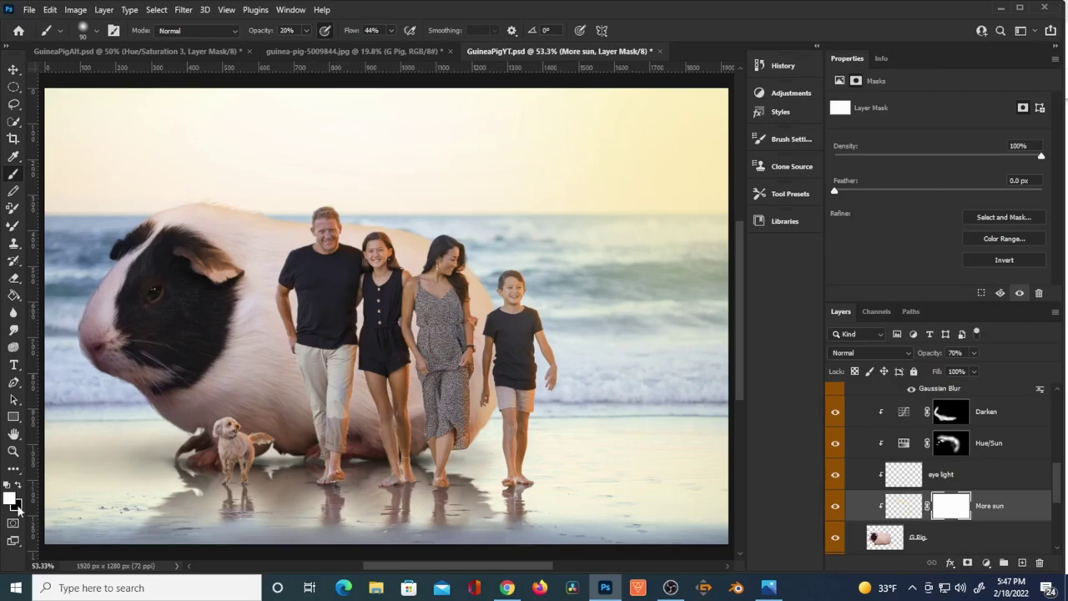
key(x)
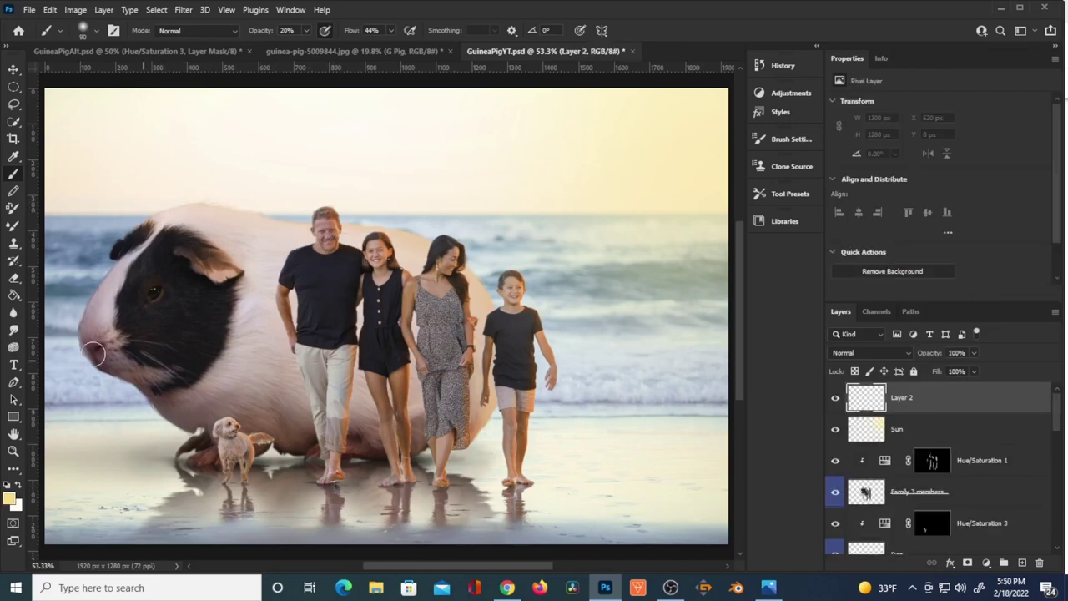
- Fill the empty layer above Sun with solid black (000000) using the Paint Bucket
click(14, 297)
click(9, 498)
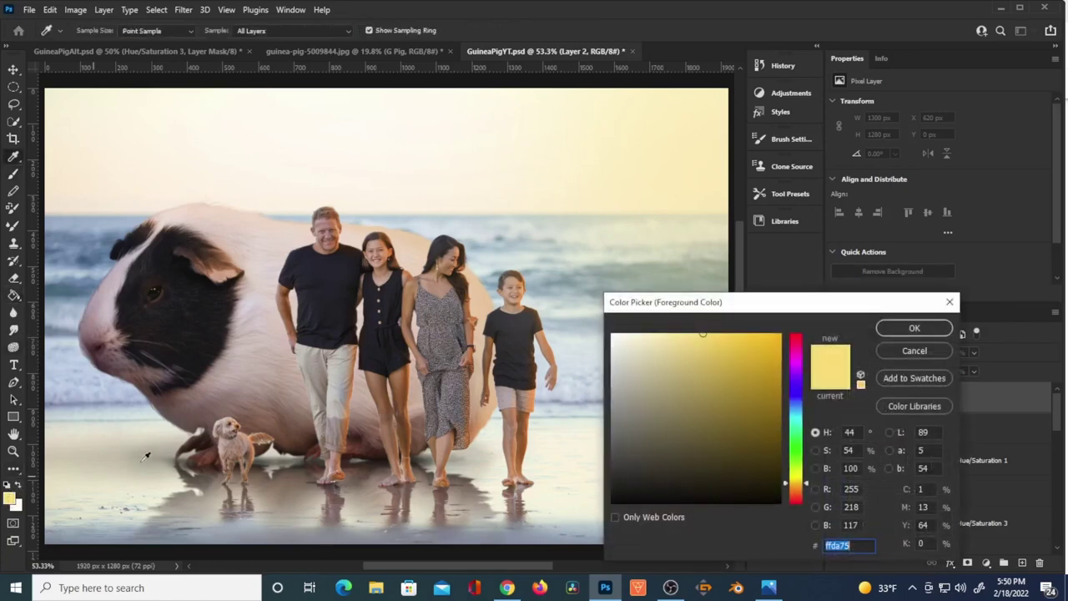
drag(627, 495, 605, 527)
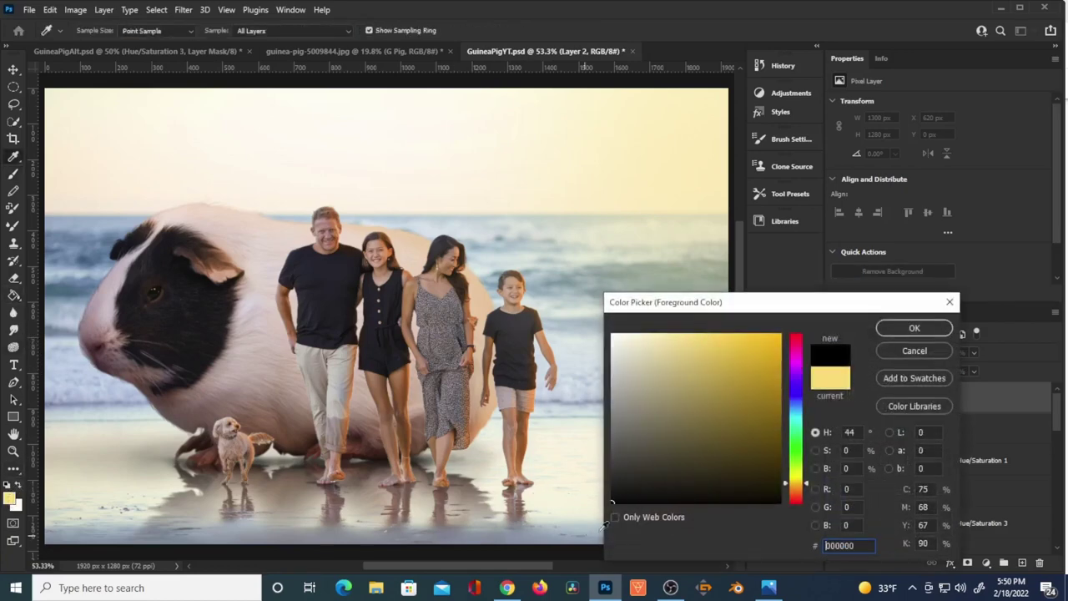
click(906, 330)
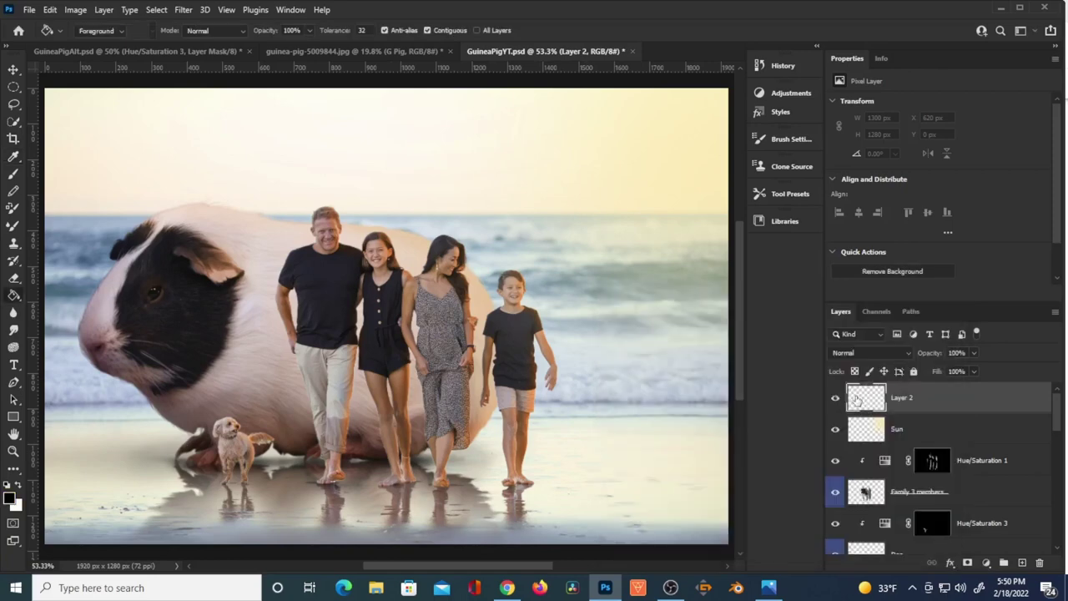
click(668, 426)
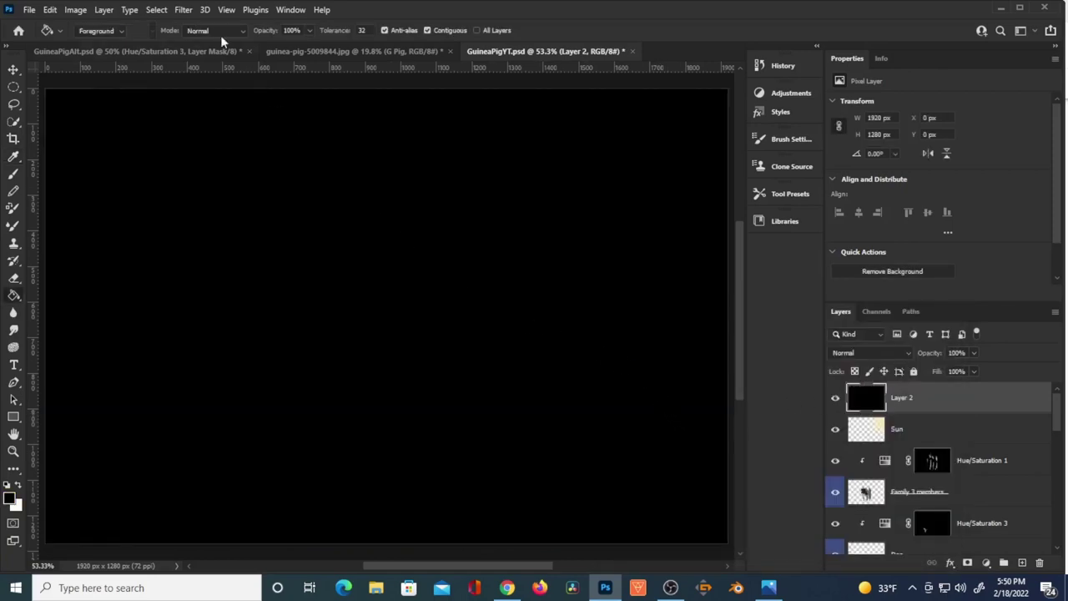
- Render a lens flare on the black layer with the 50-300mm Zoom lens type and 78% brightness
click(183, 11)
mouse_move(286, 247)
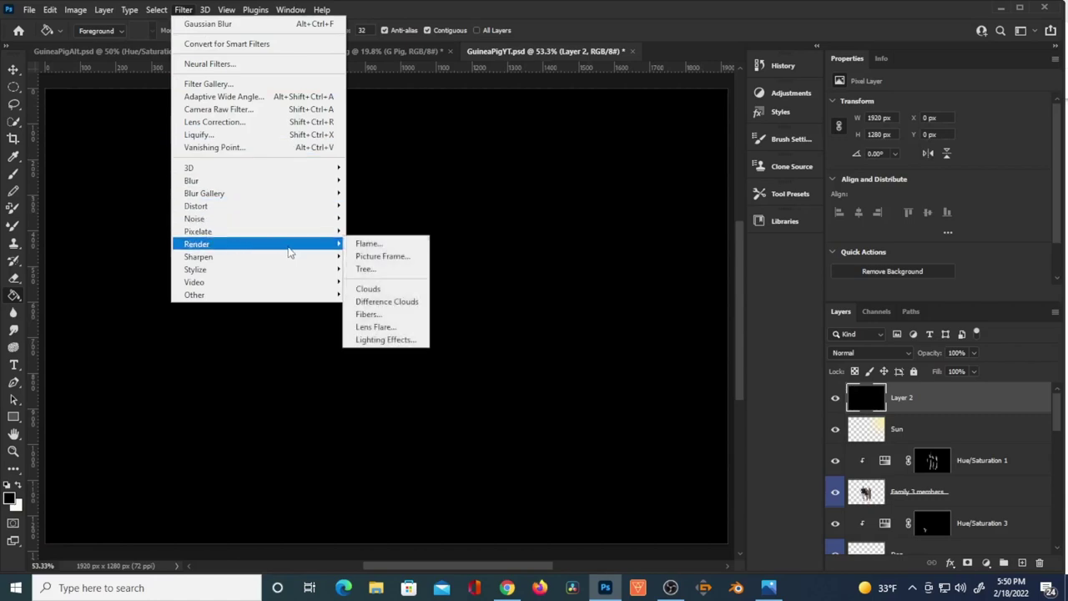
click(408, 330)
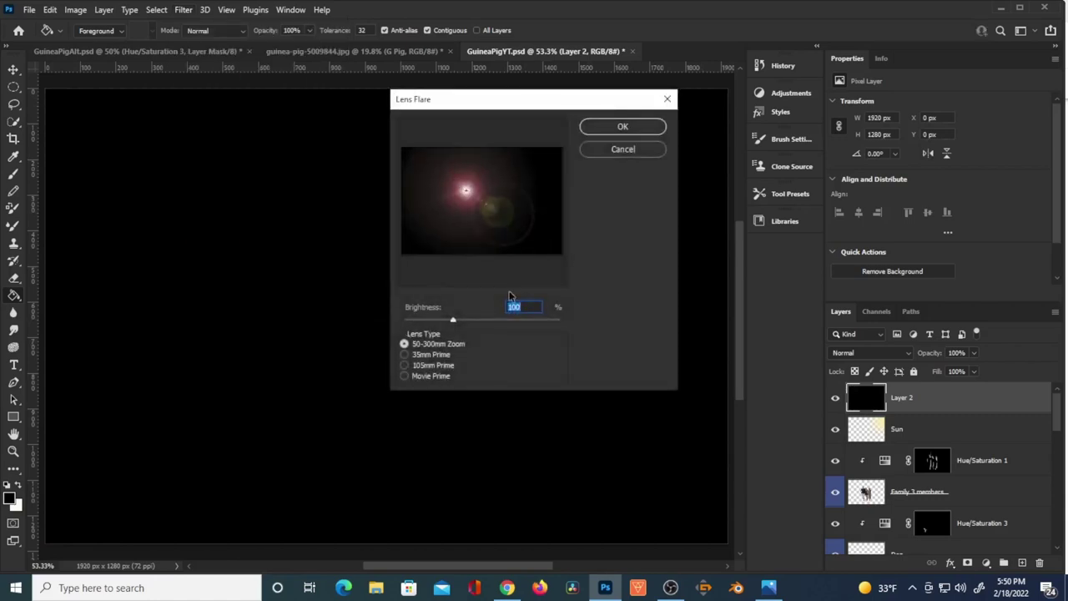
mouse_move(453, 322)
mouse_down()
mouse_move(424, 322)
mouse_move(470, 325)
mouse_move(401, 326)
mouse_move(442, 327)
mouse_up()
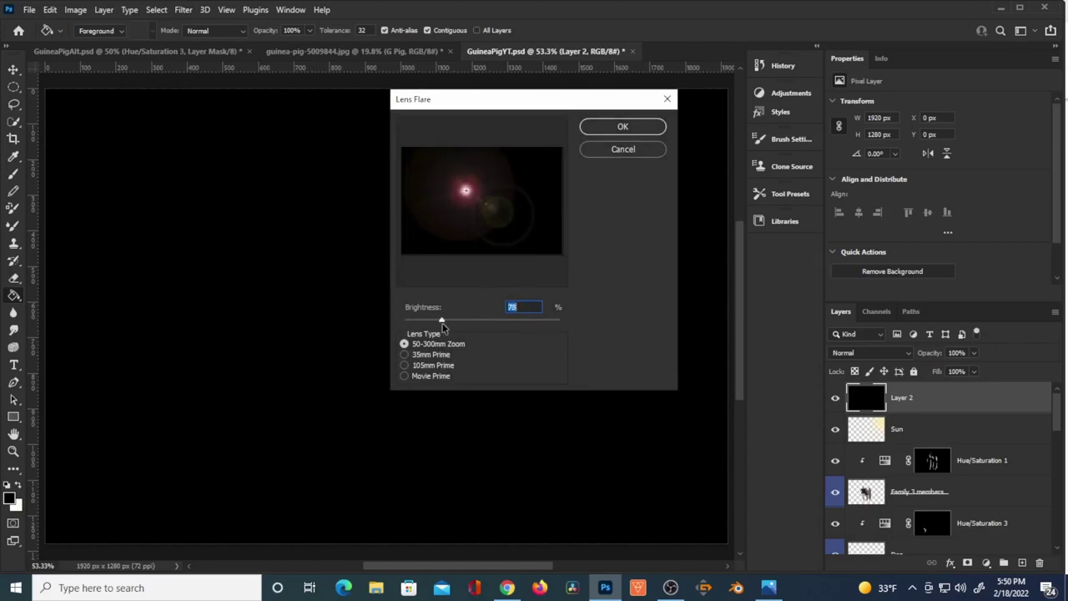
click(405, 355)
click(405, 366)
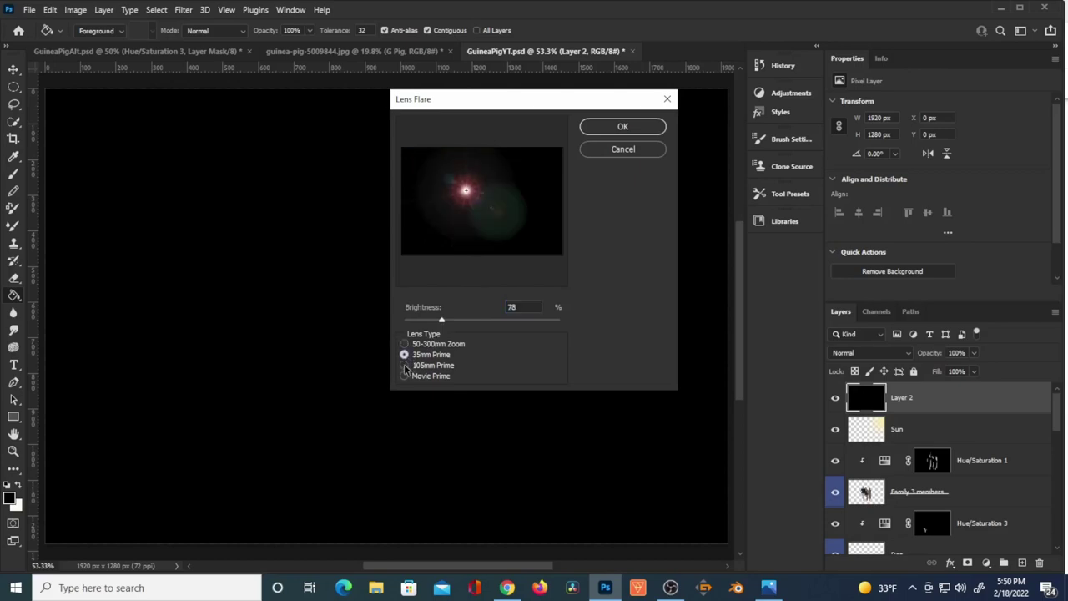
click(405, 377)
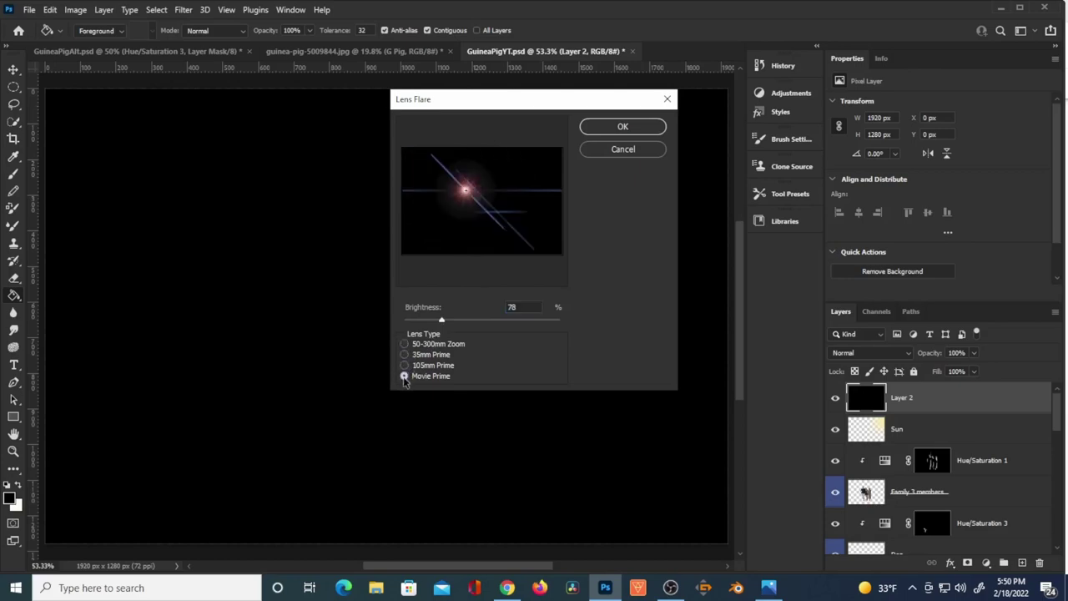
click(405, 344)
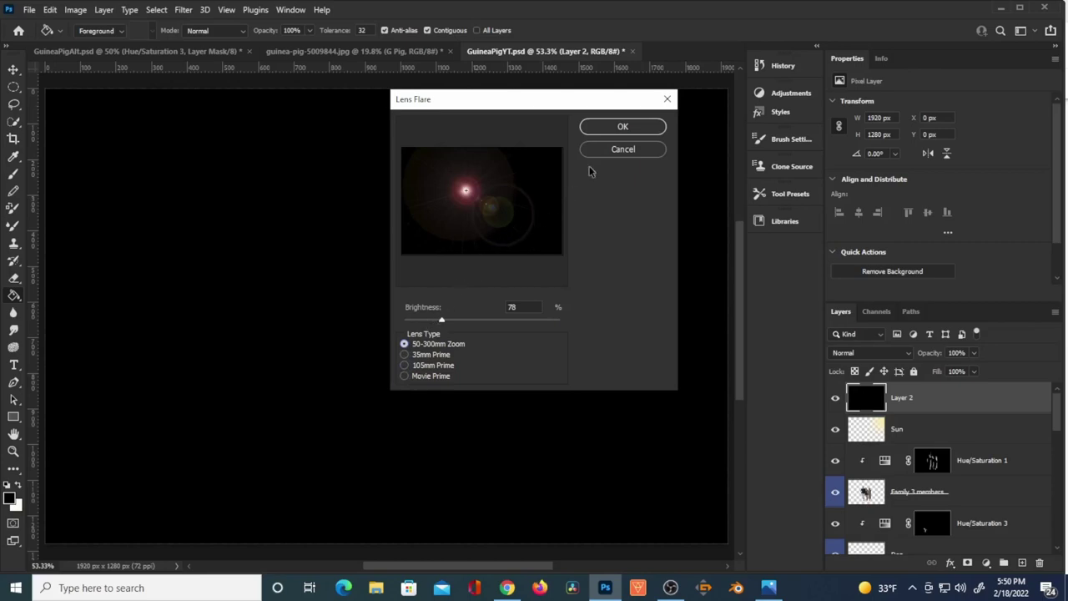
click(623, 129)
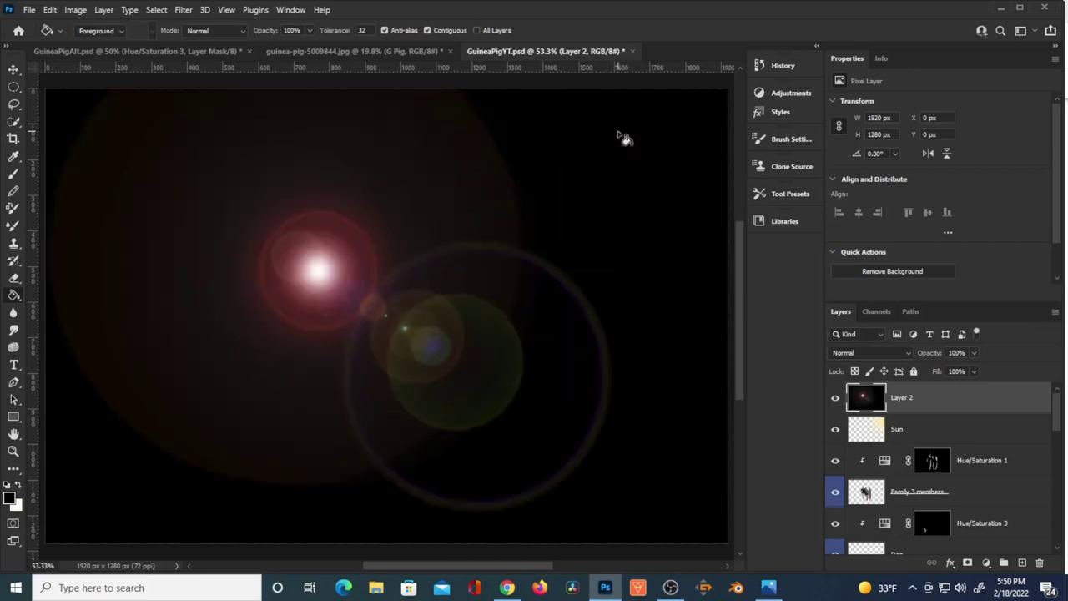
- Set the flare layer's blend mode to Screen and flip the flare horizontally in Free Transform
click(890, 354)
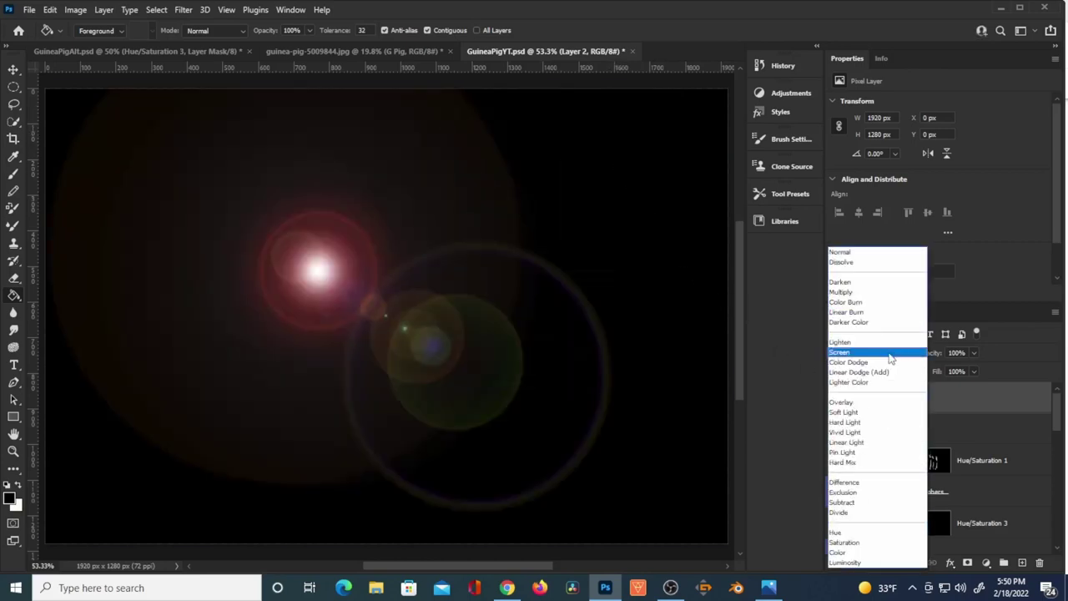
click(883, 353)
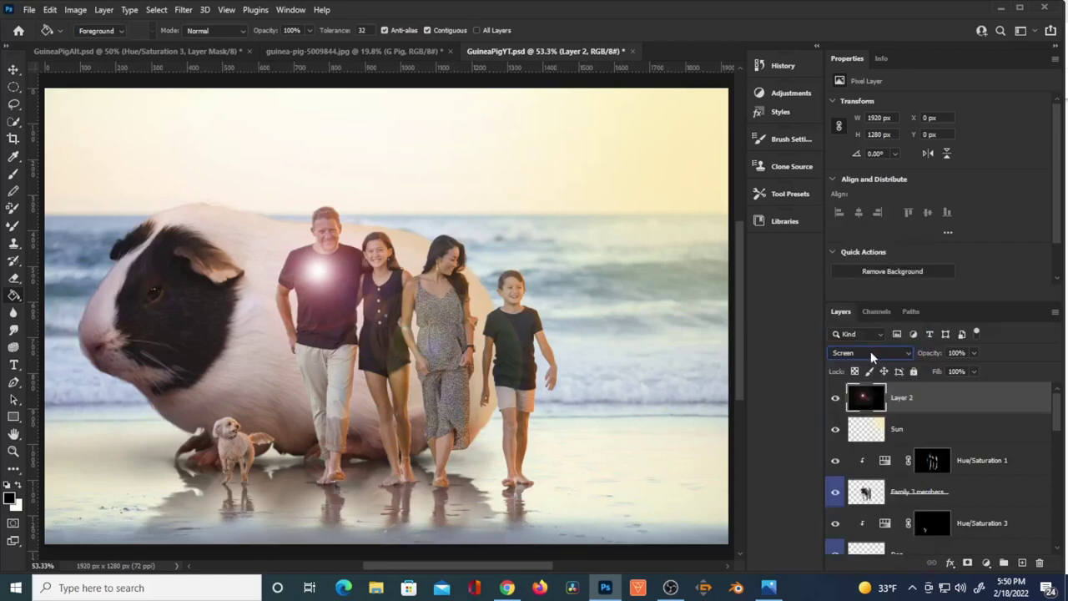
key(ctrl+t)
right_click(374, 332)
click(401, 302)
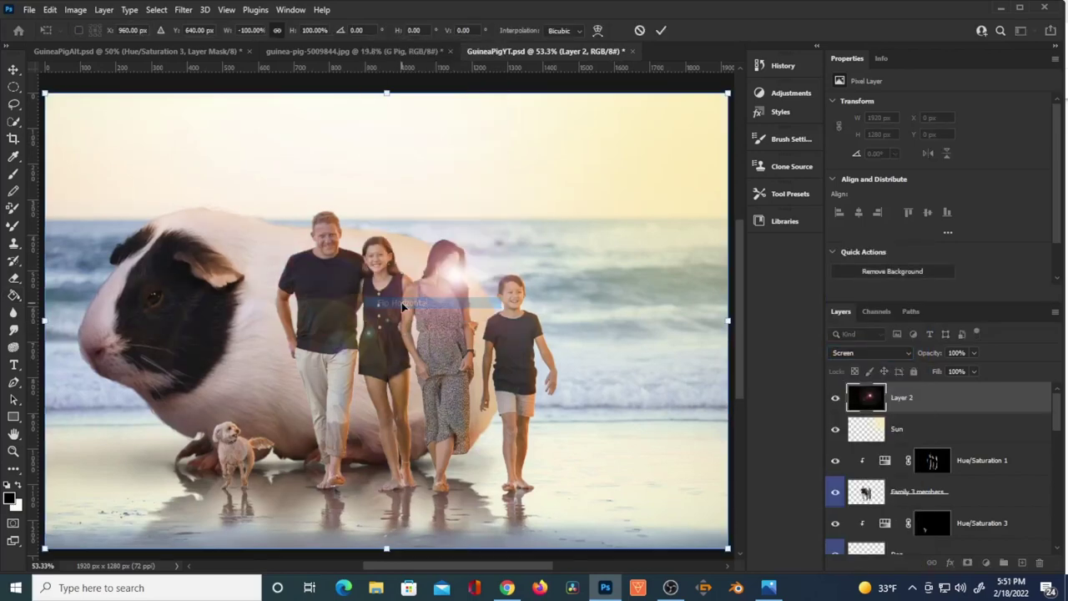
- Scale the flare to about 124% and place its bright spot on the horizon above the boy
drag(455, 269, 549, 244)
drag(433, 387, 544, 260)
drag(228, 406, 74, 543)
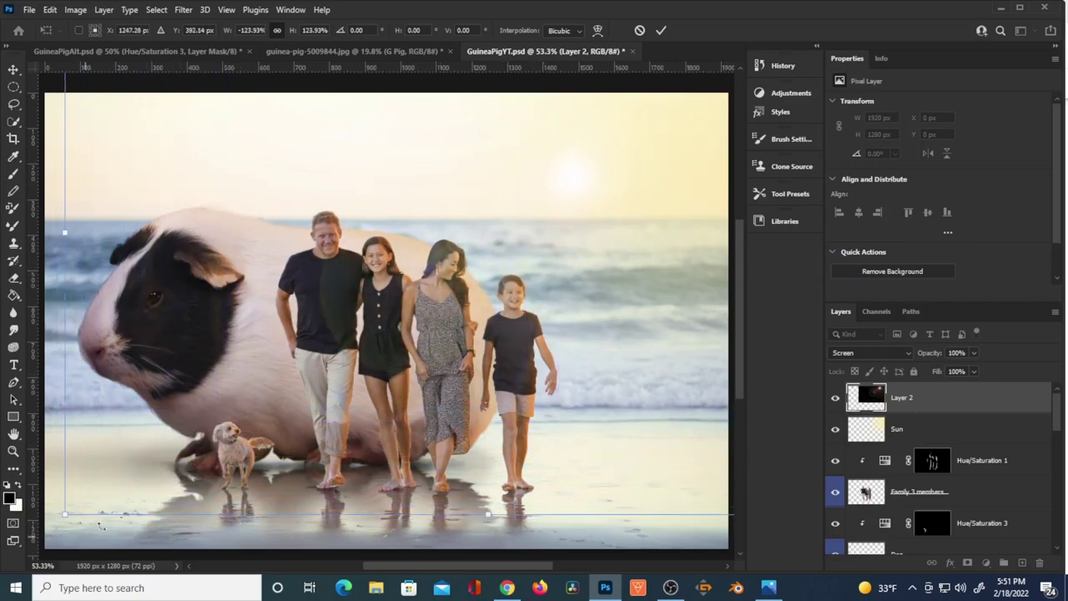
mouse_move(434, 378)
mouse_down()
mouse_move(396, 396)
mouse_move(435, 374)
mouse_move(410, 383)
mouse_move(405, 401)
mouse_up()
key(Return)
key(g)
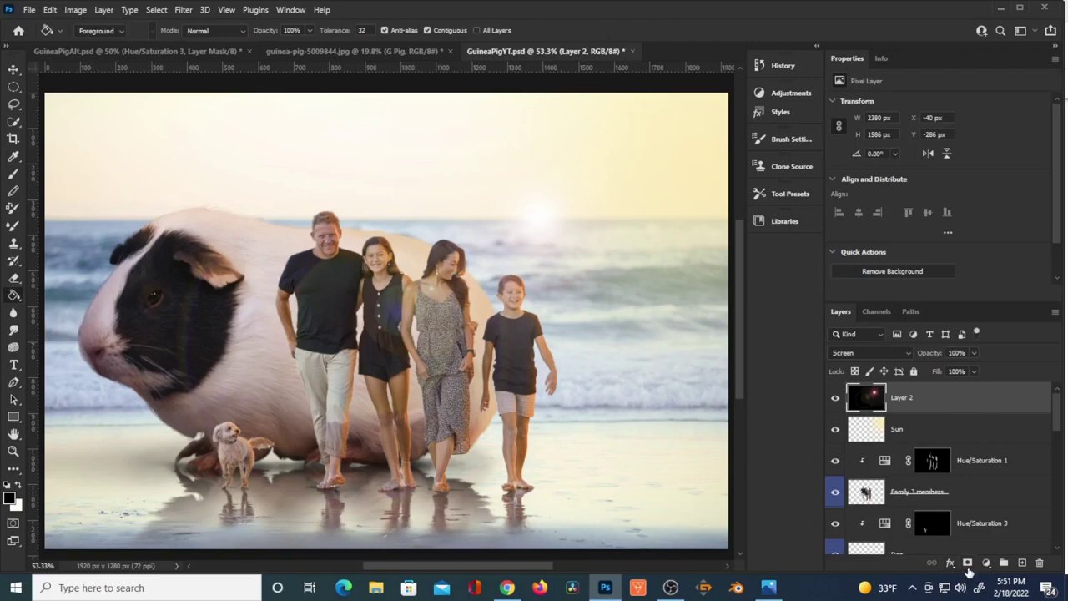
- Add a mask to the flare layer and paint out the flare's bright center with a black brush at 20% opacity
click(967, 564)
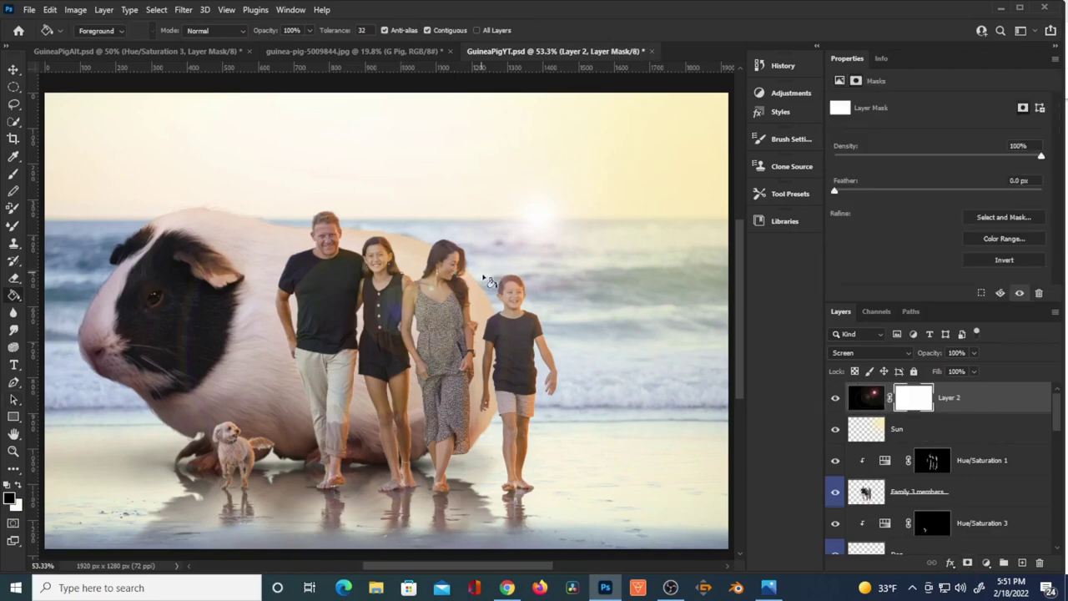
key(b)
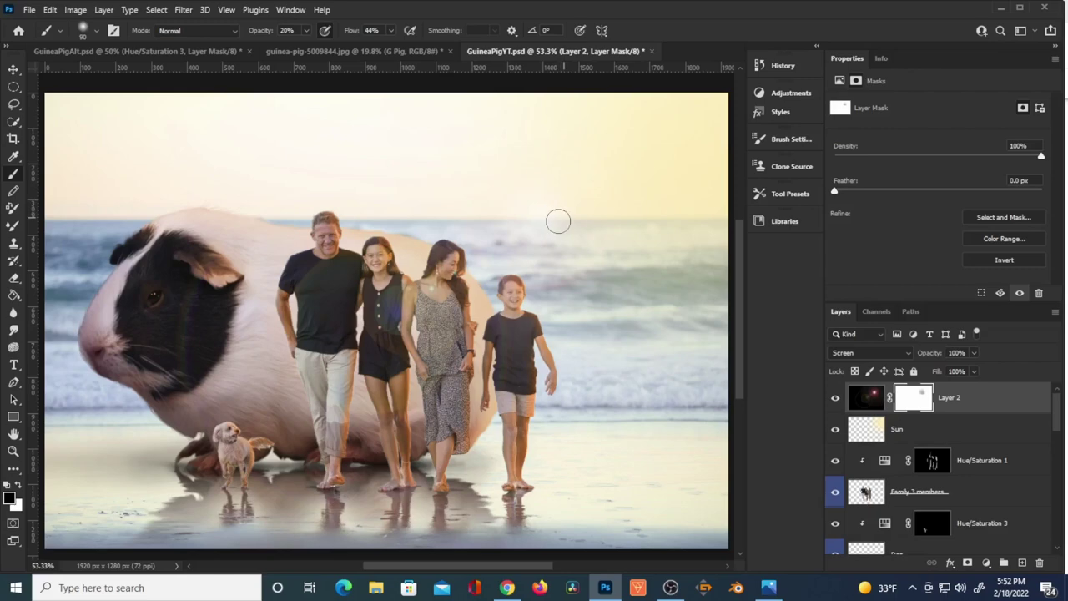
- Add a layer mask to the G Pig layer and shrink the brush to 5 px for the edge of the face
scroll(934, 467, down, 5)
click(885, 488)
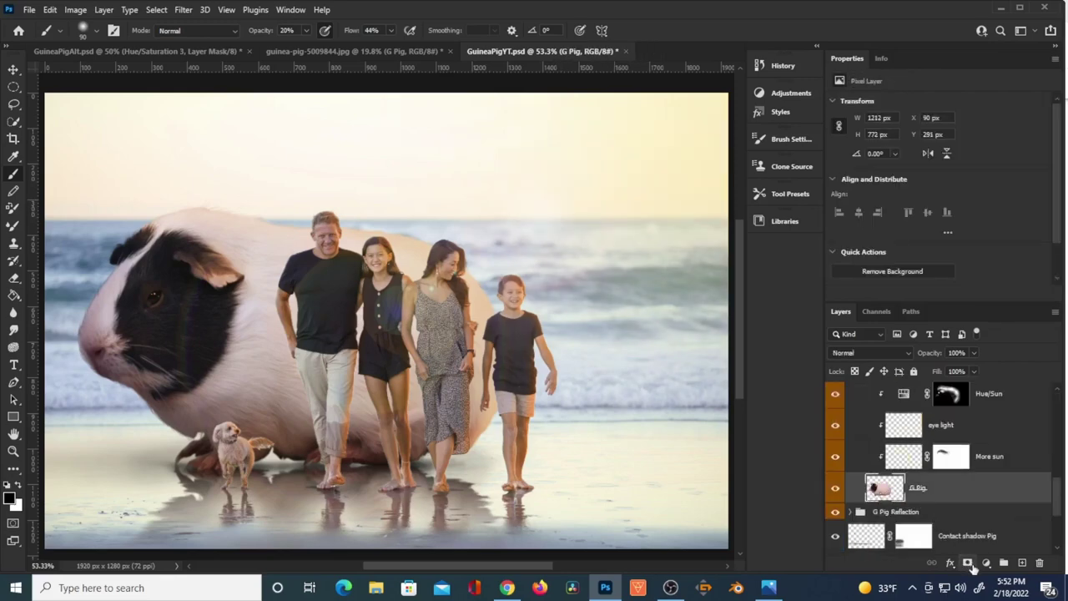
click(967, 564)
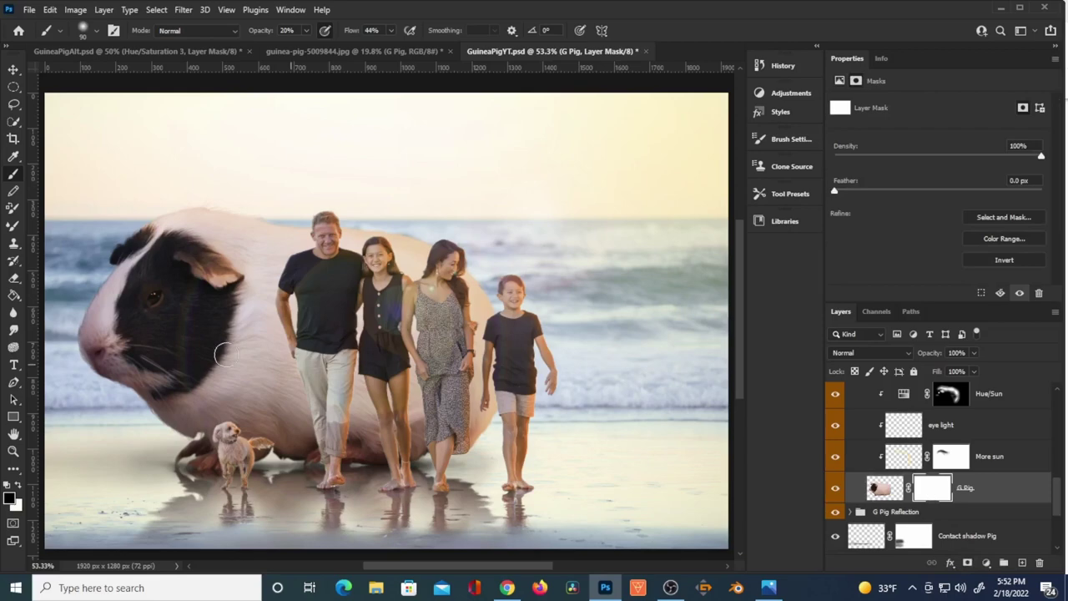
scroll(107, 300, up, 5)
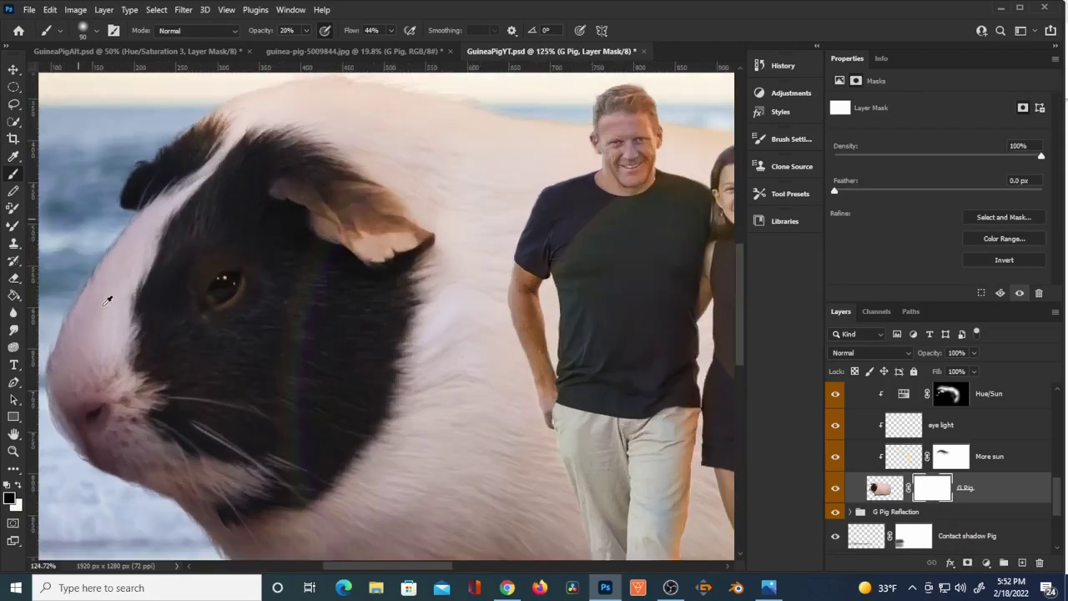
drag(101, 306, 191, 310)
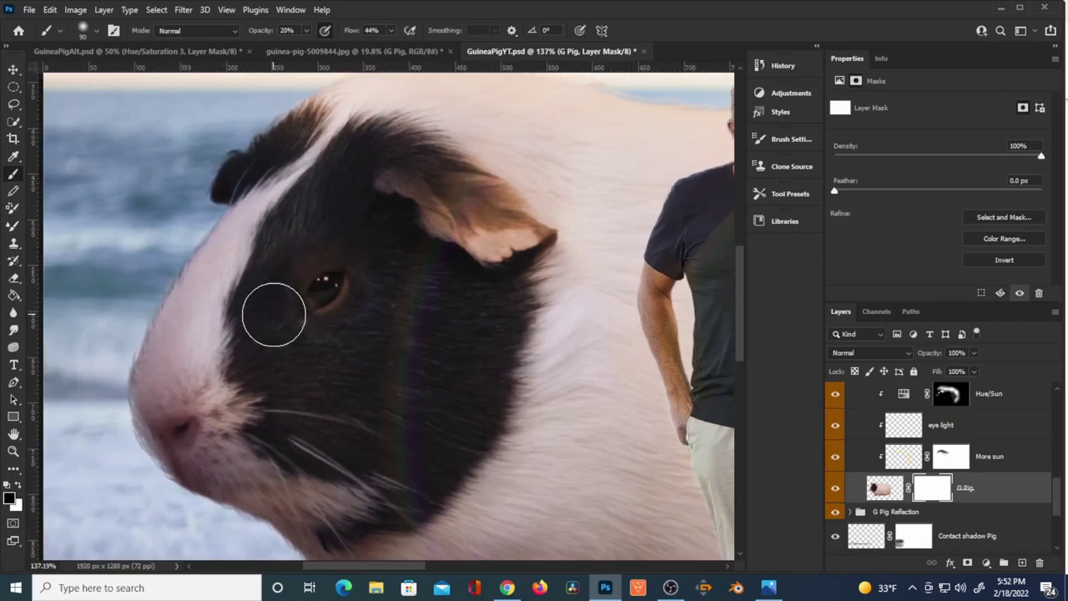
key(bracketleft)
key(bracketleft)
key(bracketleft)
key(bracketleft)
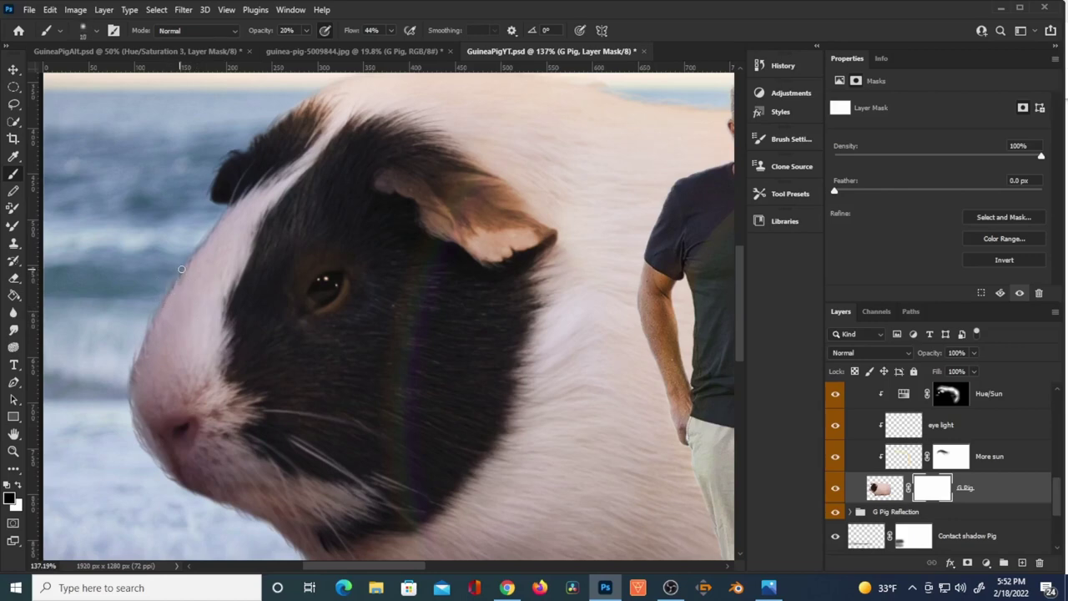
key(bracketleft)
key(bracketleft)
- Try a mask stroke on the edge of the guinea pig's snout at 100% opacity and flow, and undo it
drag(263, 33, 399, 42)
drag(194, 255, 195, 289)
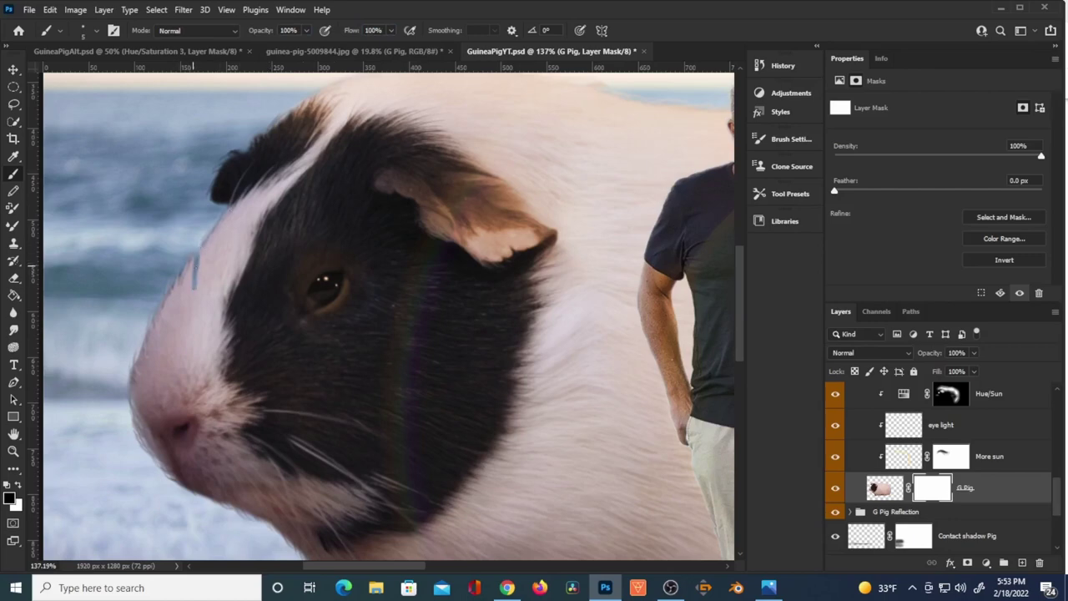
key(ctrl+z)
- Lower the brush to 14% opacity and 44% flow for subtle retouching on the Contact shadow Pig layer
key(1)
key(8)
key(shift+5)
key(shift+4)
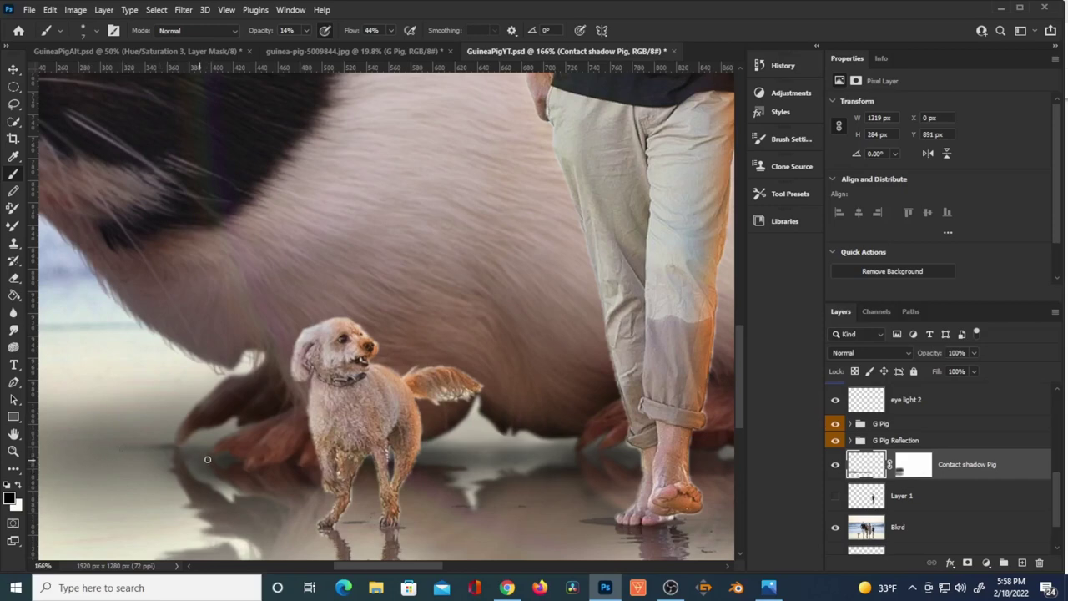
key(ctrl+0)
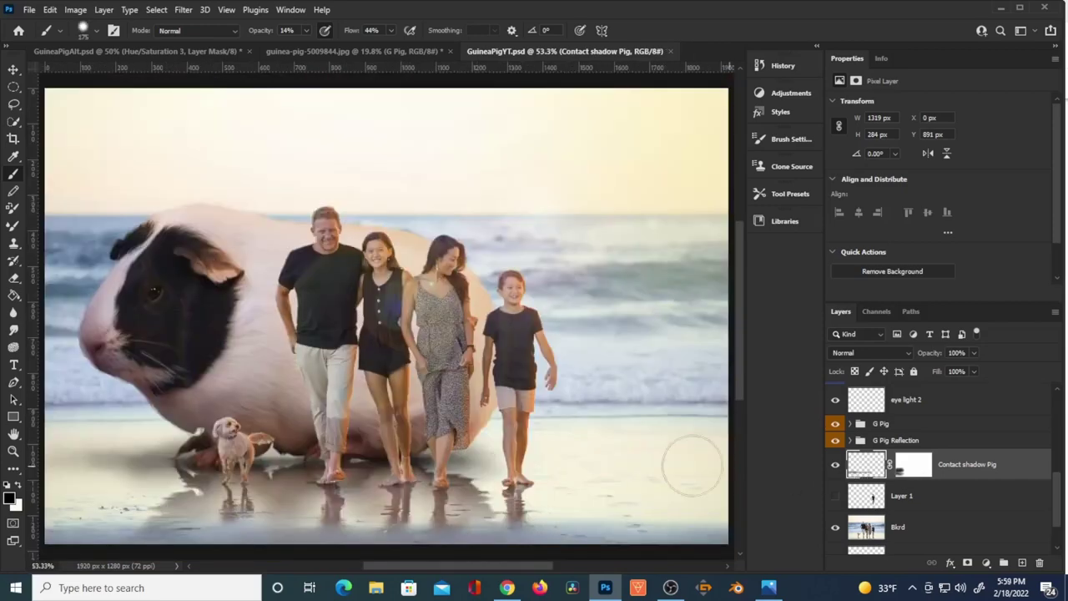
- Smudge the outer edge of the contact shadow on the sand in front of the guinea pig with a 10 px Smudge tool
click(12, 330)
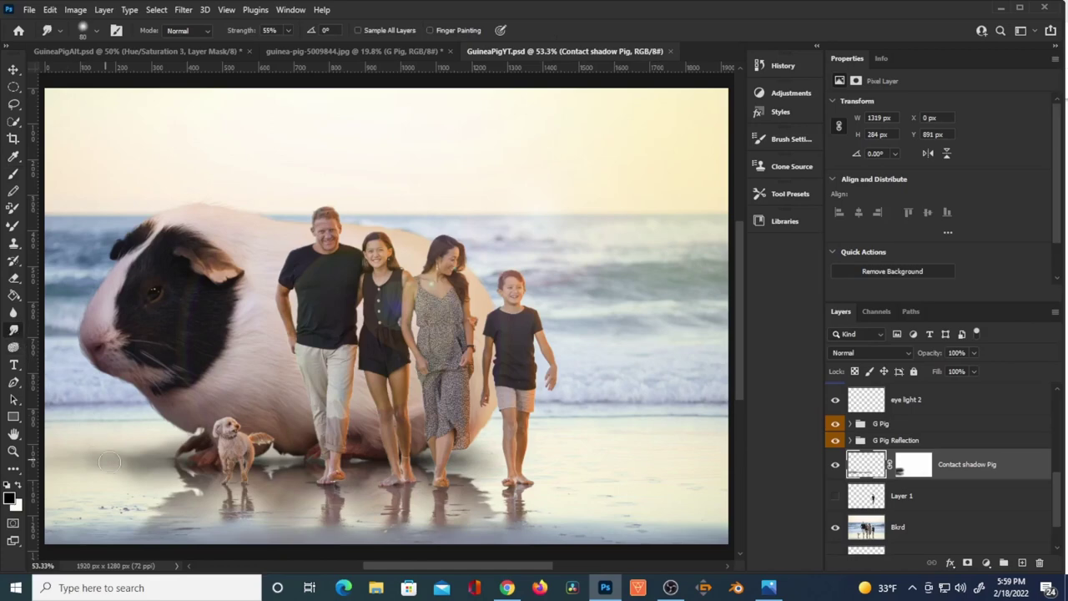
key(bracketleft)
key(bracketleft)
key(bracketleft)
key(bracketleft)
key(bracketleft)
key(bracketleft)
key(bracketleft)
key(bracketleft)
key(bracketleft)
key(bracketleft)
drag(101, 480, 133, 477)
- Raise the Smudge strength to 91% and blend the contact shadow's edge near the guinea pig's front paw
key(7)
key(1)
key(9)
key(1)
scroll(162, 448, up, 3)
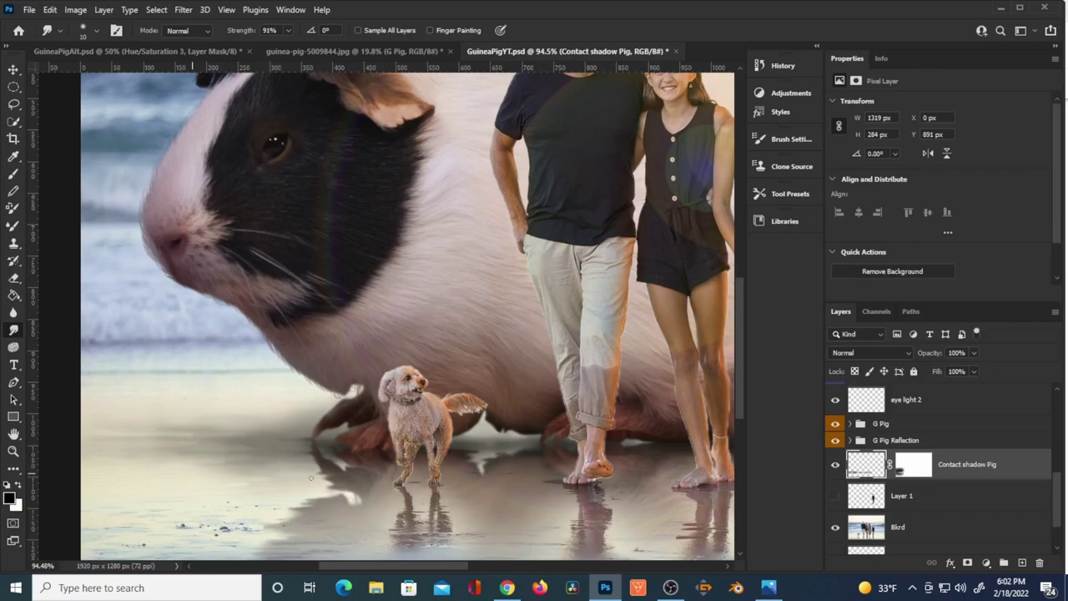
key(ctrl+0)
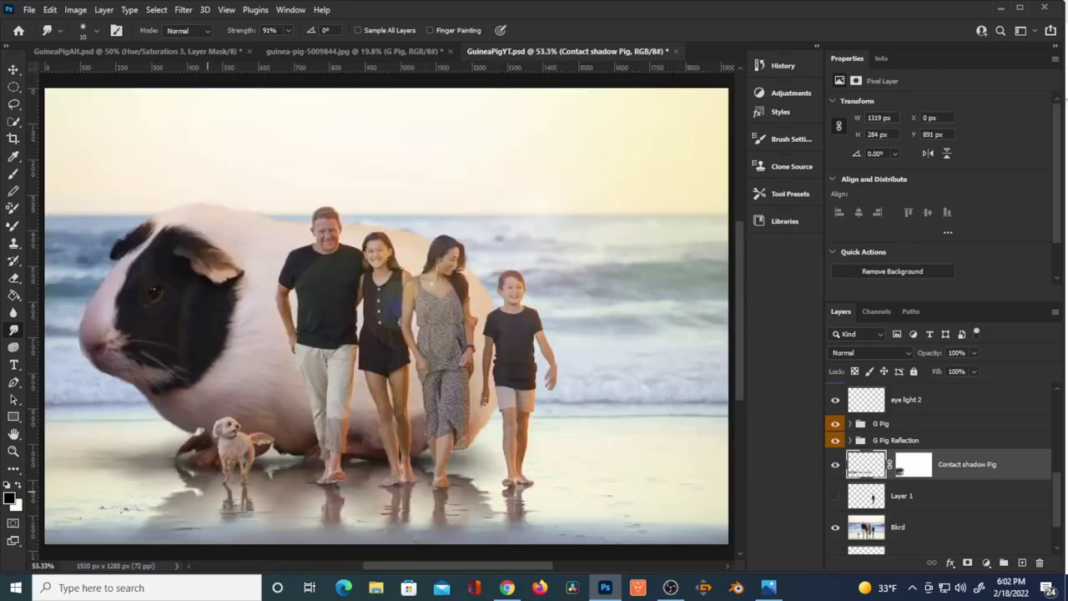